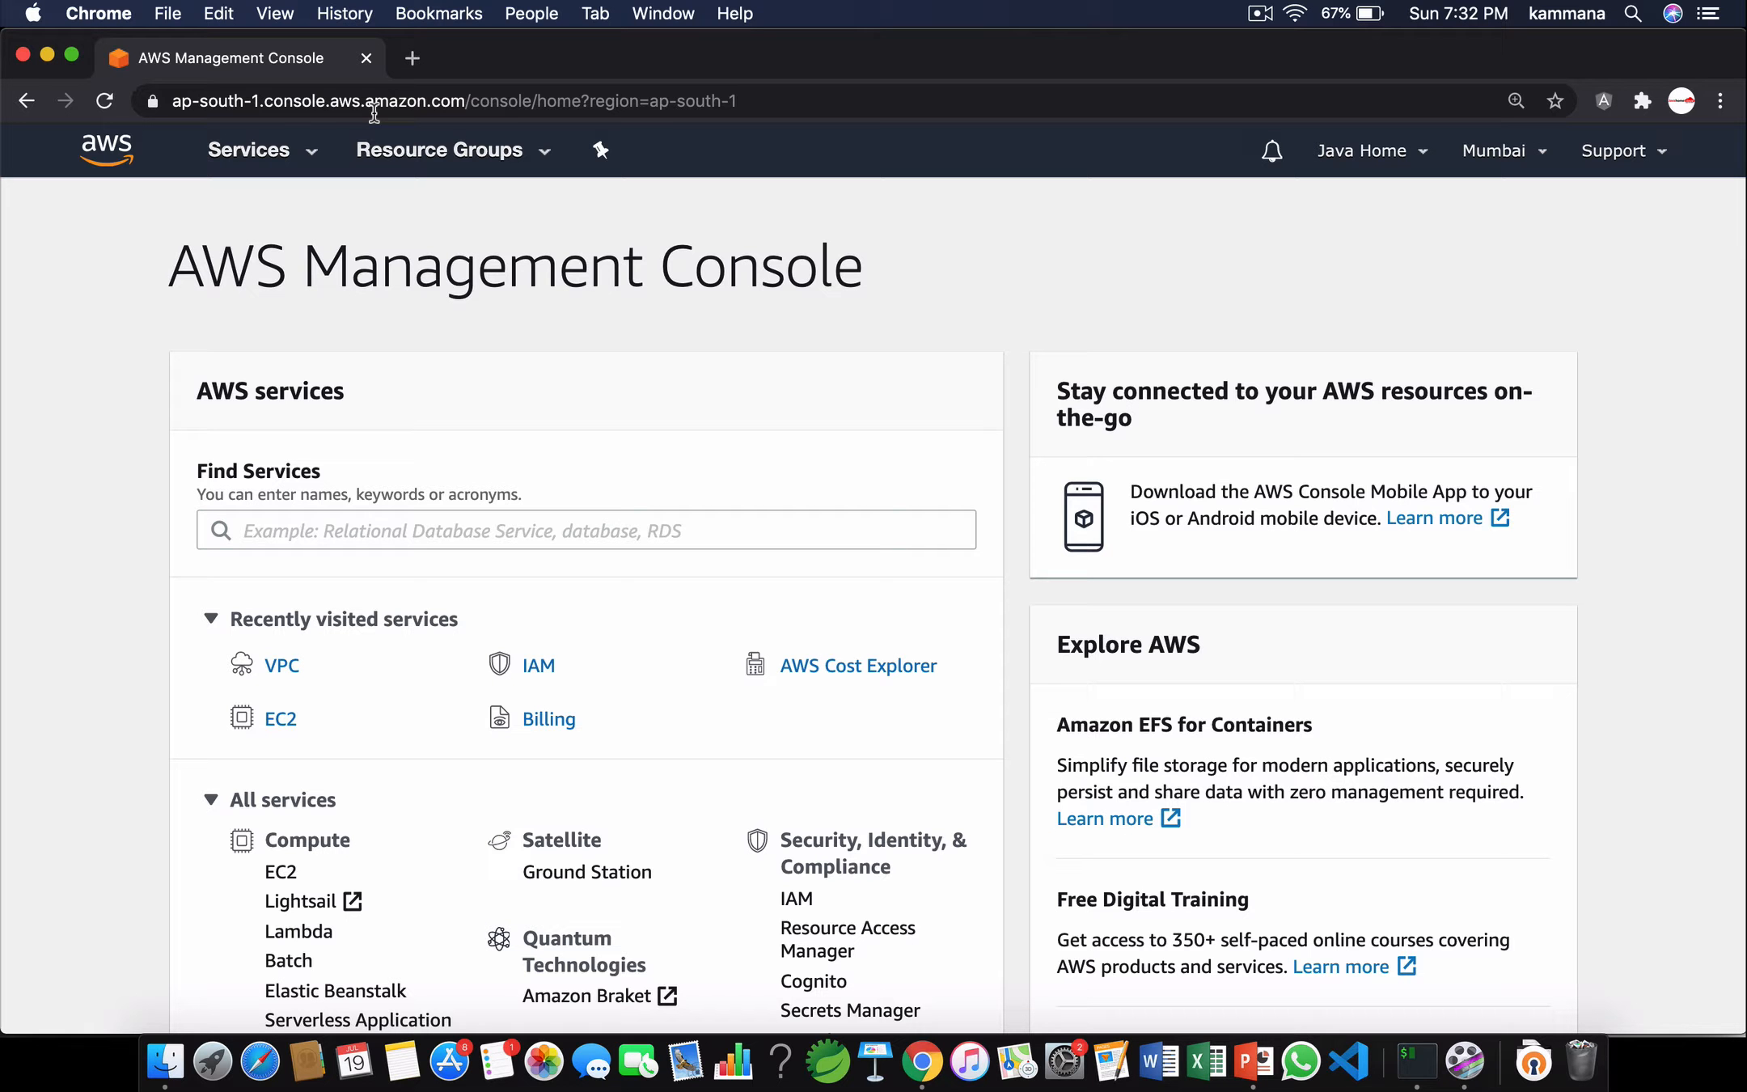
Start launching a new EC2 instance in the Mumbai region.
{"action": "left_click", "coordinate": [263, 715]}
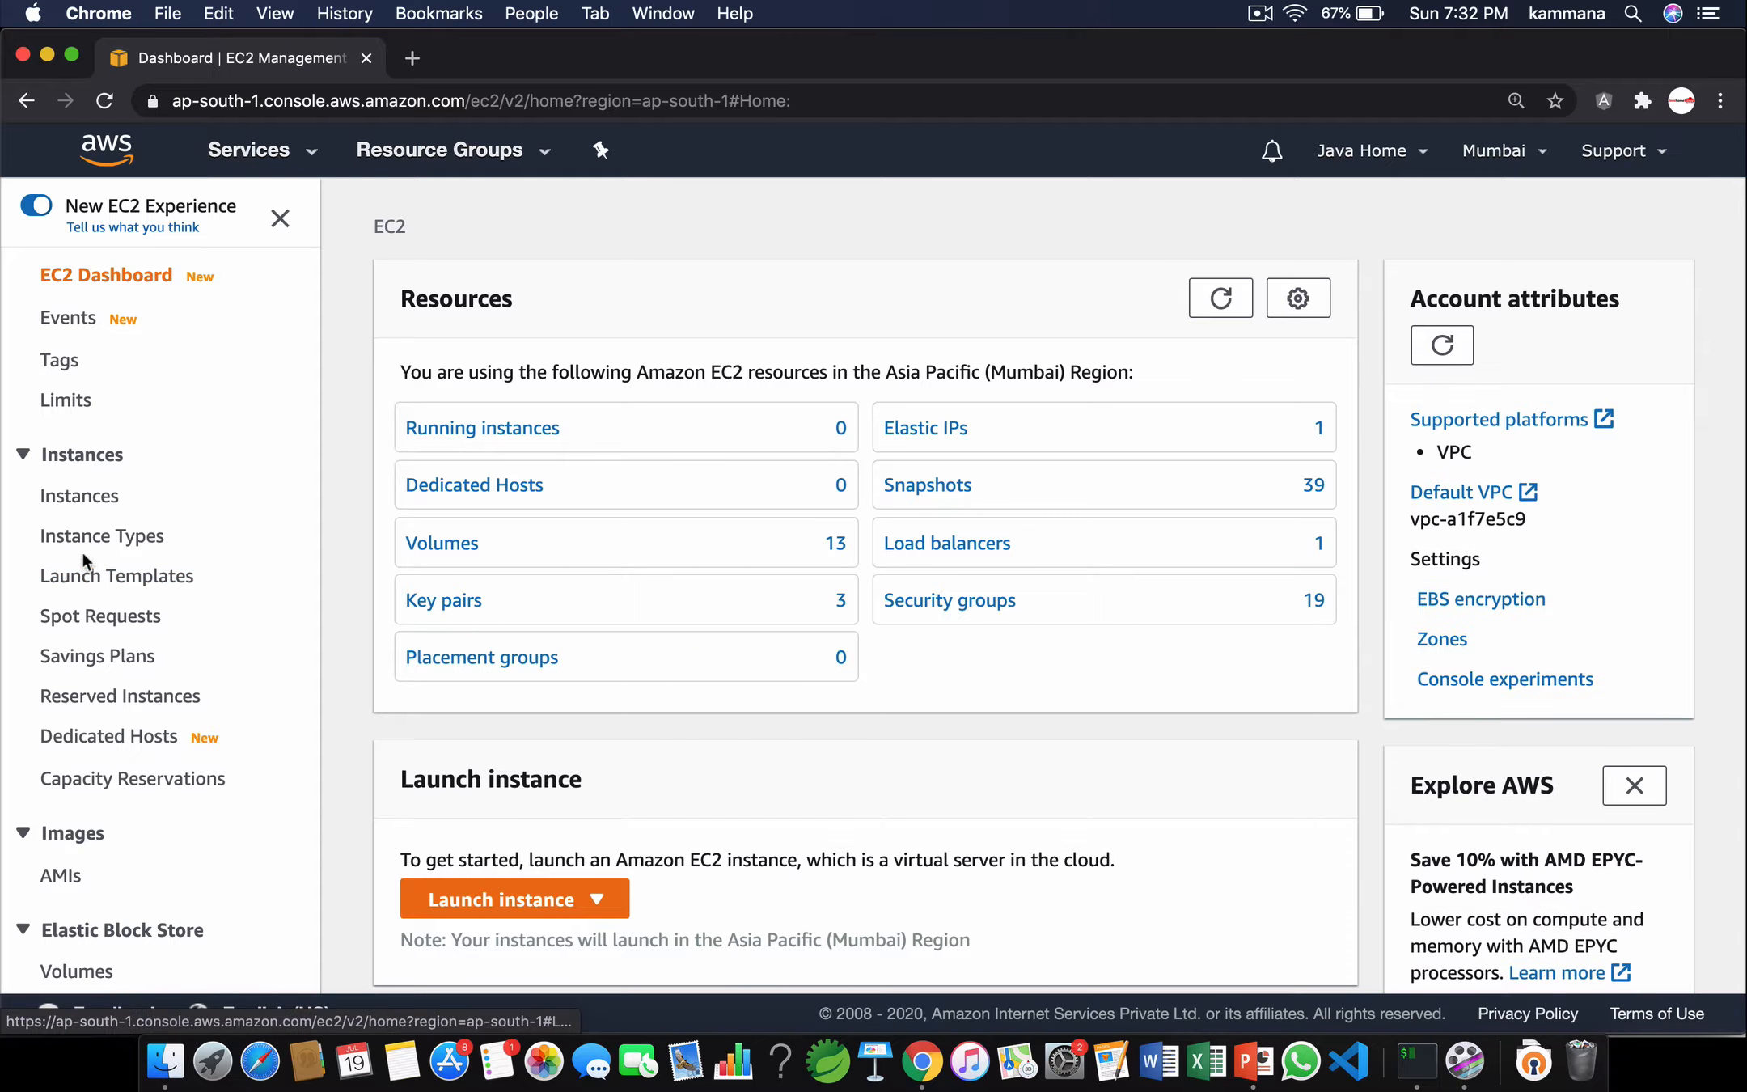
{"action": "left_click", "coordinate": [512, 900]}
{"action": "left_click", "coordinate": [536, 813]}
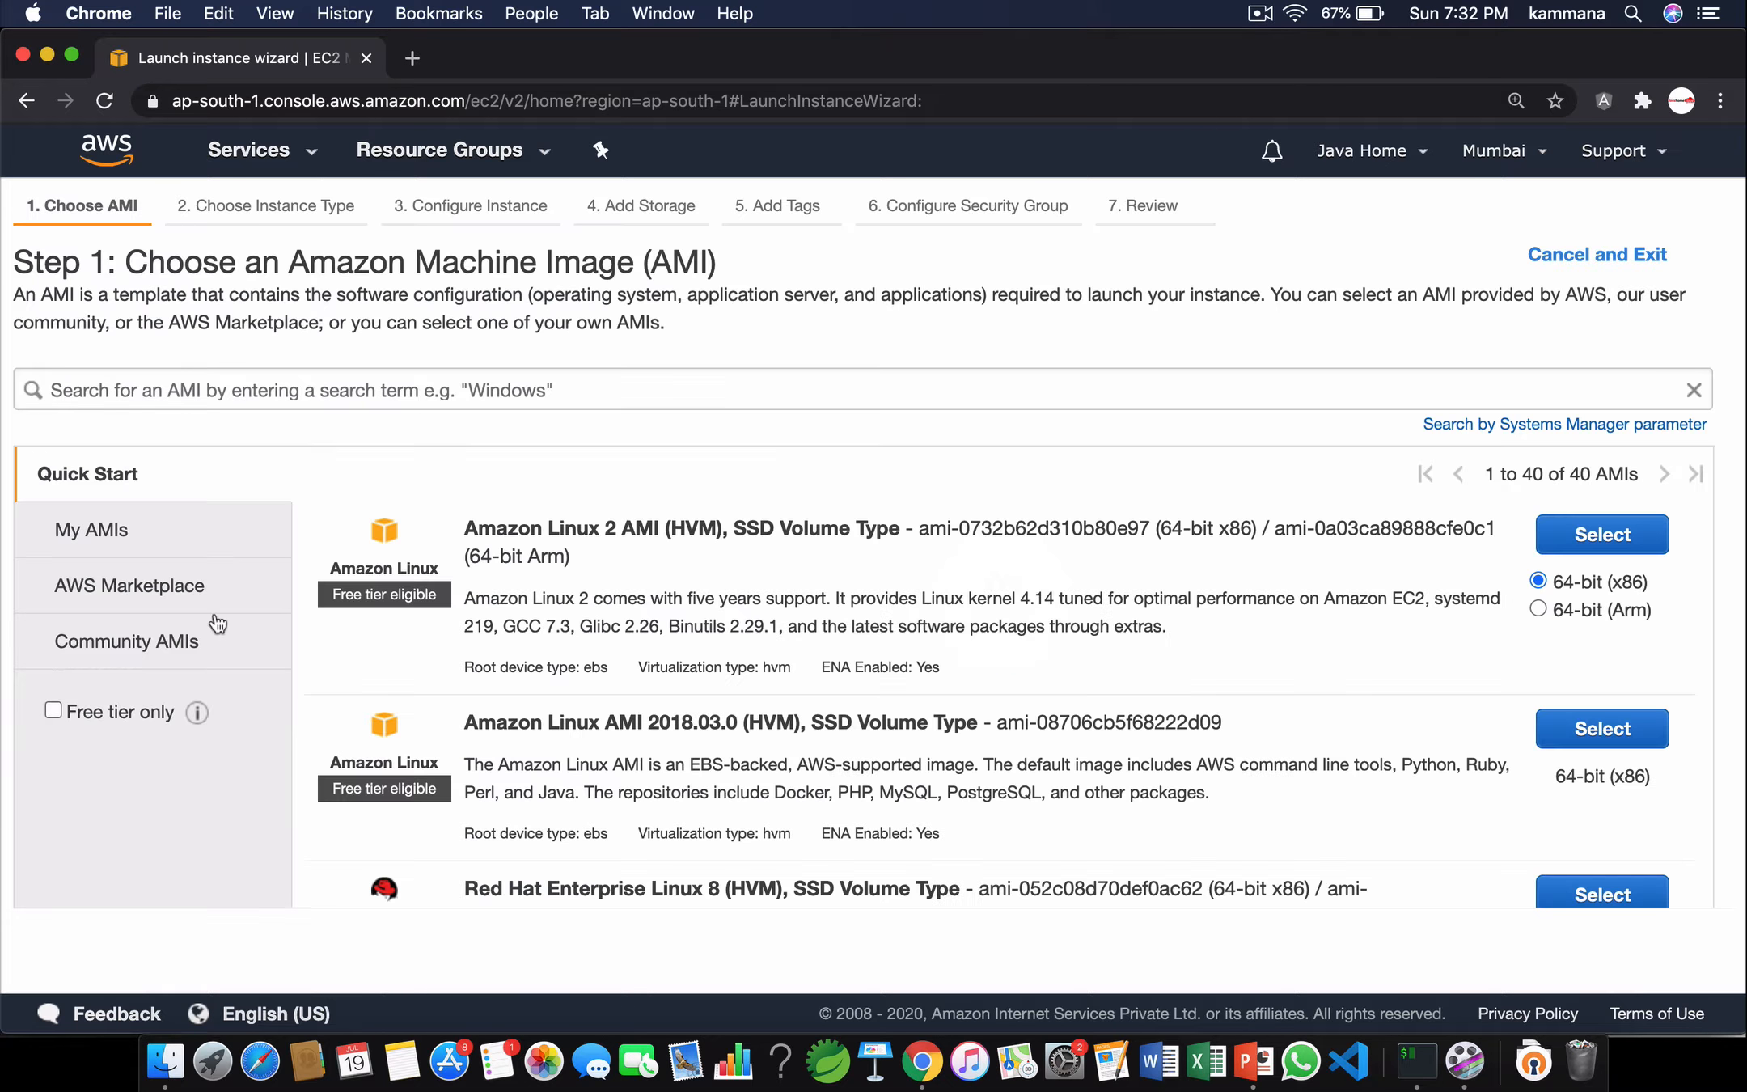
Search the AWS Marketplace for "openvpn" and use the free-tier-eligible OpenVPN Access Server as the machine image.
{"action": "left_click", "coordinate": [127, 596]}
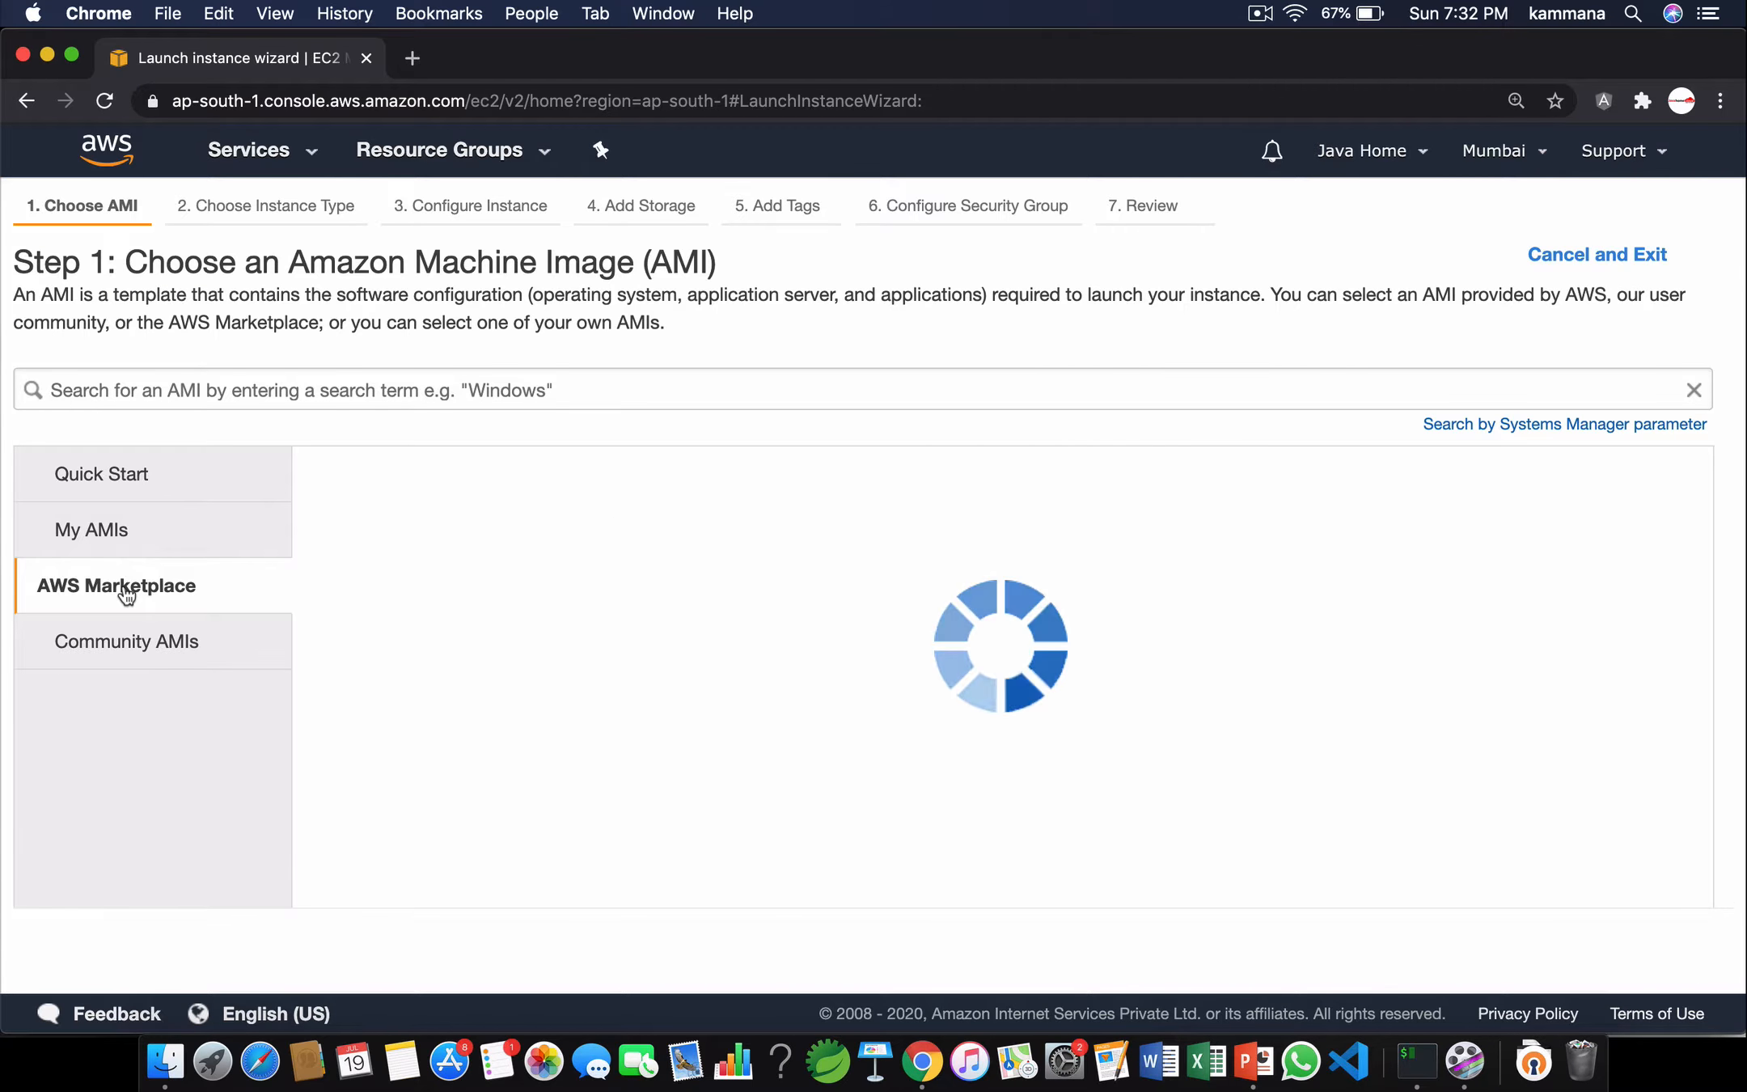
{"action": "left_click", "coordinate": [383, 394]}
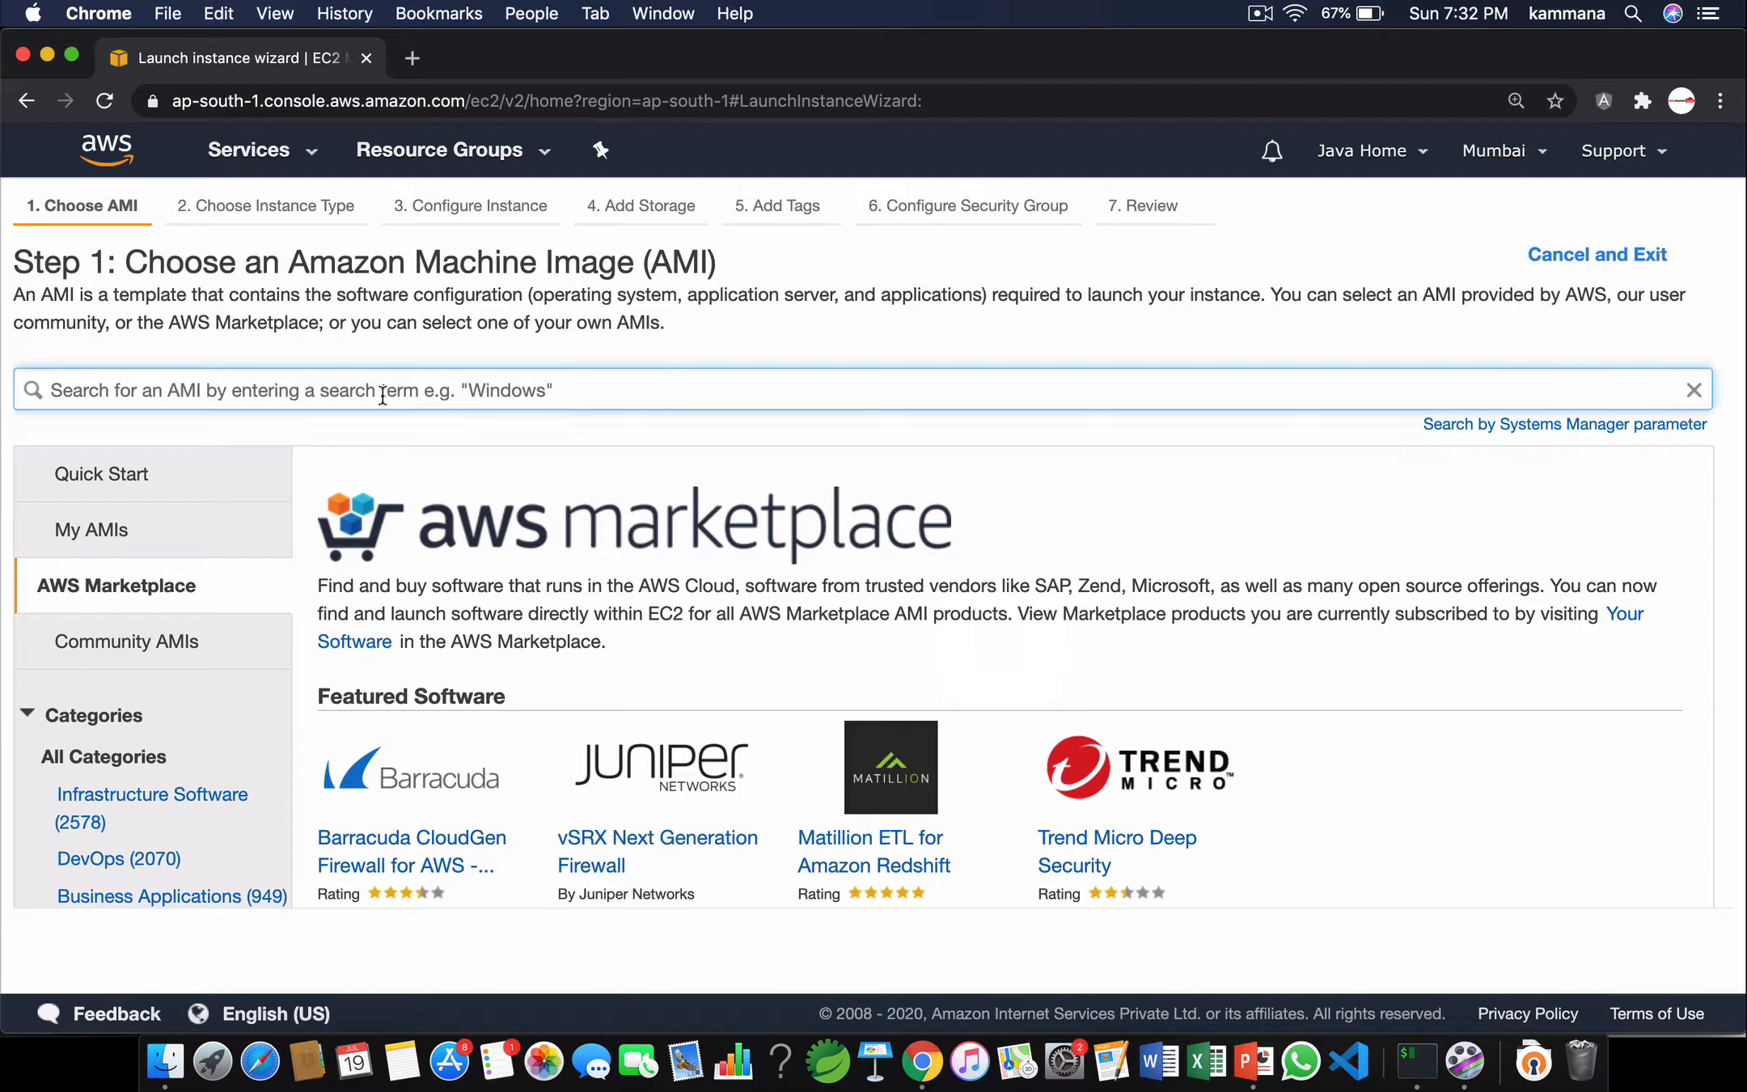
{"action": "type", "text": "openvpn"}
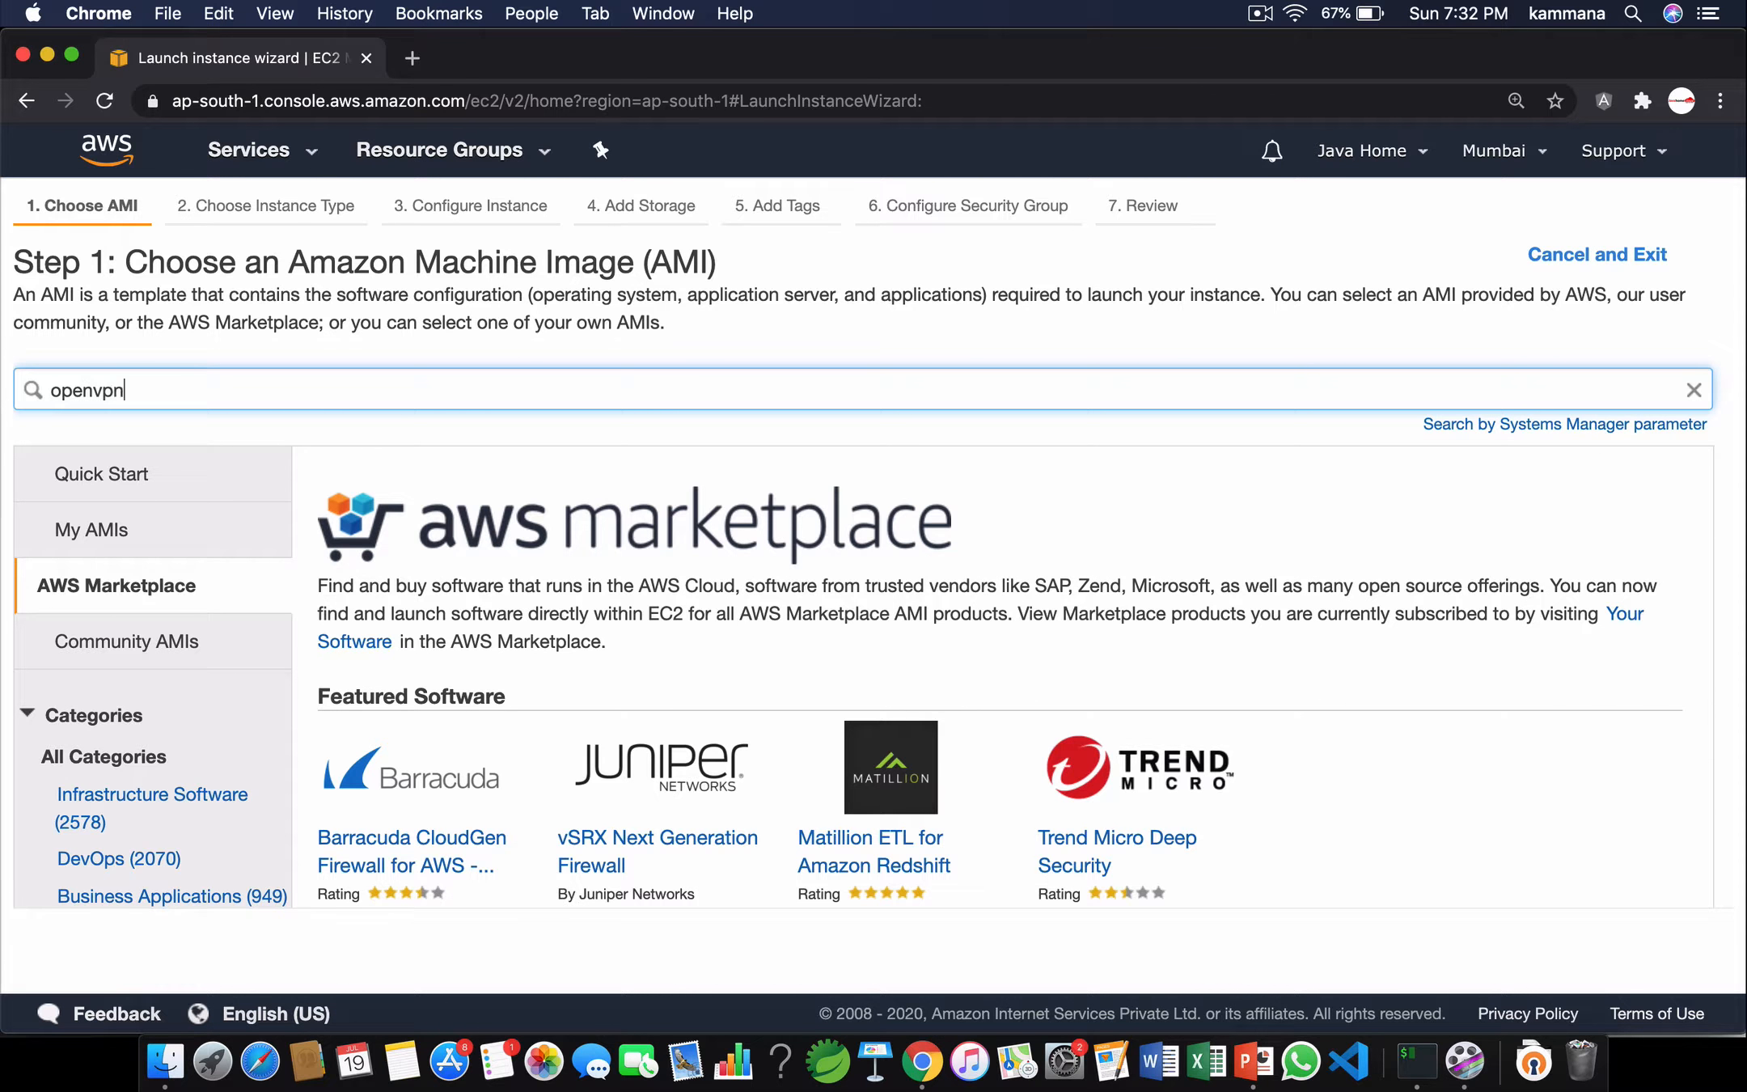
{"action": "key", "text": "Return"}
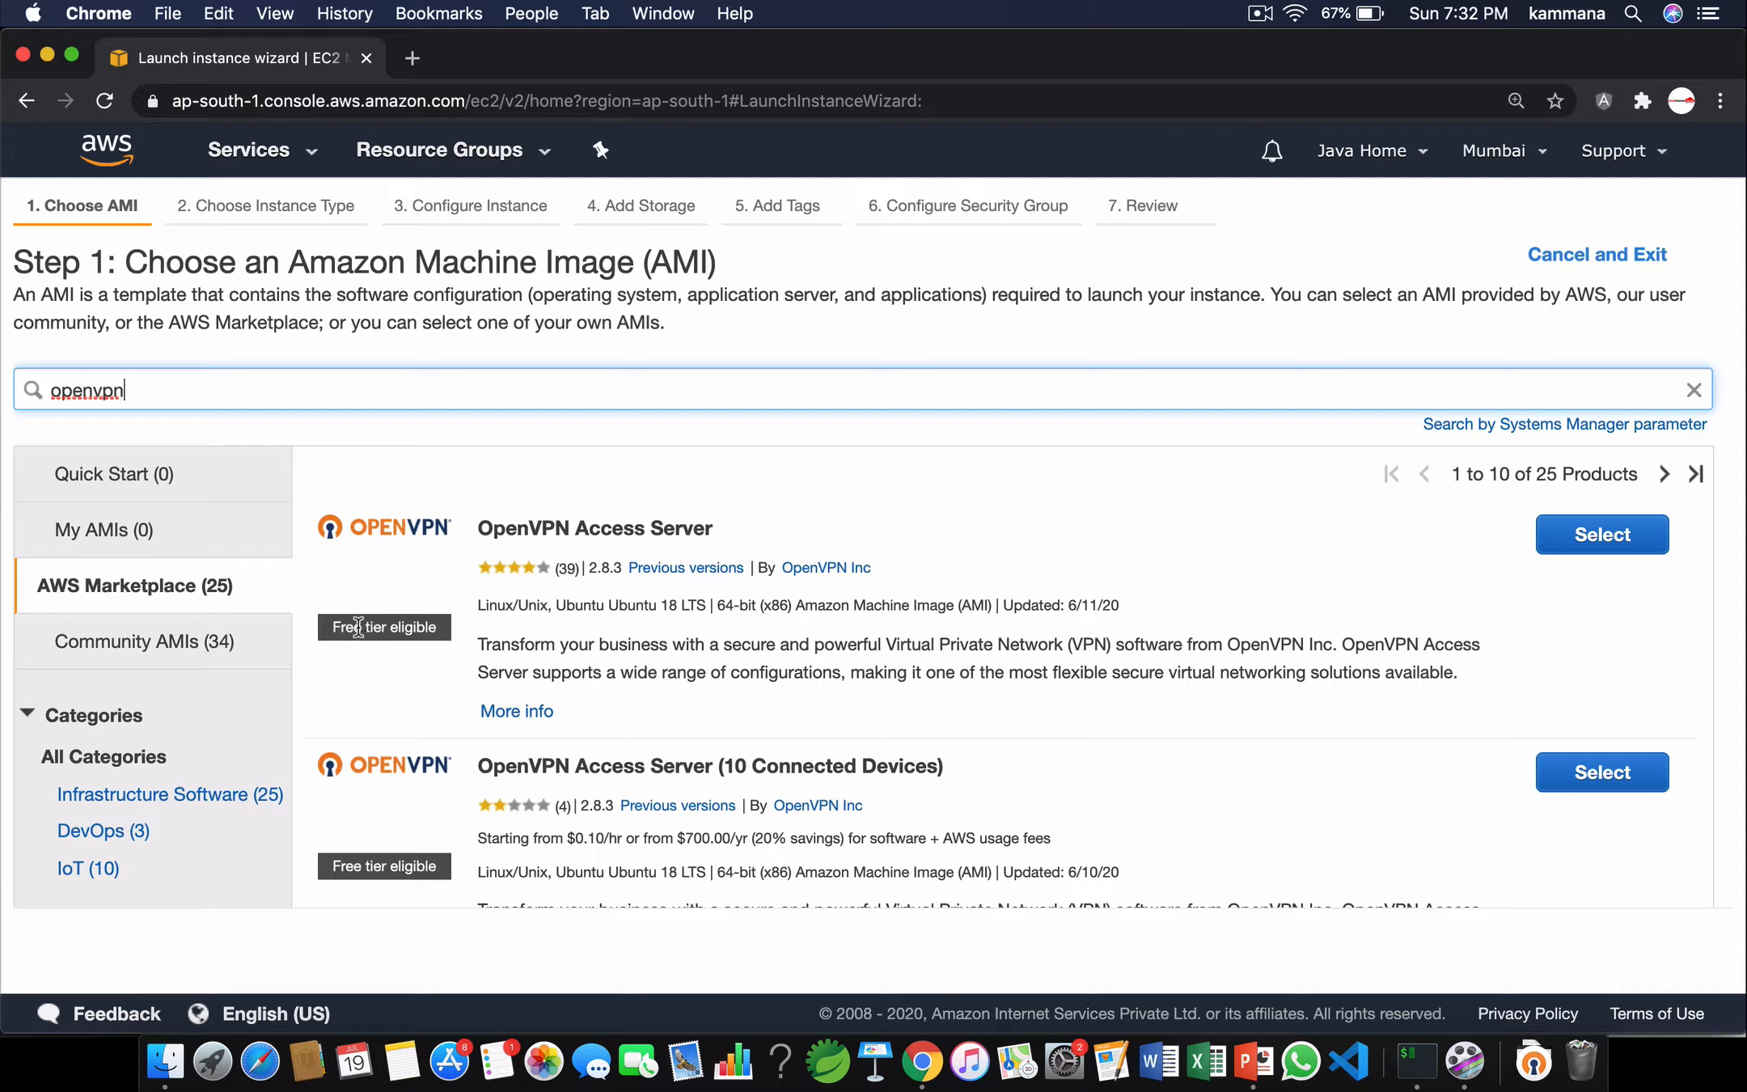
{"action": "left_click", "coordinate": [1616, 538]}
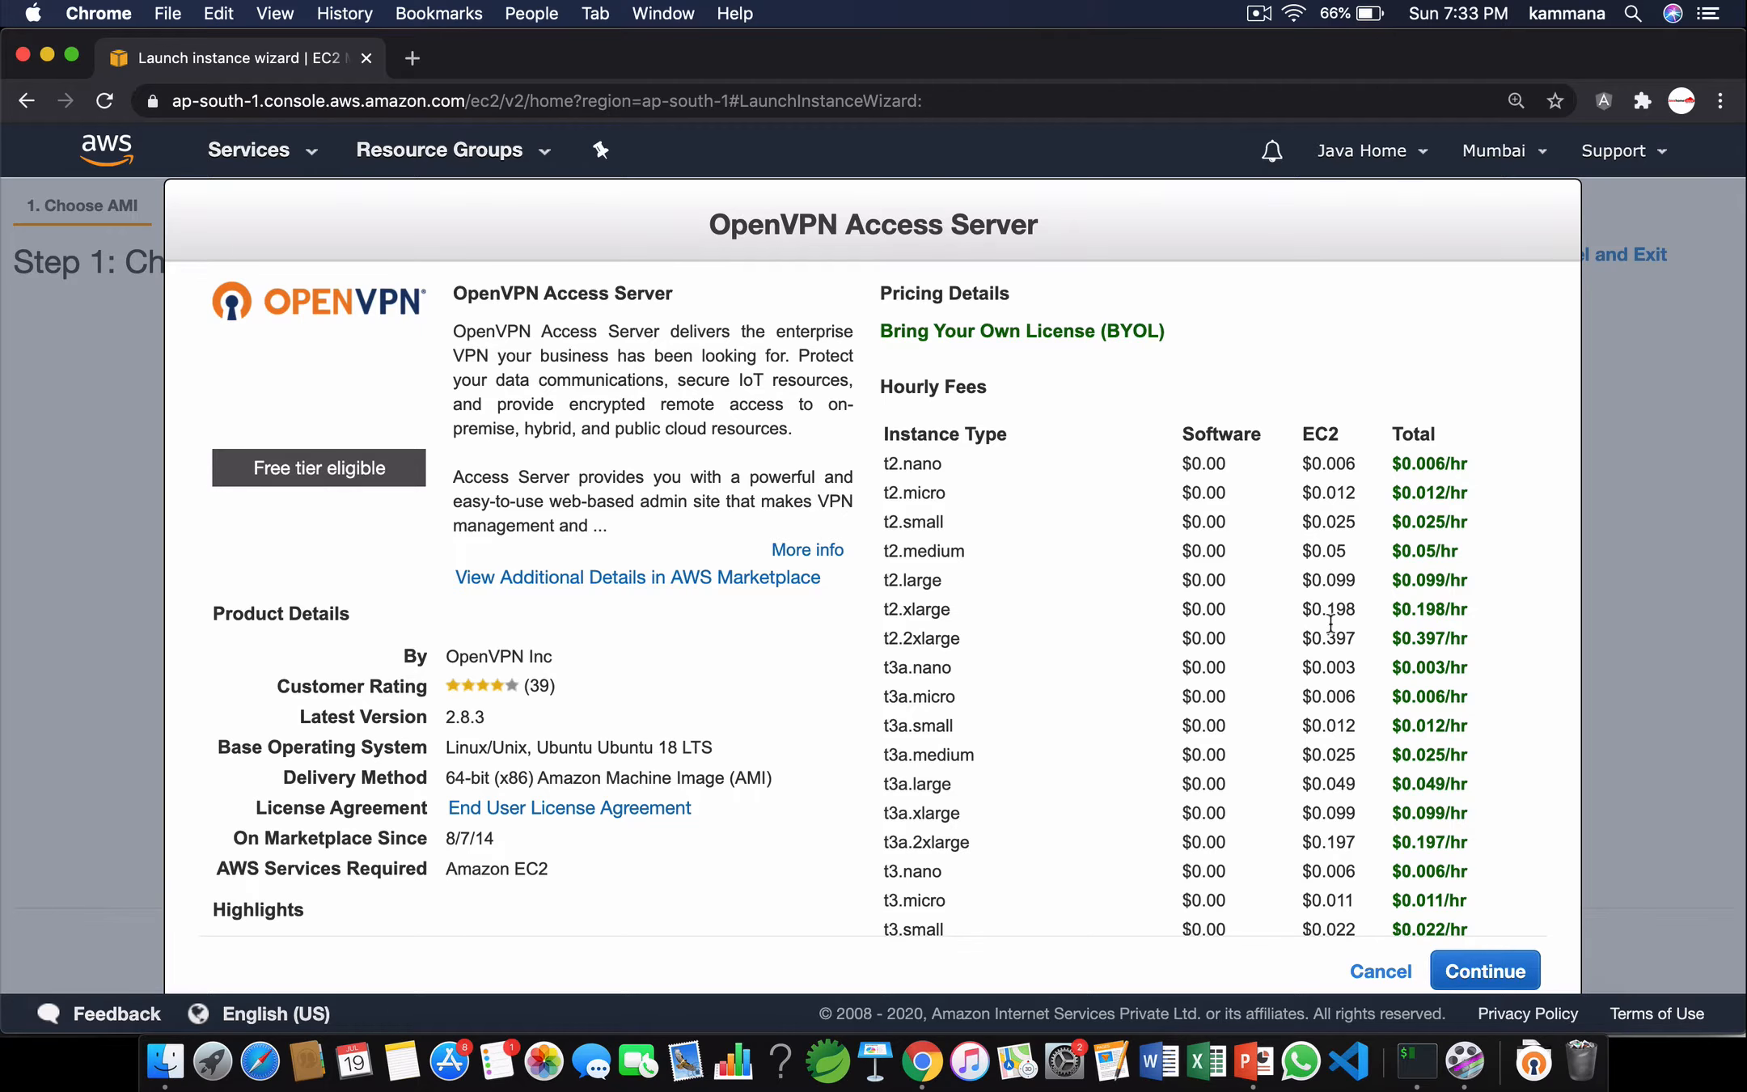
{"action": "scroll", "coordinate": [1454, 839], "scroll_direction": "down", "scroll_amount": 20}
{"action": "scroll", "coordinate": [1453, 839], "scroll_direction": "down", "scroll_amount": 10}
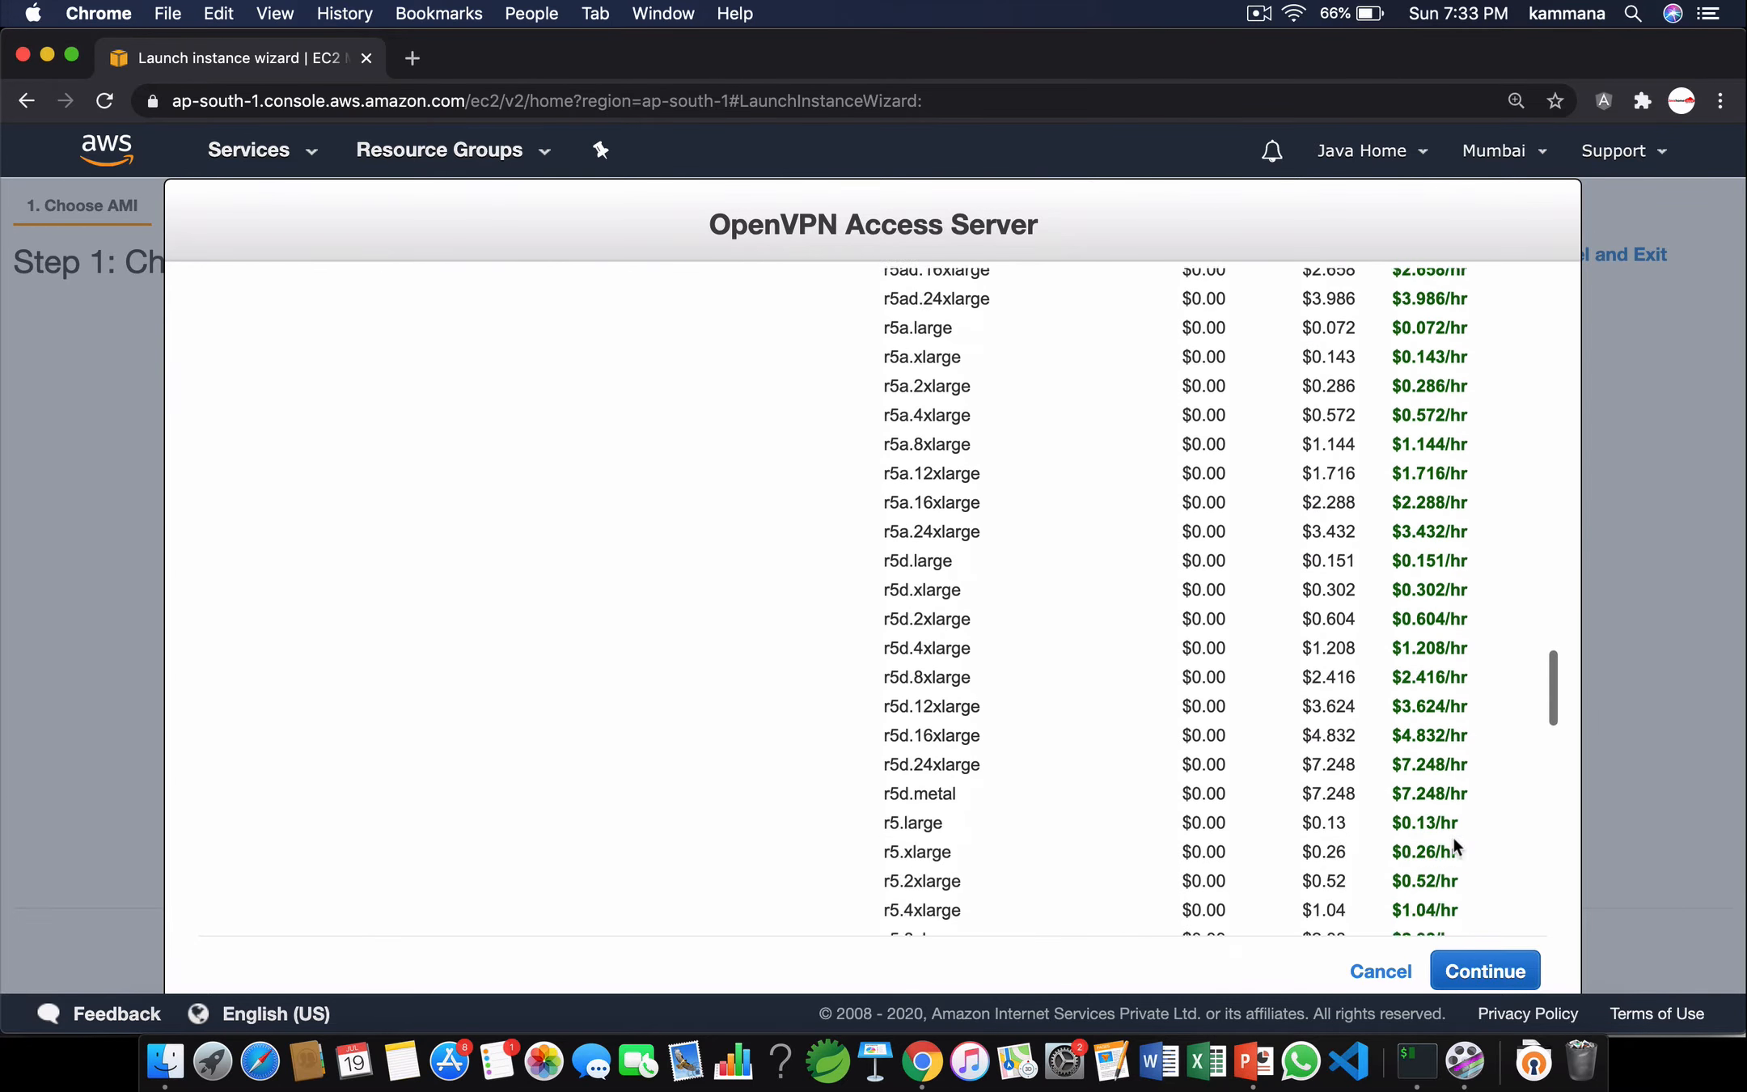
{"action": "left_click", "coordinate": [1502, 971]}
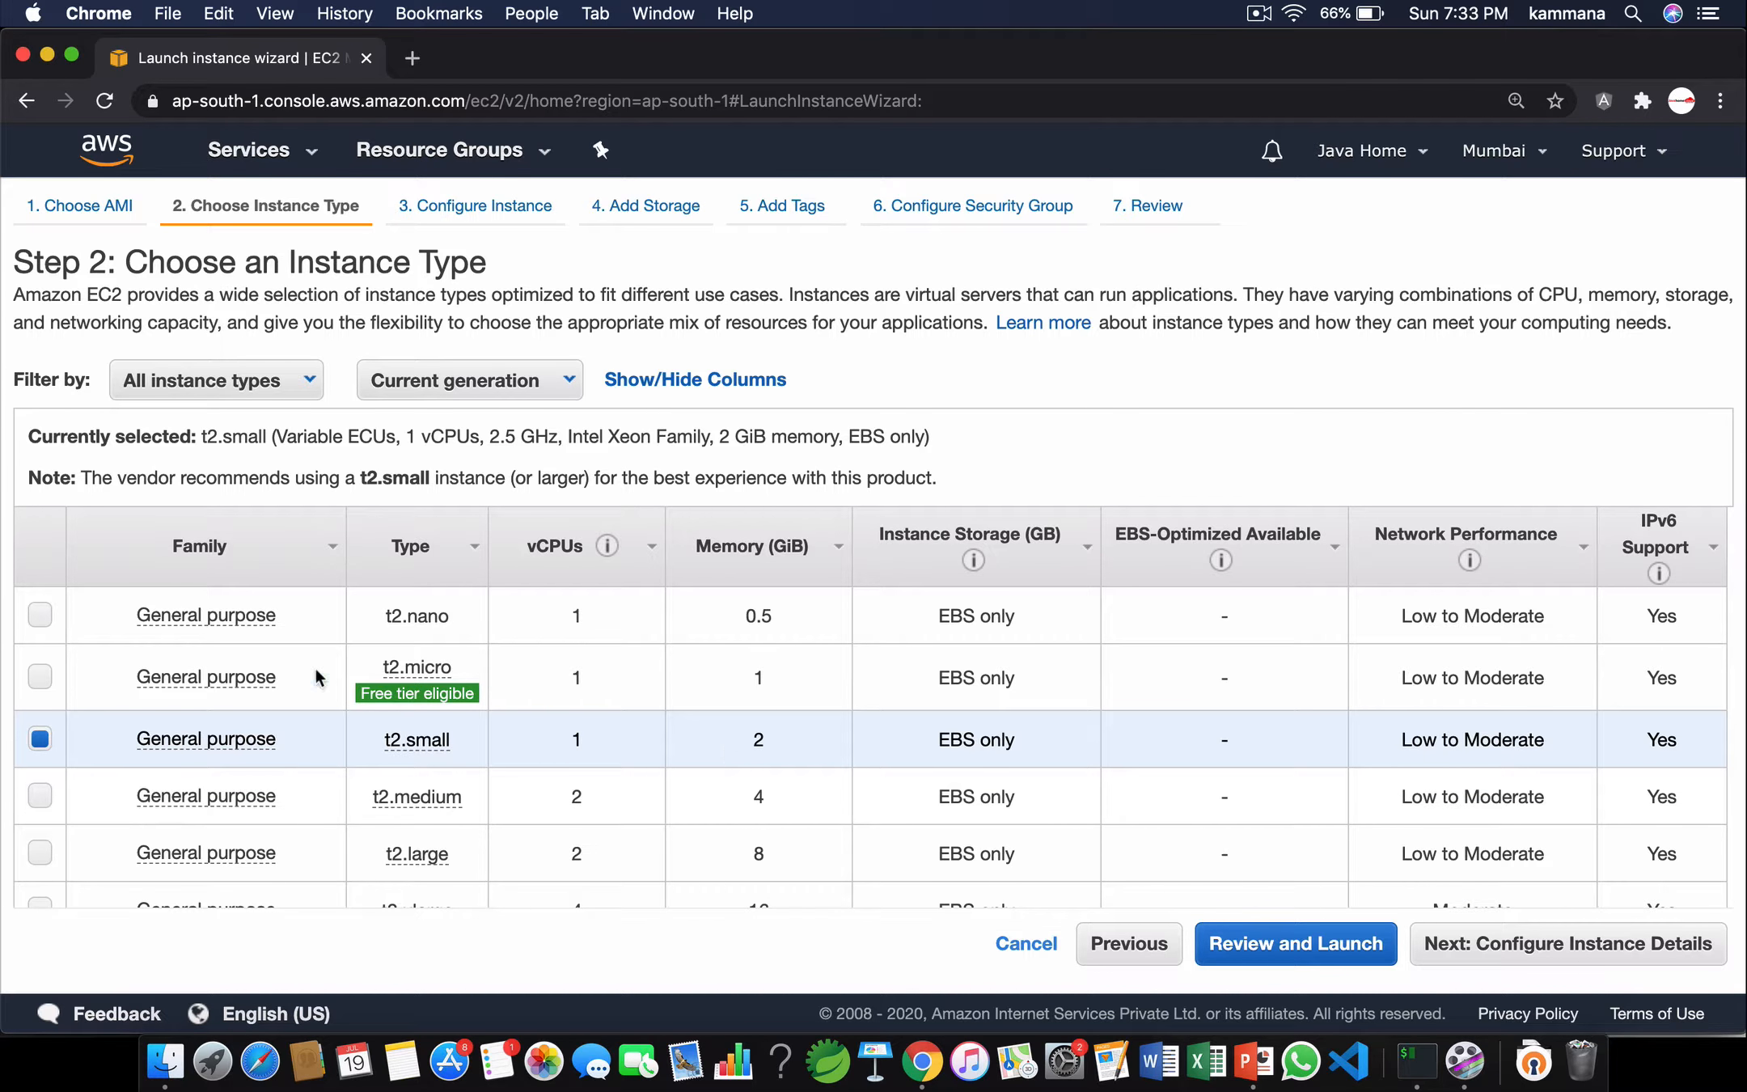
Choose the t2.micro instance type and place the instance in the default subnet of ap-south-1a.
{"action": "left_click", "coordinate": [38, 678]}
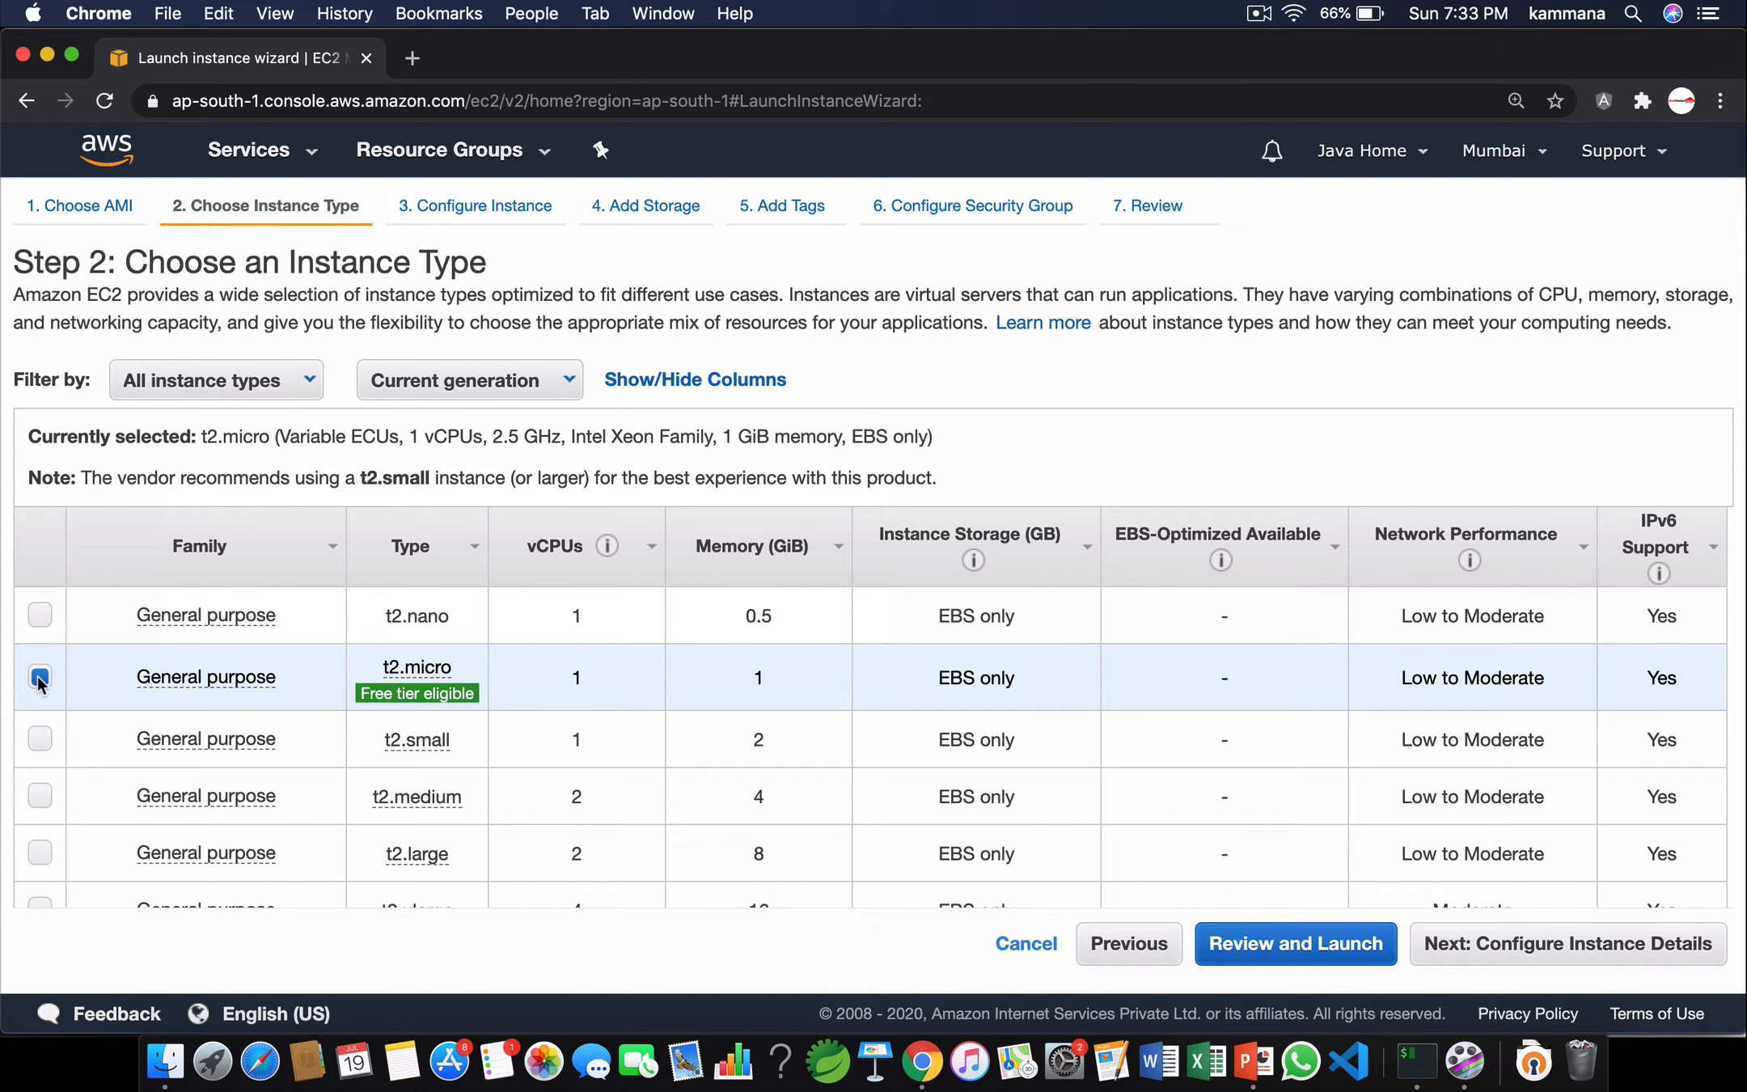
{"action": "left_click", "coordinate": [1622, 947]}
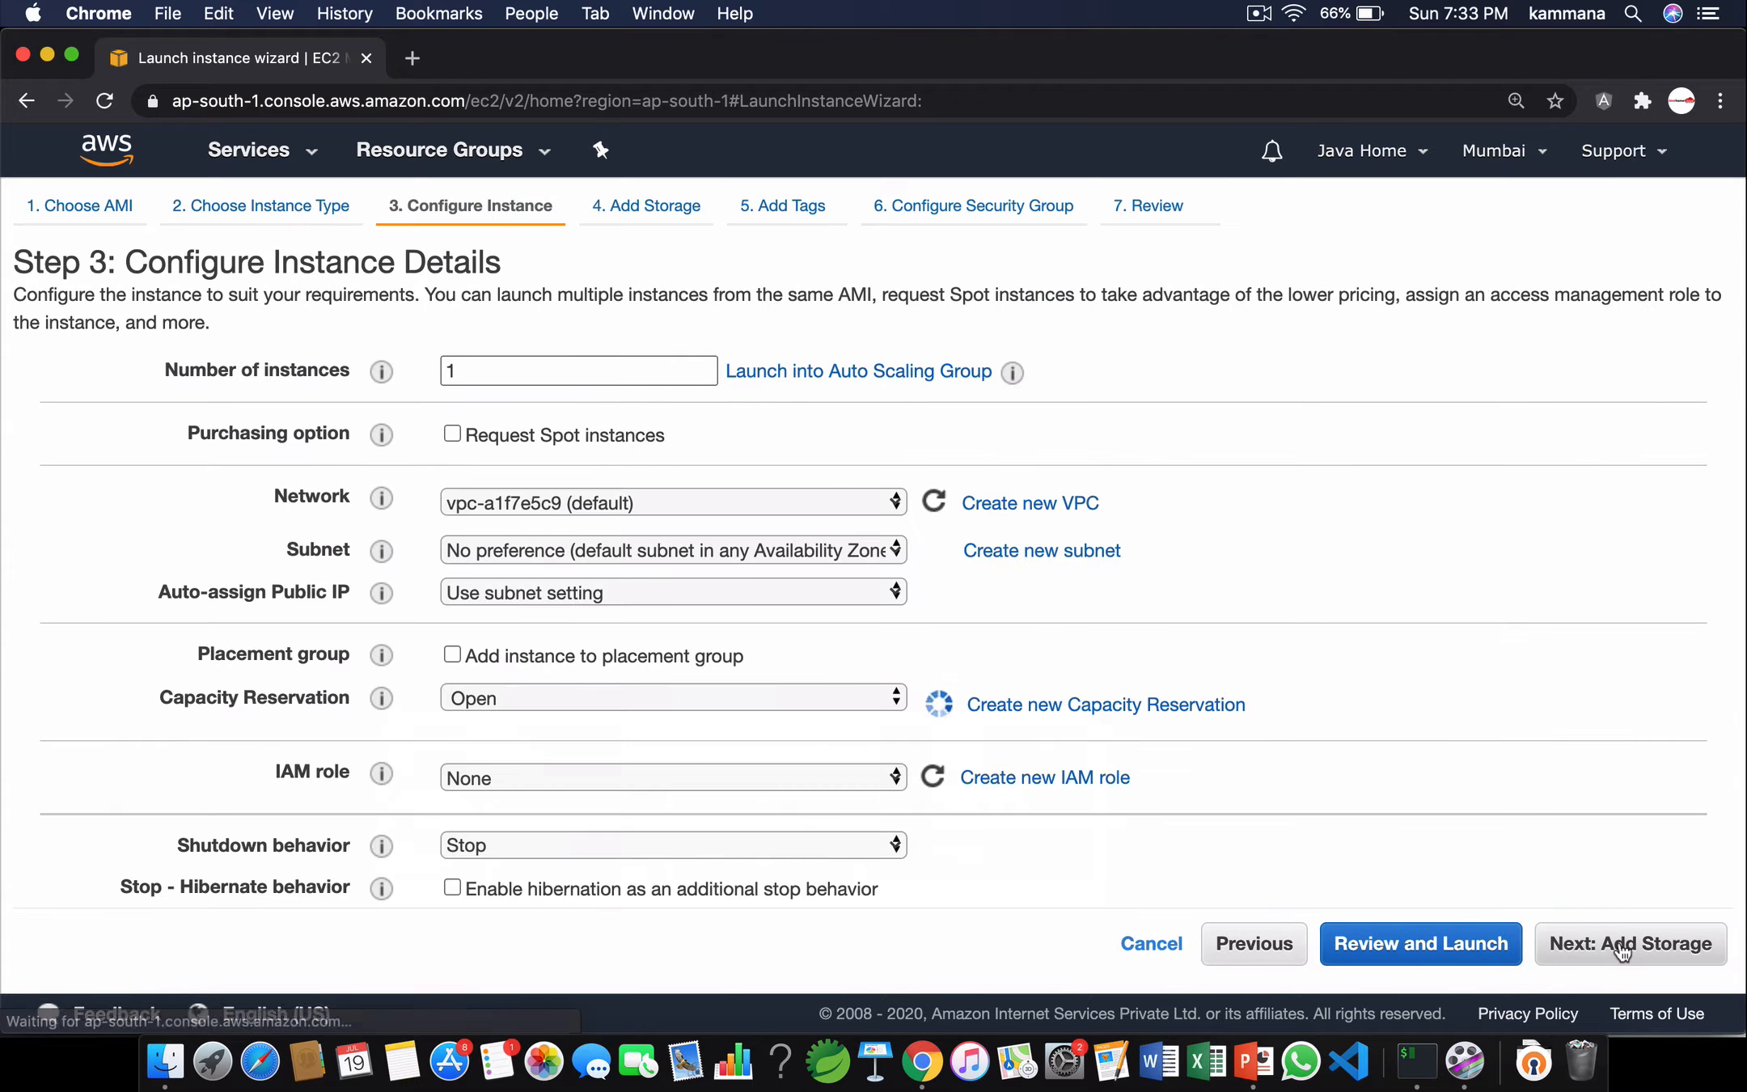
{"action": "left_click", "coordinate": [774, 548]}
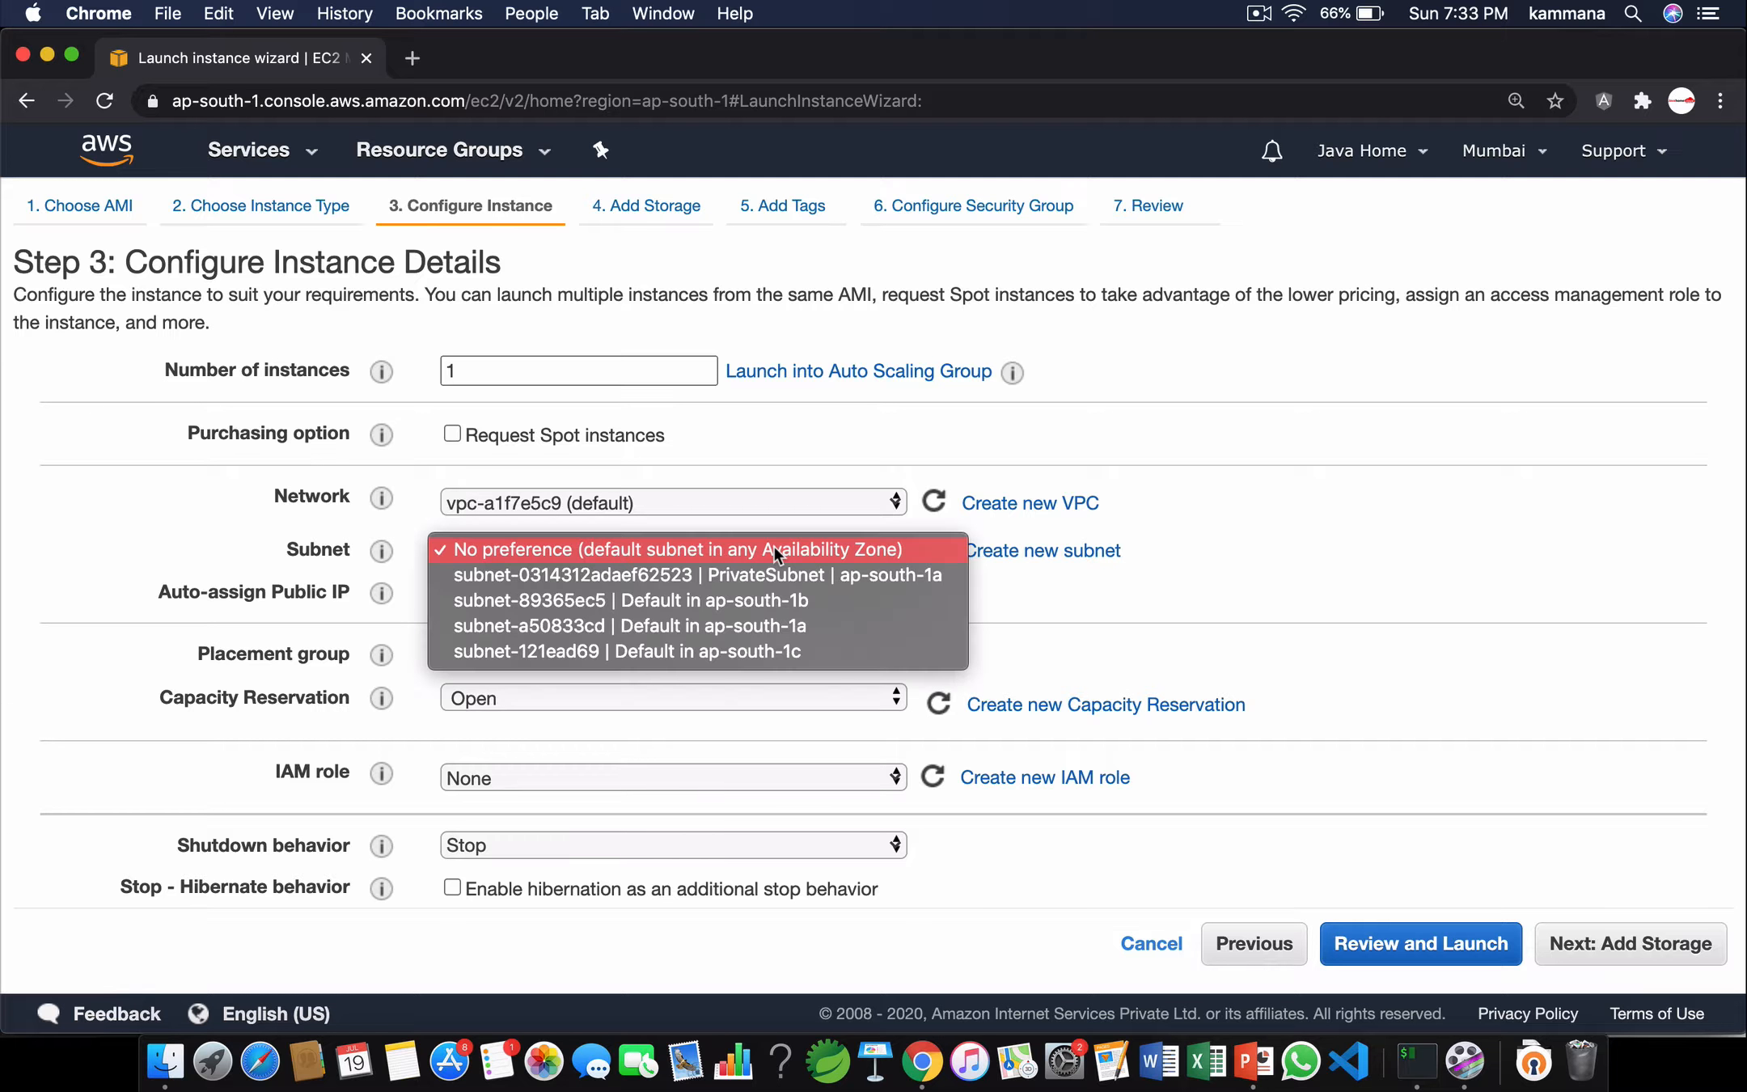
{"action": "left_click", "coordinate": [743, 624]}
{"action": "left_click", "coordinate": [732, 642]}
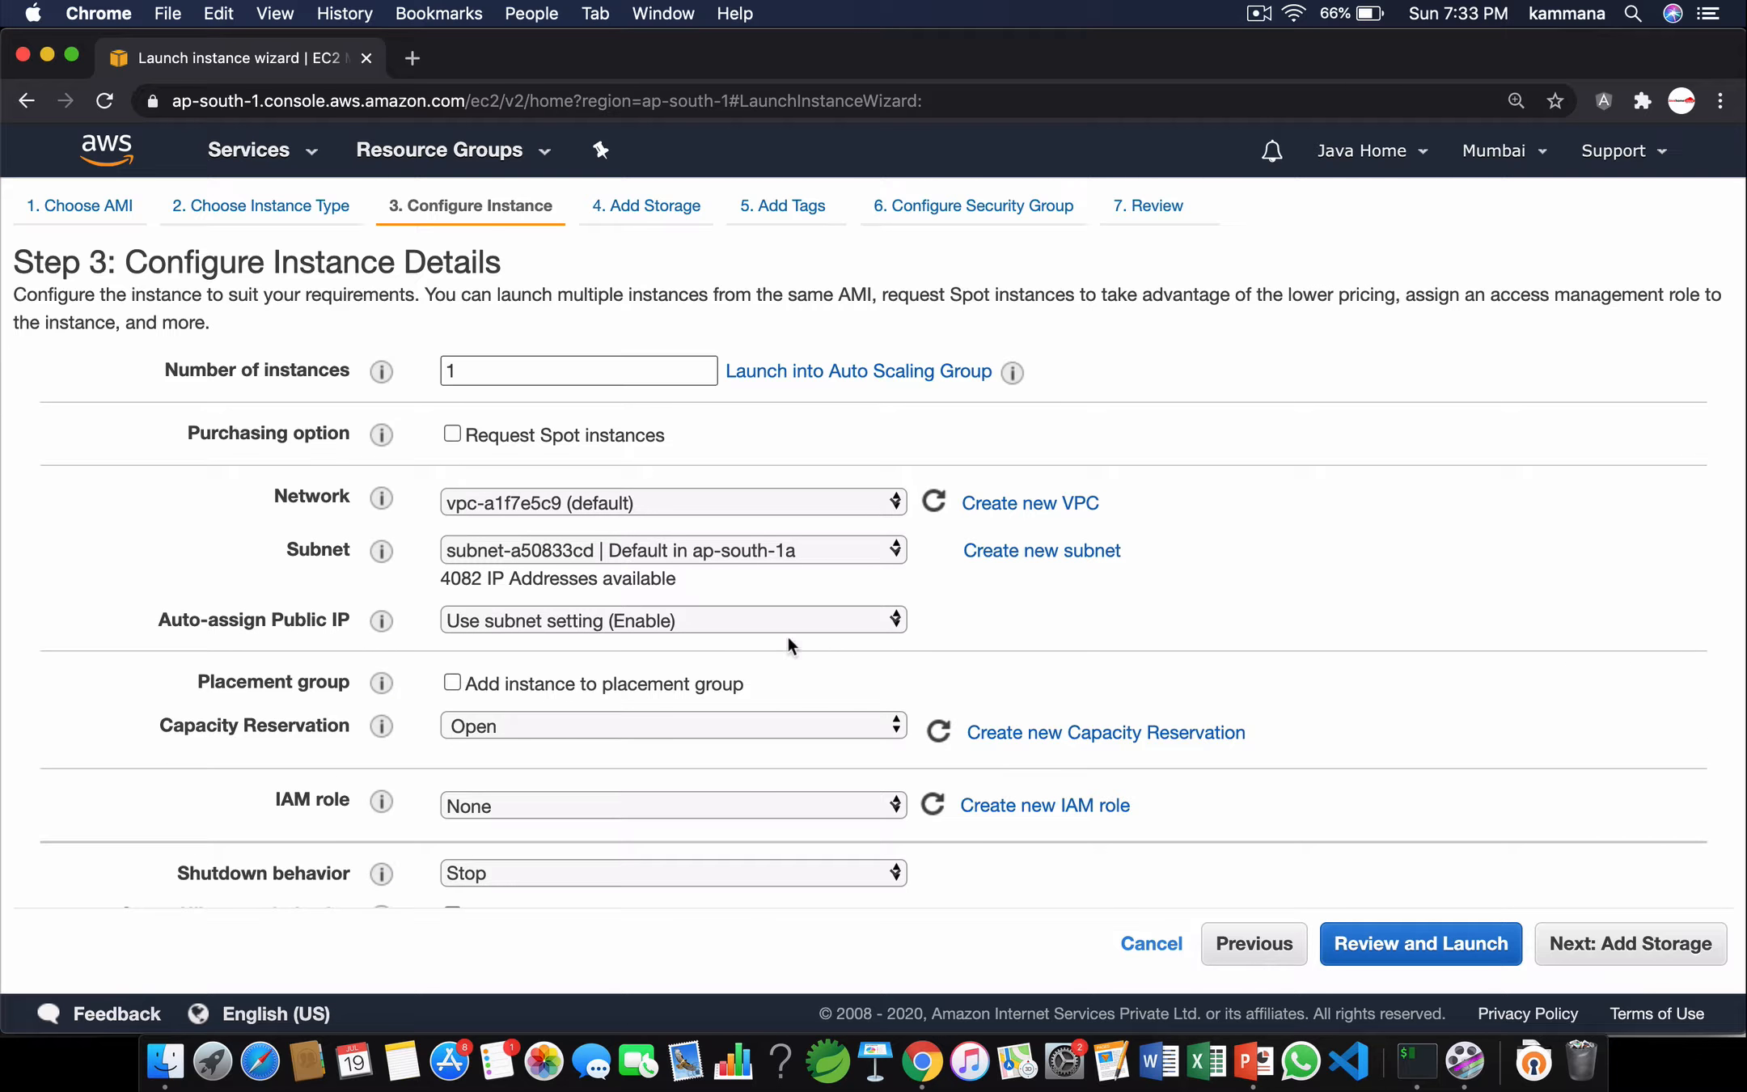
{"action": "left_click", "coordinate": [1618, 945]}
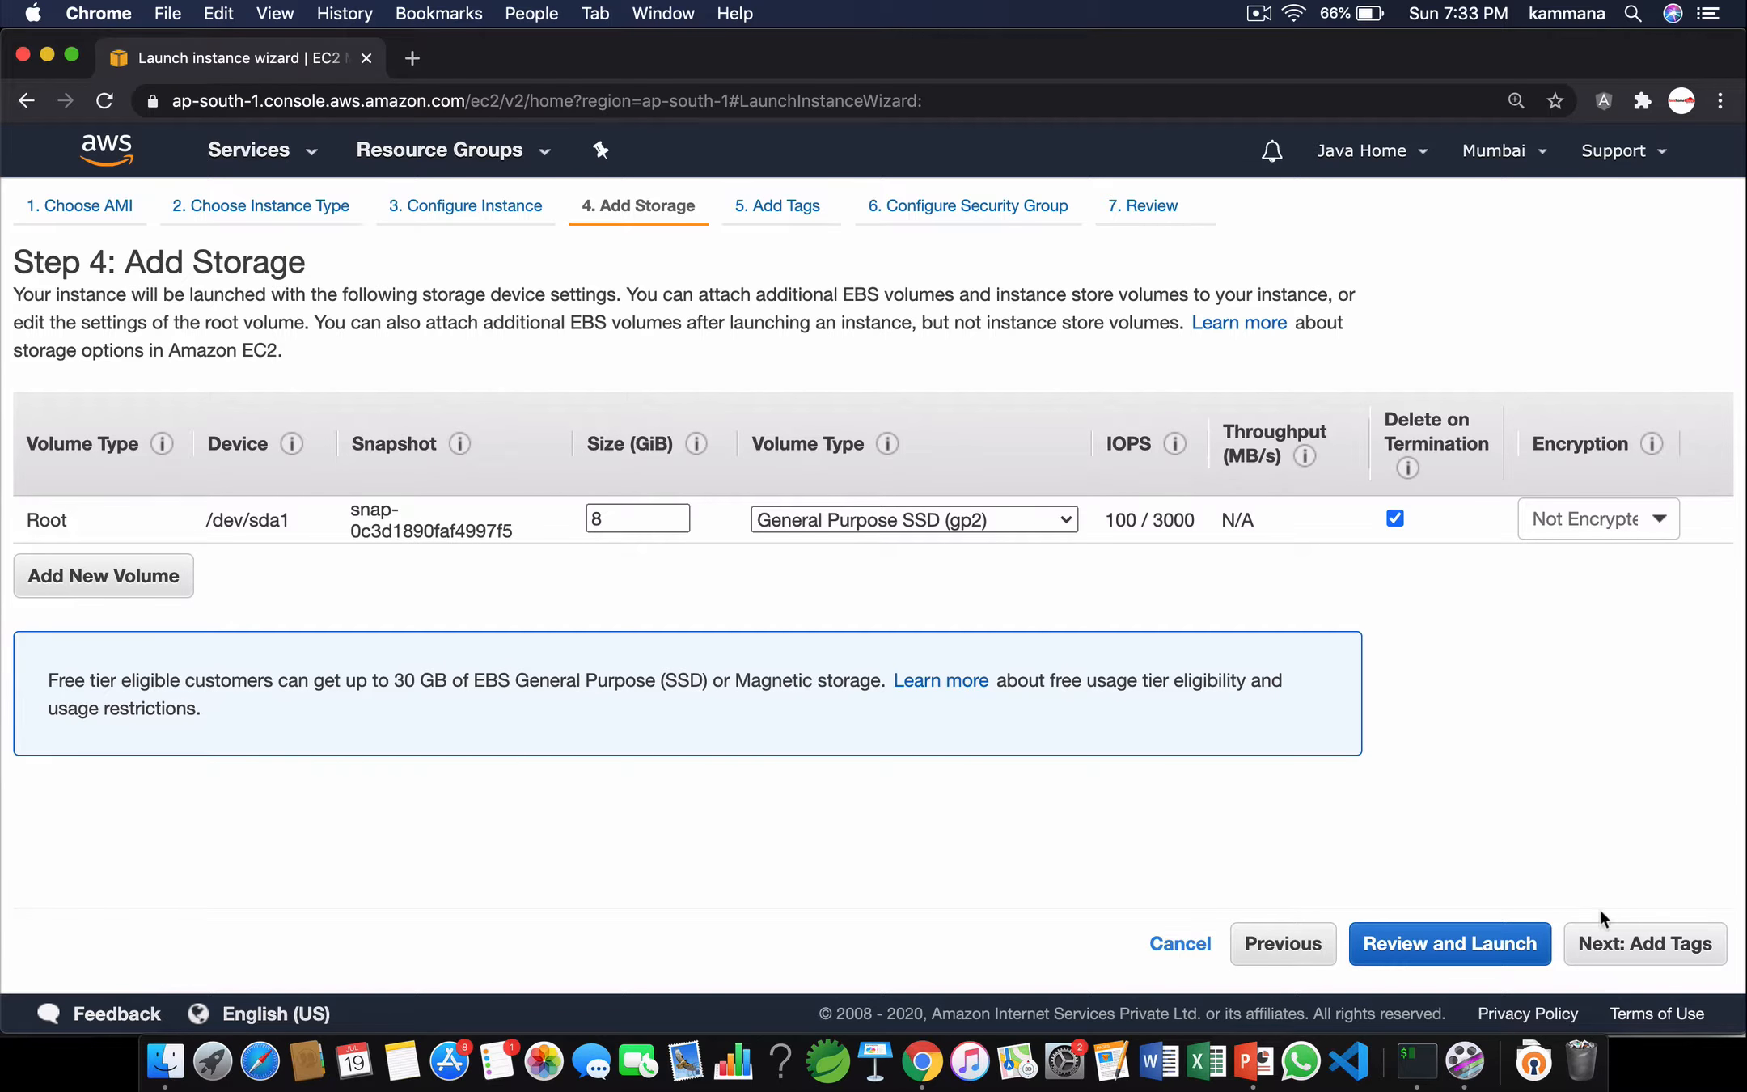
Accept the default storage and add a tag with key Name and value OpenVPNServer.
{"action": "left_click", "coordinate": [1642, 944]}
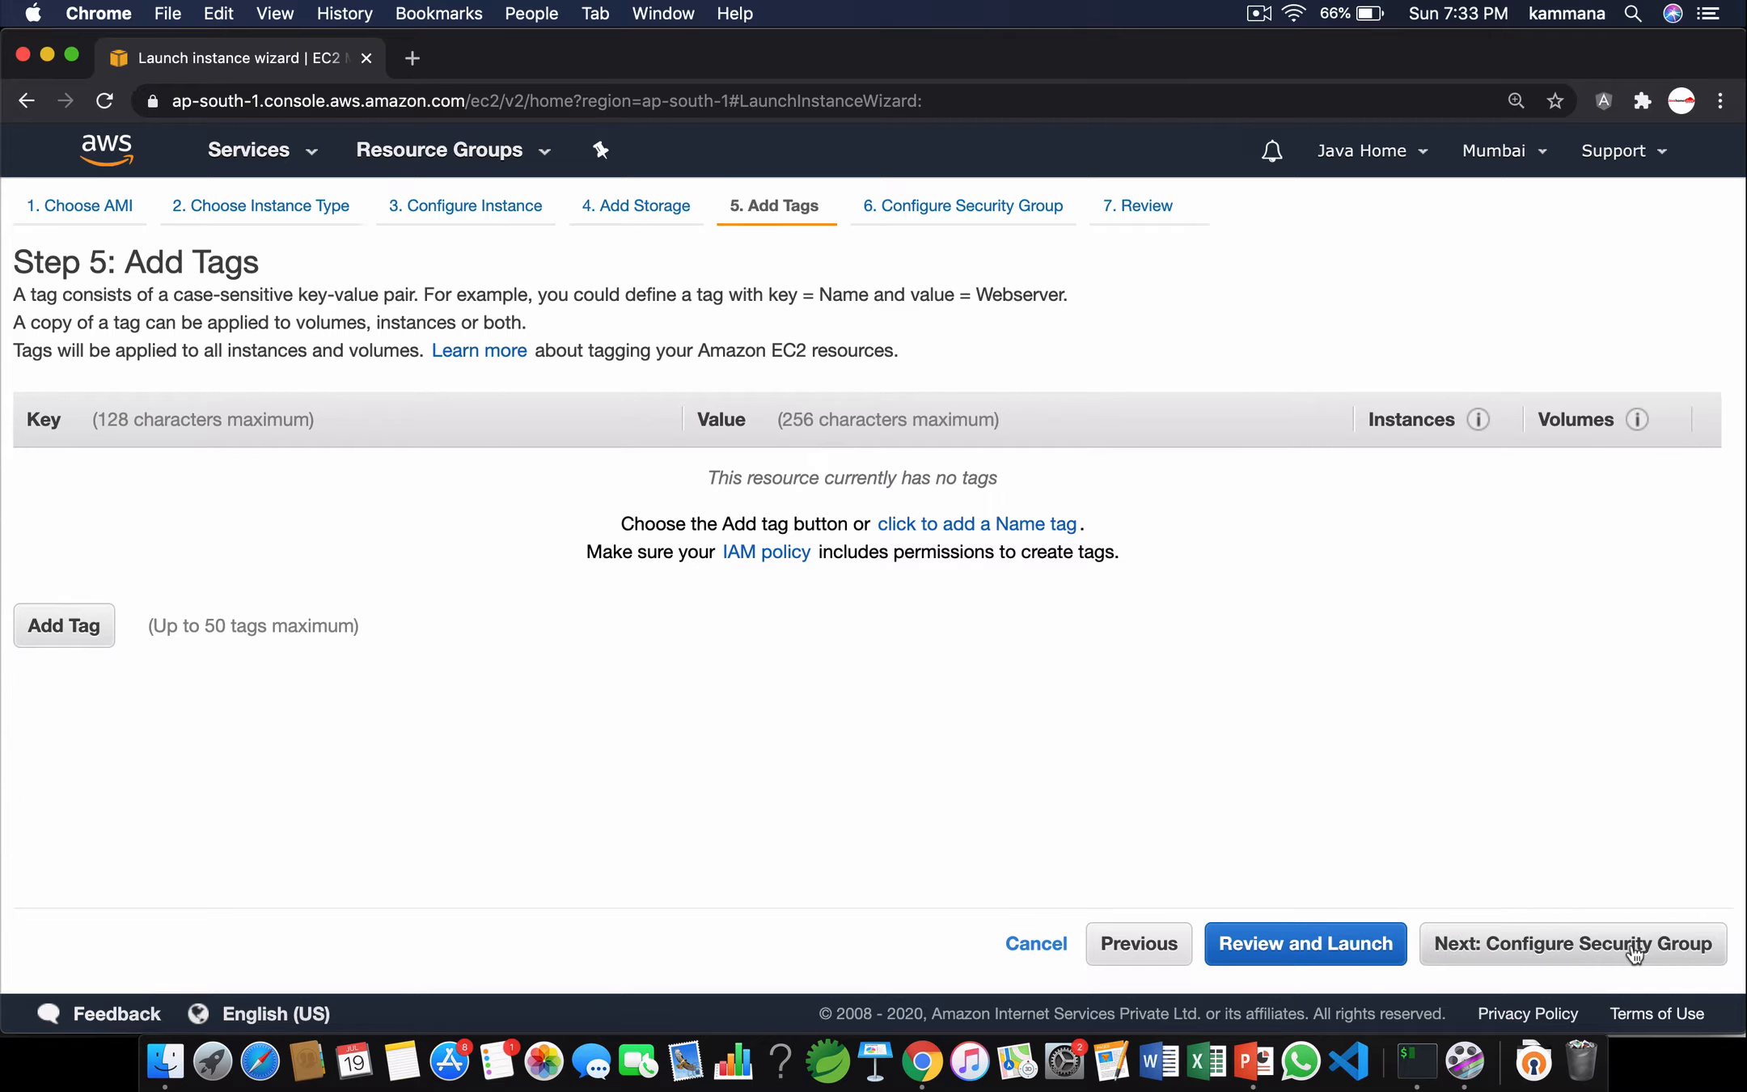
{"action": "left_click", "coordinate": [66, 623]}
{"action": "type", "text": "Name"}
{"action": "key", "text": "Tab"}
{"action": "key", "text": "Tab"}
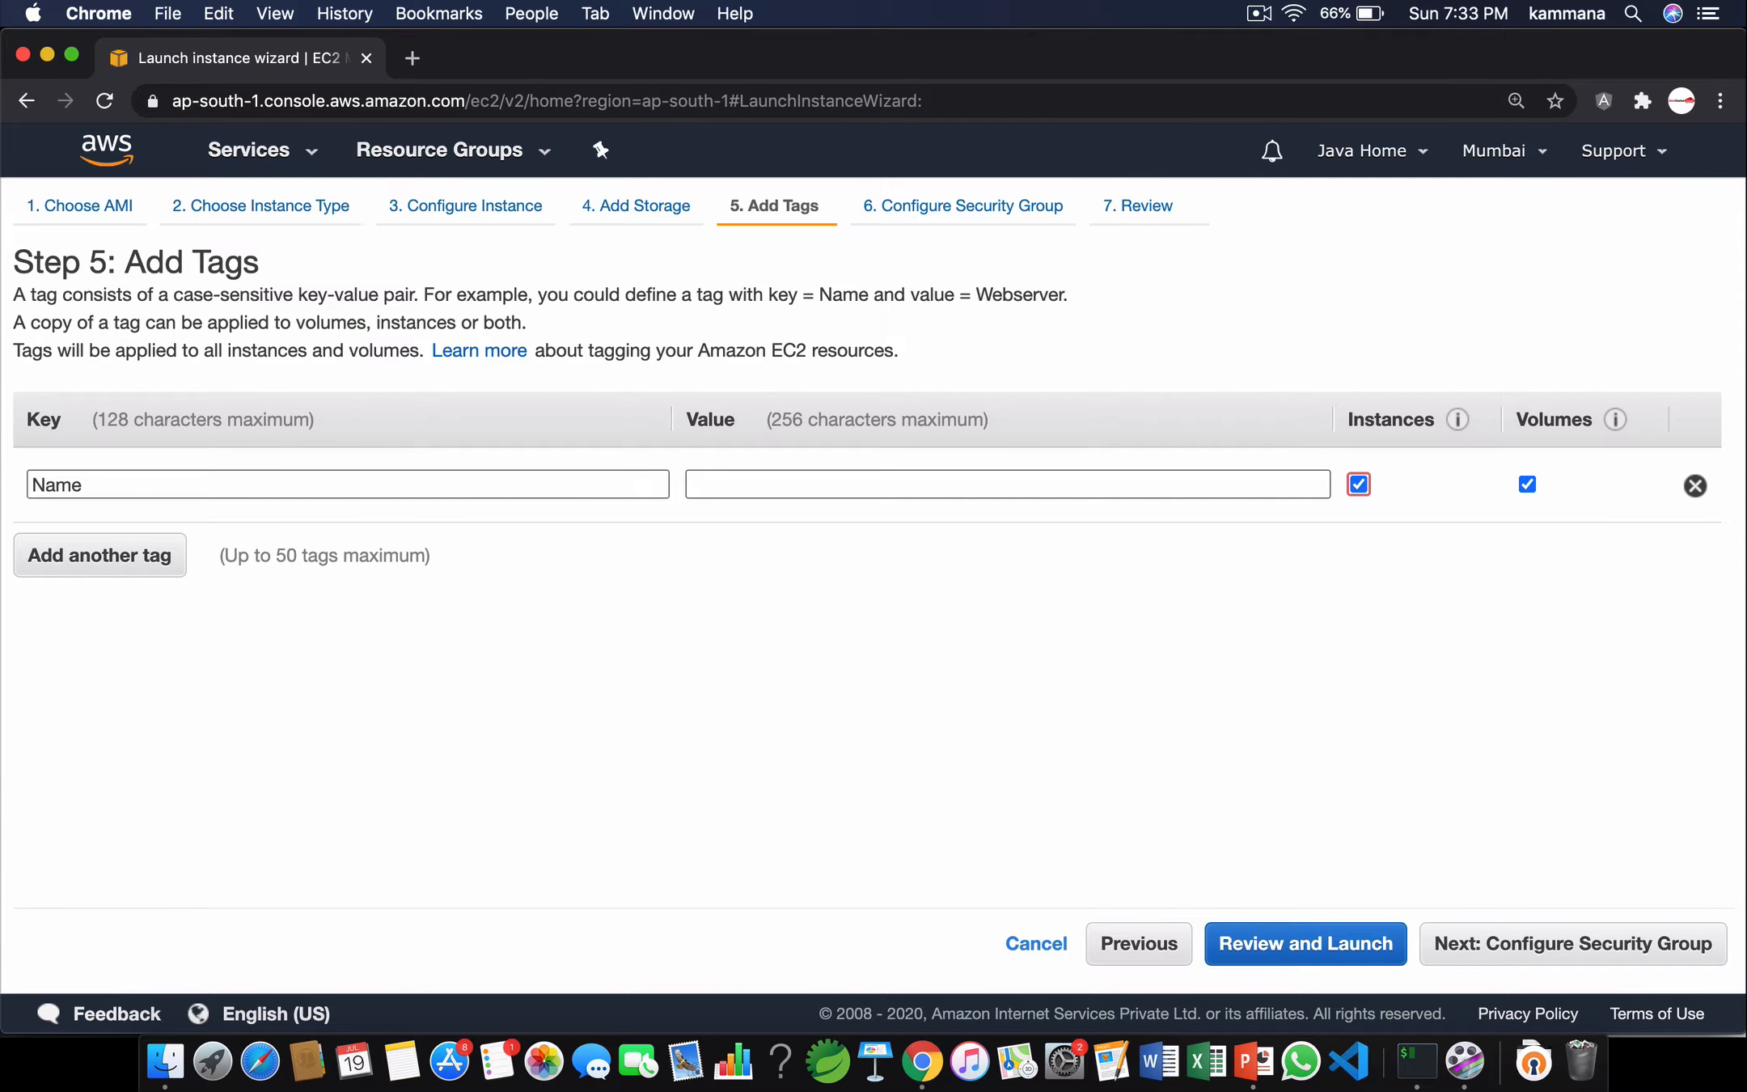
{"action": "left_click", "coordinate": [698, 479]}
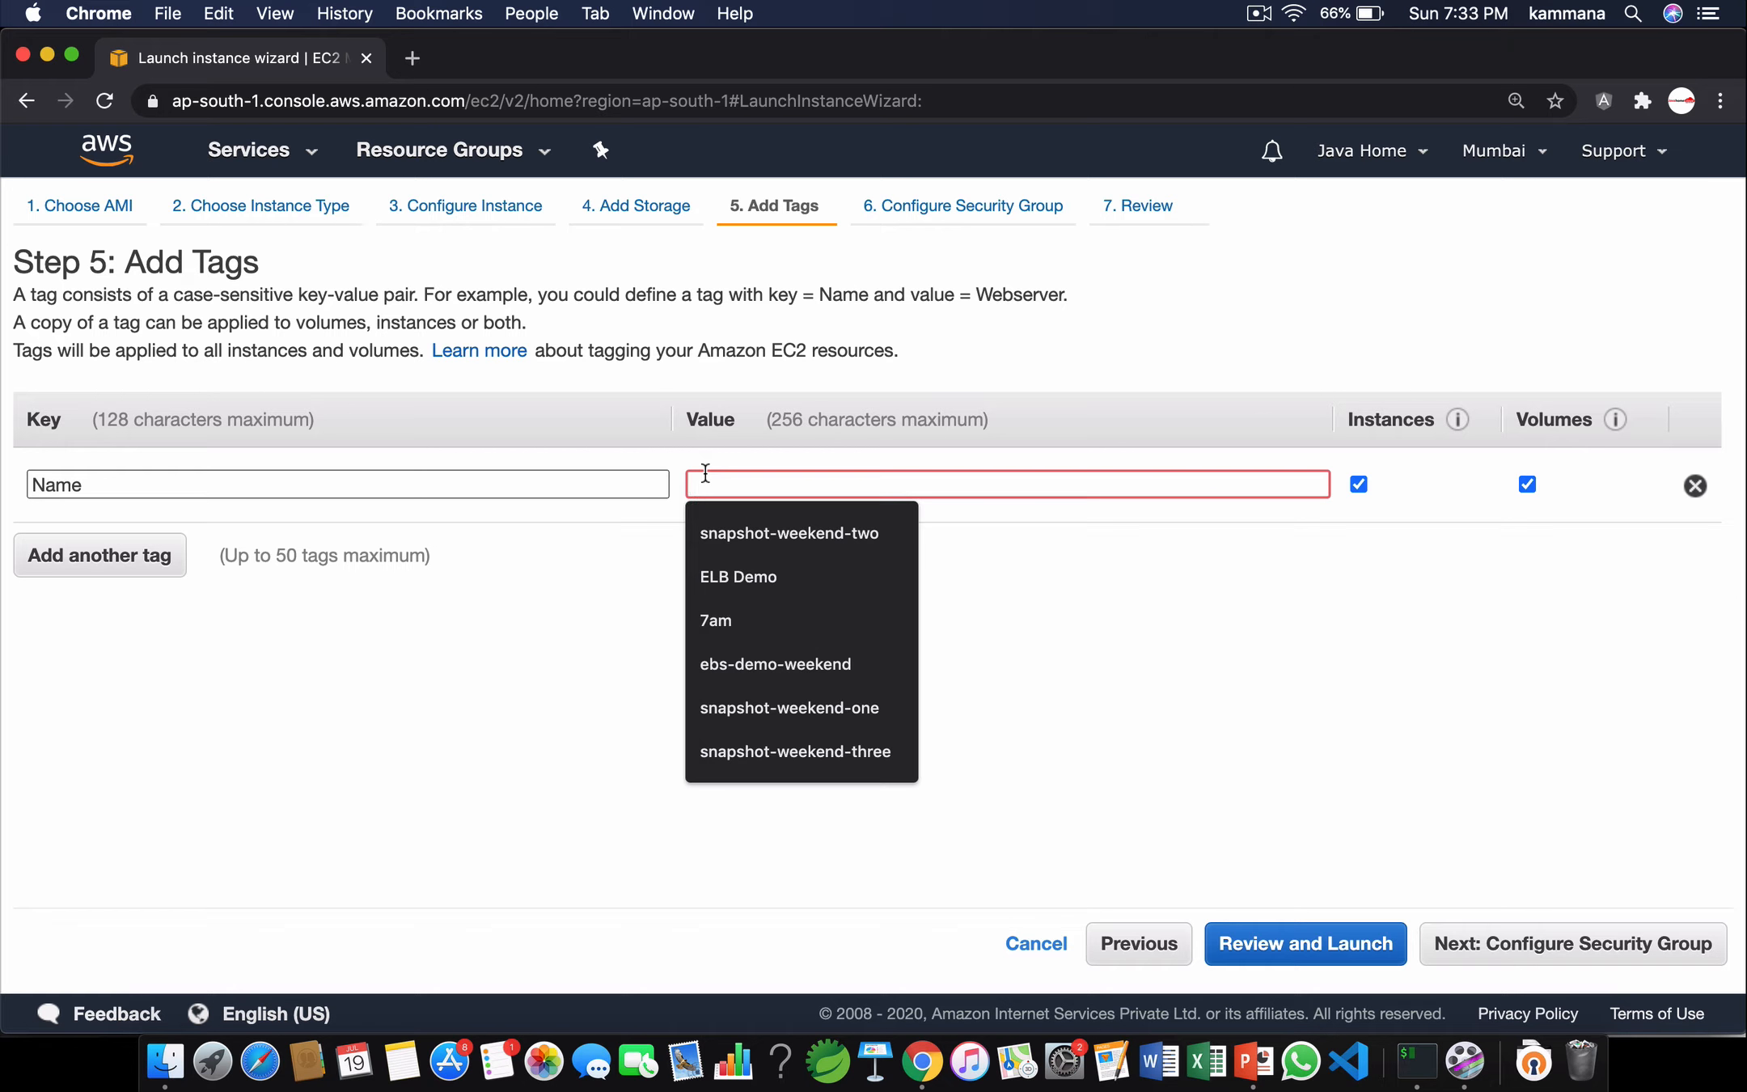
{"action": "type", "text": "OpenV"}
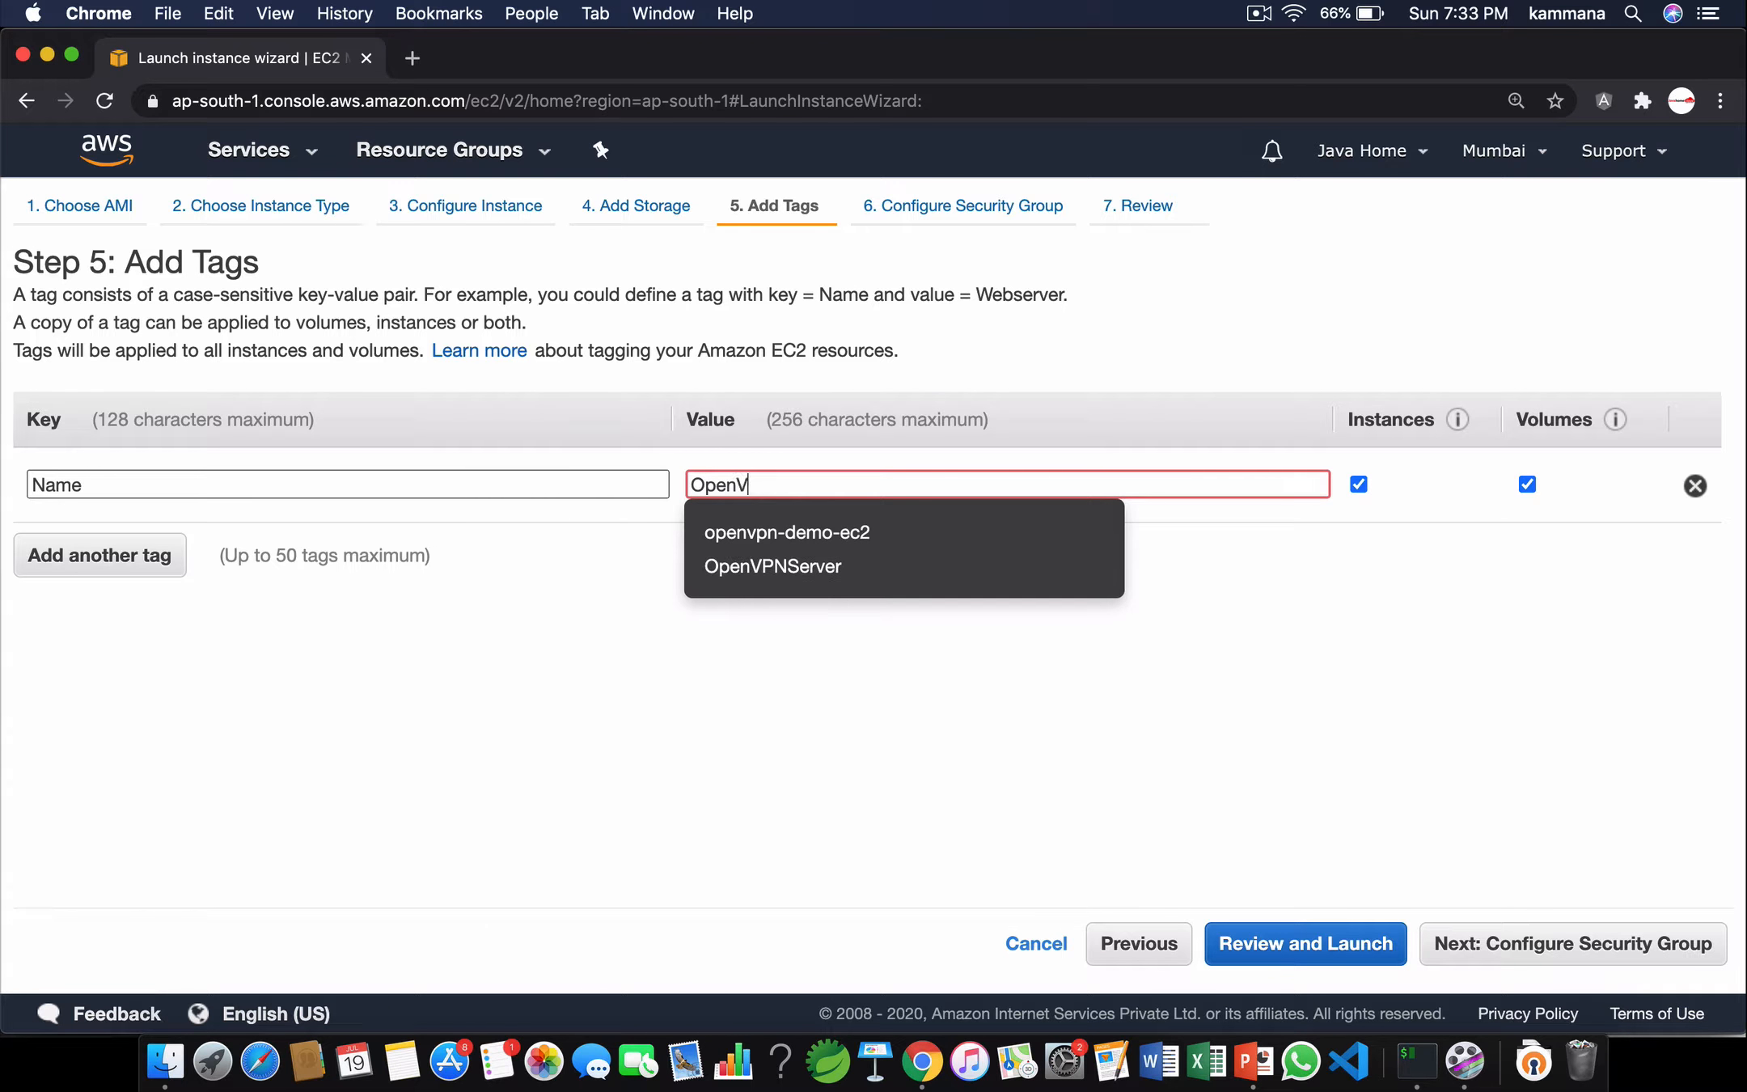
{"action": "left_click", "coordinate": [773, 569]}
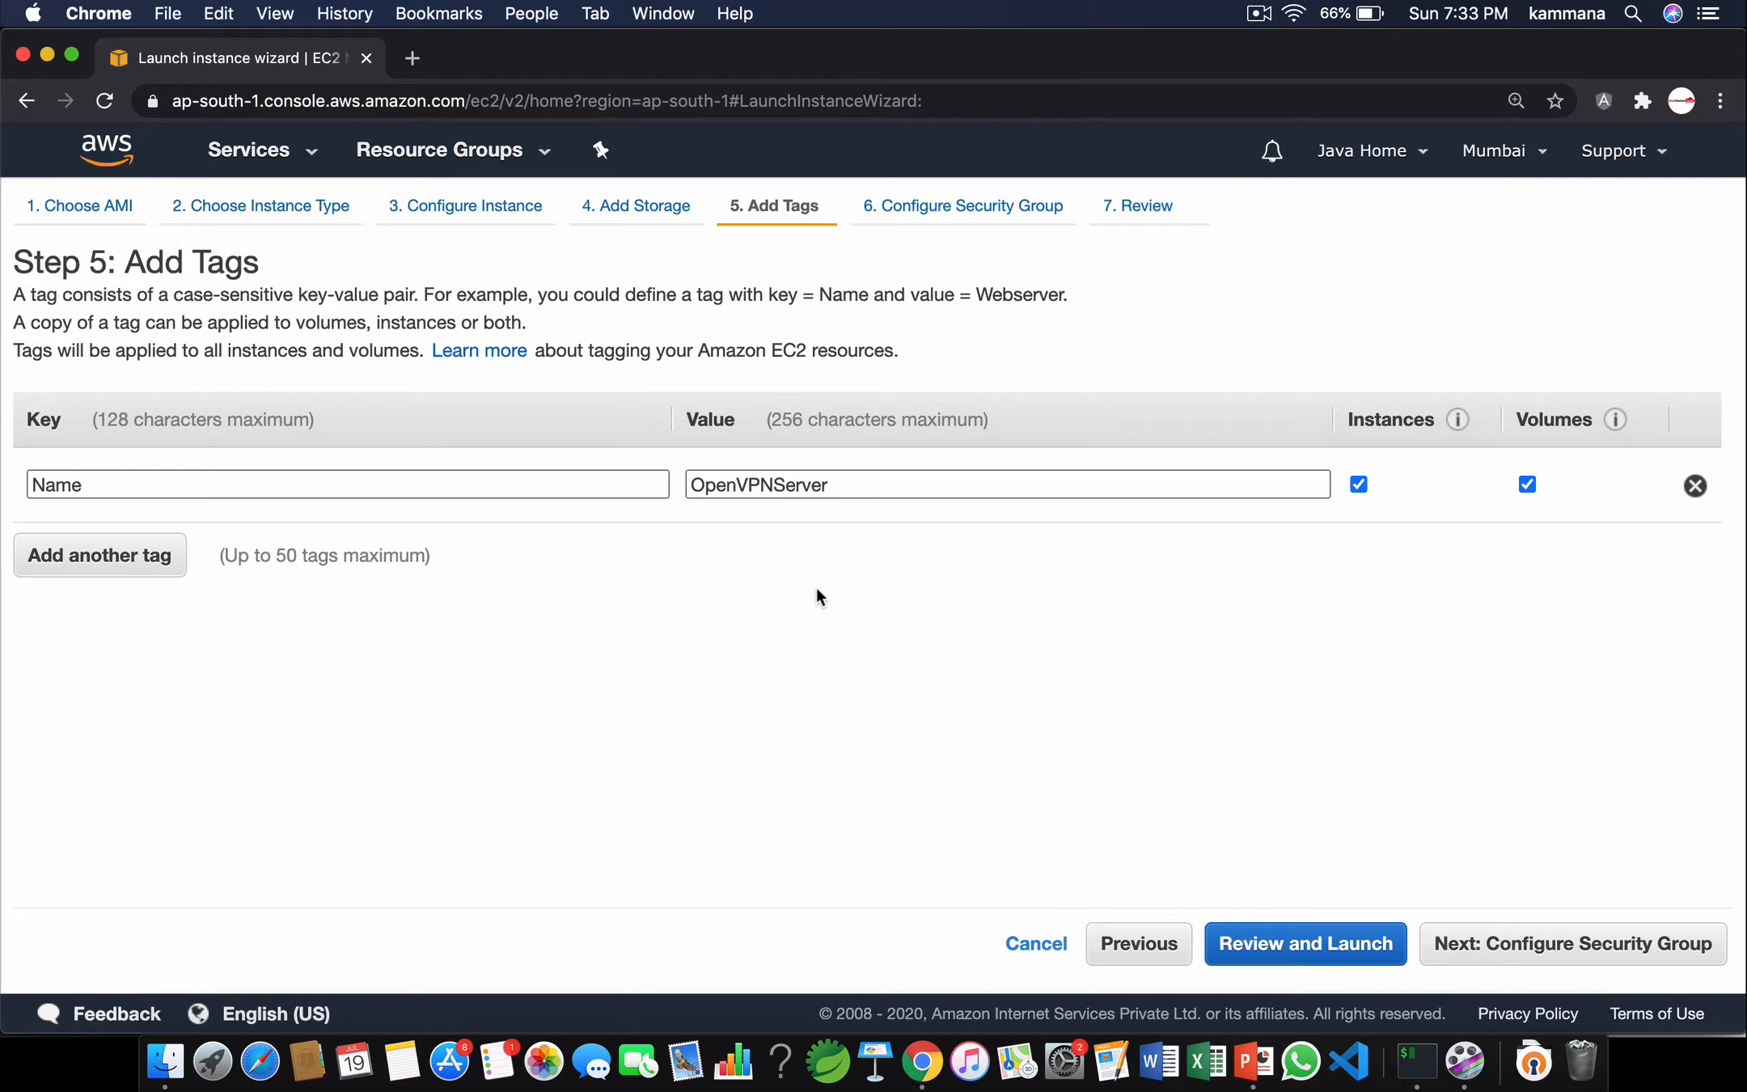
{"action": "left_click", "coordinate": [1546, 943]}
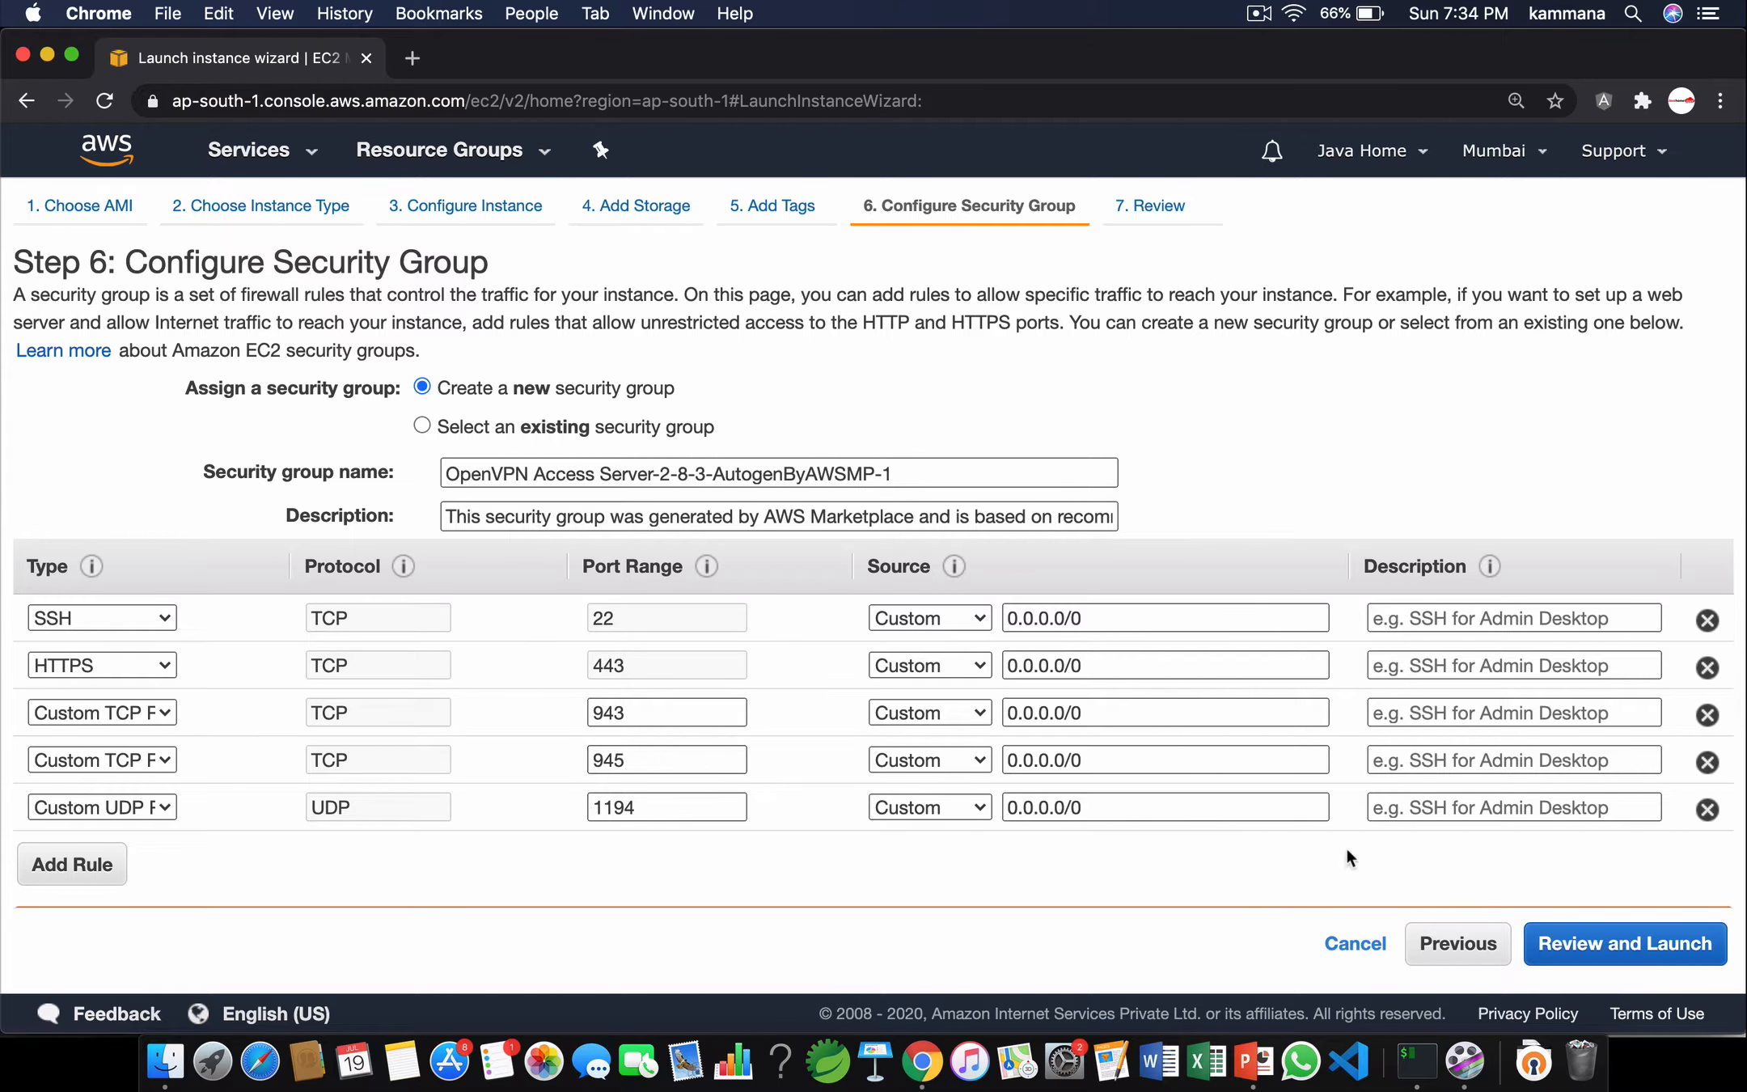
Launch the instance with the proposed security group rules and the preselected existing key pair, acknowledging access to its private key file.
{"action": "left_click", "coordinate": [1584, 942]}
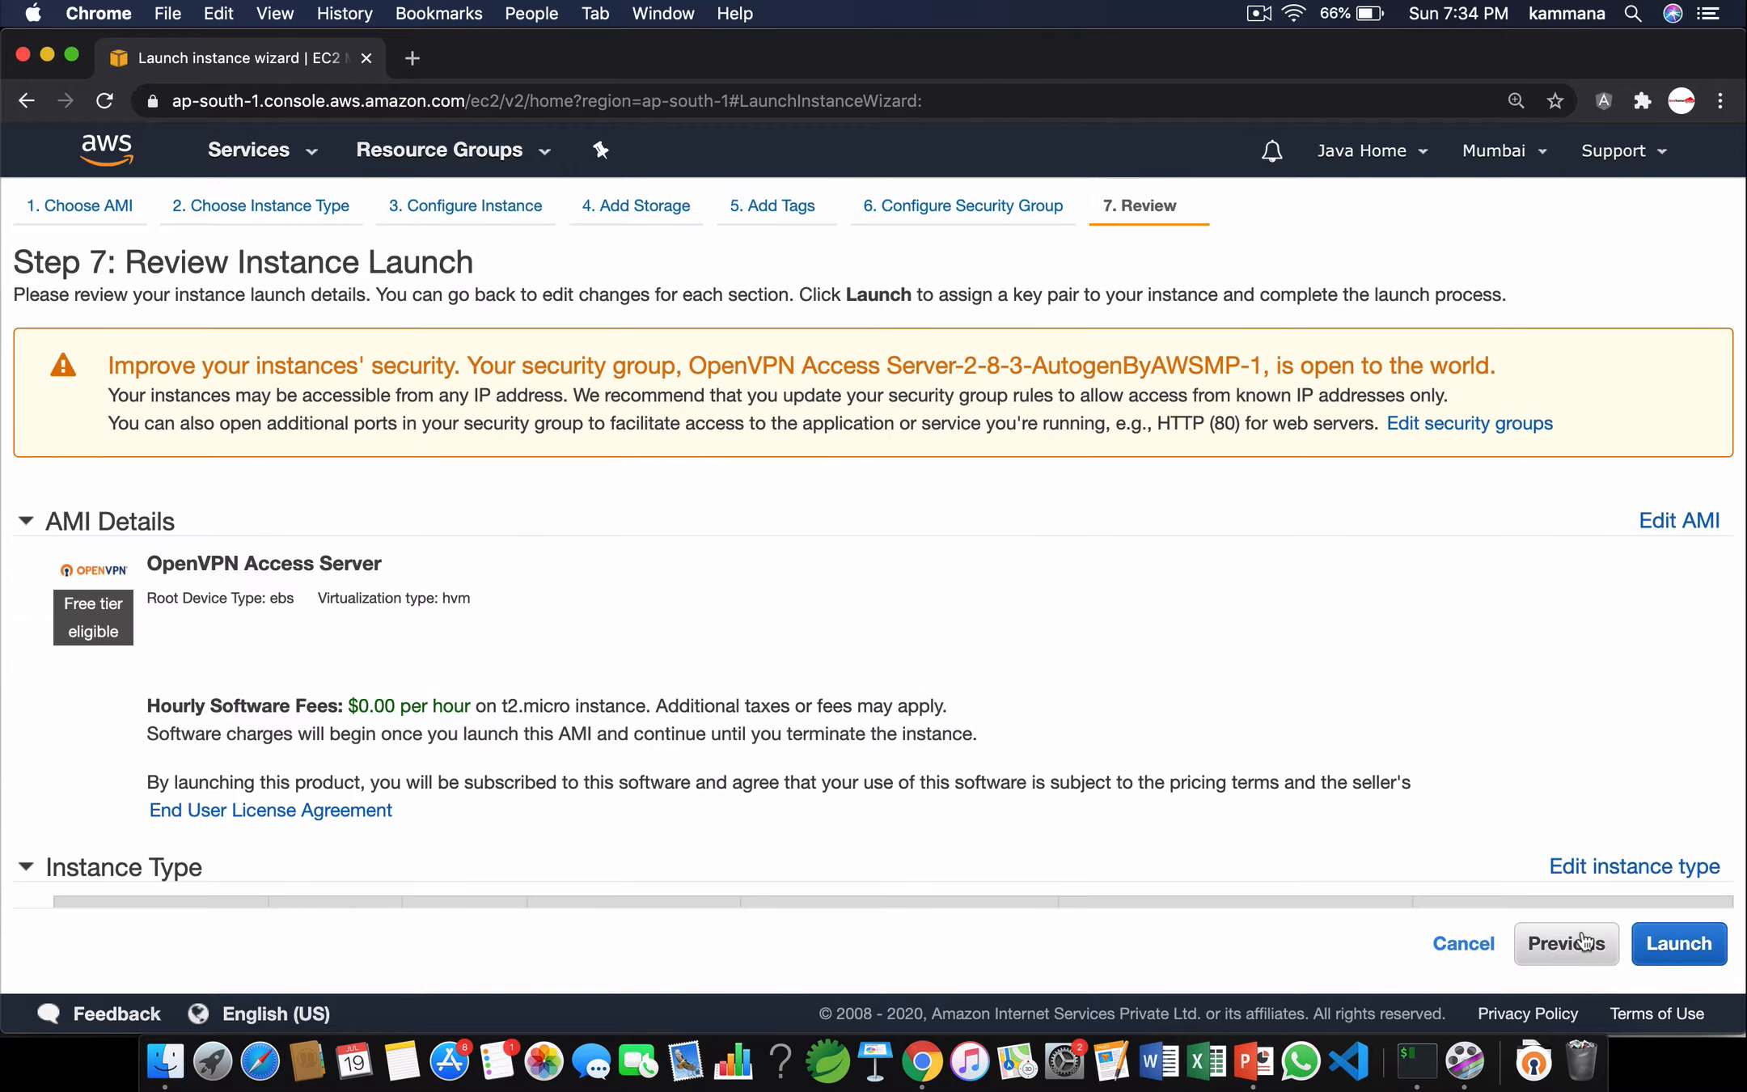
{"action": "left_click", "coordinate": [1679, 943]}
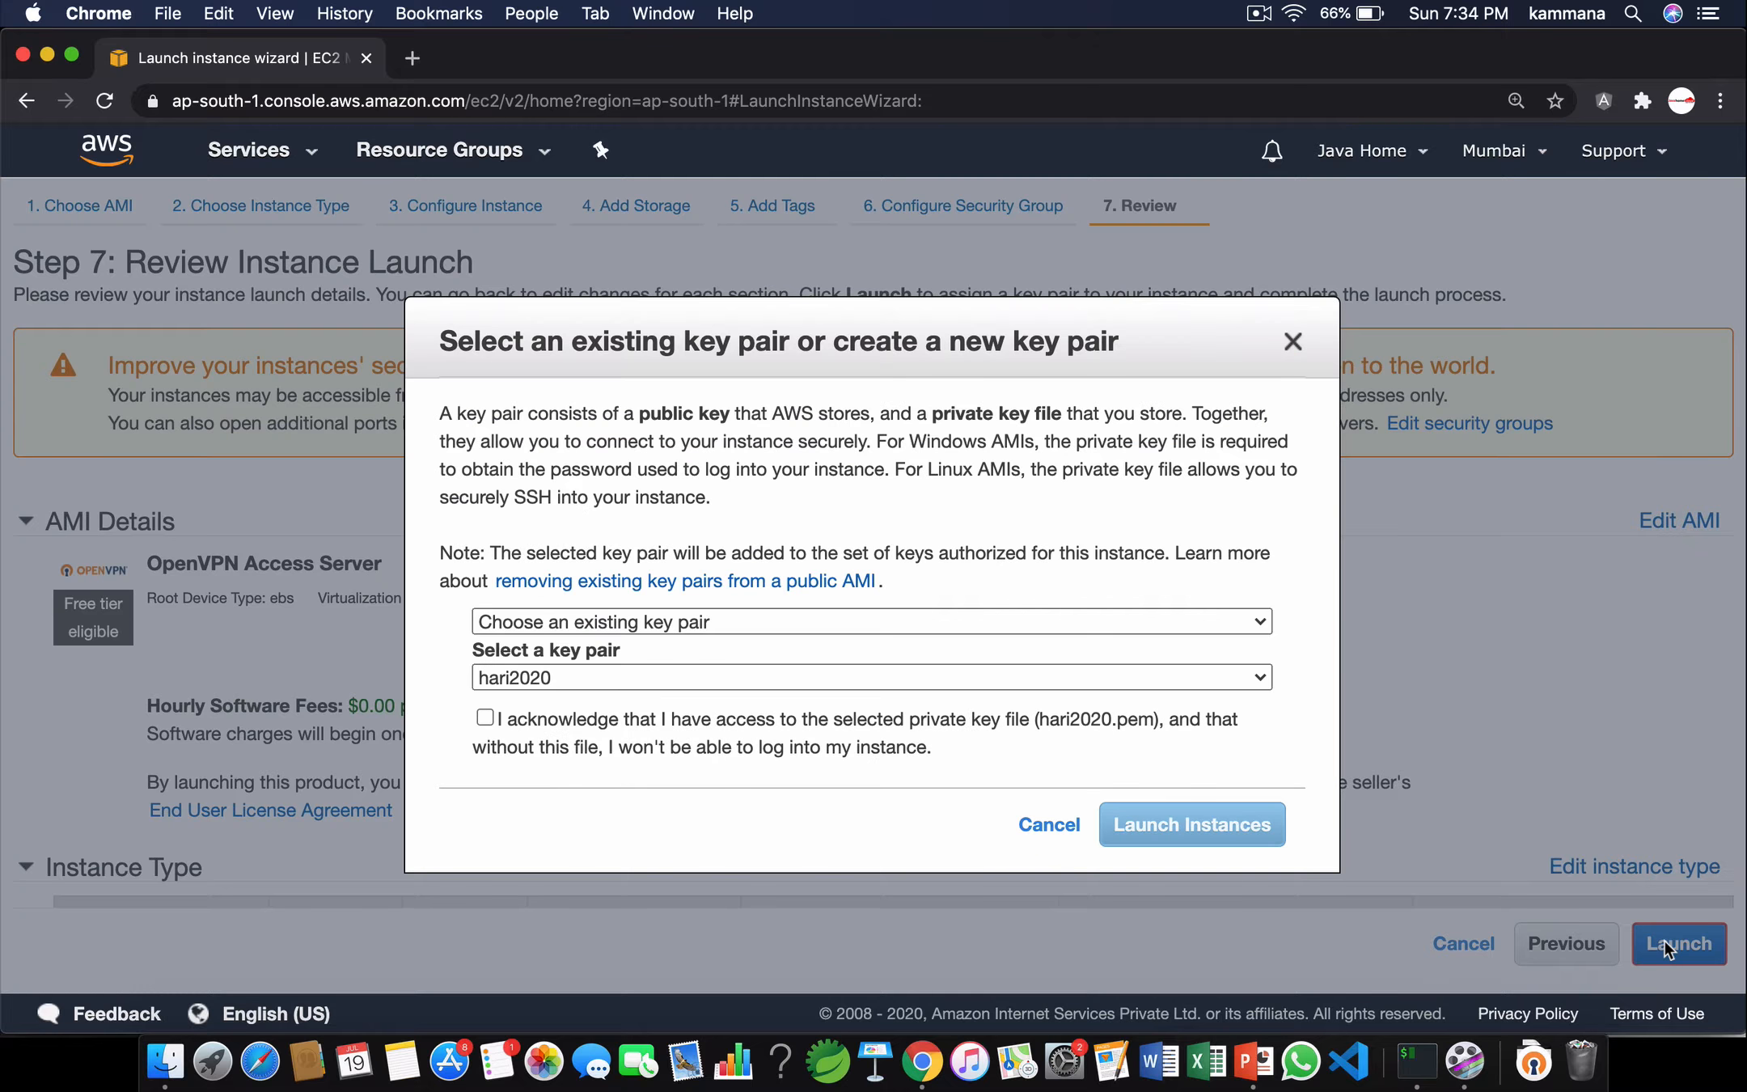
{"action": "left_click", "coordinate": [657, 714]}
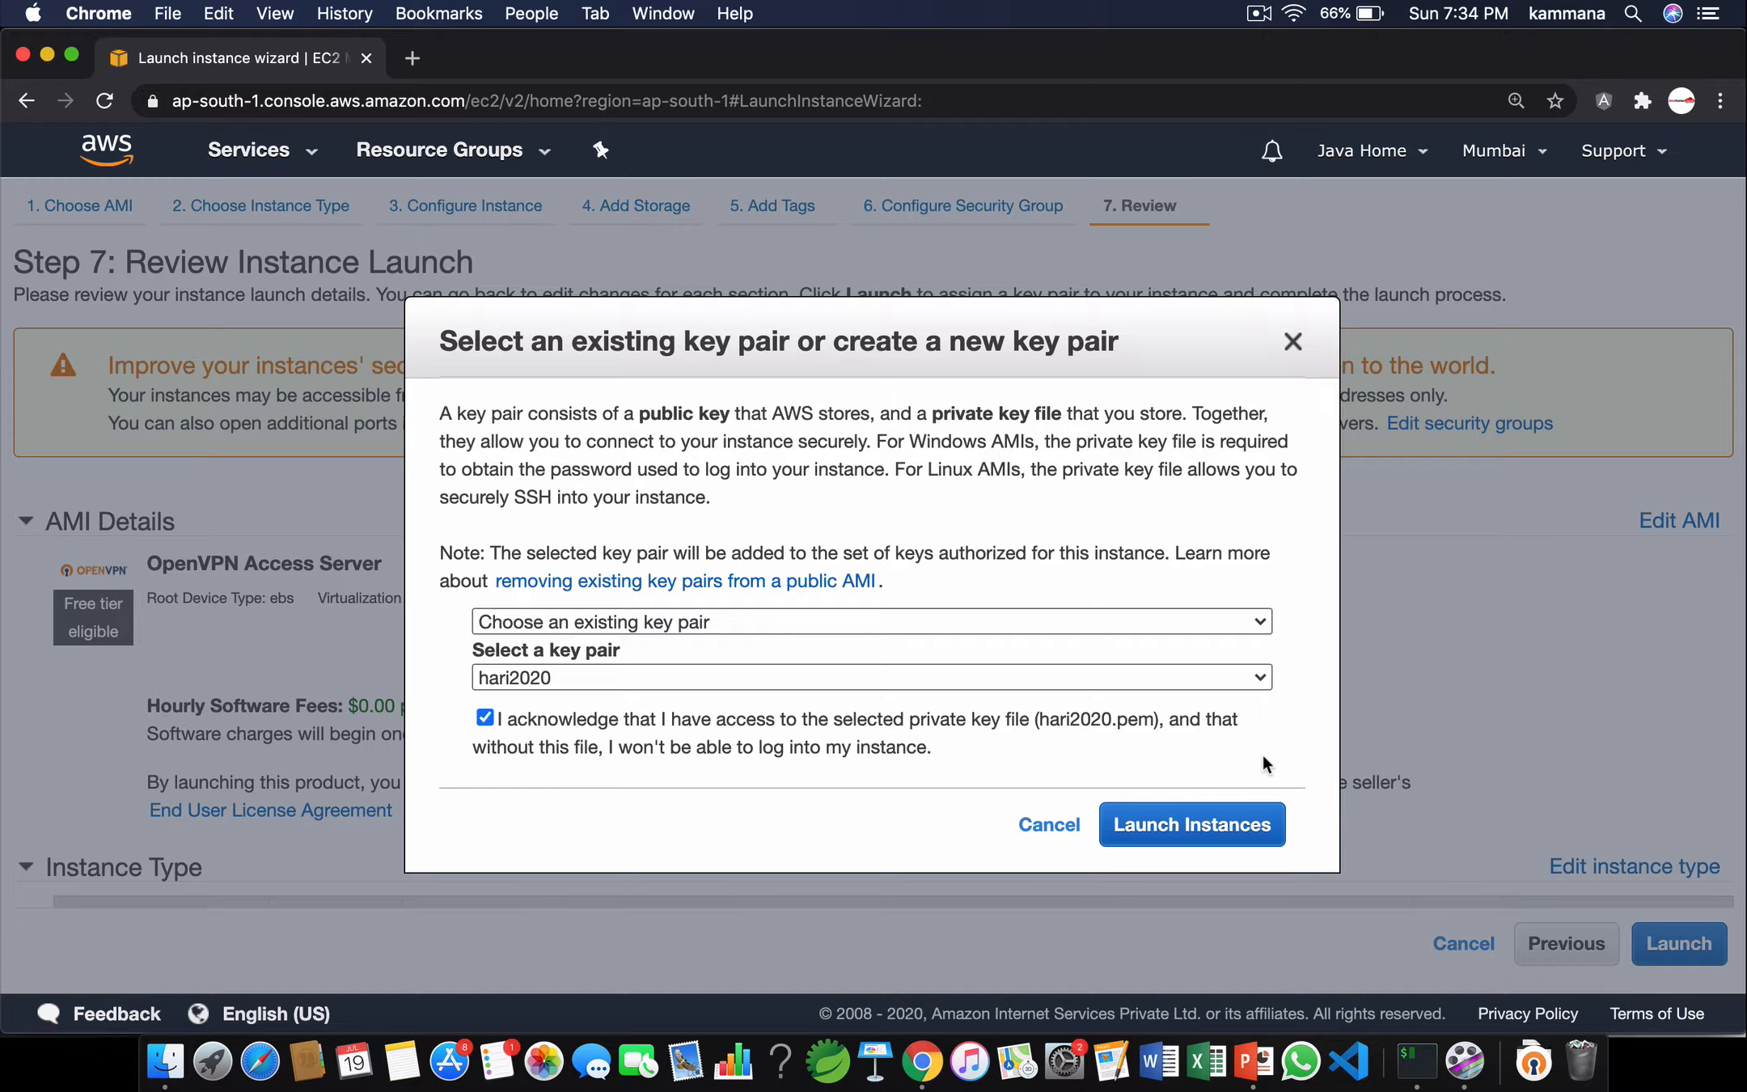
{"action": "left_click", "coordinate": [1187, 822]}
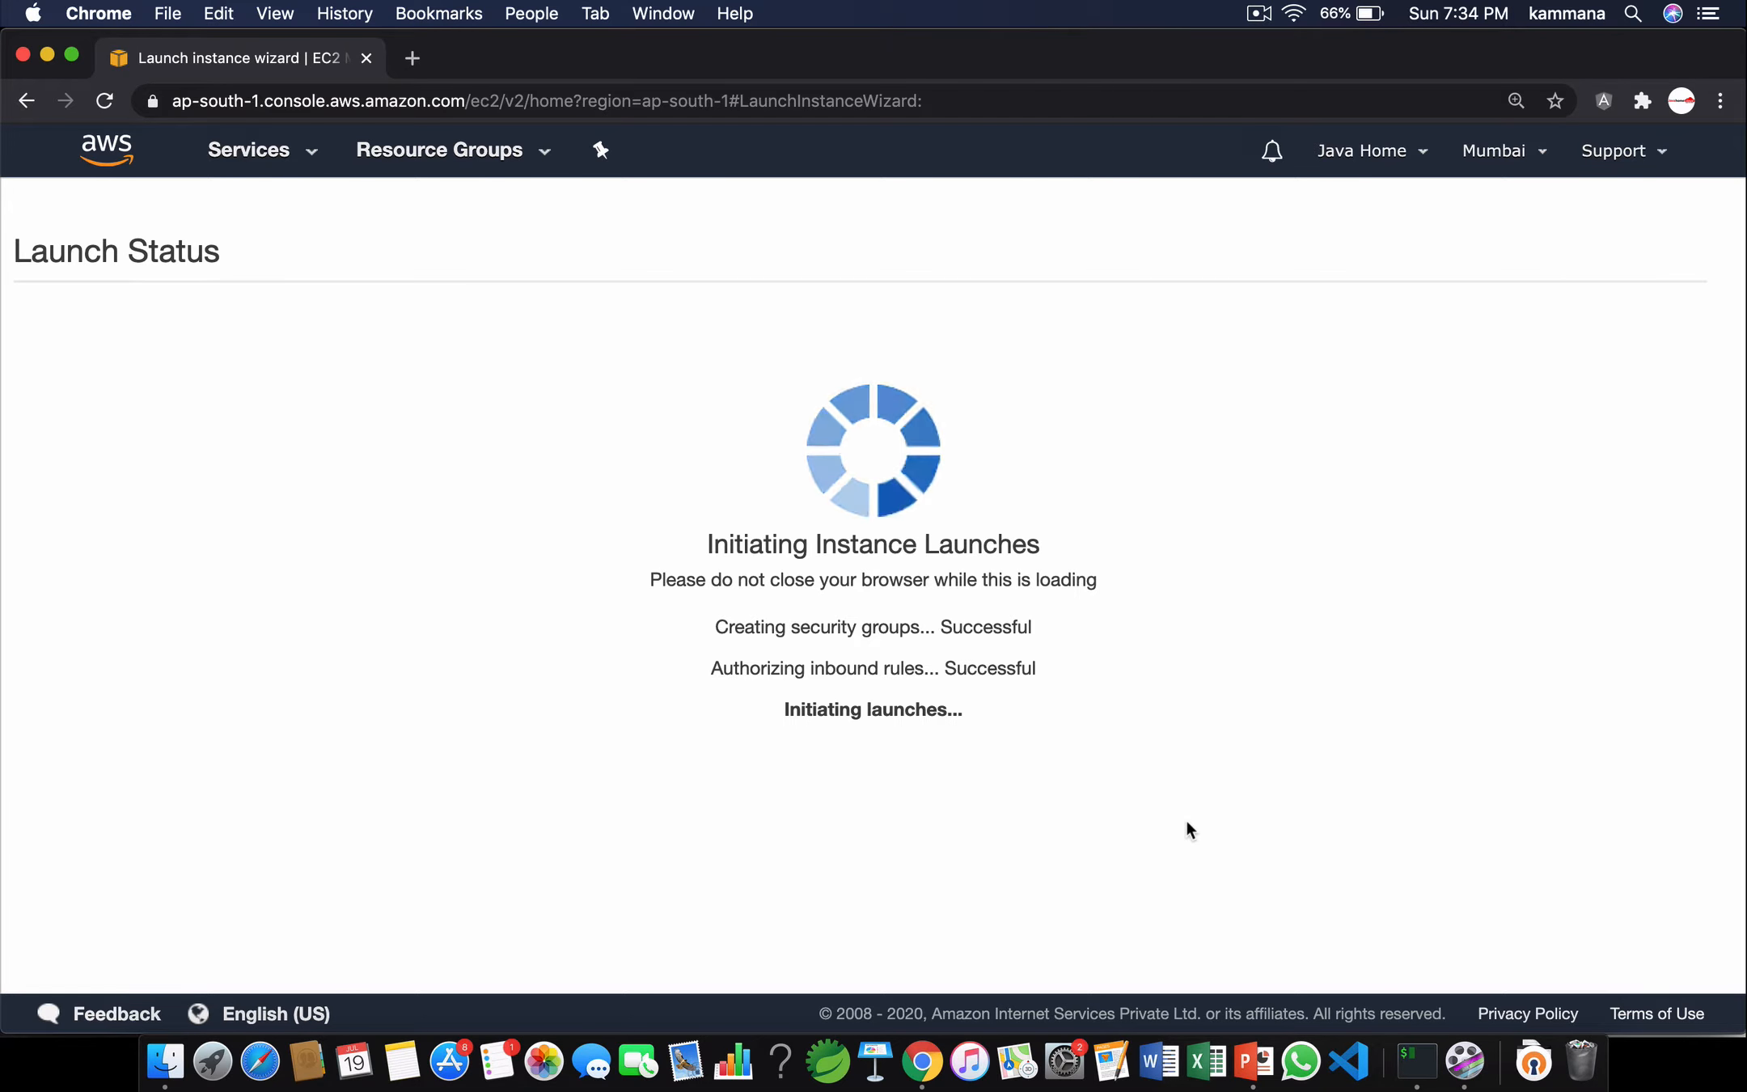
Show the instances list and view the details of the newly launched OpenVPNServer instance.
{"action": "scroll", "coordinate": [1186, 821], "scroll_direction": "down", "scroll_amount": 5}
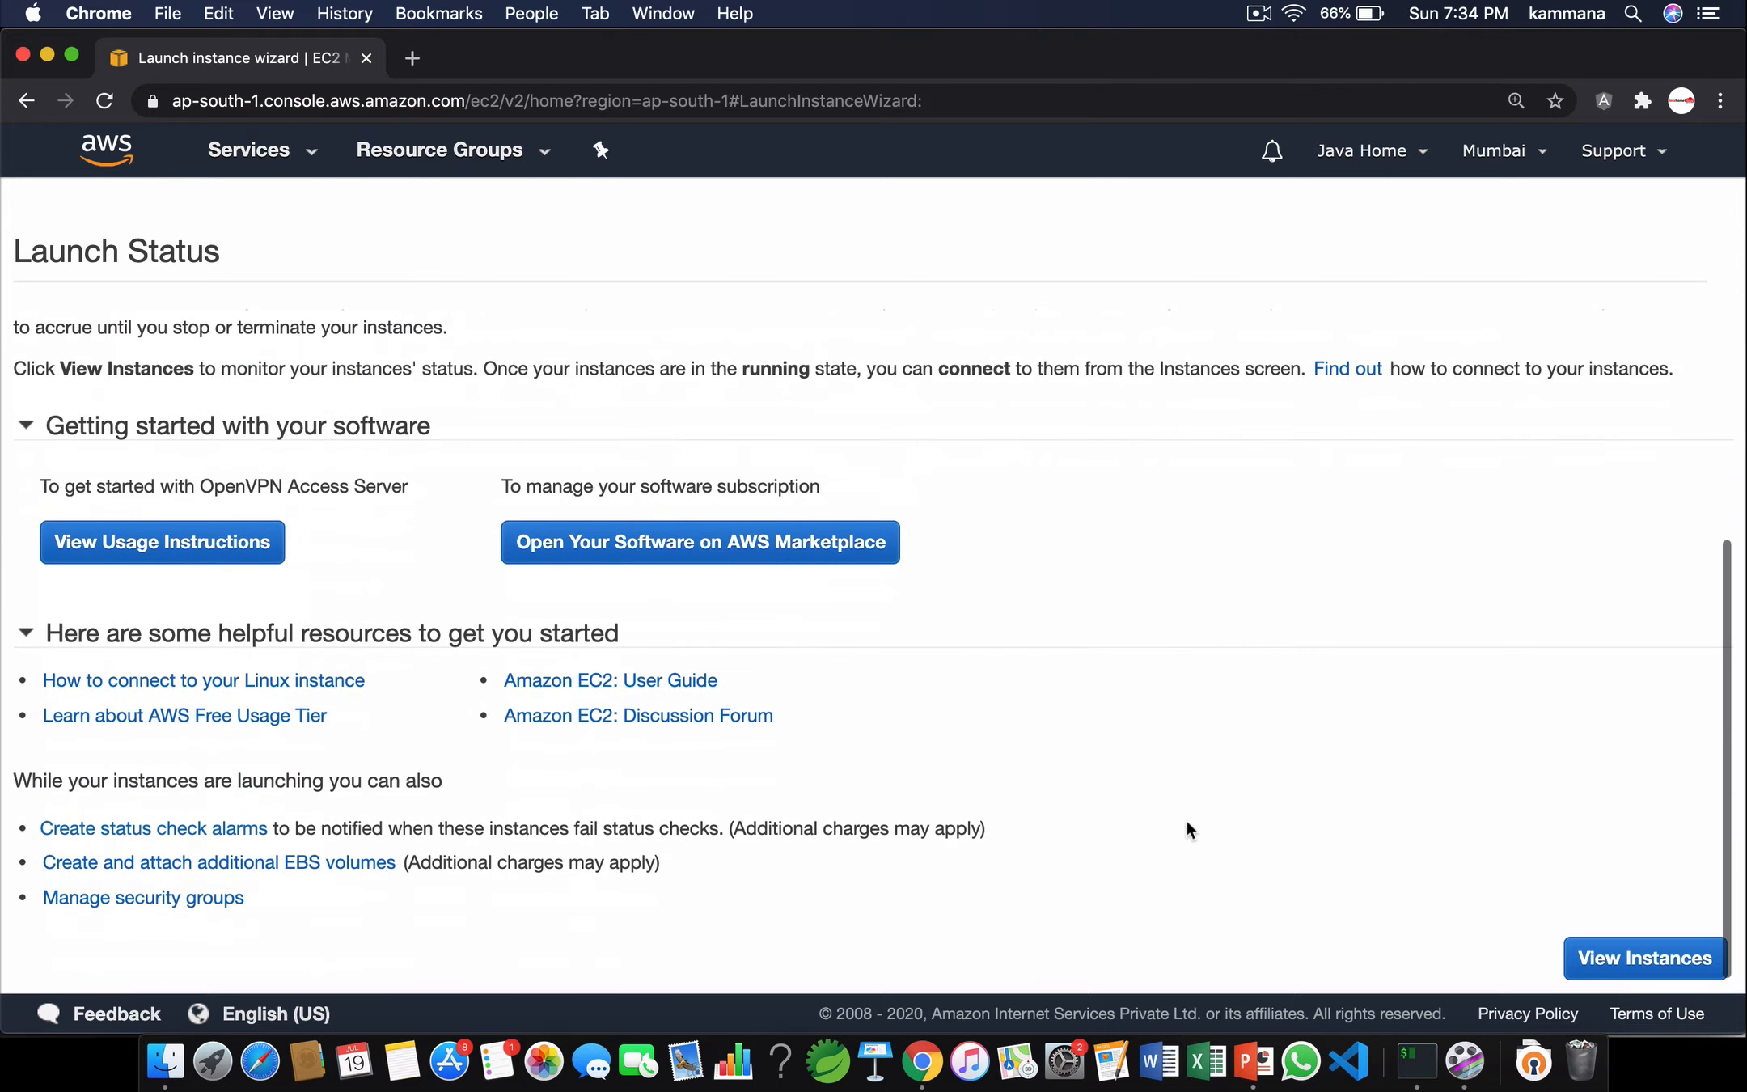
{"action": "left_click", "coordinate": [1683, 954]}
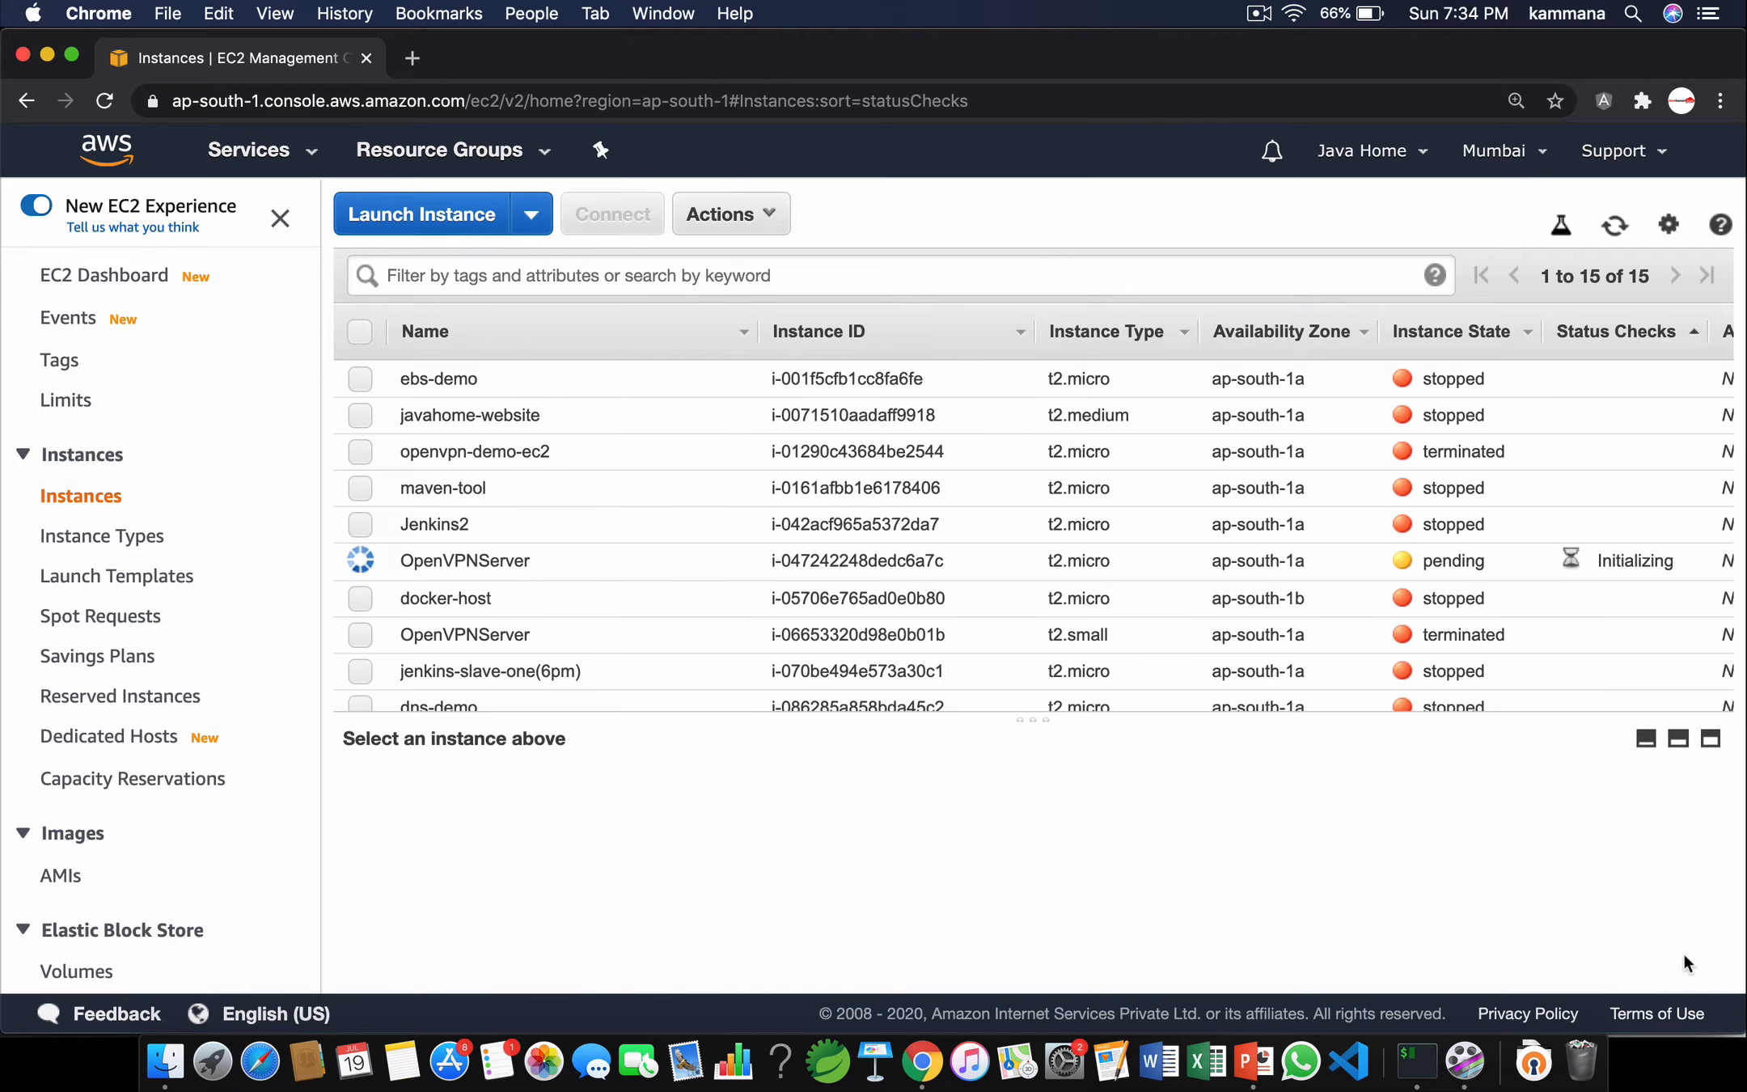
{"action": "left_click", "coordinate": [887, 551]}
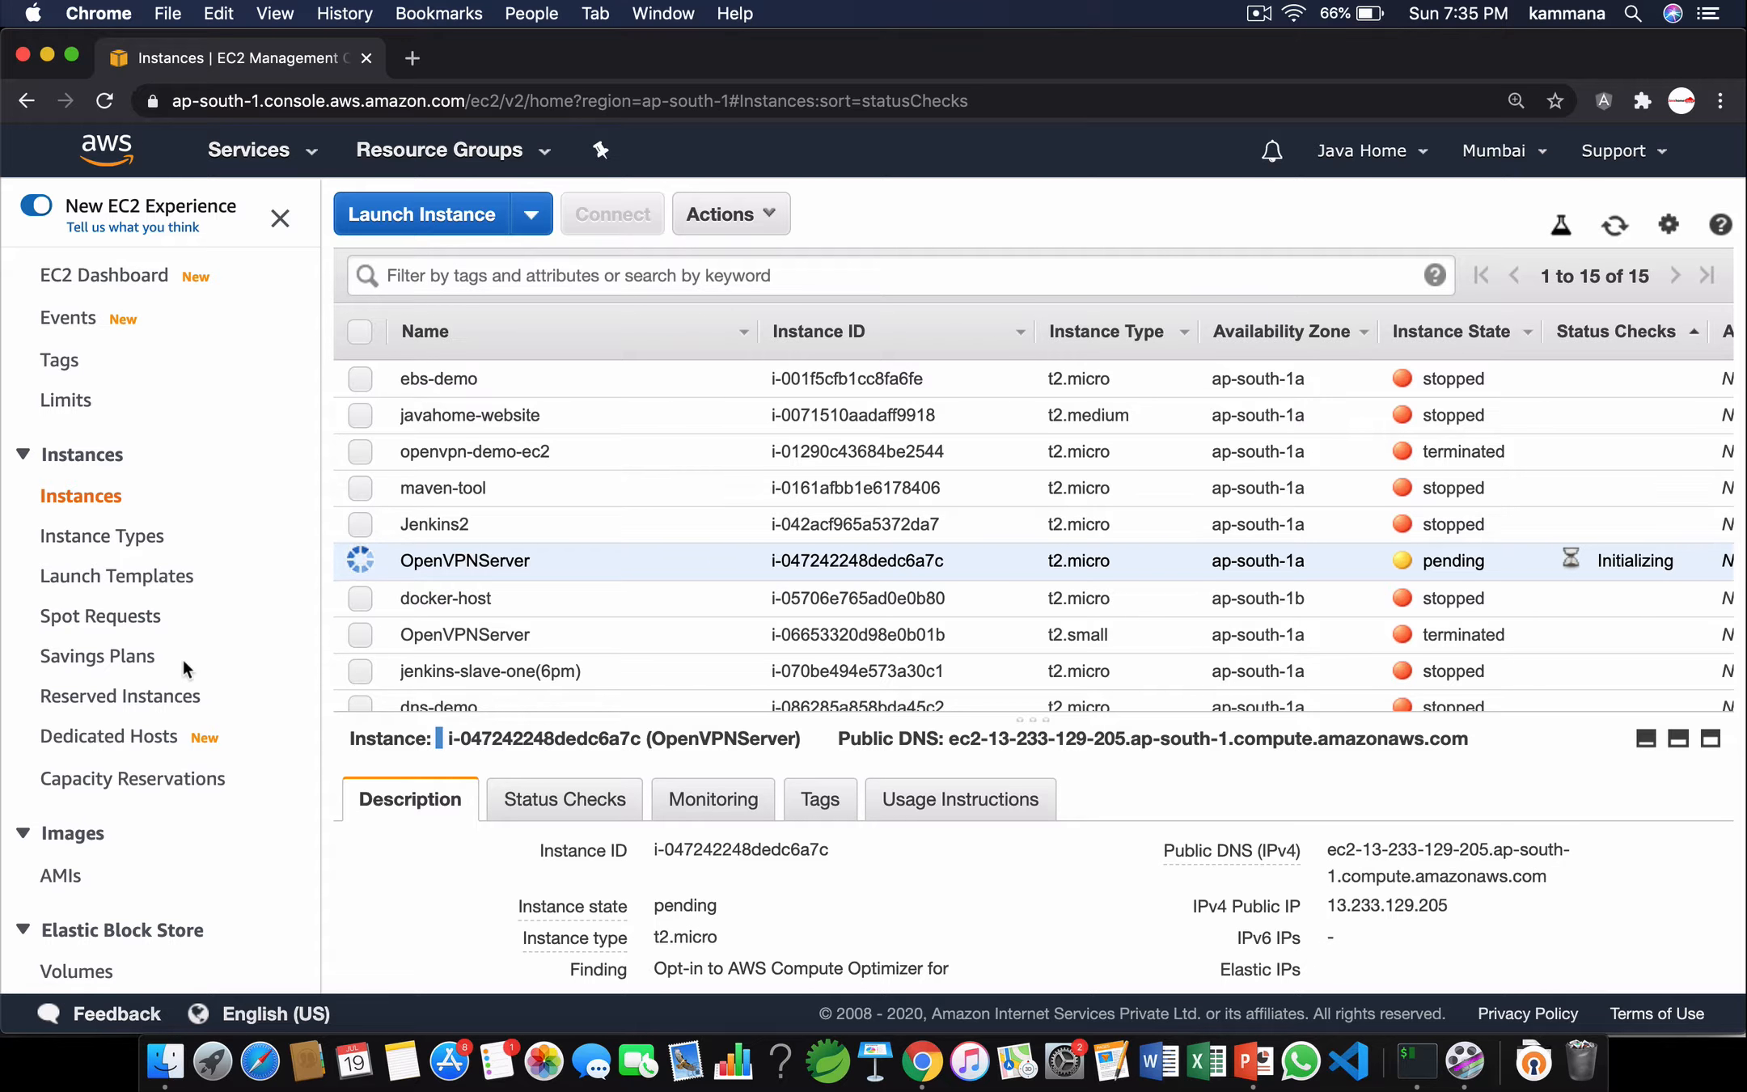
Allocate a new Elastic IP address from Amazon's pool of IPv4 addresses.
{"action": "scroll", "coordinate": [183, 659], "scroll_direction": "down", "scroll_amount": 3}
{"action": "scroll", "coordinate": [153, 701], "scroll_direction": "down", "scroll_amount": 2}
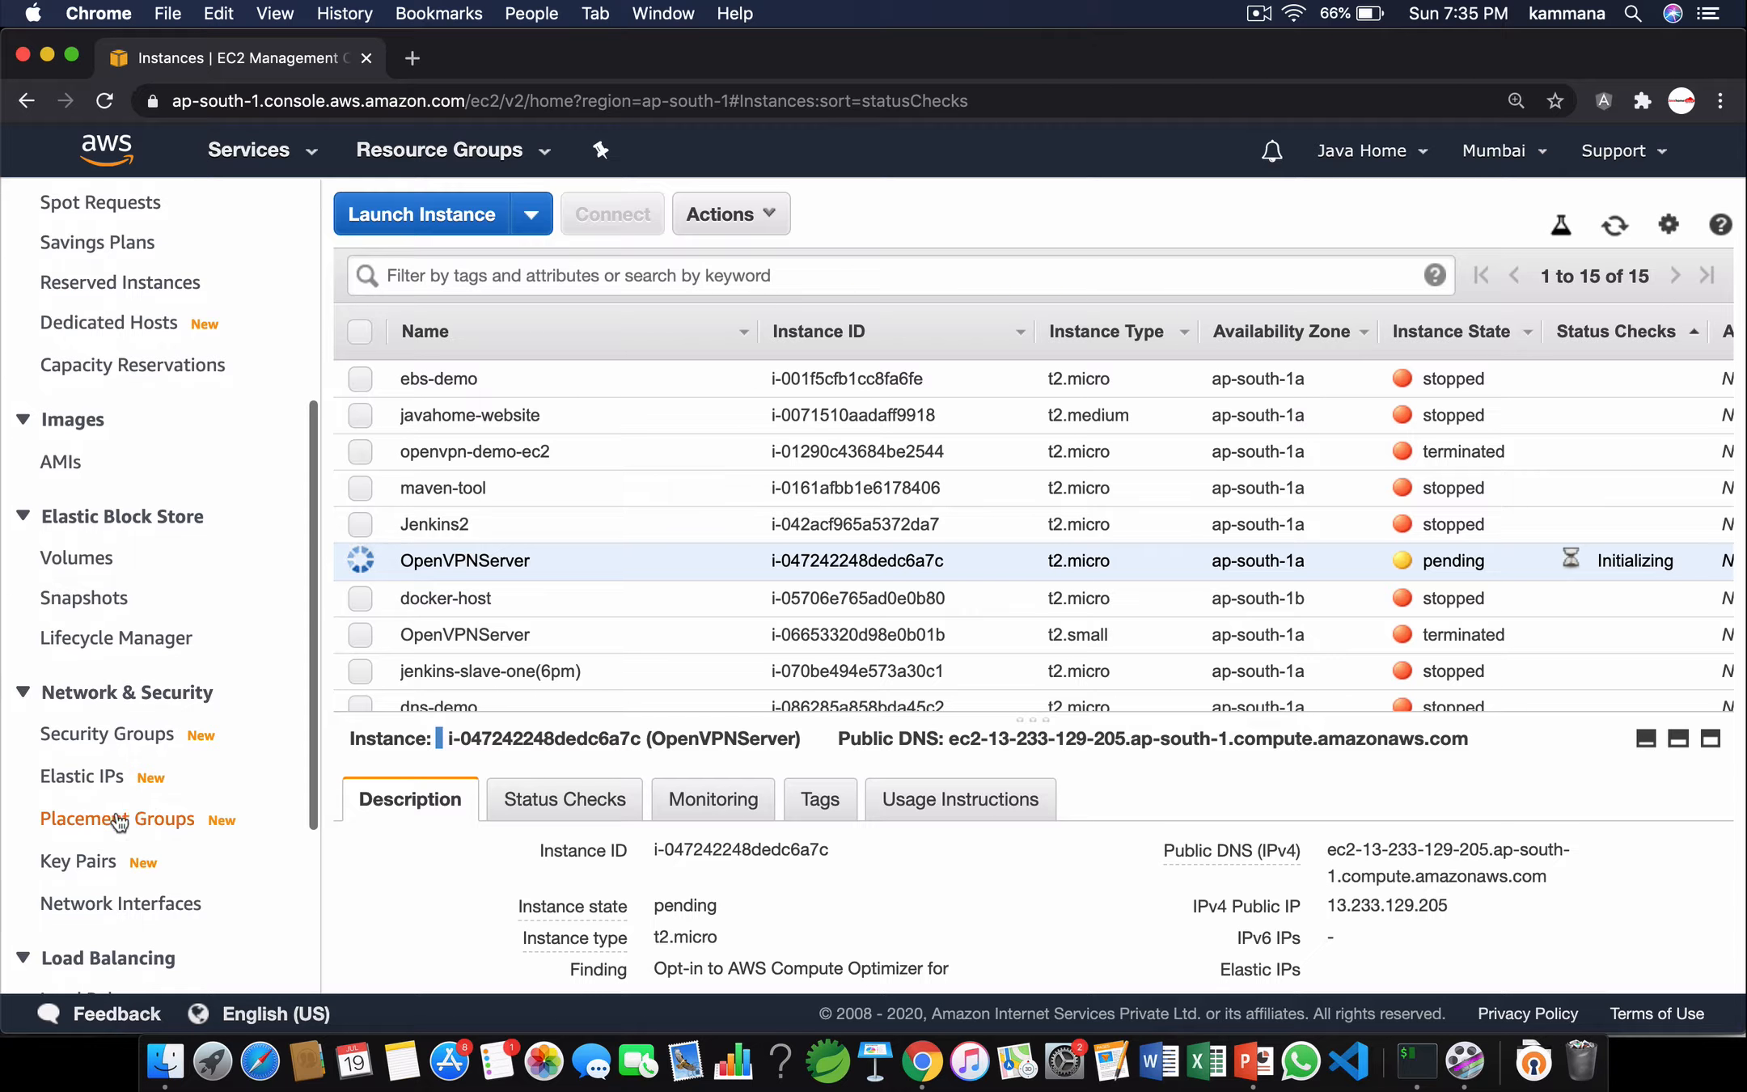
{"action": "left_click", "coordinate": [89, 779]}
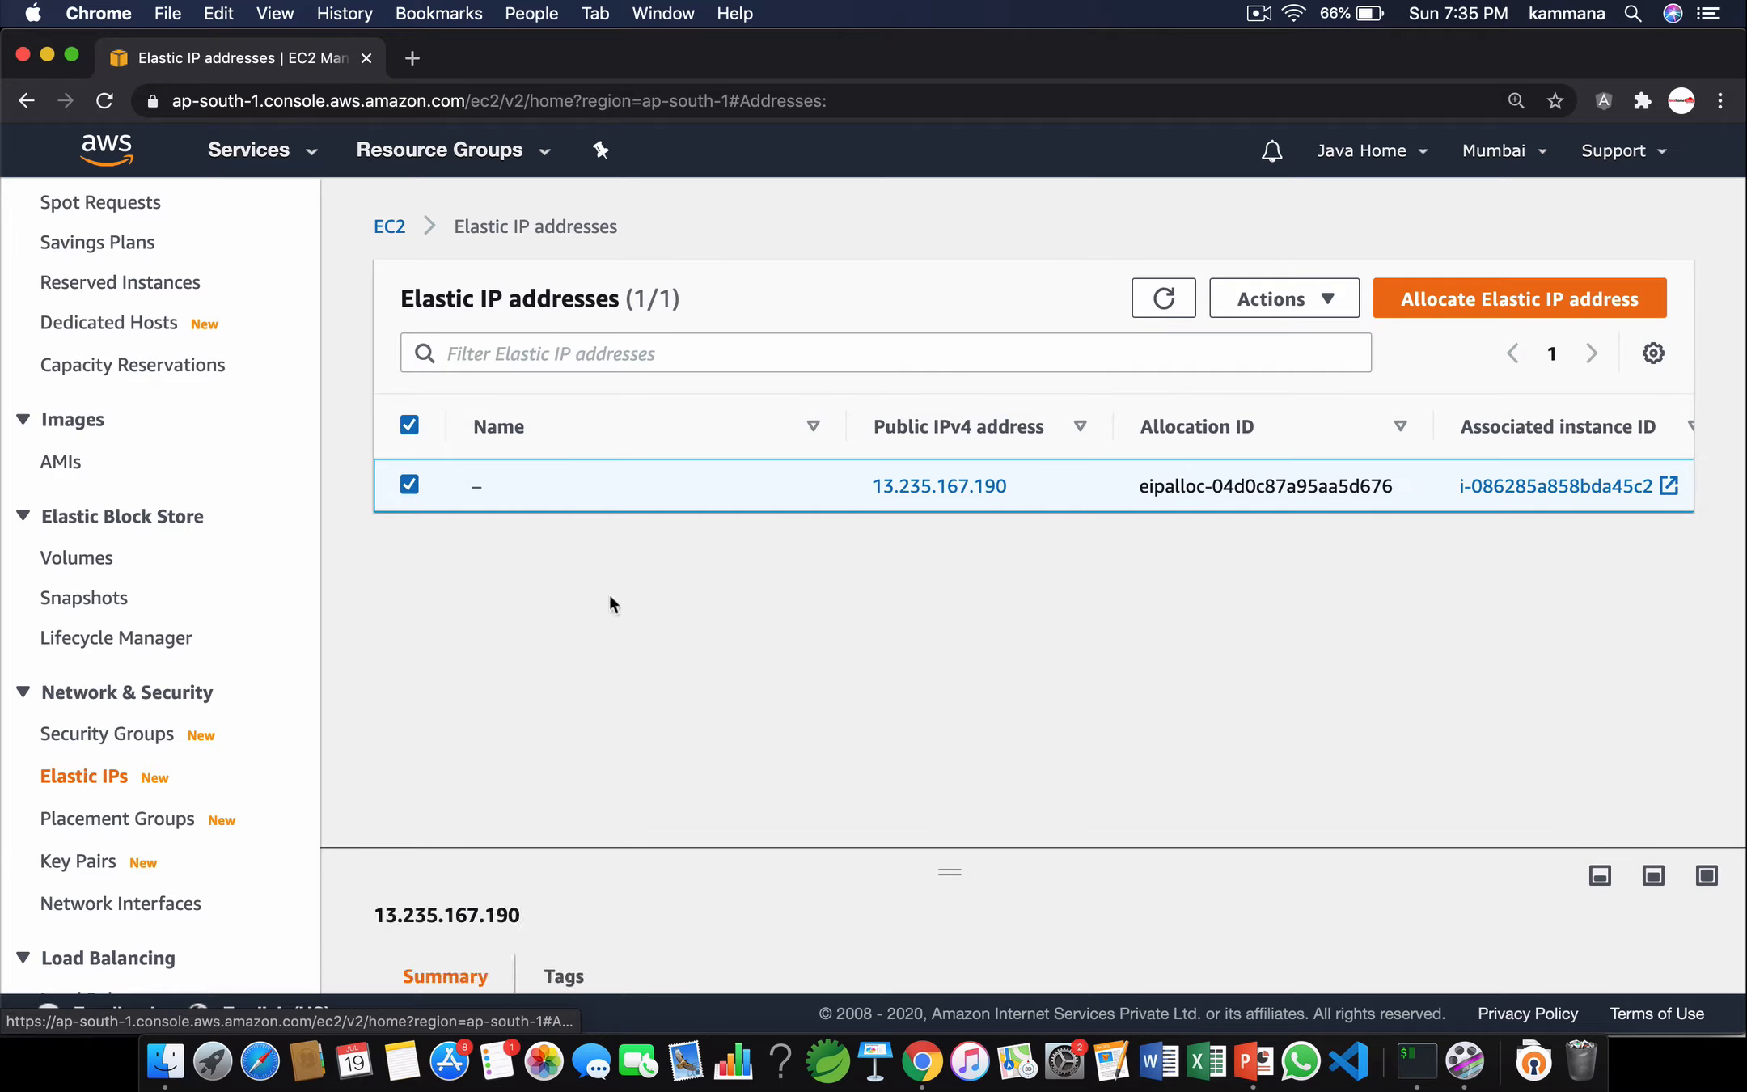
{"action": "left_click", "coordinate": [1437, 301]}
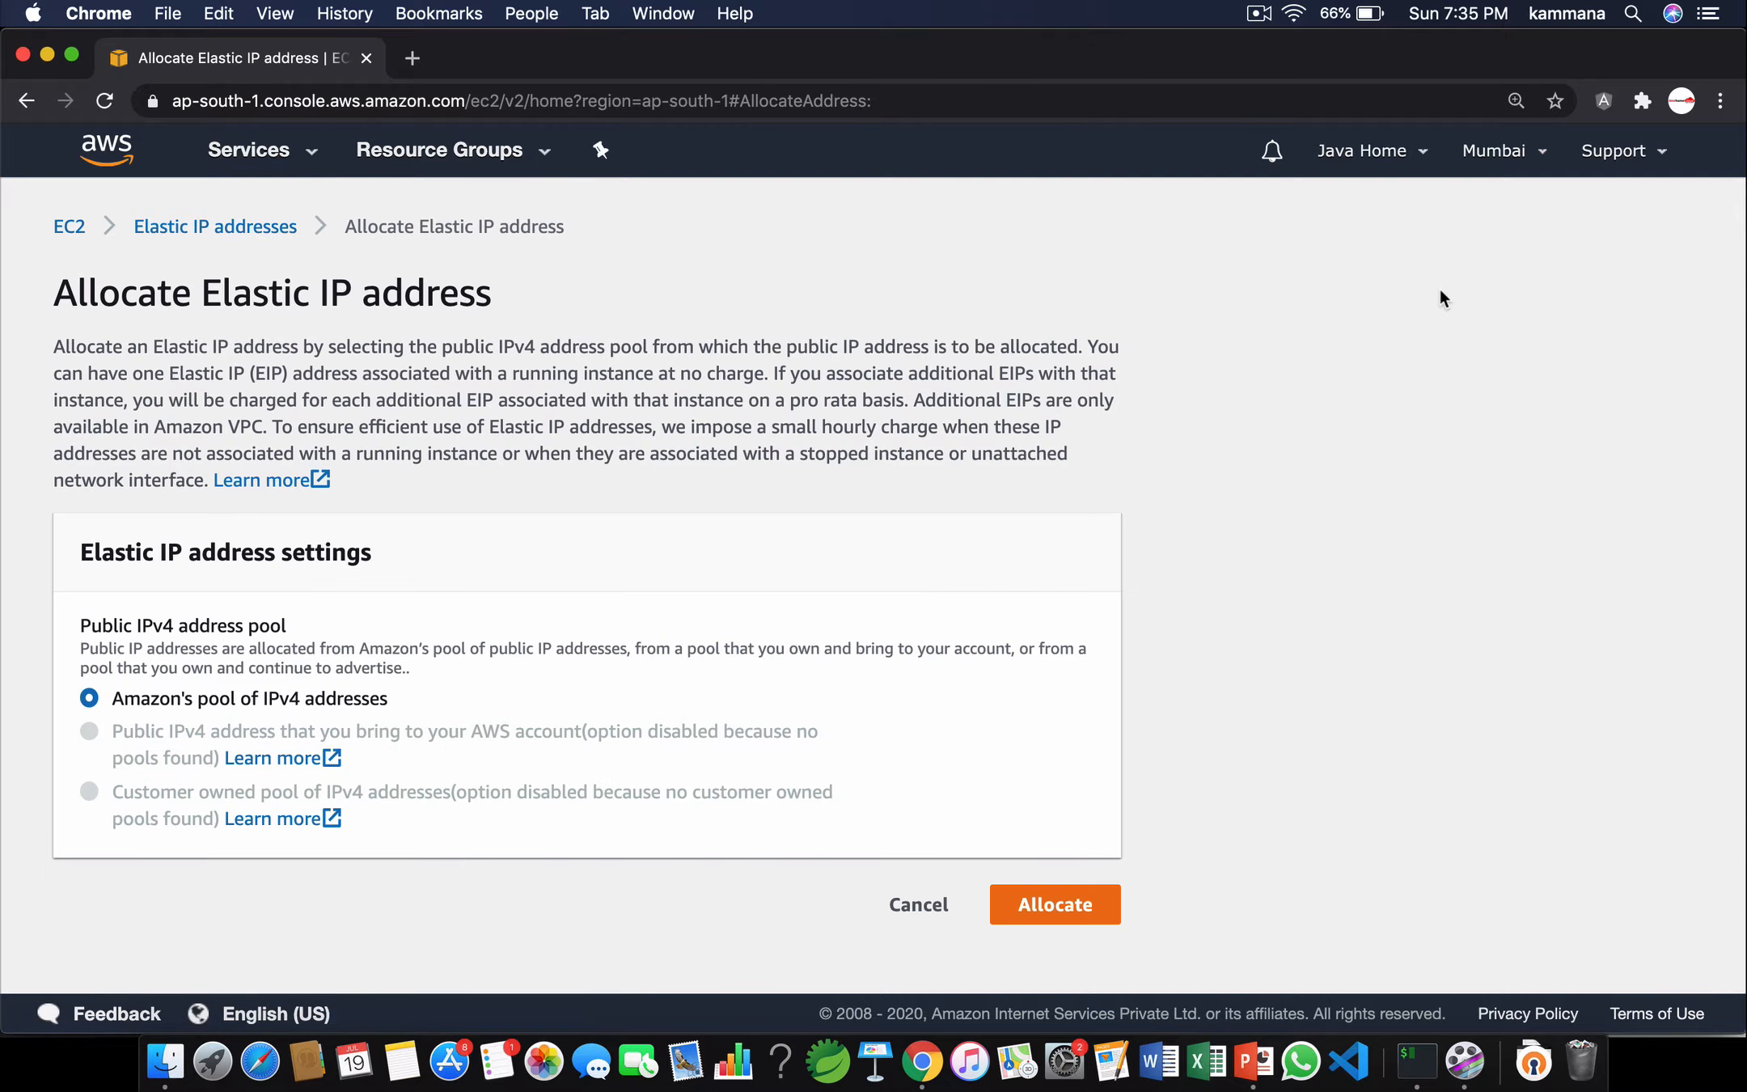
{"action": "left_click", "coordinate": [1038, 898]}
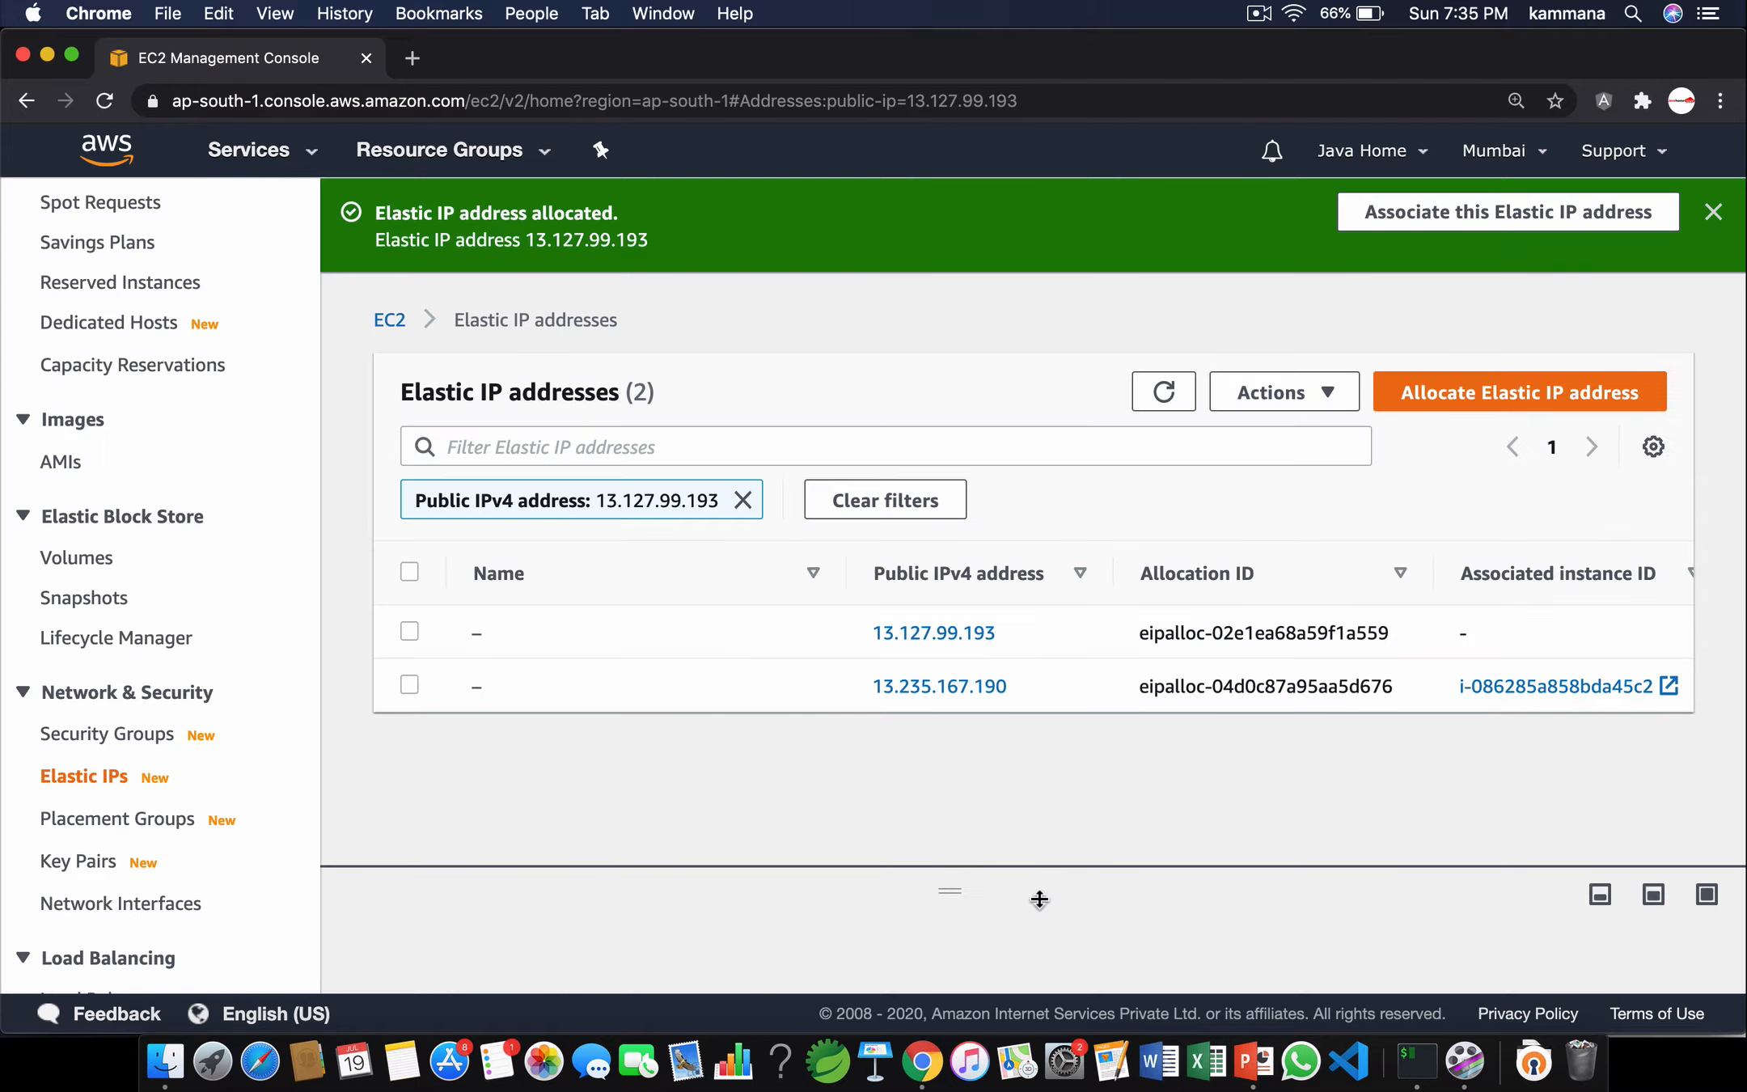
Associate the newly allocated, unassociated Elastic IP address with the running OpenVPNServer instance.
{"action": "left_click", "coordinate": [409, 631]}
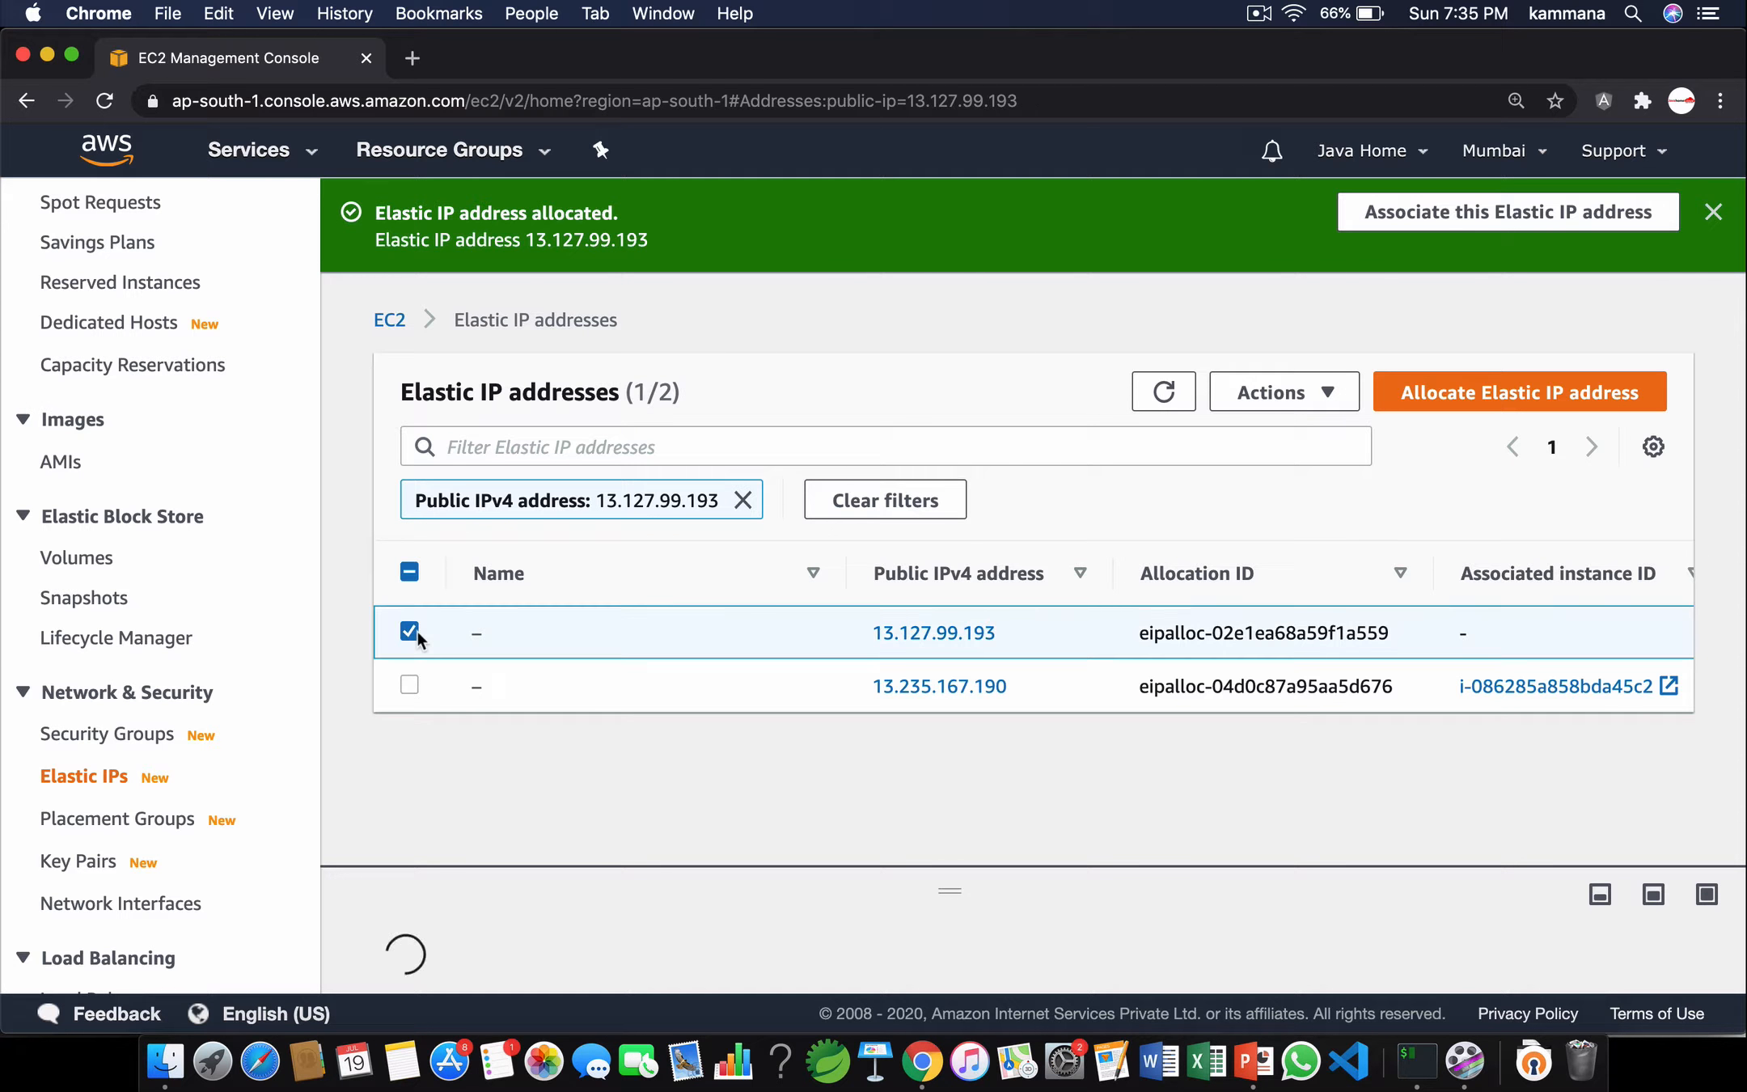
{"action": "left_click", "coordinate": [1278, 403]}
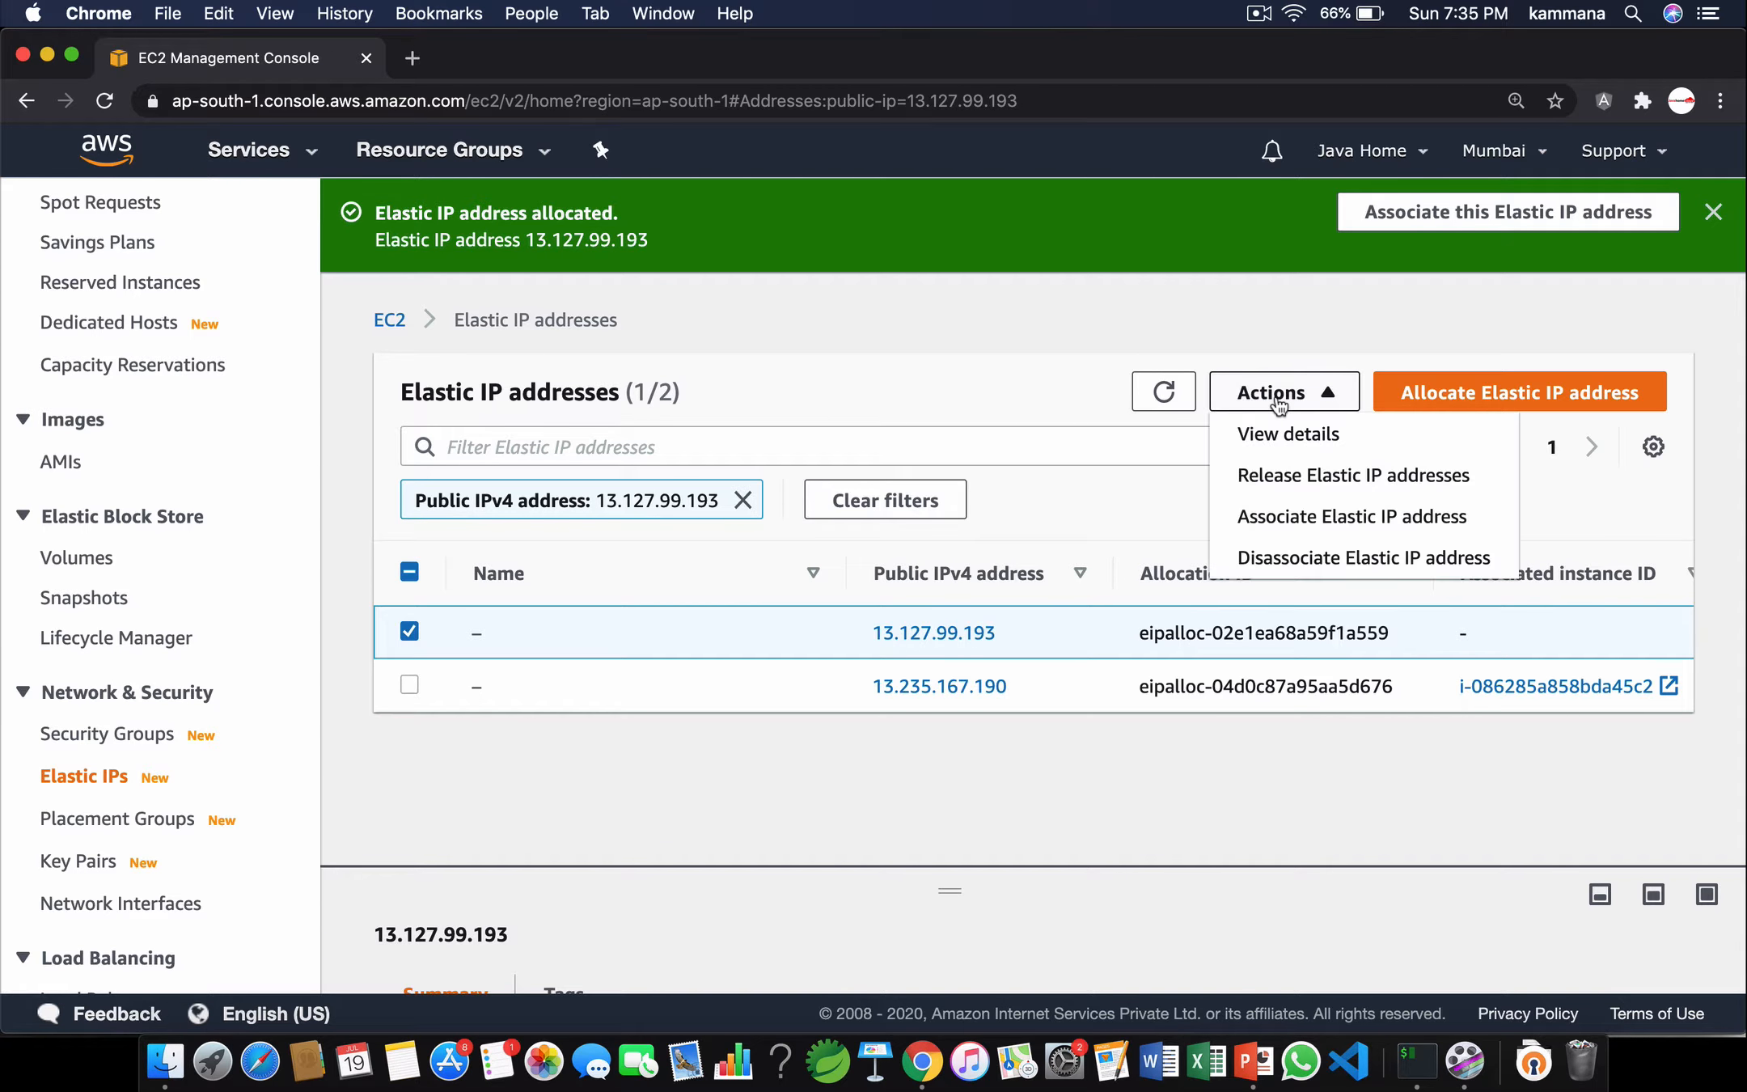
{"action": "left_click", "coordinate": [1270, 517]}
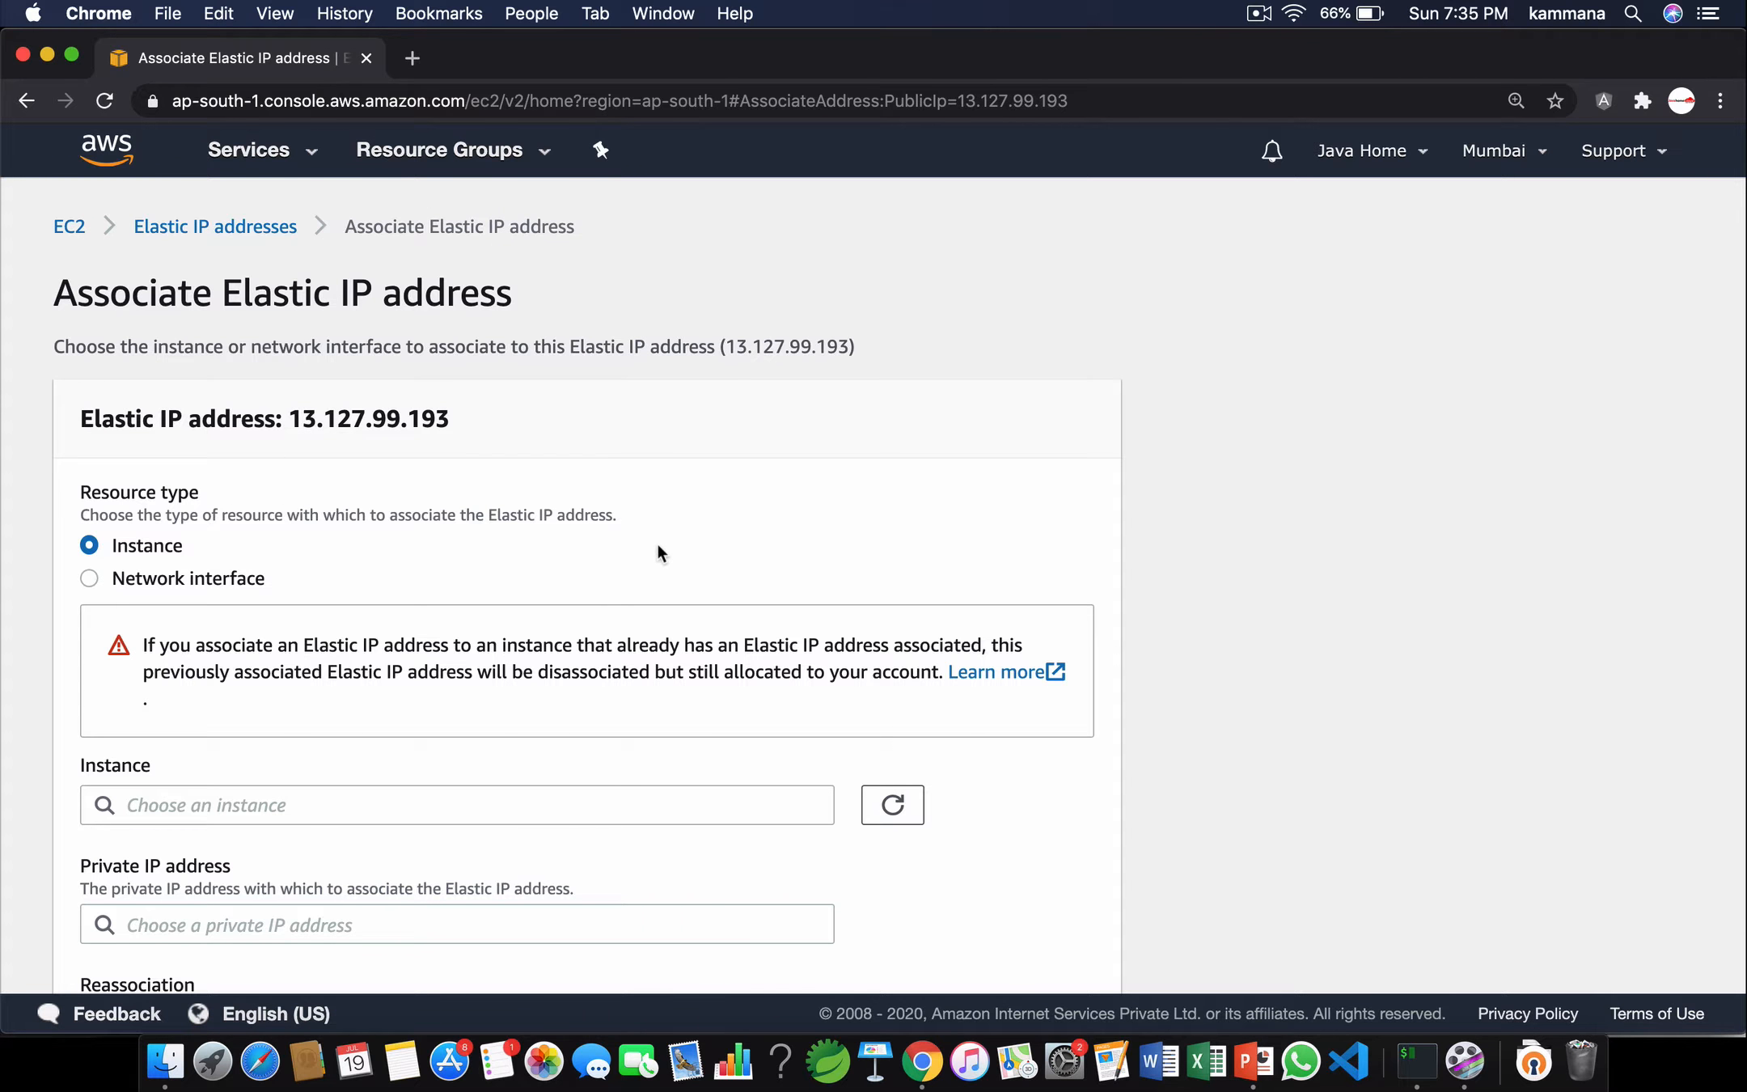
{"action": "scroll", "coordinate": [656, 541], "scroll_direction": "down", "scroll_amount": 3}
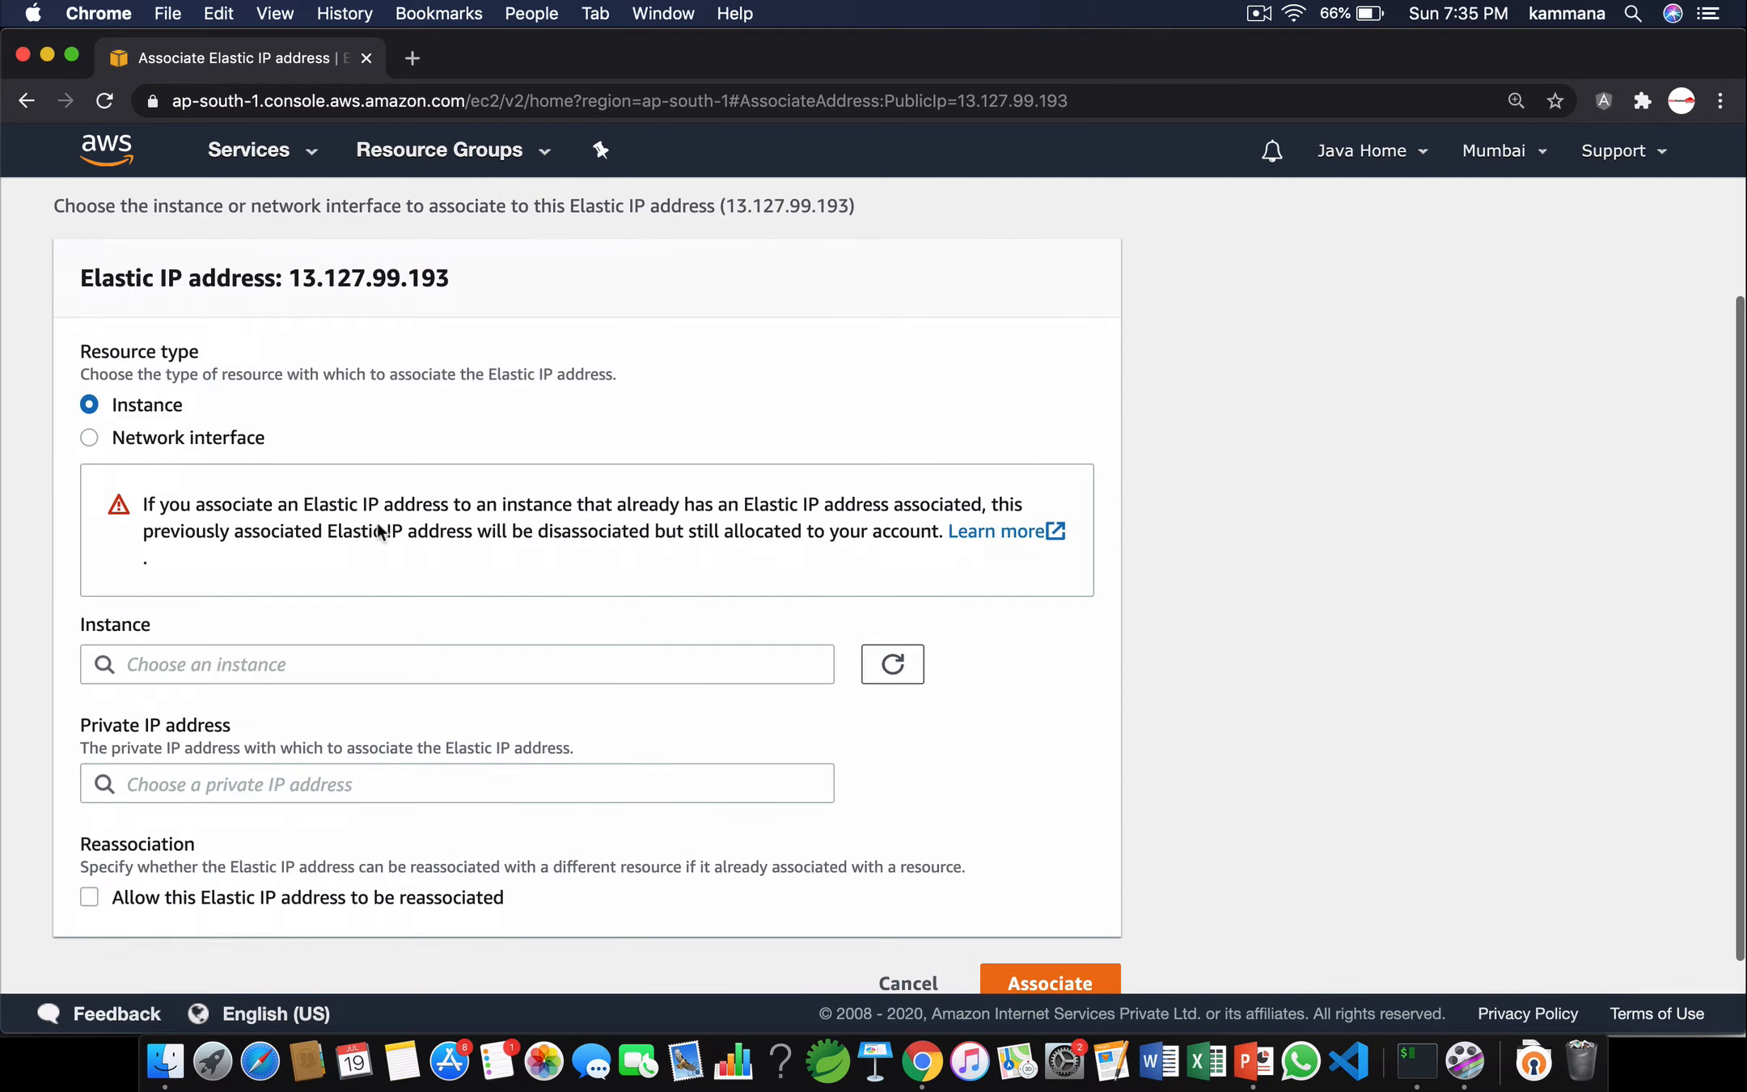
{"action": "left_click", "coordinate": [253, 663]}
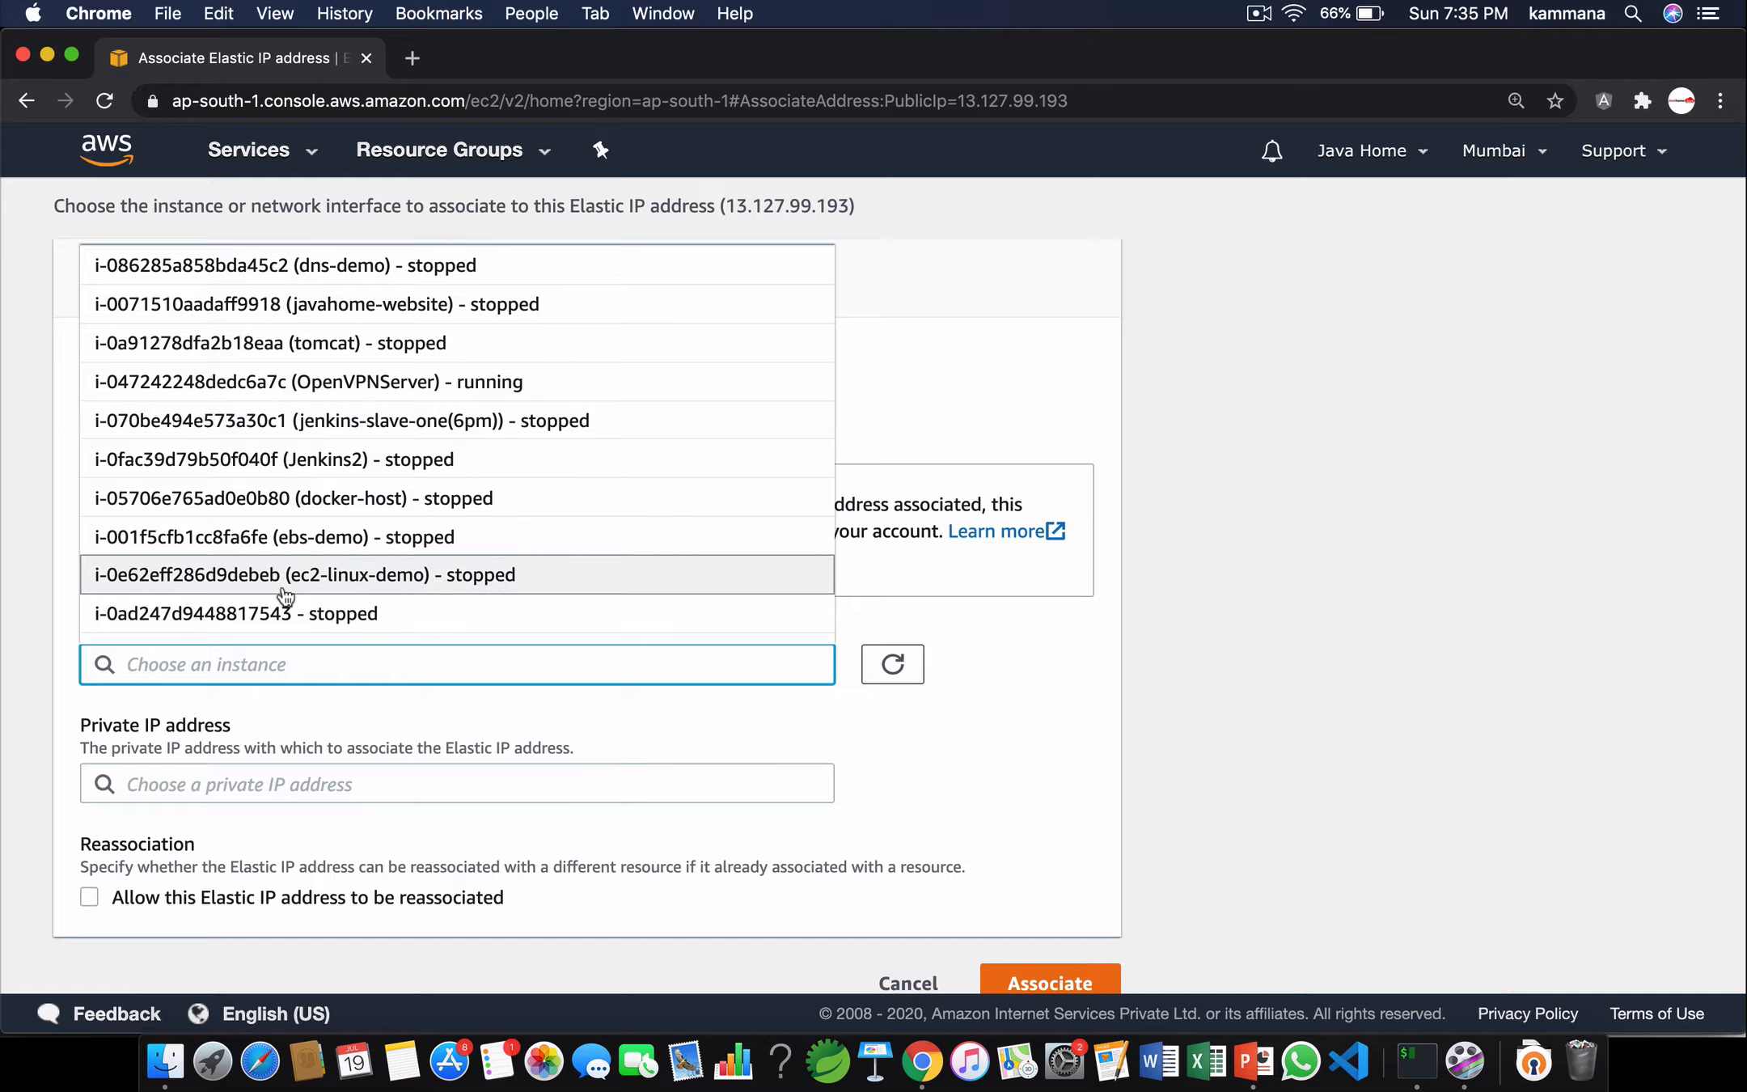
{"action": "left_click", "coordinate": [341, 381]}
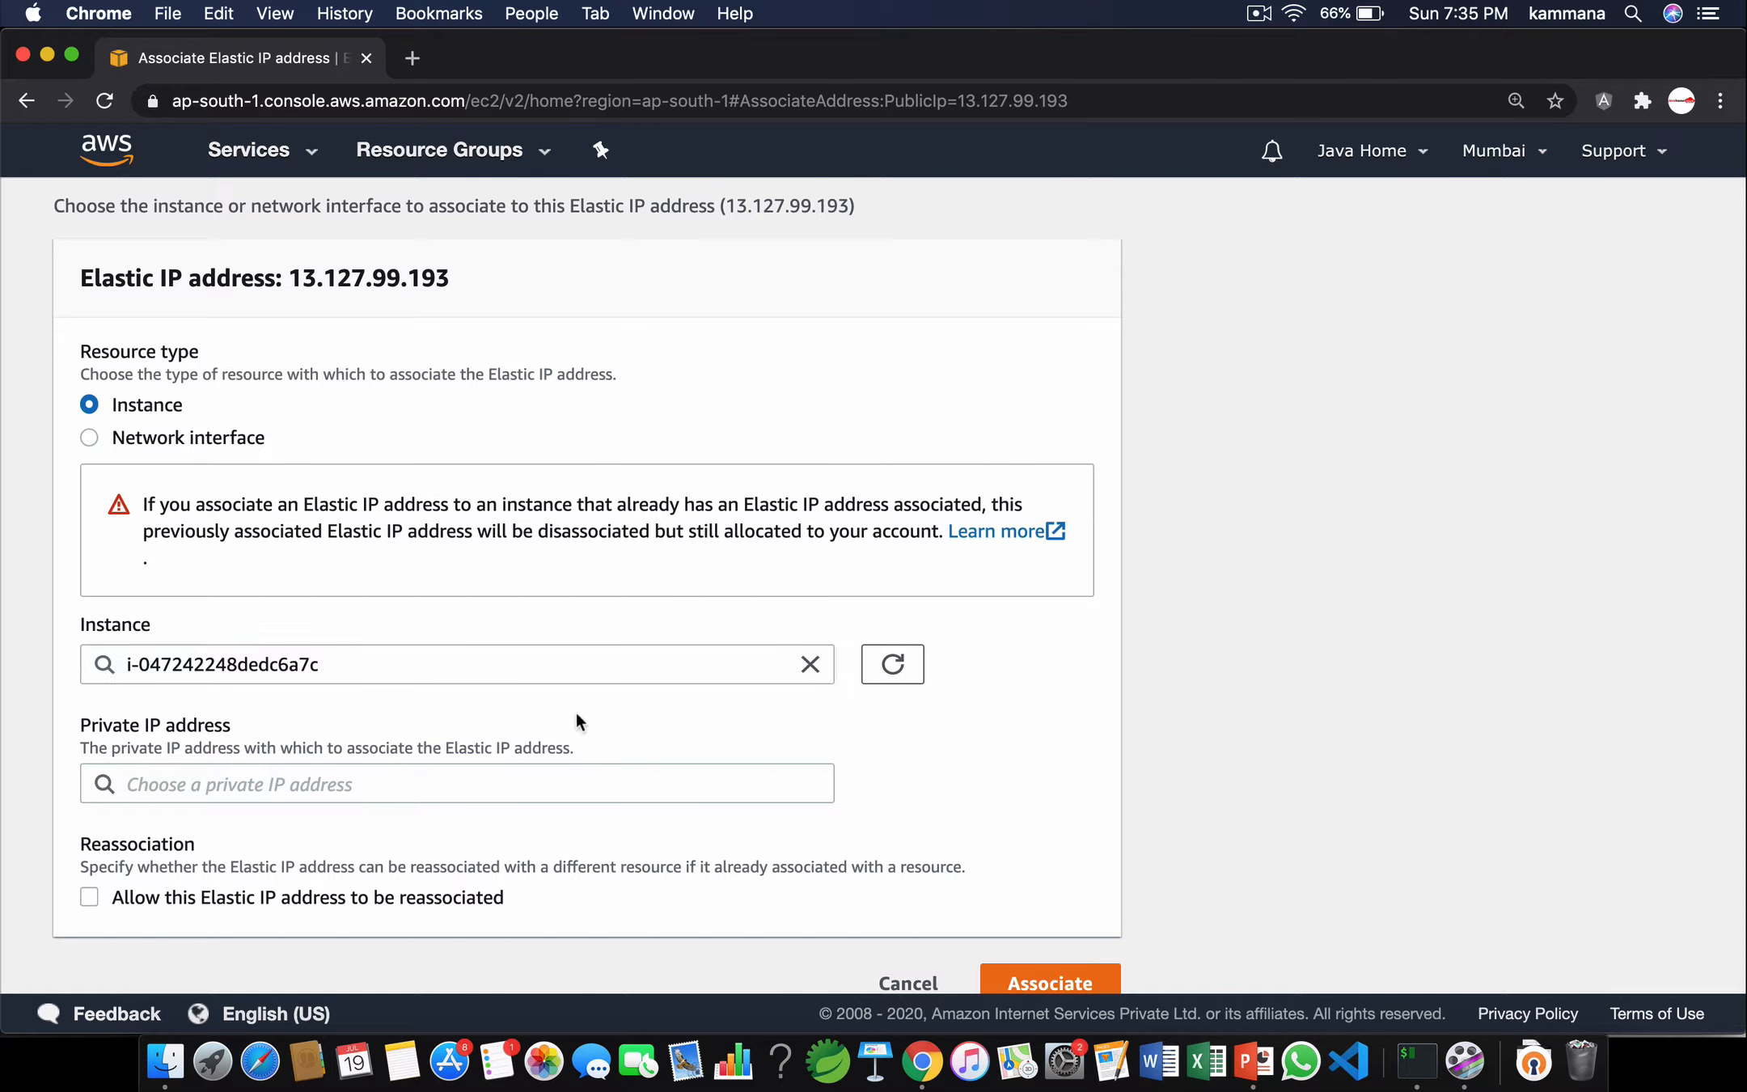
{"action": "scroll", "coordinate": [576, 713], "scroll_direction": "down", "scroll_amount": 1}
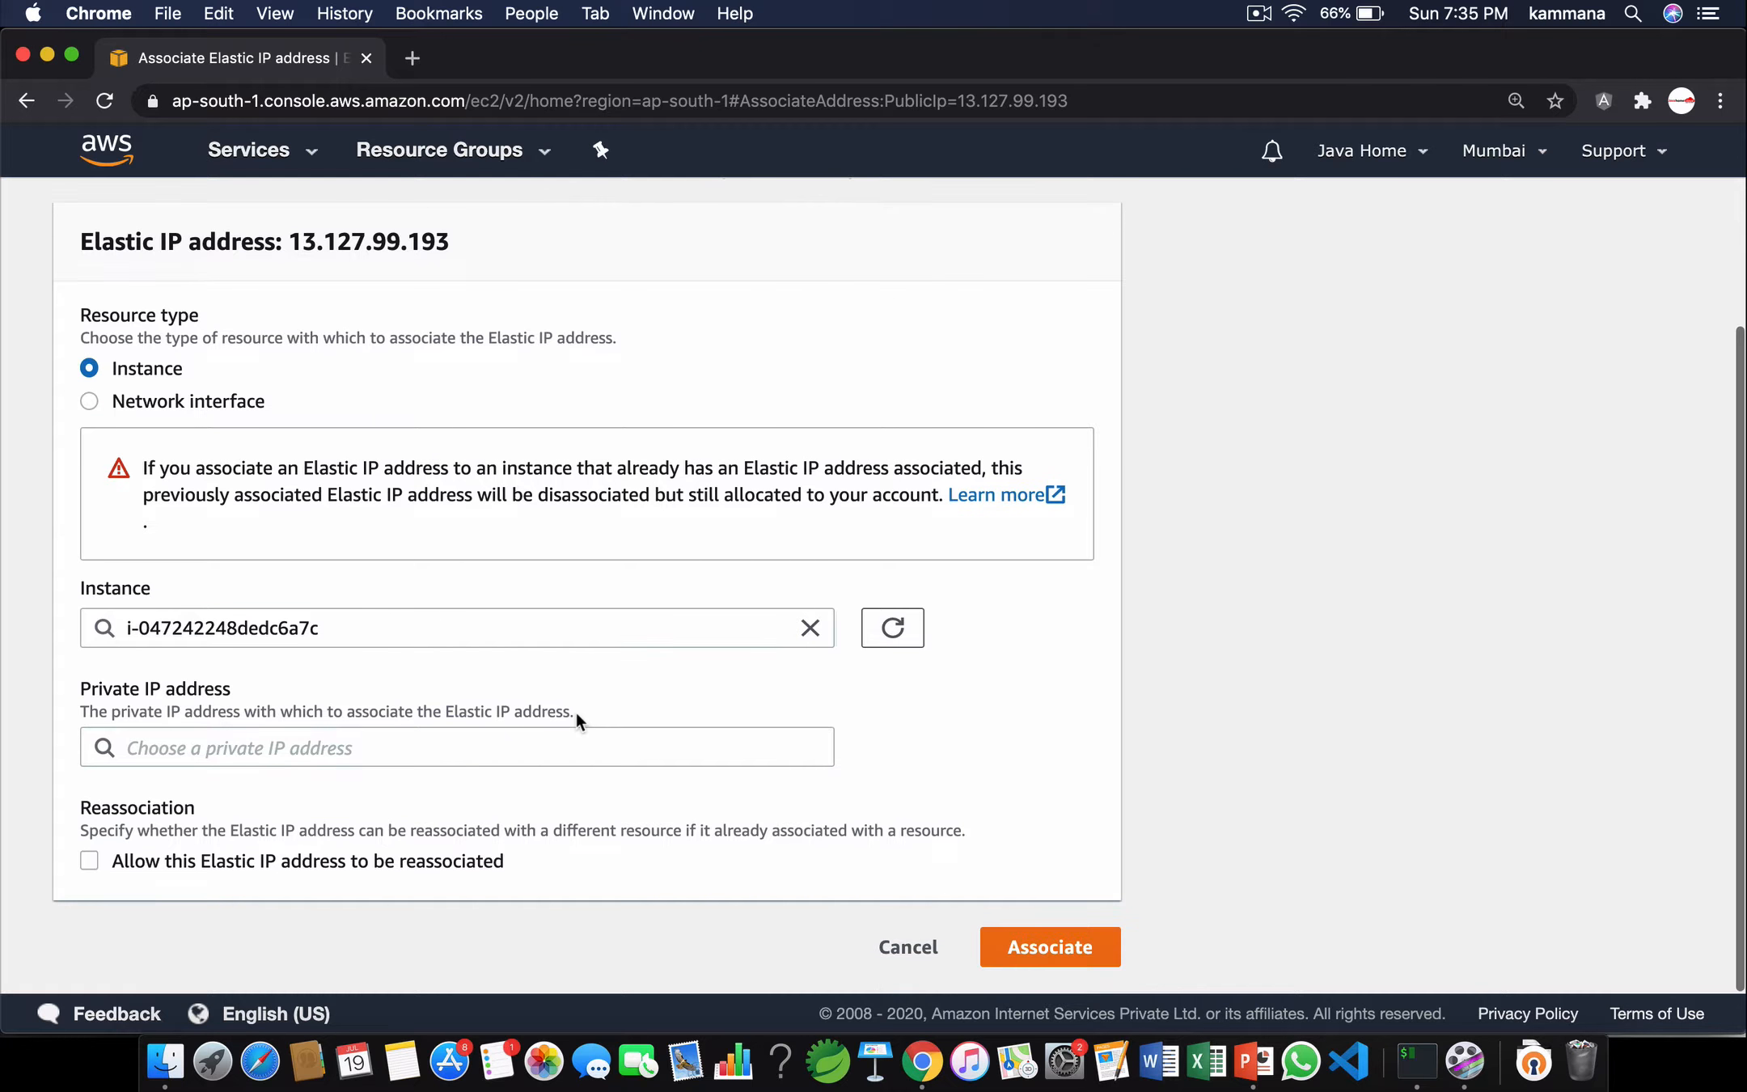
{"action": "left_click", "coordinate": [1042, 945]}
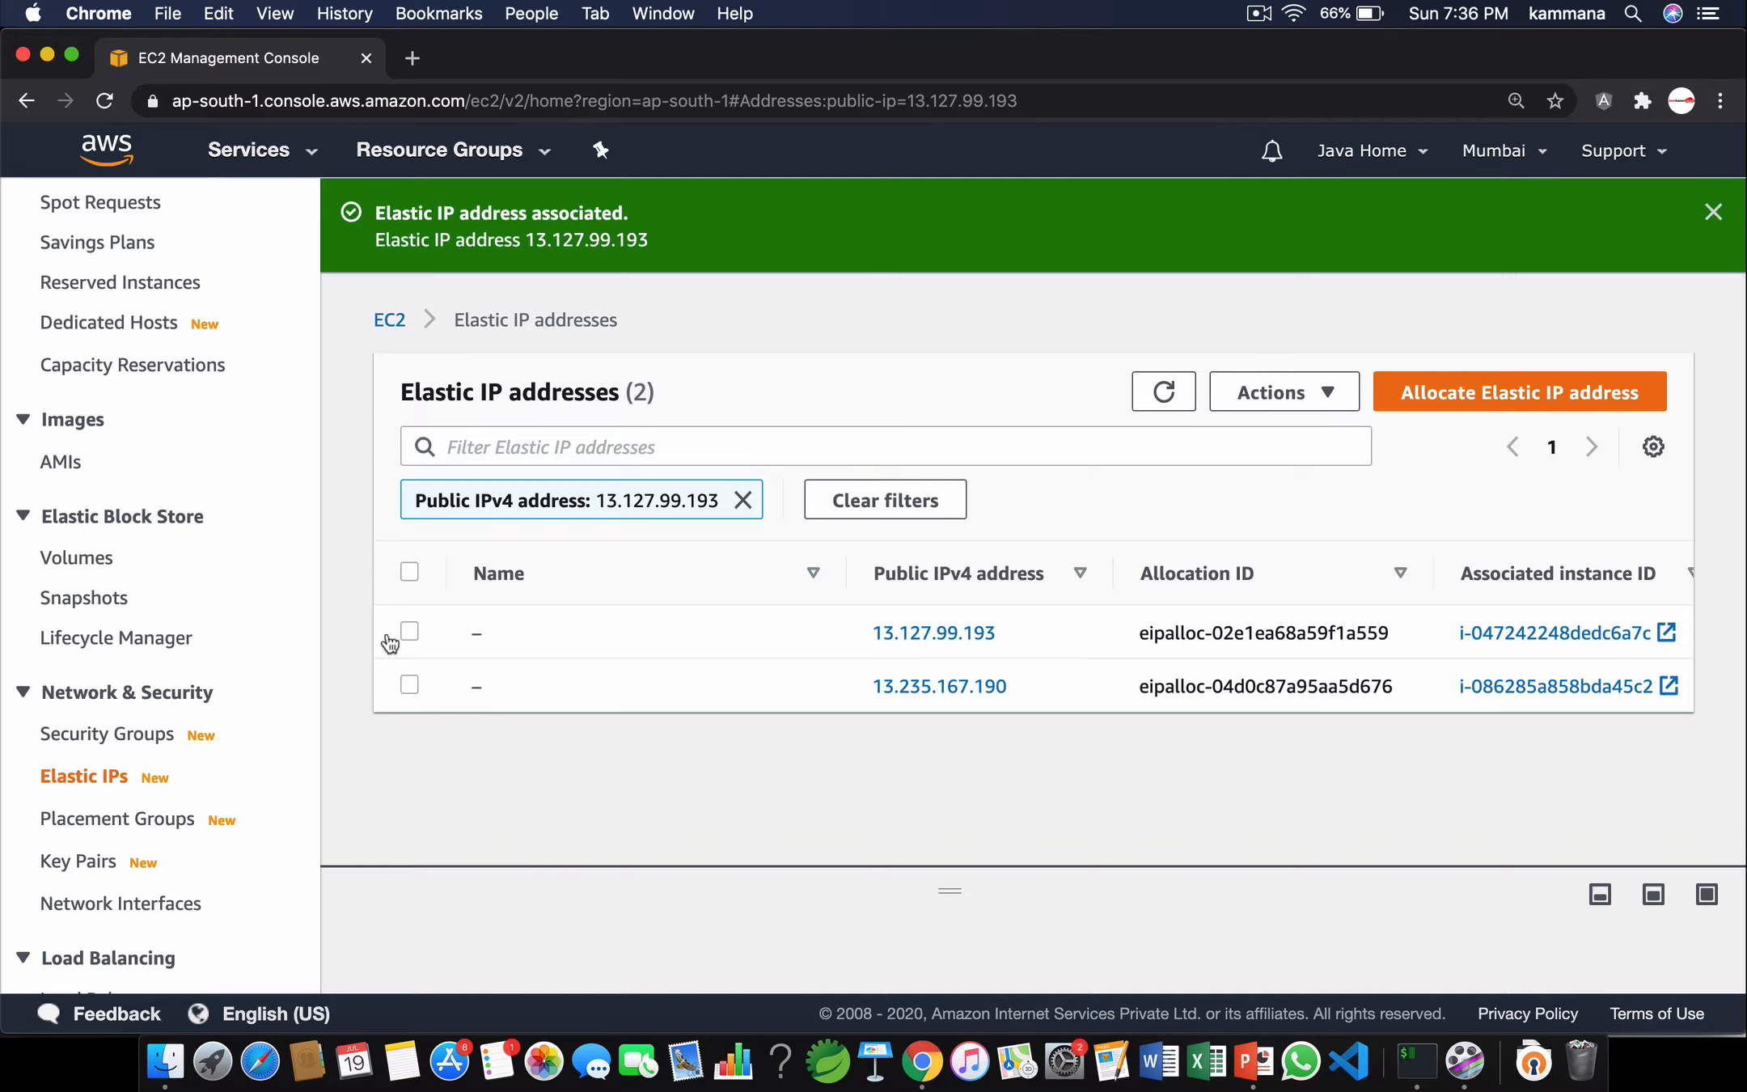
Show the instances list and copy the running OpenVPNServer instance's public IPv4 address.
{"action": "scroll", "coordinate": [237, 467], "scroll_direction": "up", "scroll_amount": 5}
{"action": "scroll", "coordinate": [238, 469], "scroll_direction": "up", "scroll_amount": 2}
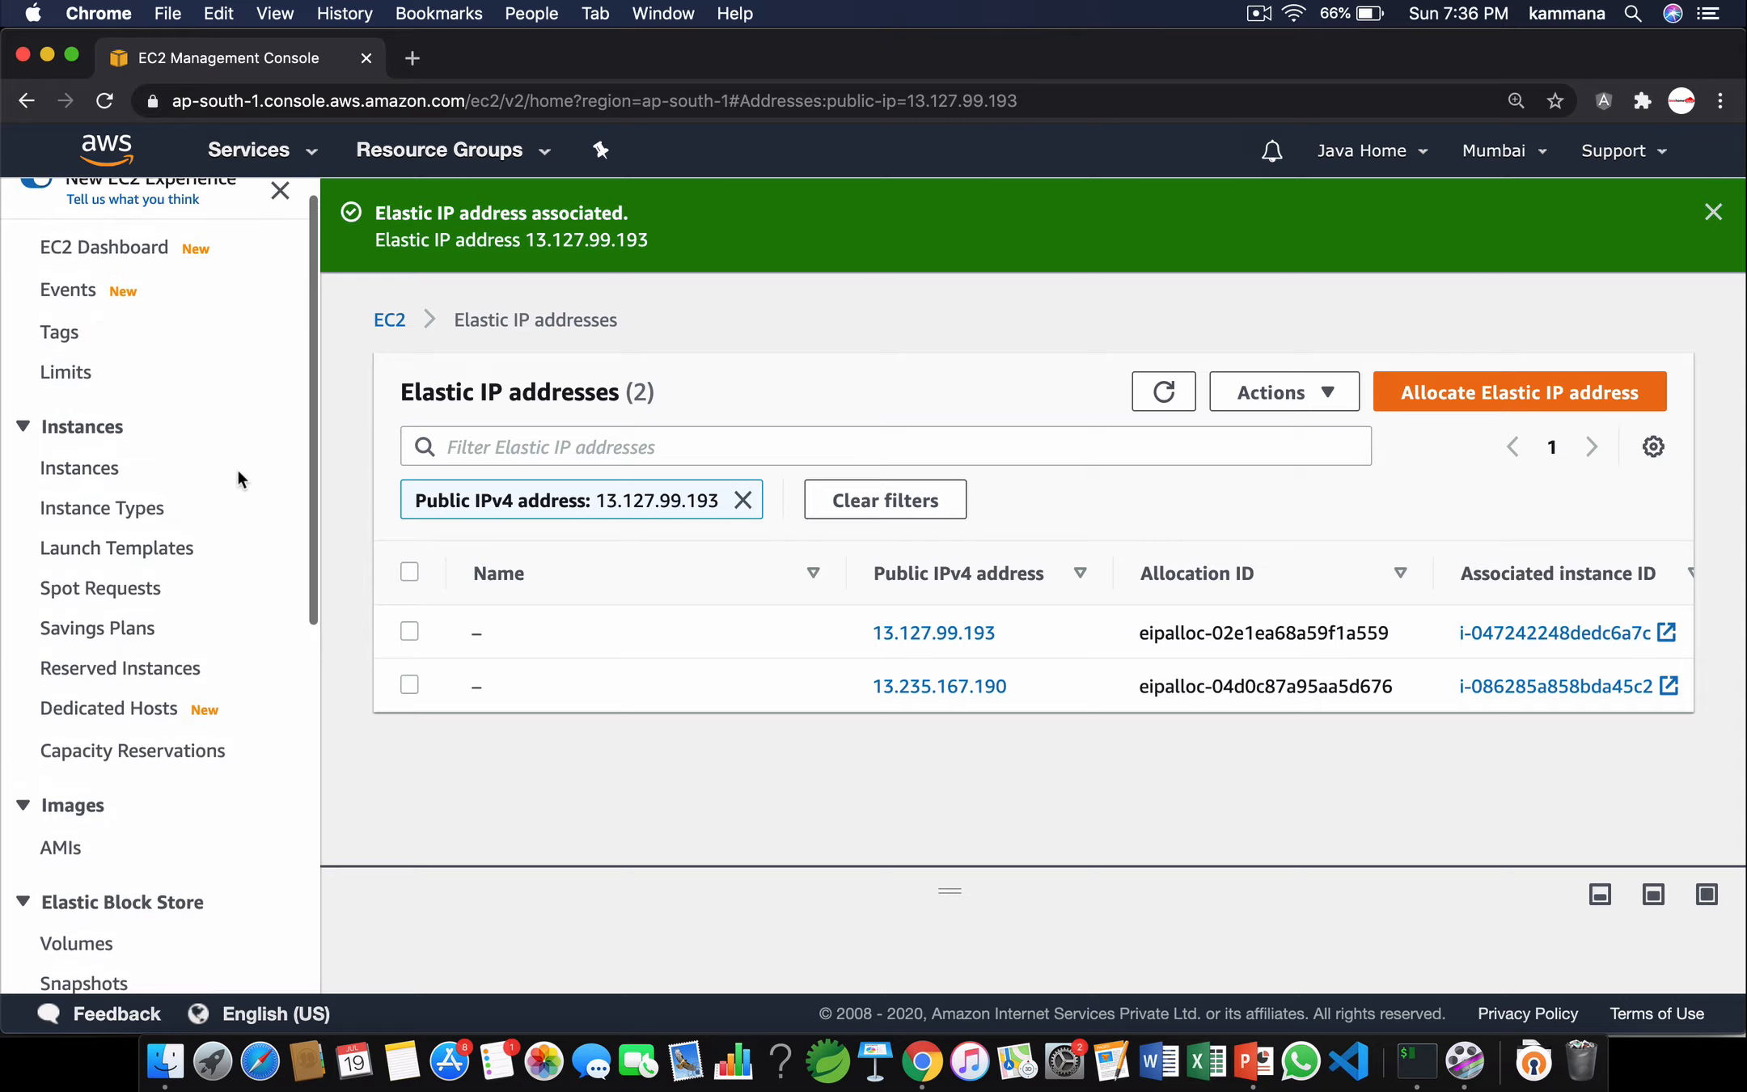
{"action": "left_click", "coordinate": [96, 469]}
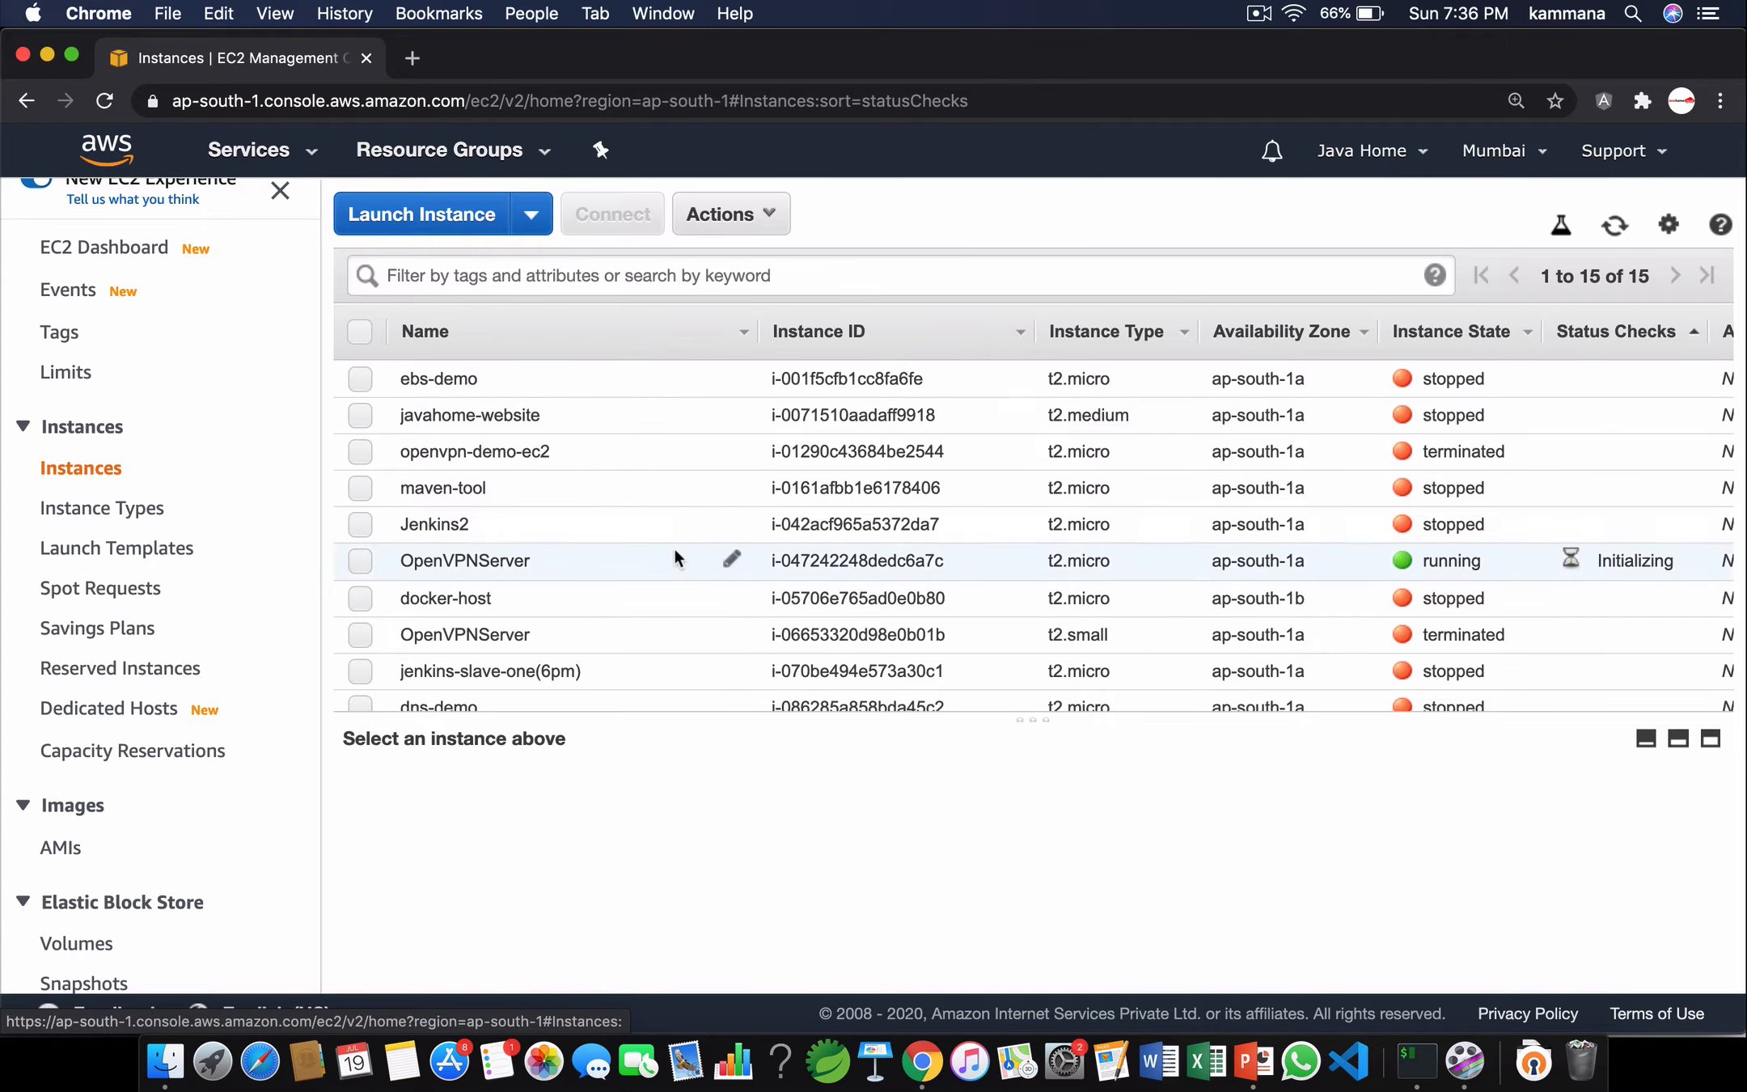
{"action": "left_click", "coordinate": [825, 564]}
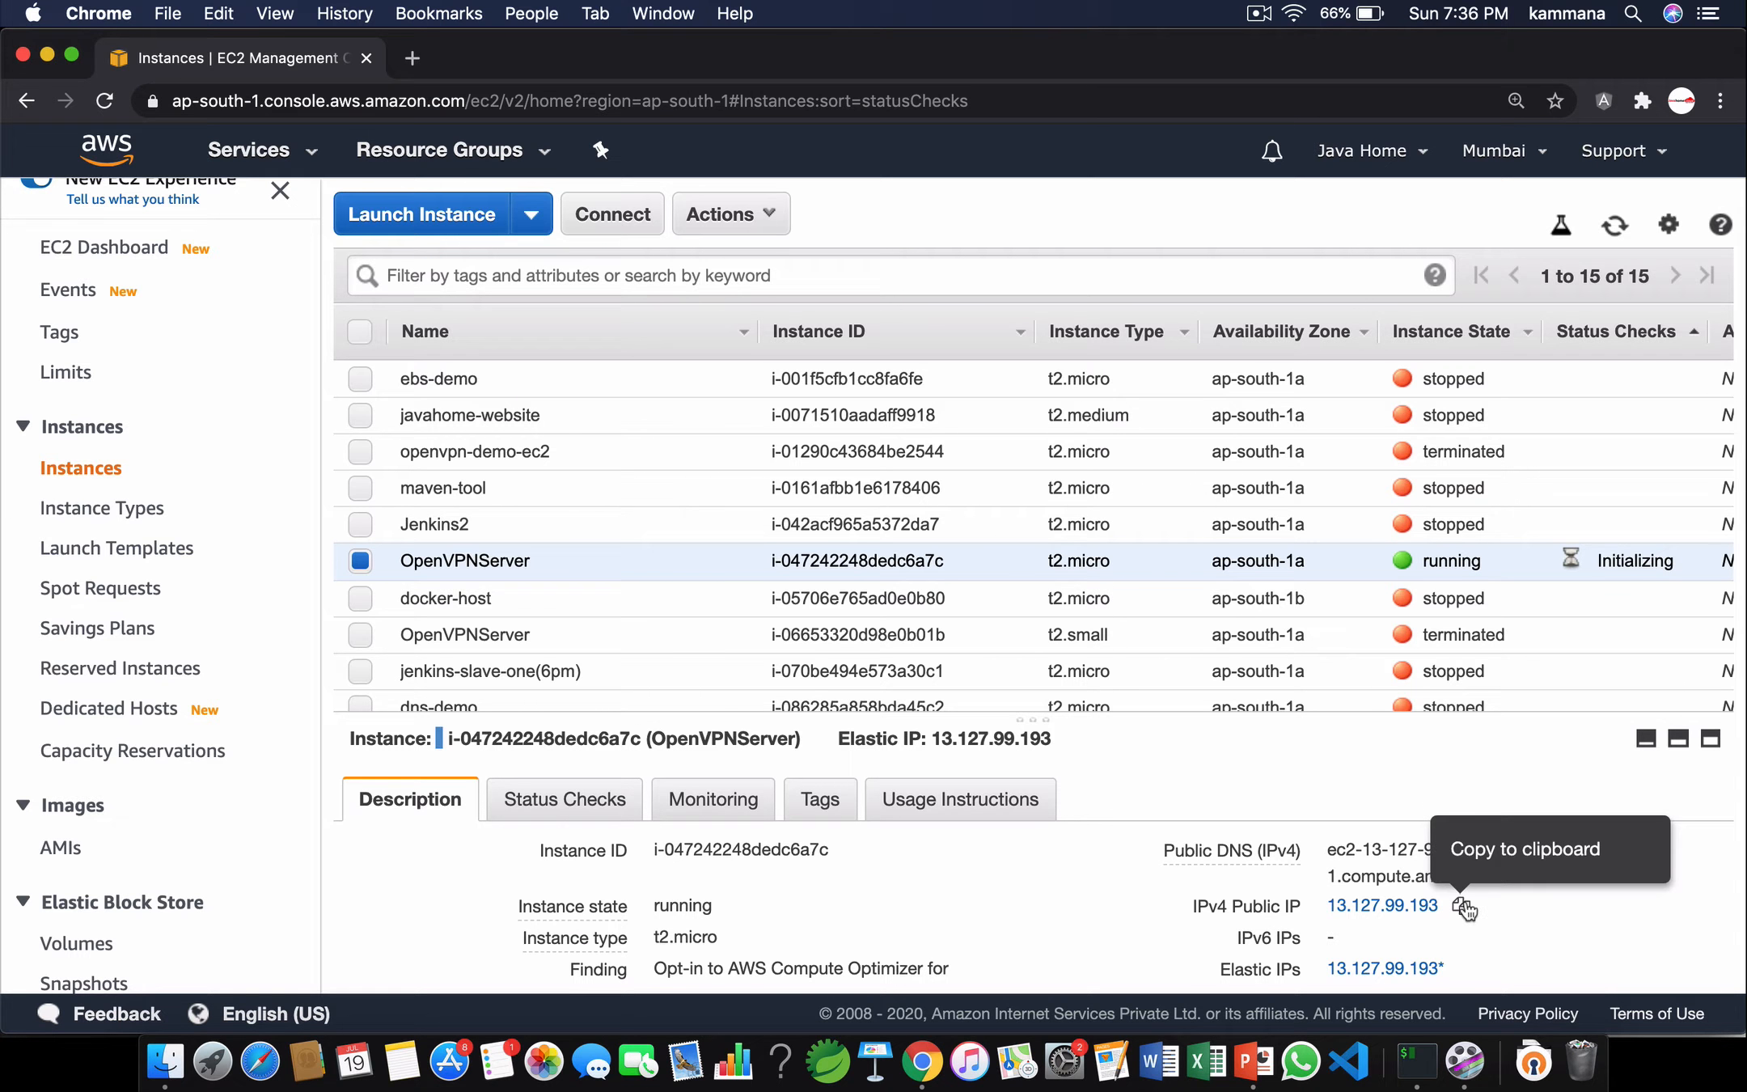
{"action": "left_click", "coordinate": [1462, 907]}
Switch to iTerm2 and connect over SSH as openvpnas to the copied IP address using ~/Downloads/hari2020.pem, accepting the host with yes.
{"action": "key", "text": "super+Tab"}
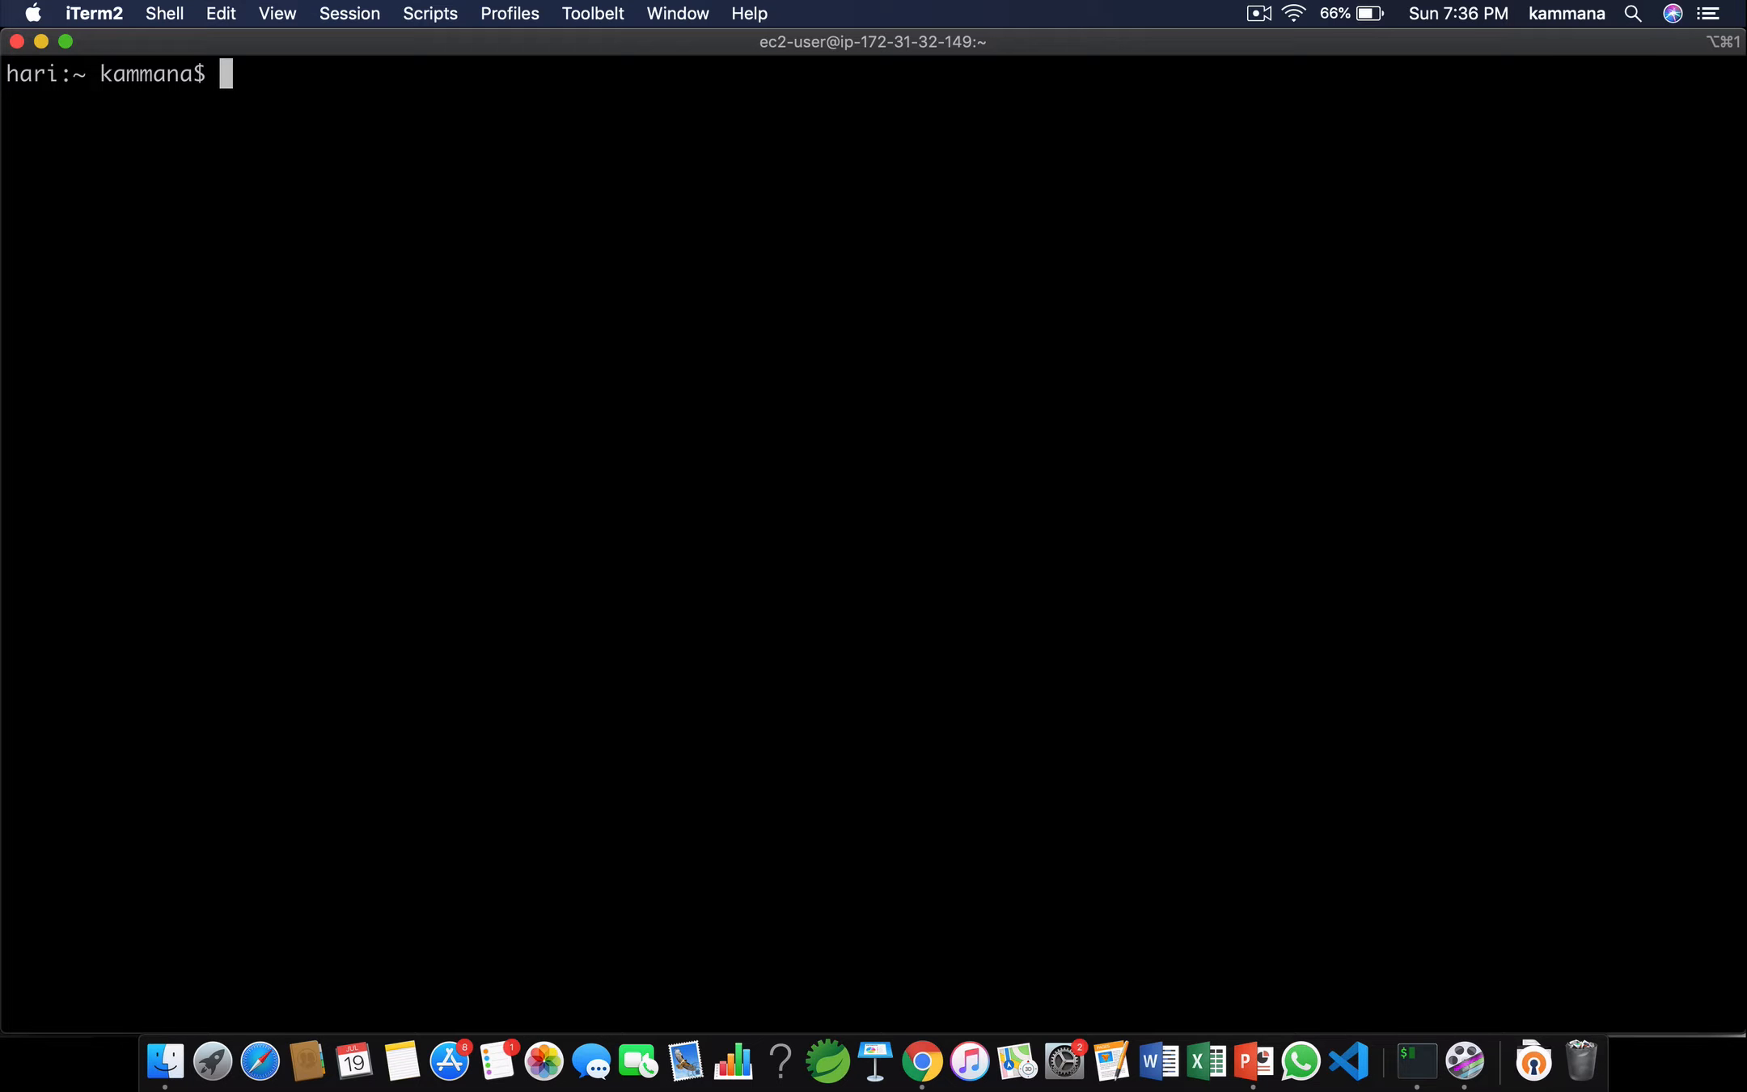
{"action": "type", "text": "ssh -i ~/Dow"}
{"action": "key", "text": "Tab"}
{"action": "type", "text": "hari2"}
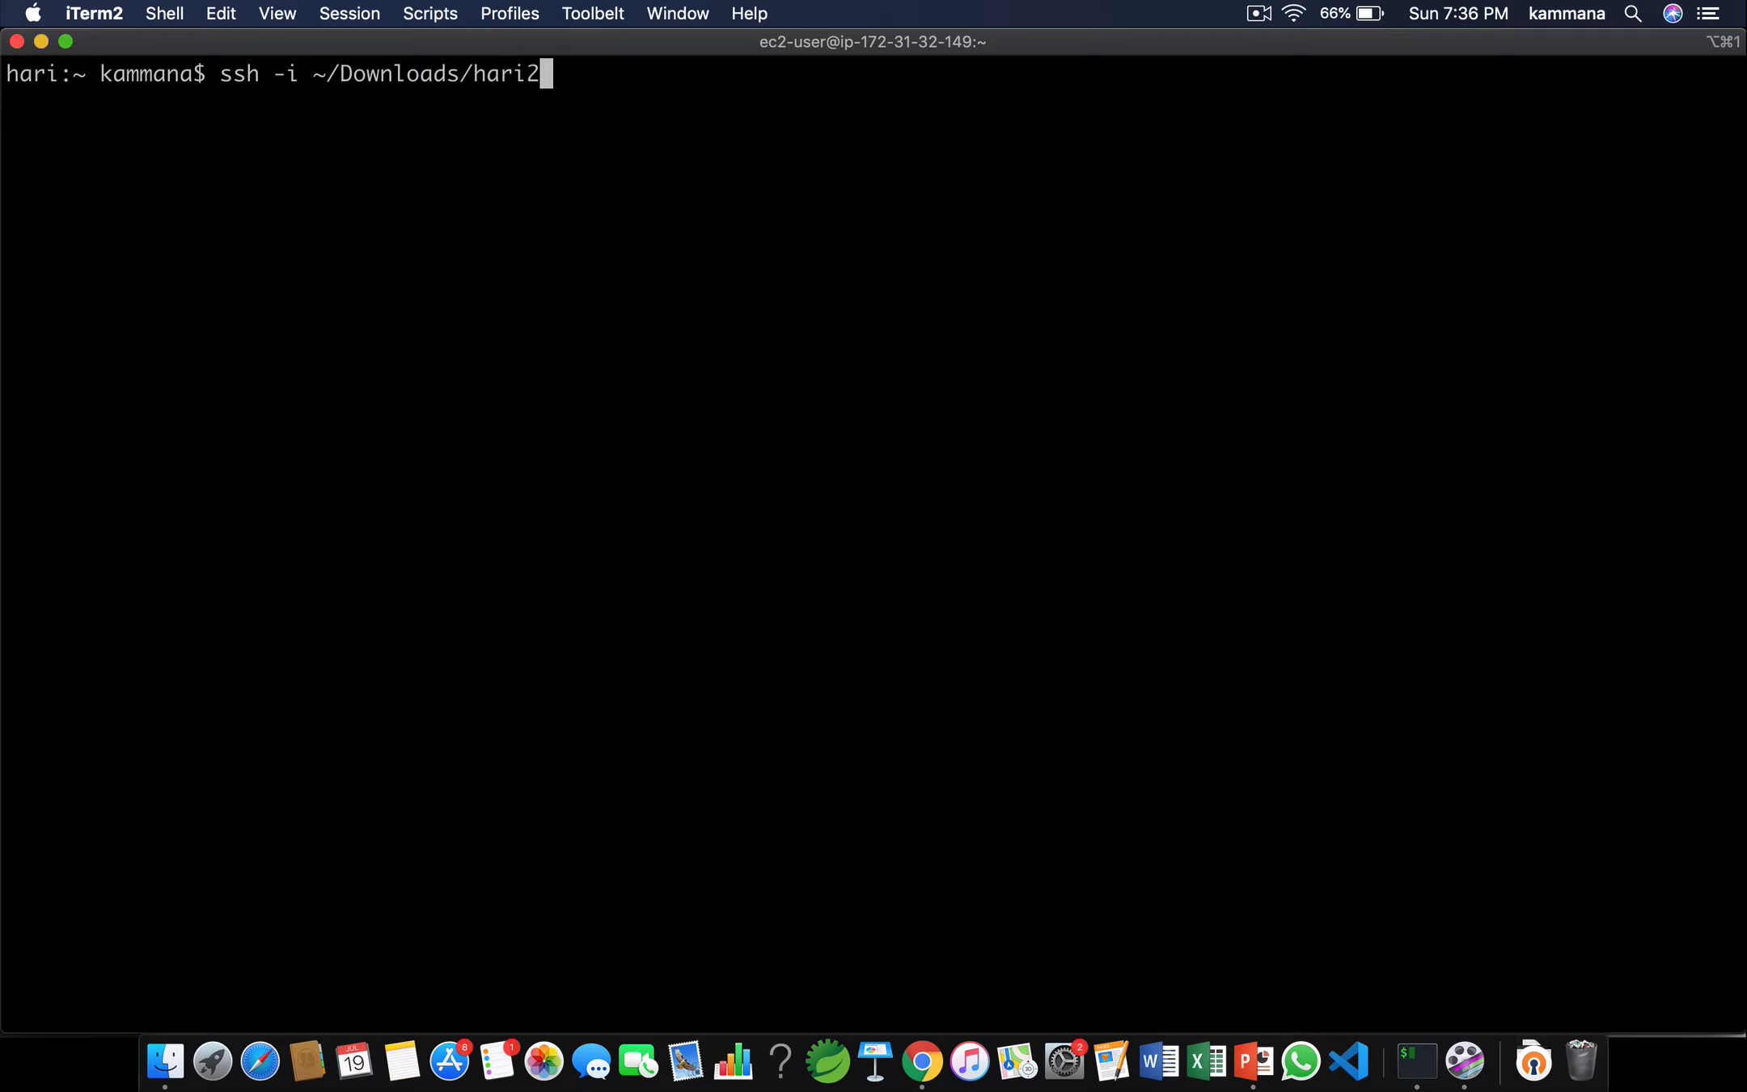
{"action": "key", "text": "Tab"}
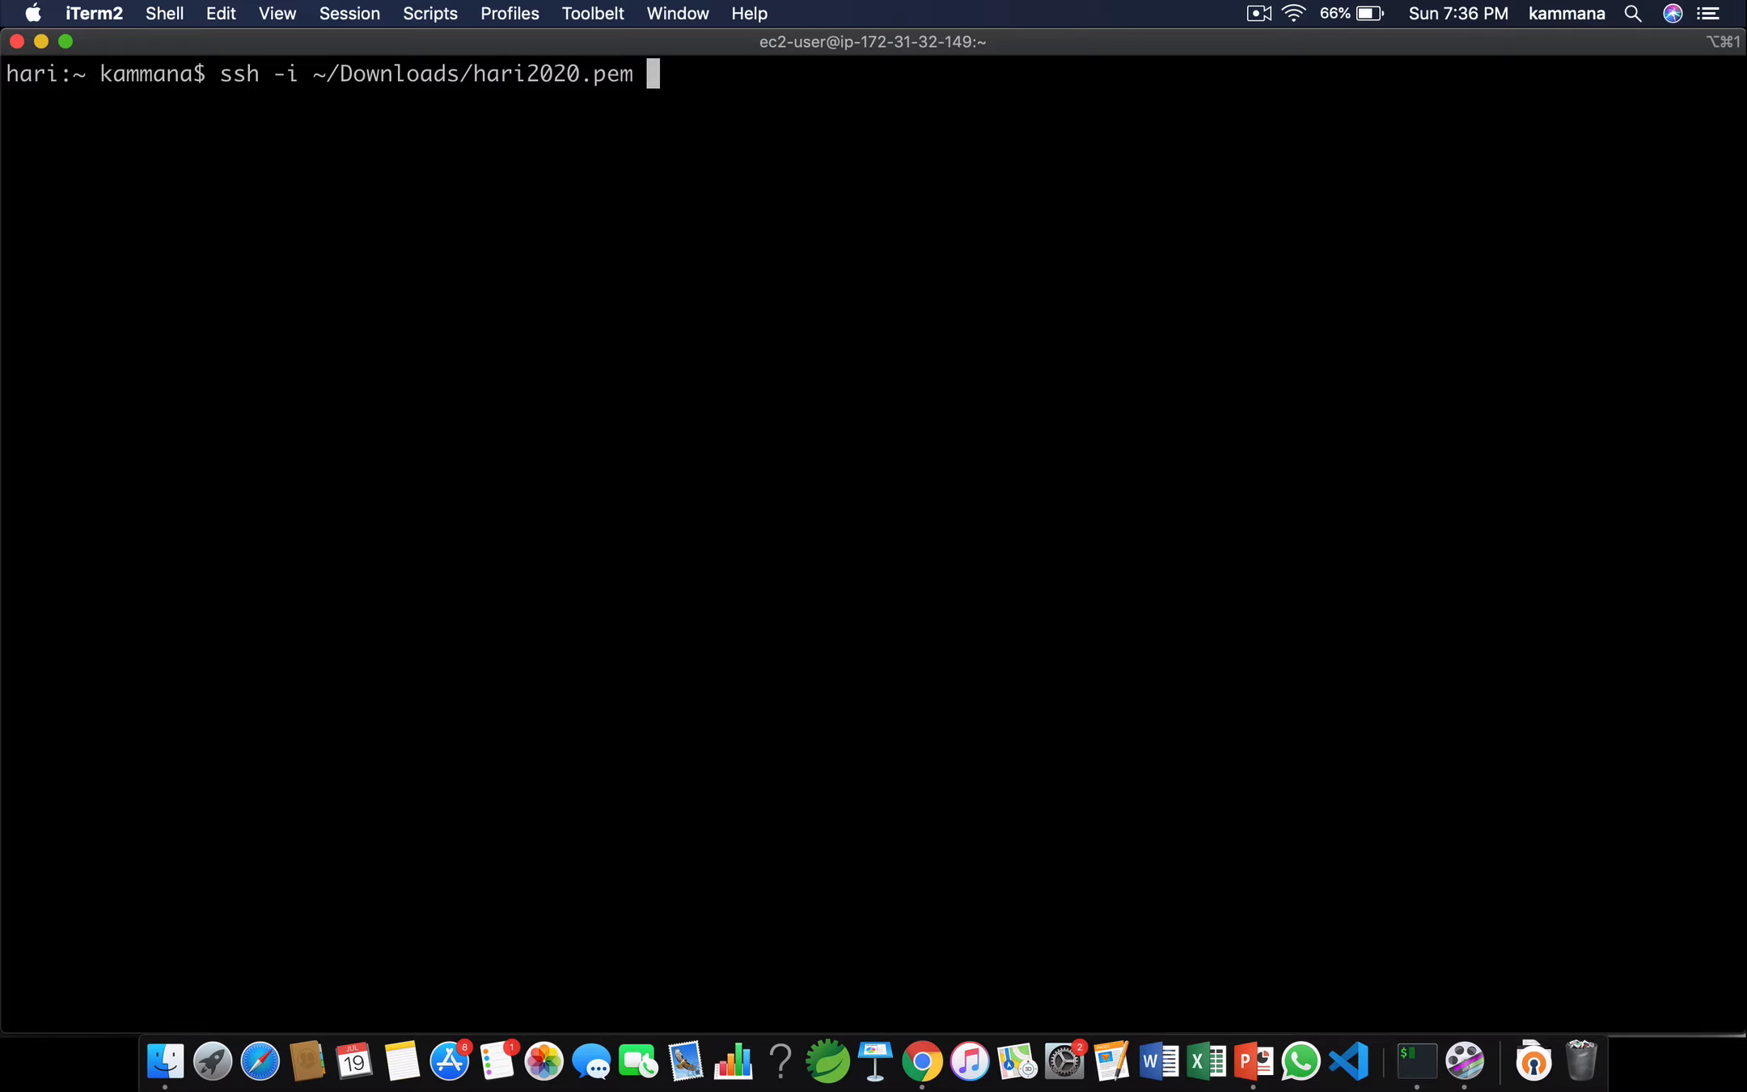
{"action": "type", "text": "openvpnas"}
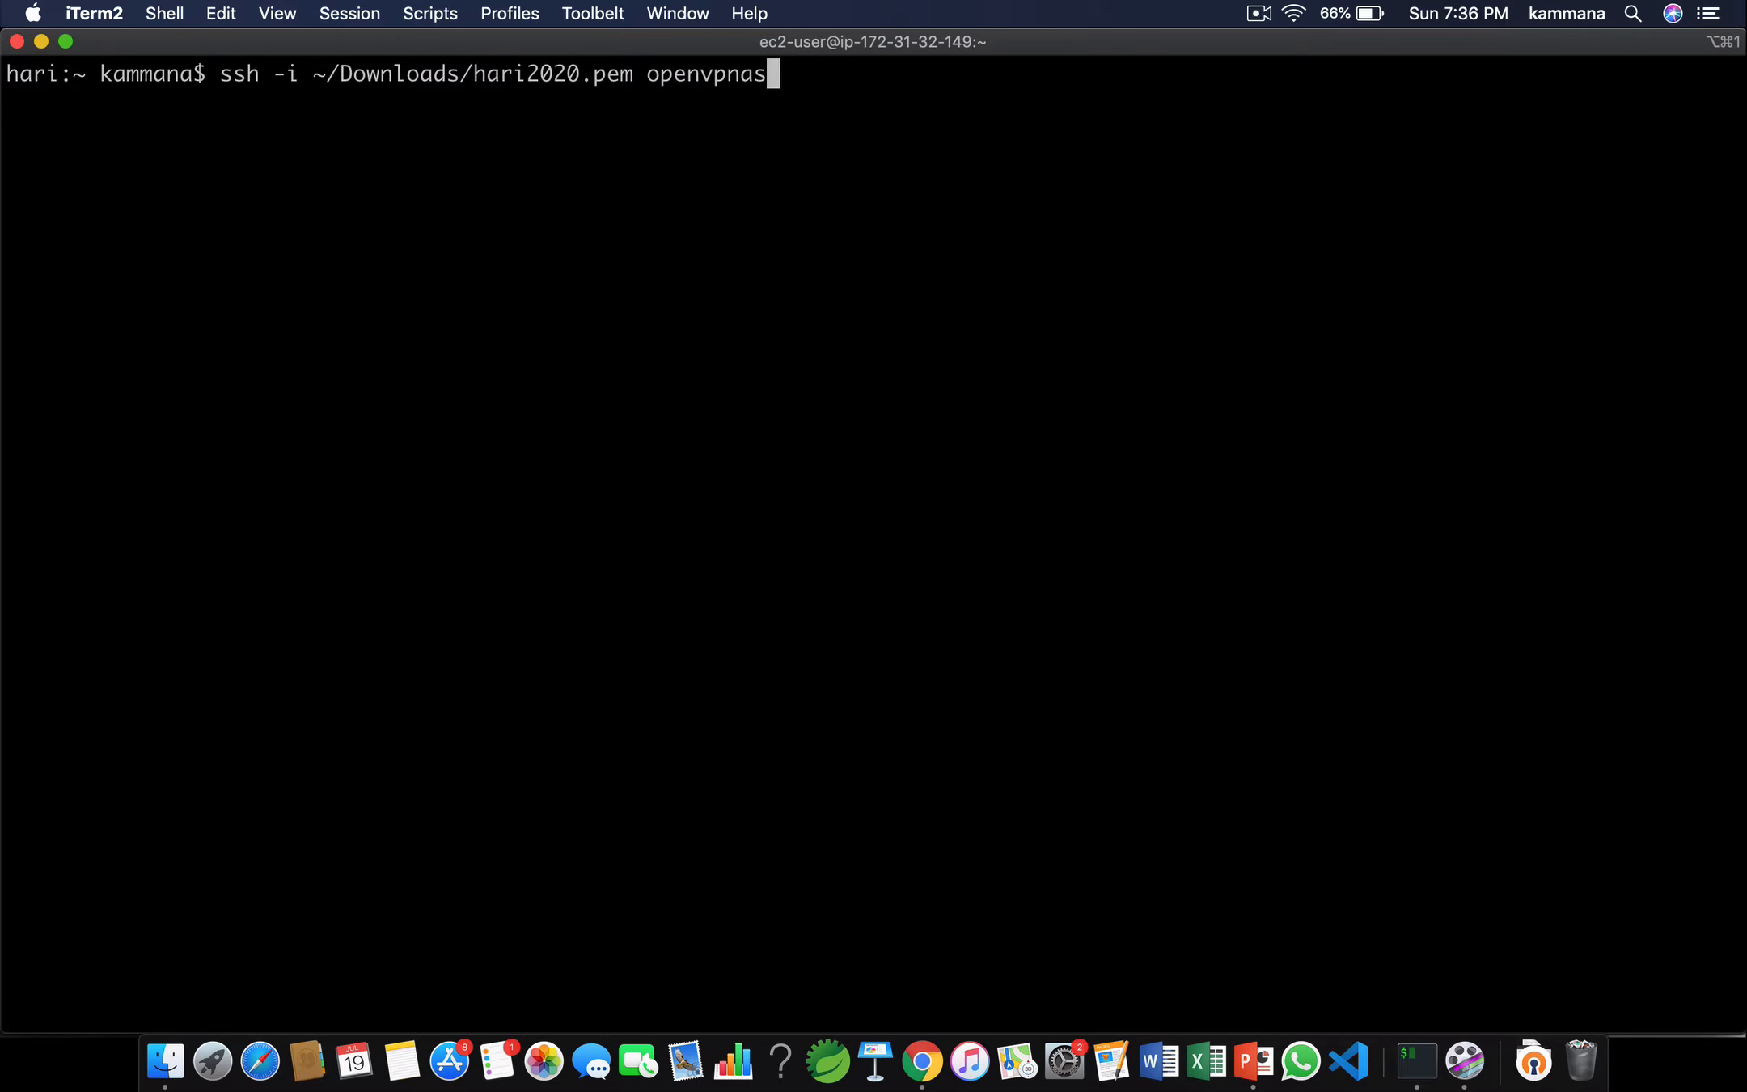
{"action": "type", "text": "@"}
{"action": "key", "text": "super+v"}
{"action": "key", "text": "Return"}
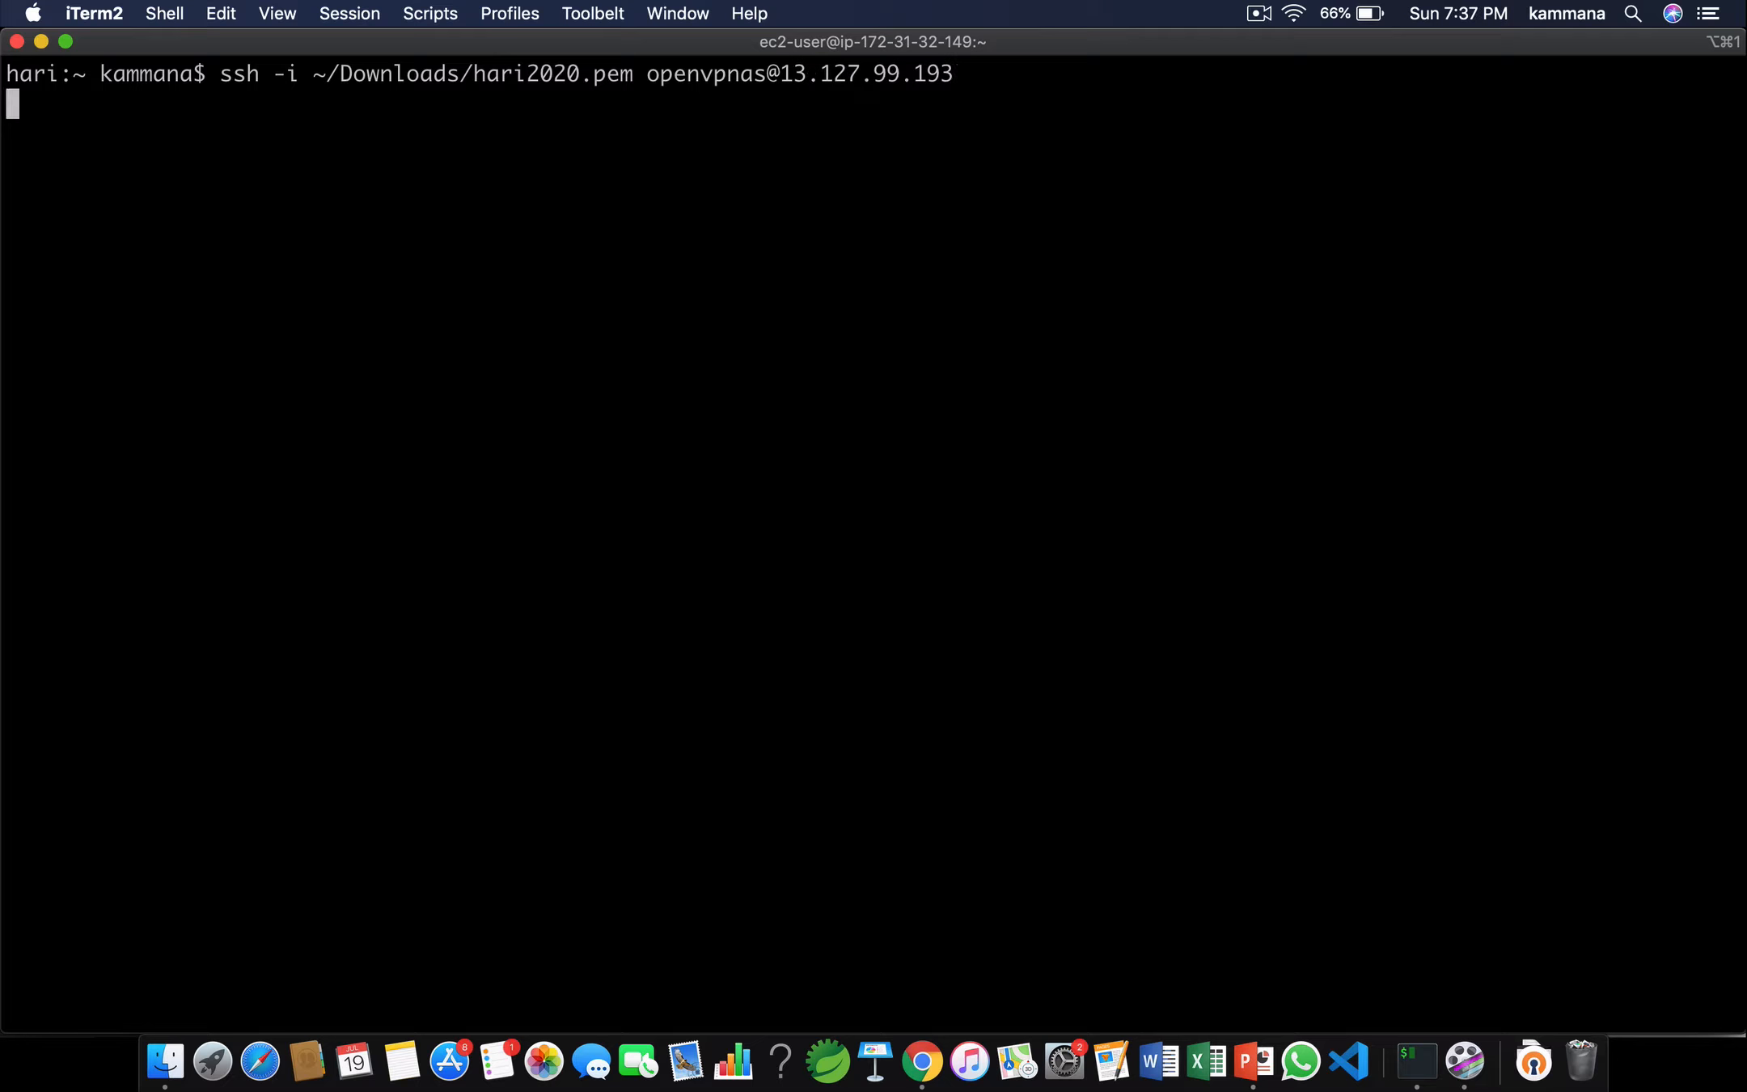
{"action": "type", "text": "yes"}
{"action": "key", "text": "Return"}
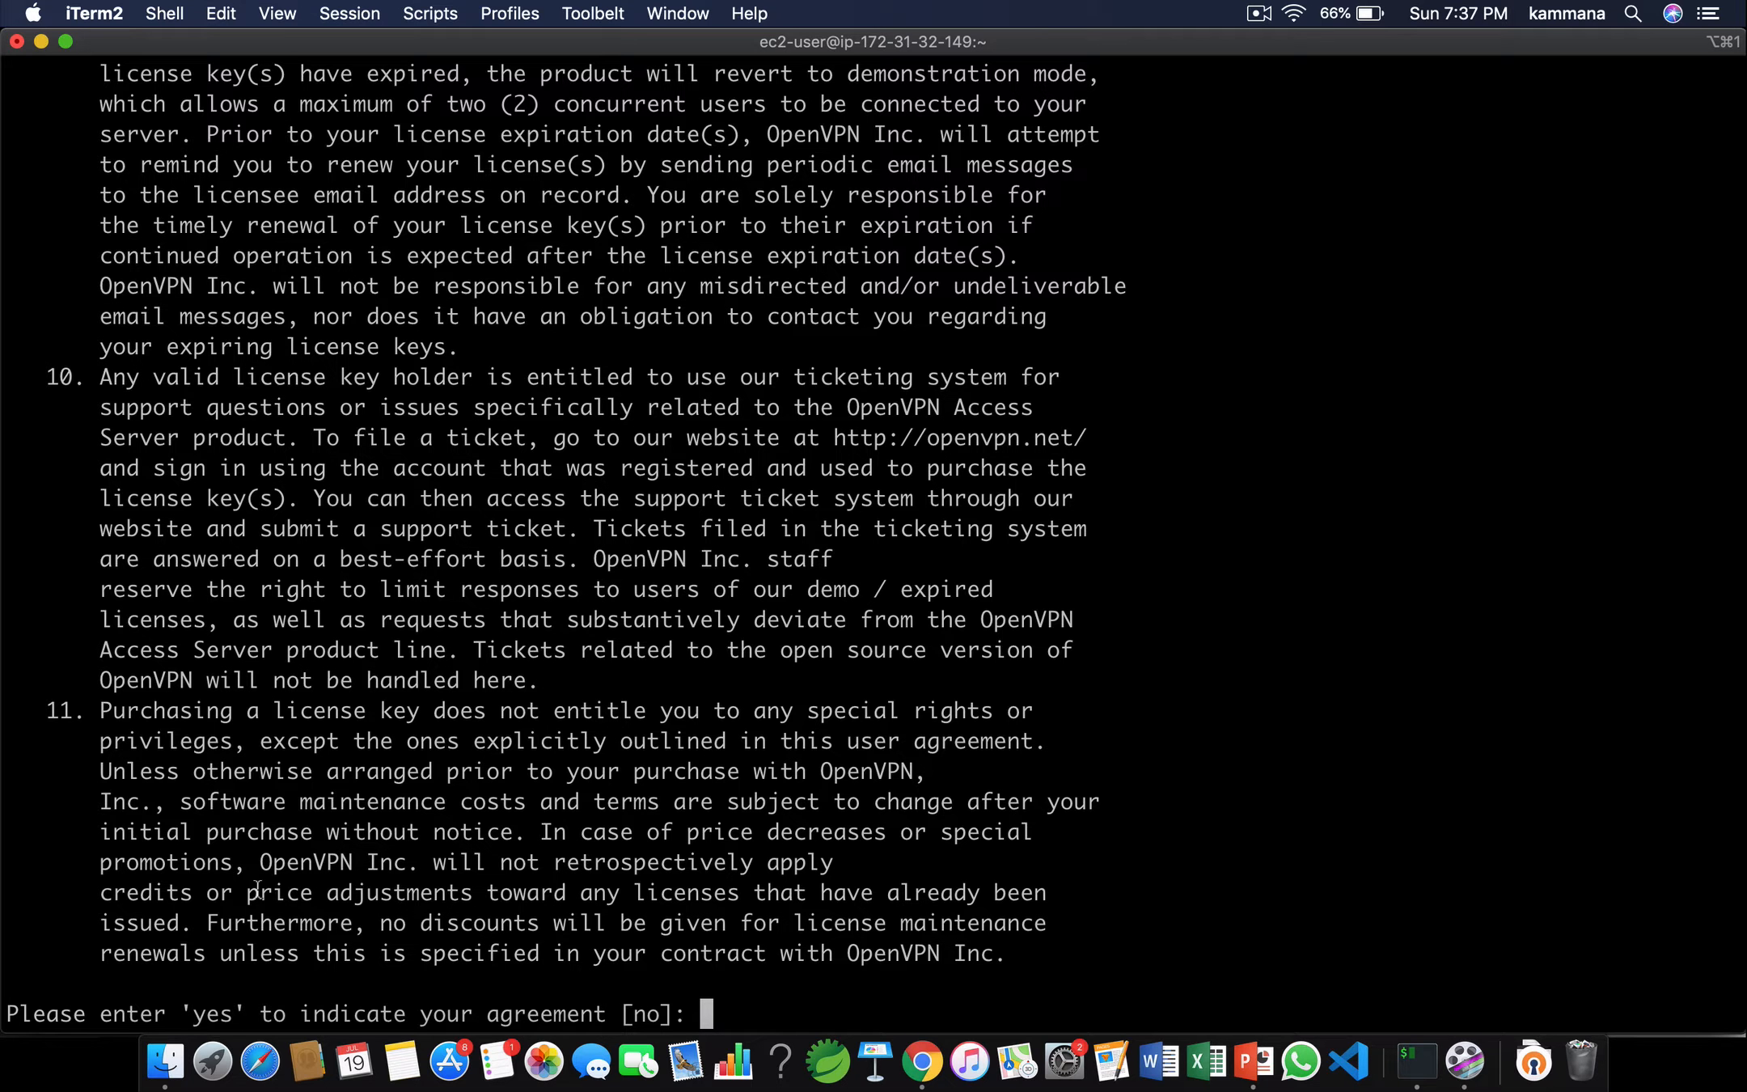
Agree to the OpenVPN Access Server license terms and configure this server as the primary Access Server node.
{"action": "type", "text": "yes"}
{"action": "key", "text": "Return"}
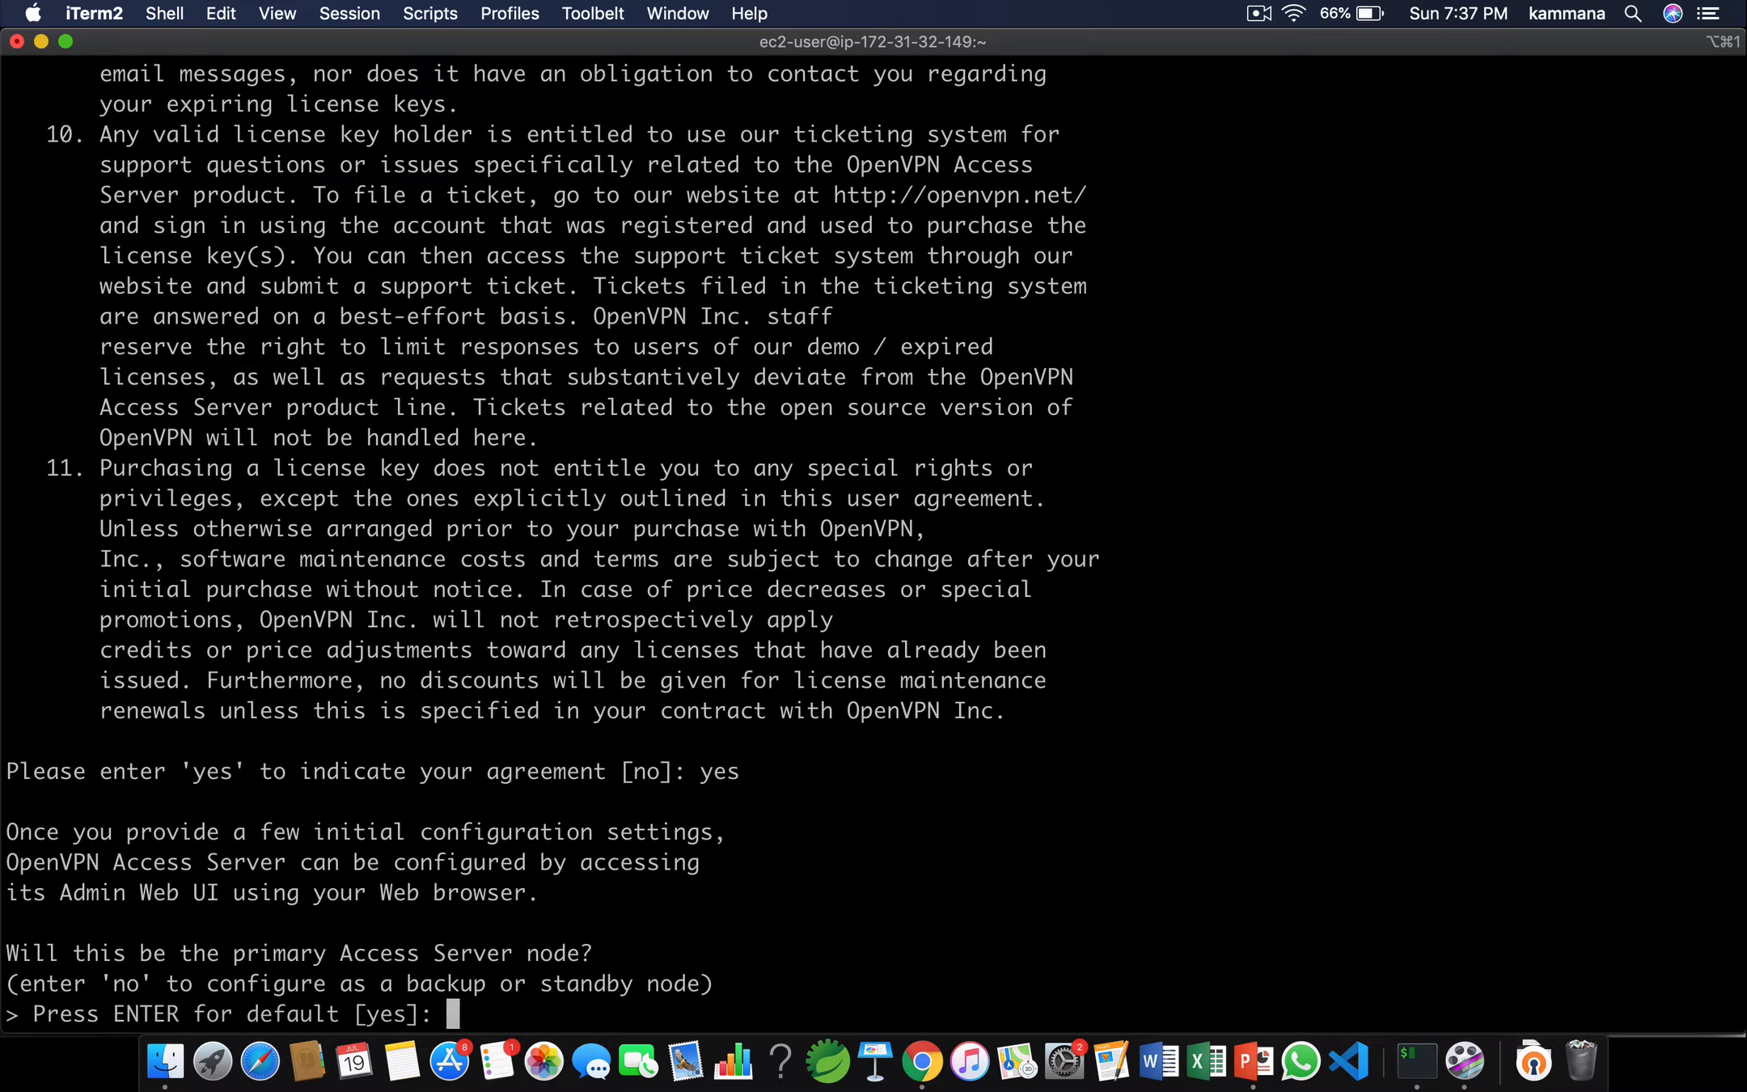
{"action": "type", "text": "yes"}
{"action": "key", "text": "Return"}
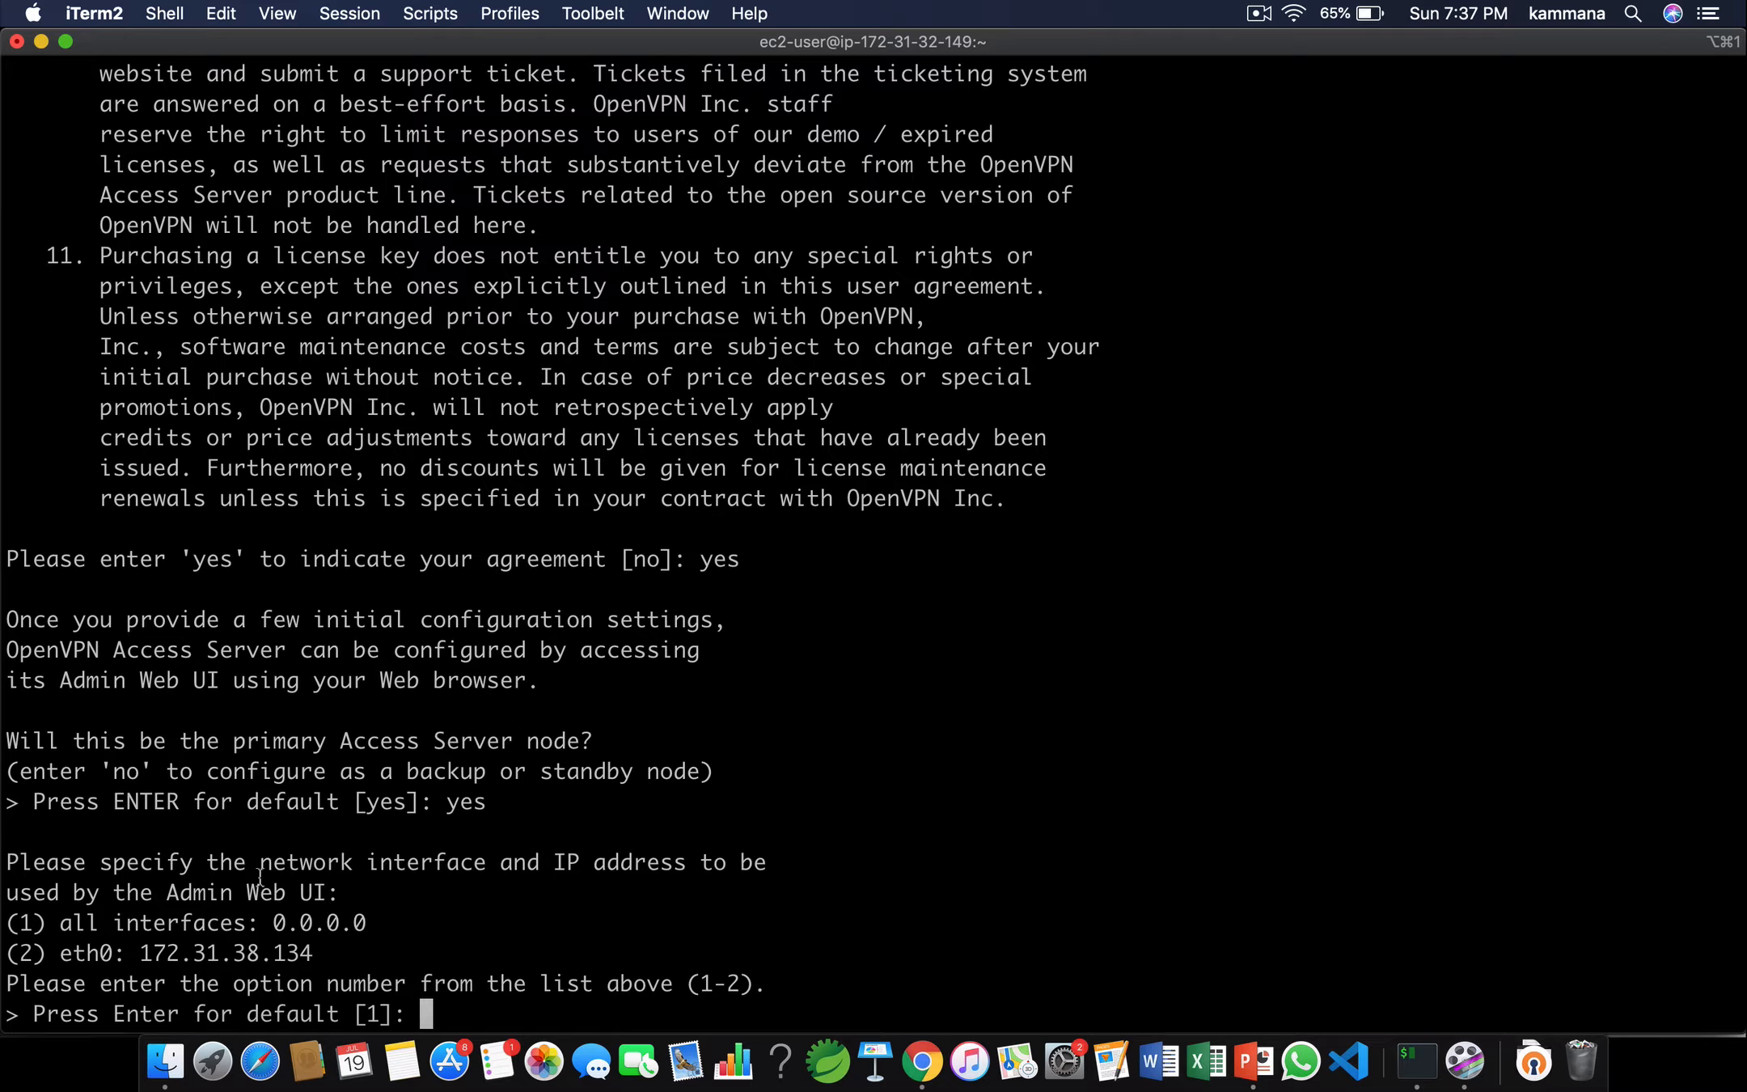
Use option 1, all interfaces, for the Admin Web UI and accept default ports 943 for it and 443 for the OpenVPN Daemon.
{"action": "type", "text": "1"}
{"action": "key", "text": "Return"}
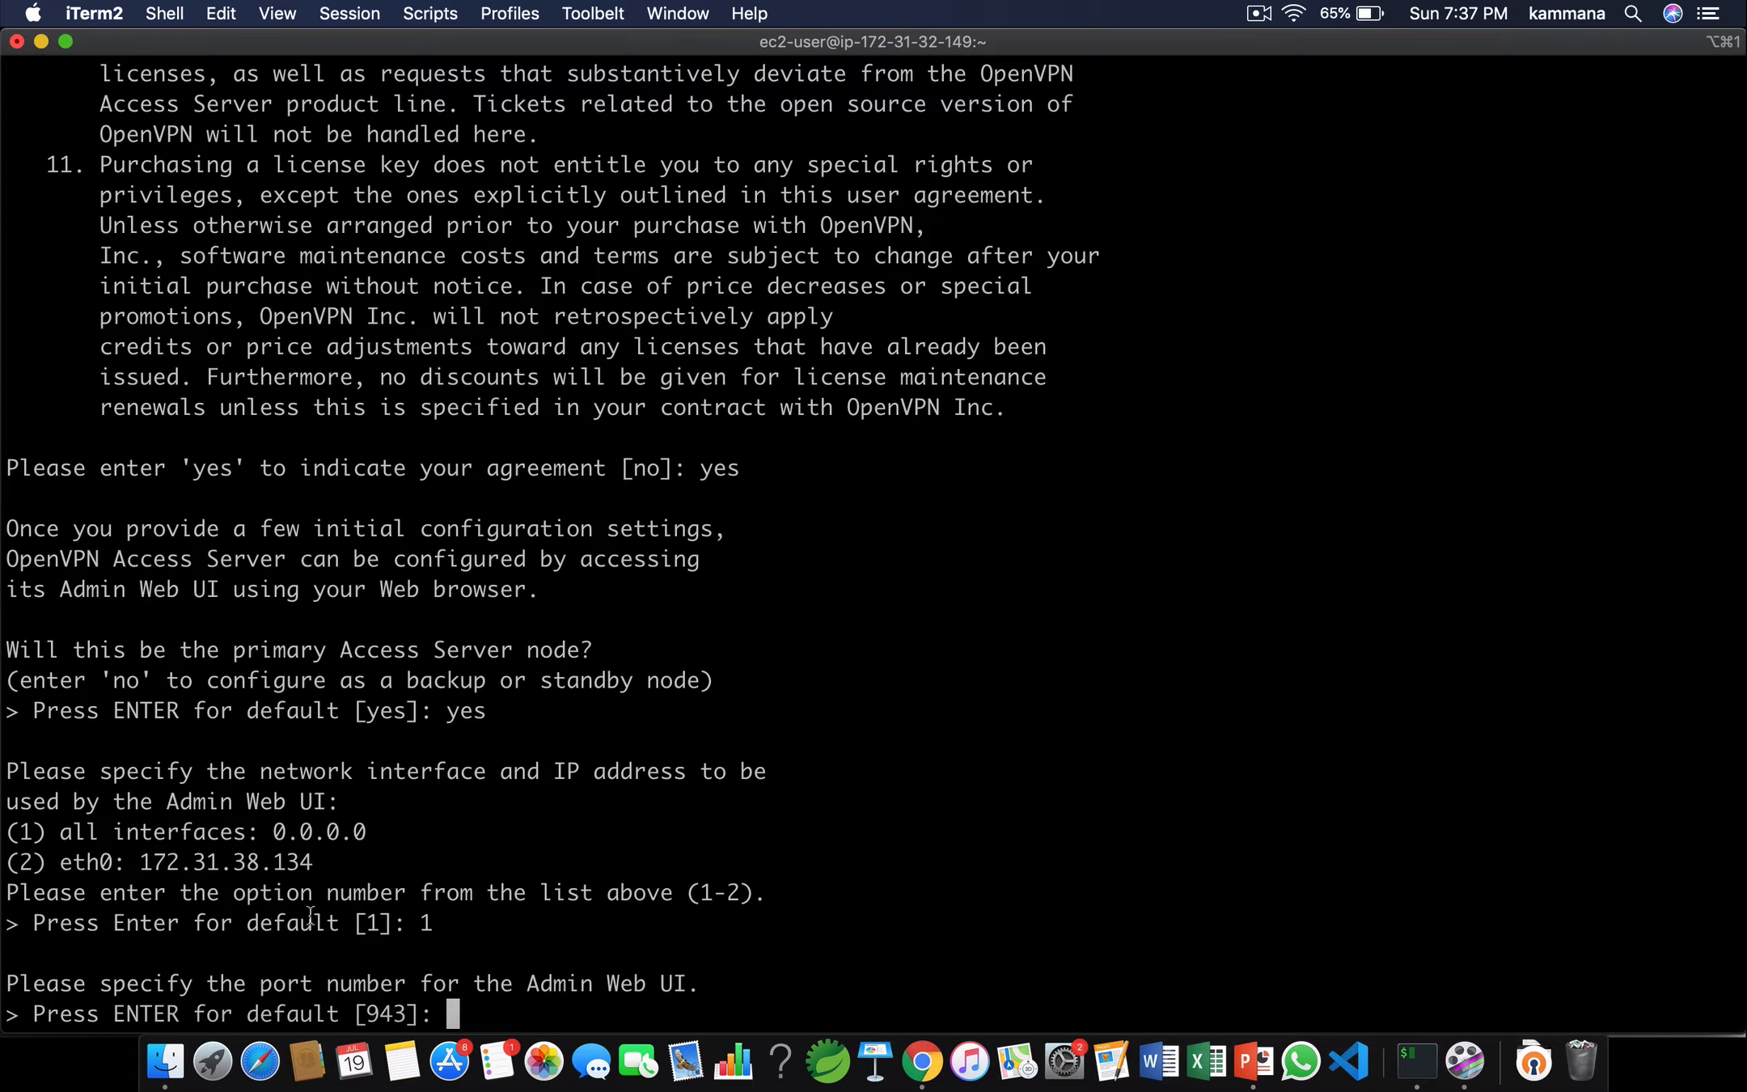
{"action": "key", "text": "Return"}
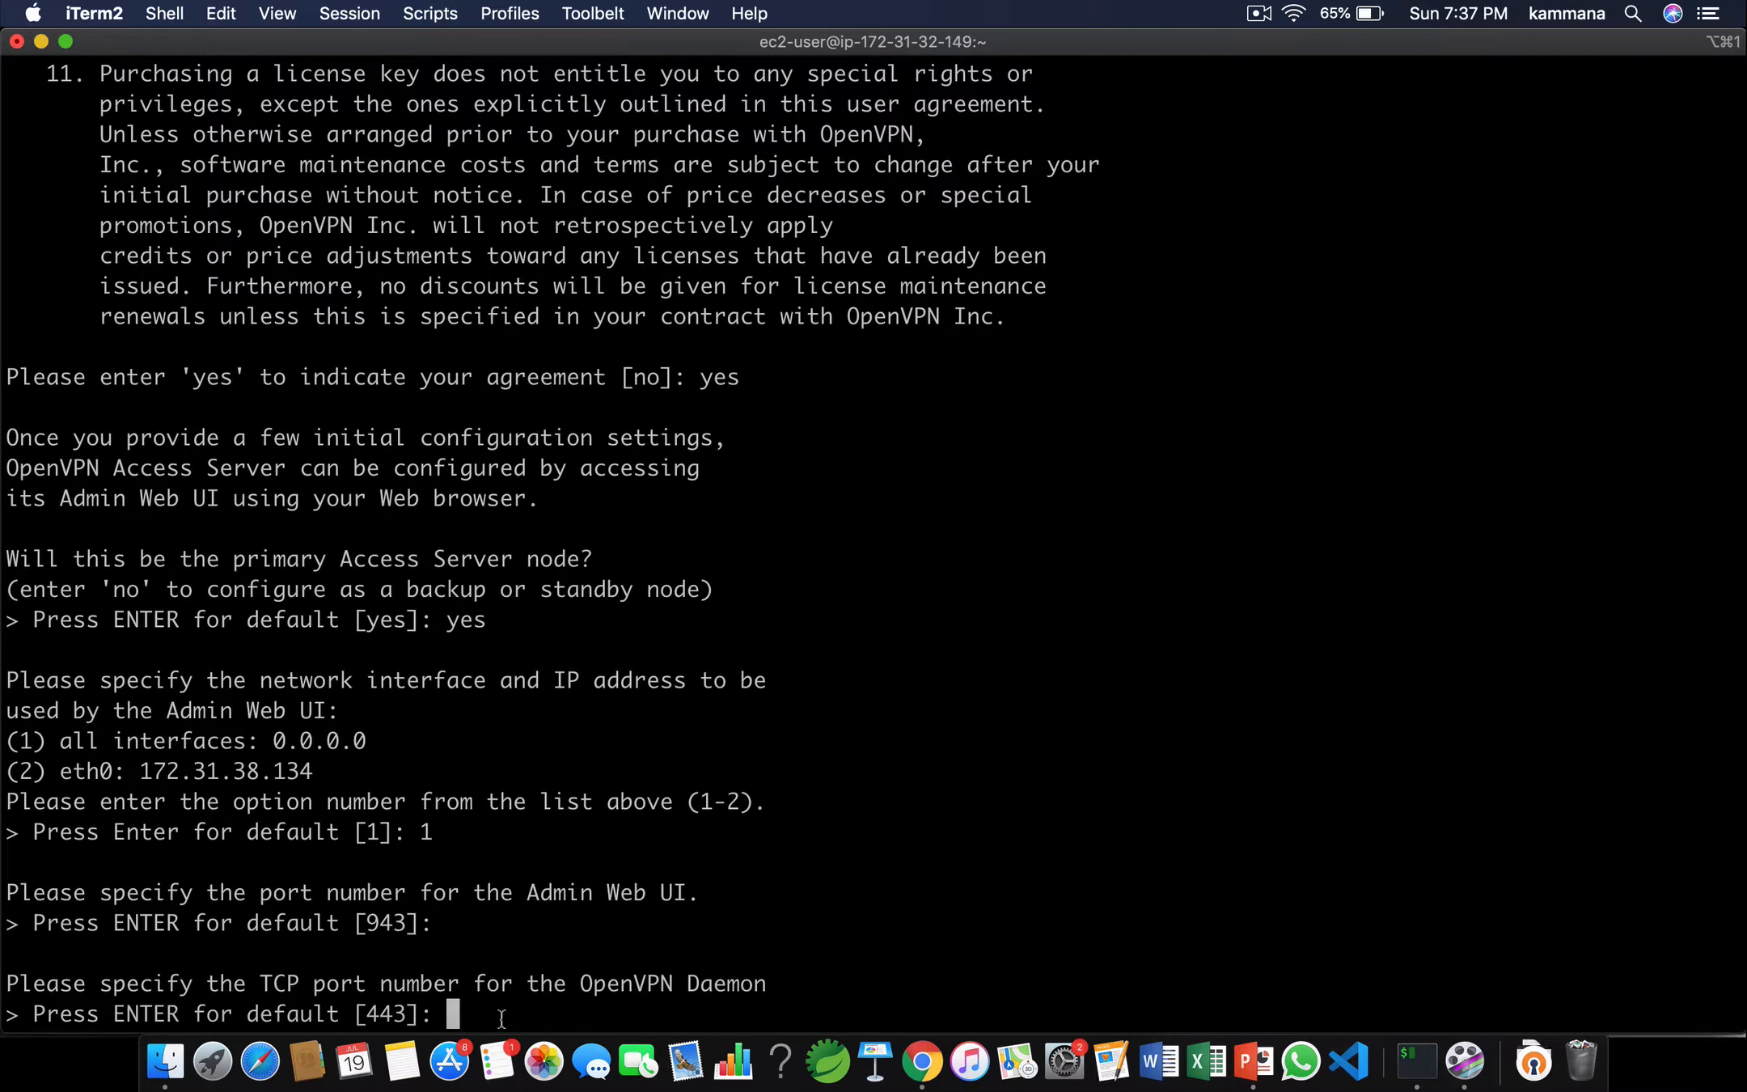
{"action": "key", "text": "Return"}
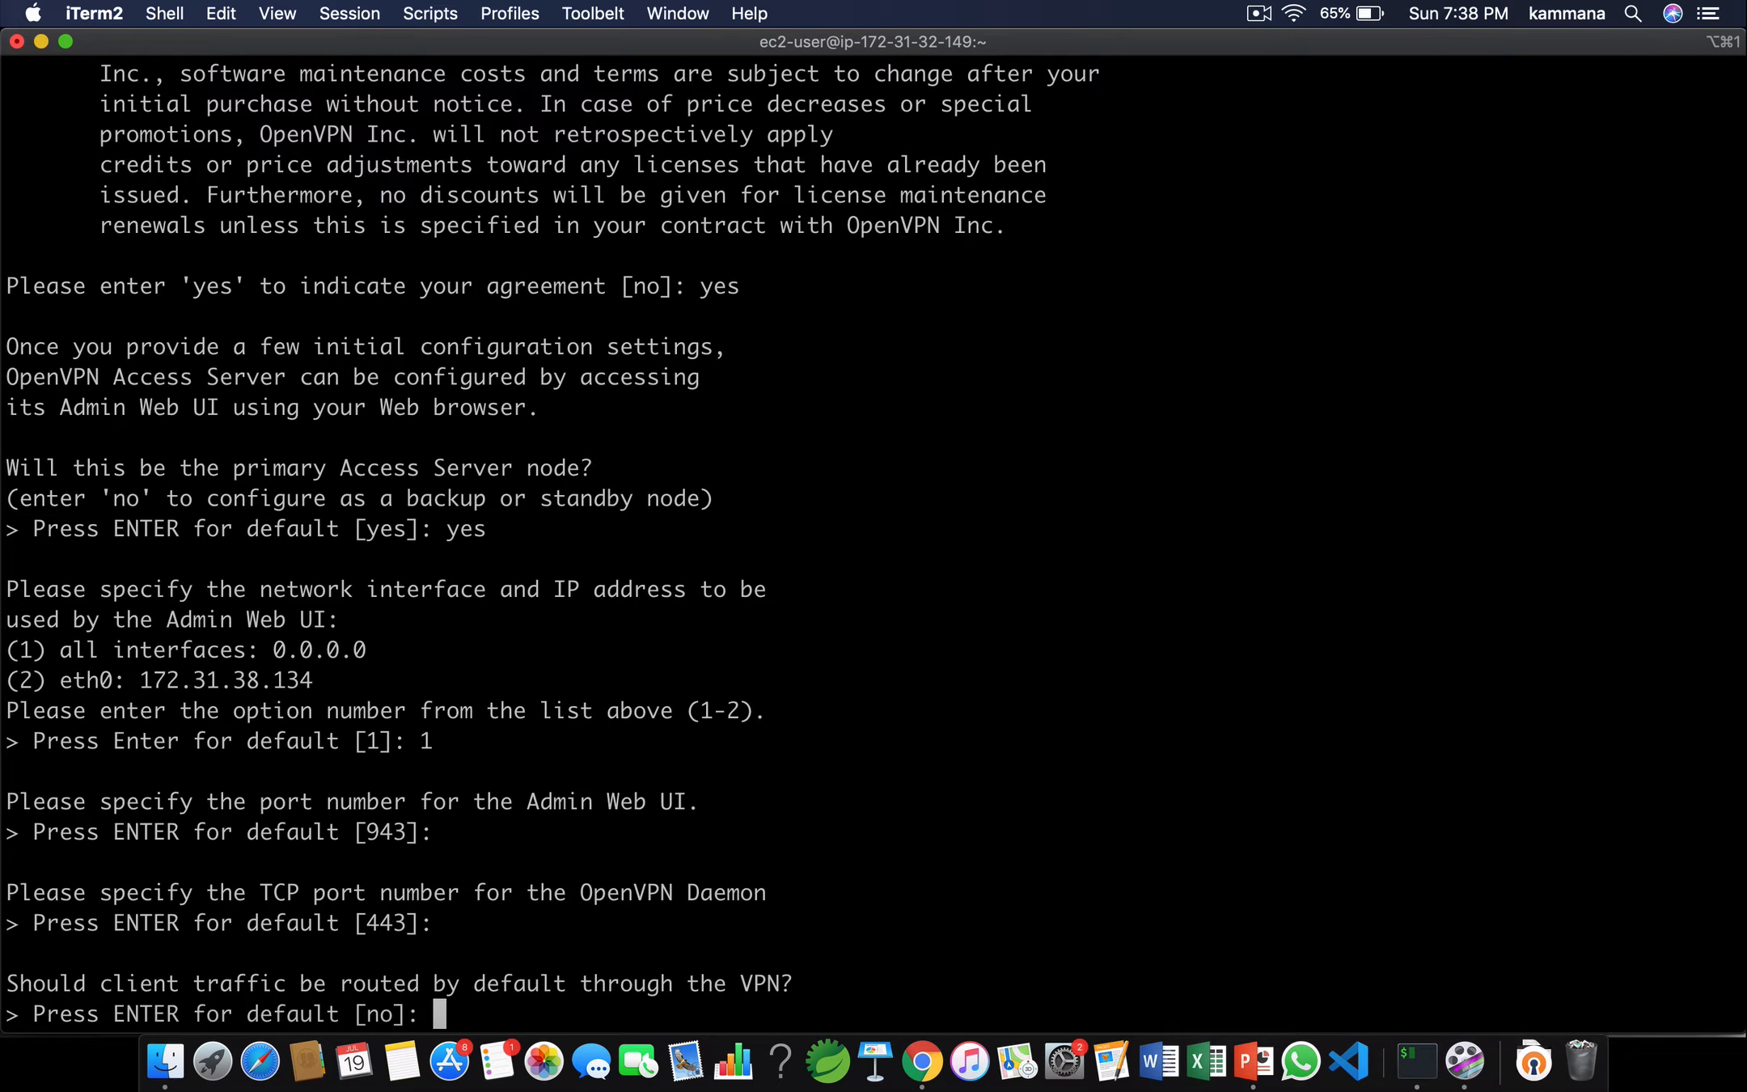
Accept the defaults for client and DNS traffic routing, local authentication, private subnet access and the openvpn admin login, leaving the activation key blank.
{"action": "key", "text": "Return"}
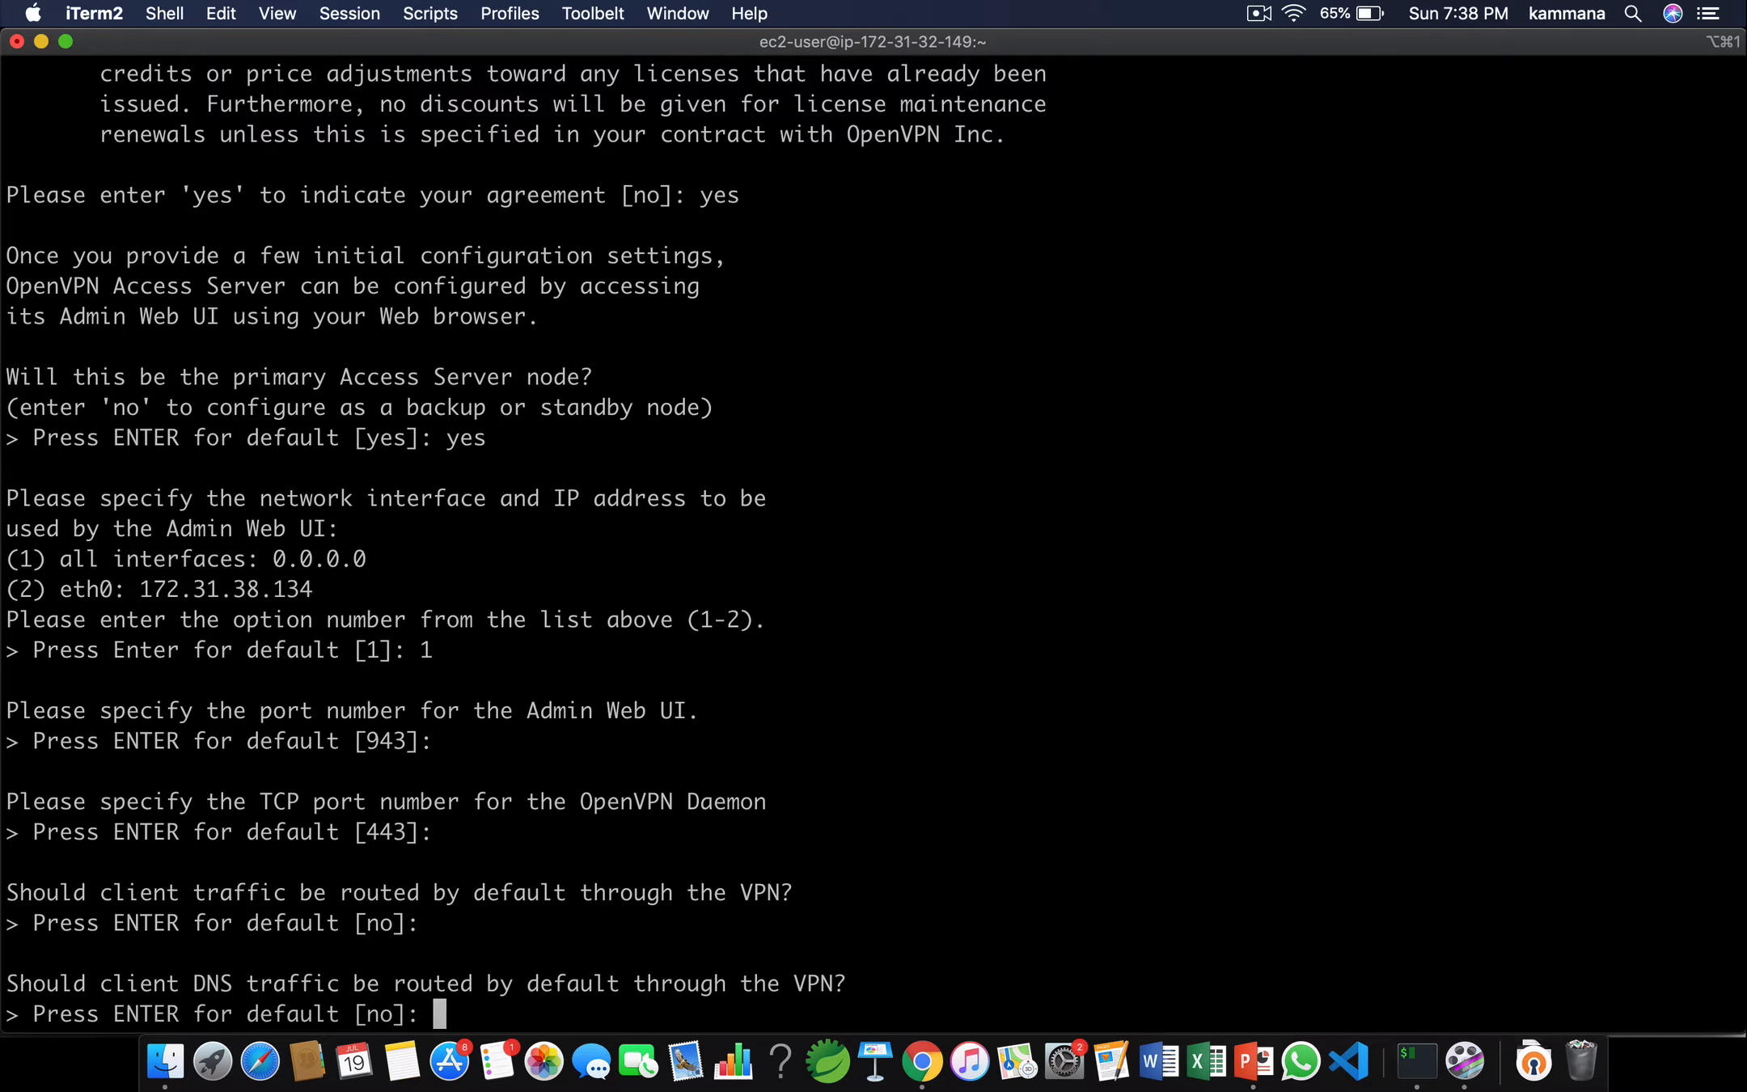
{"action": "key", "text": "Return"}
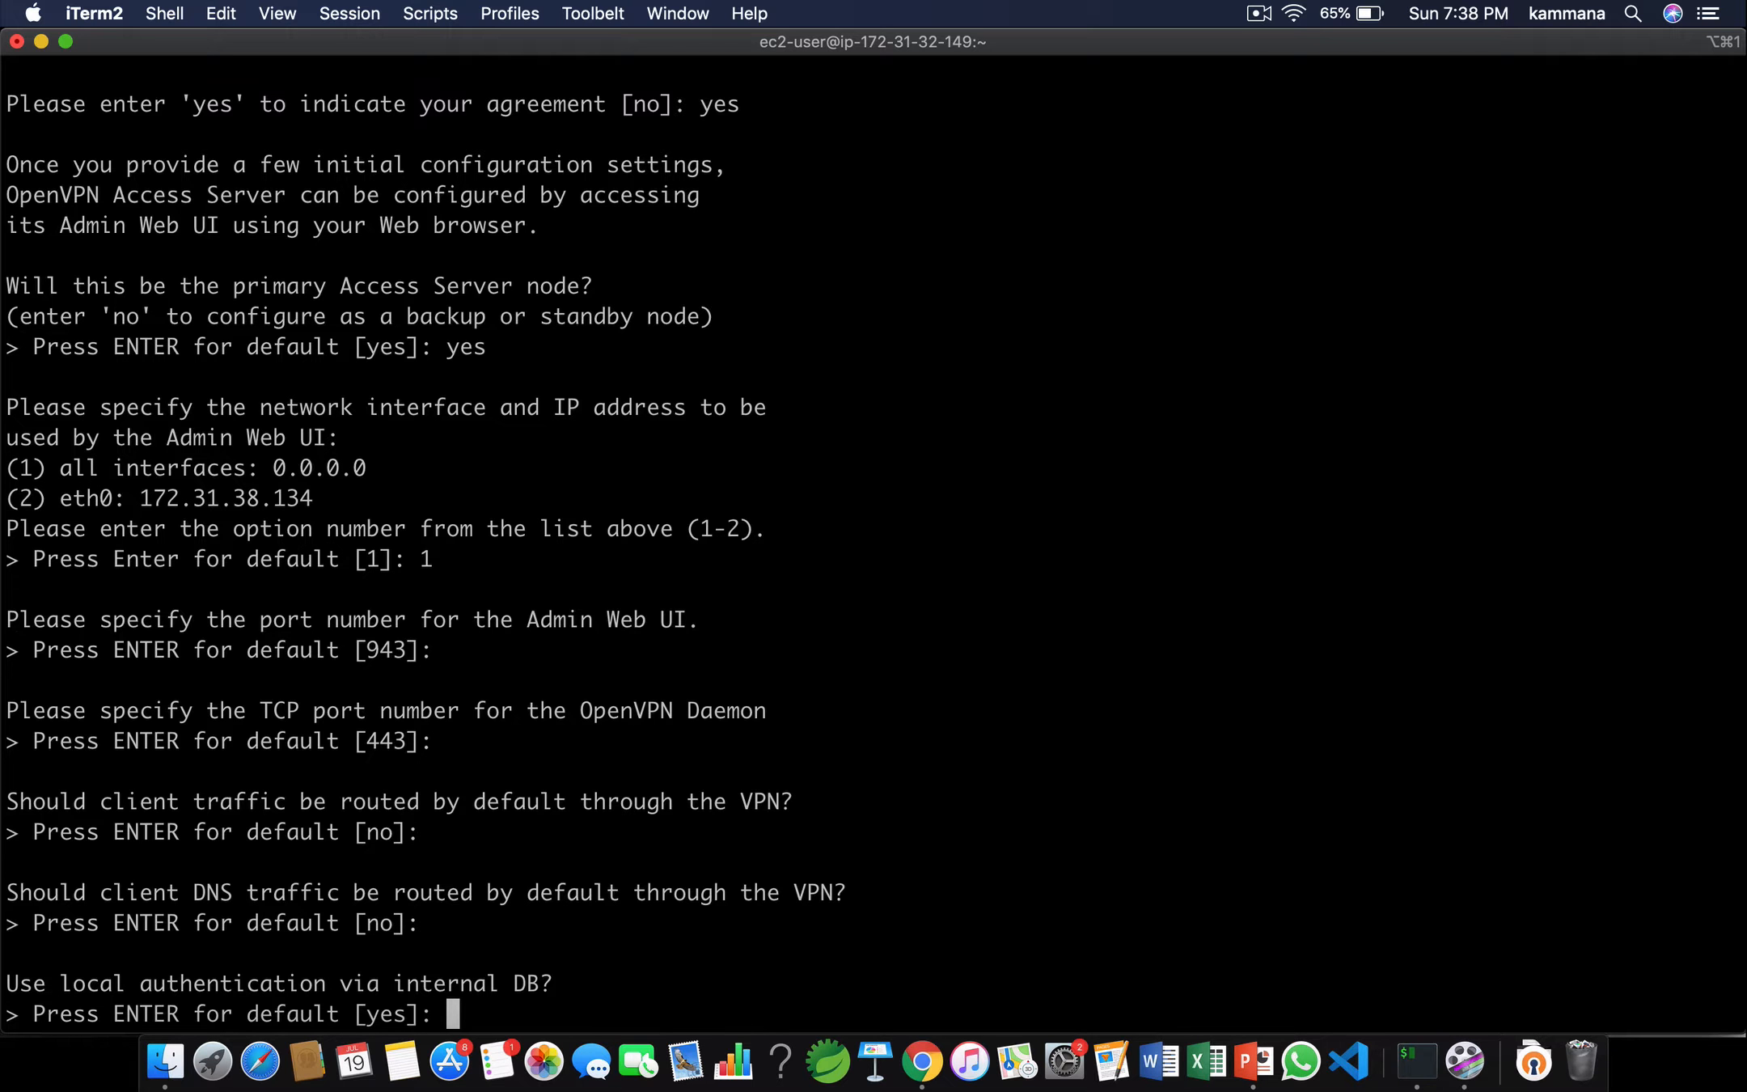
{"action": "key", "text": "Return"}
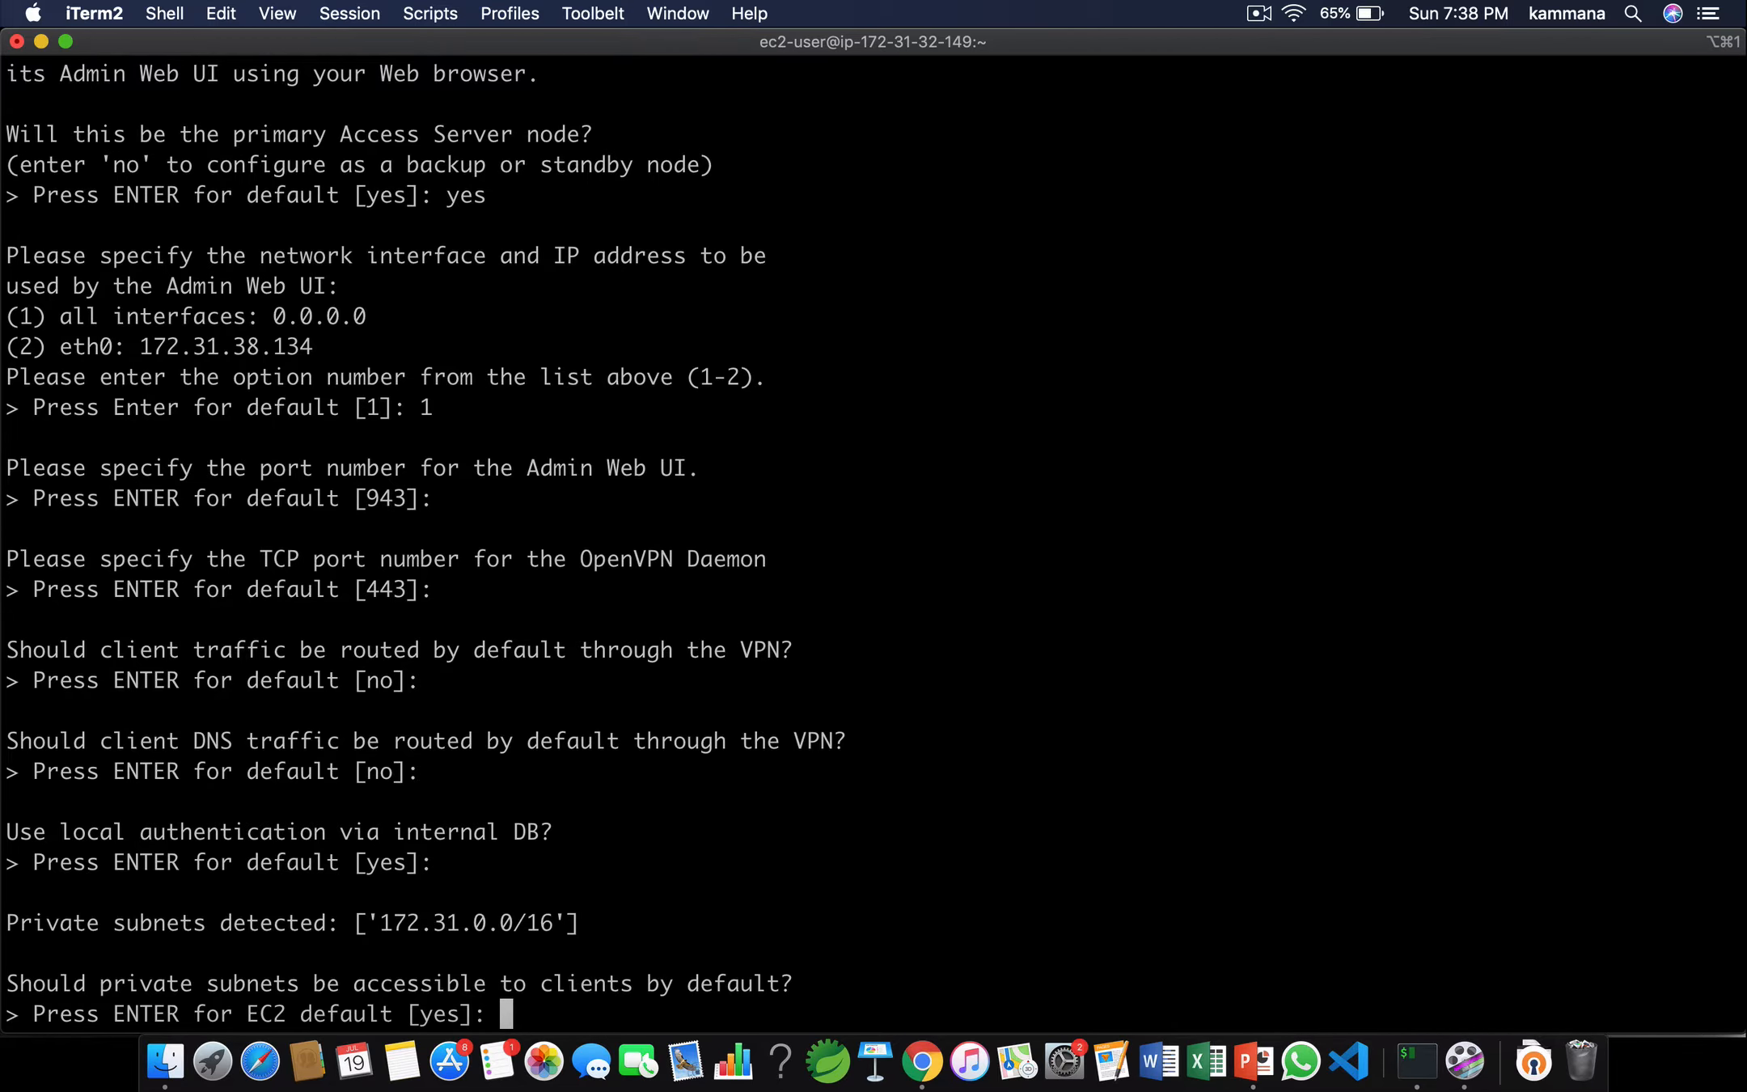
{"action": "key", "text": "Return"}
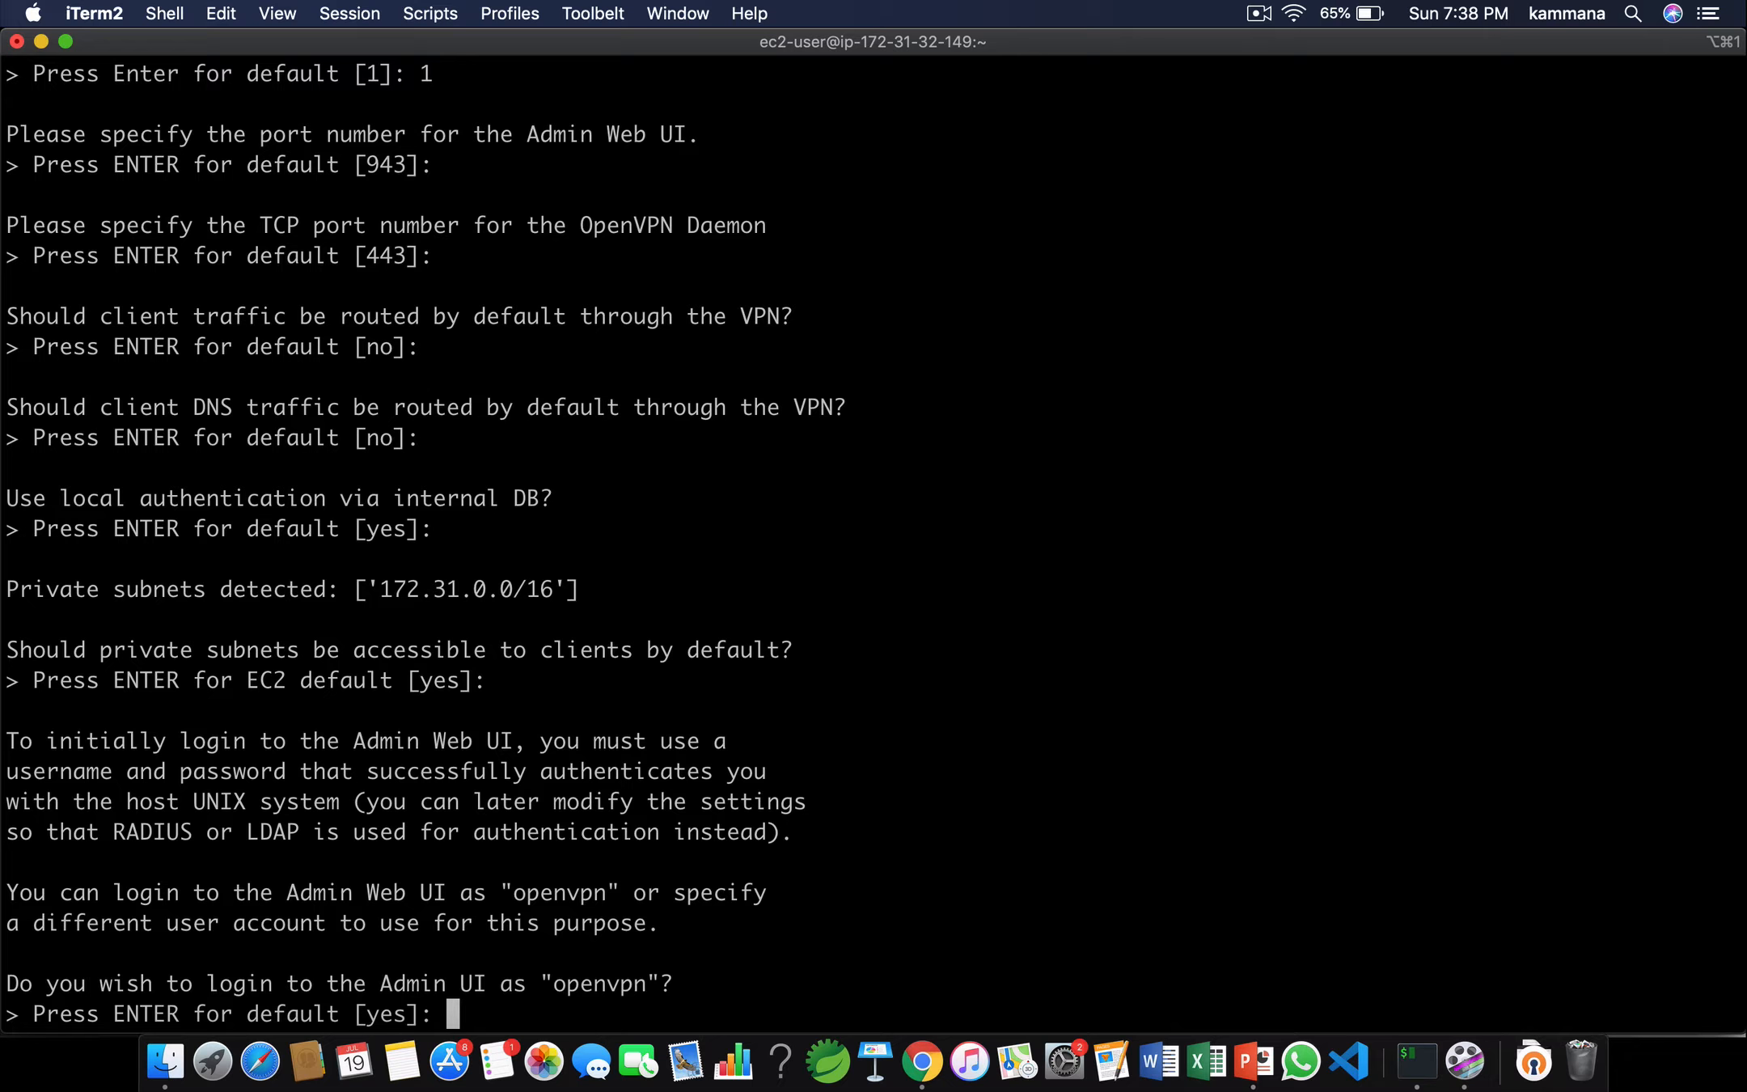
{"action": "key", "text": "Return"}
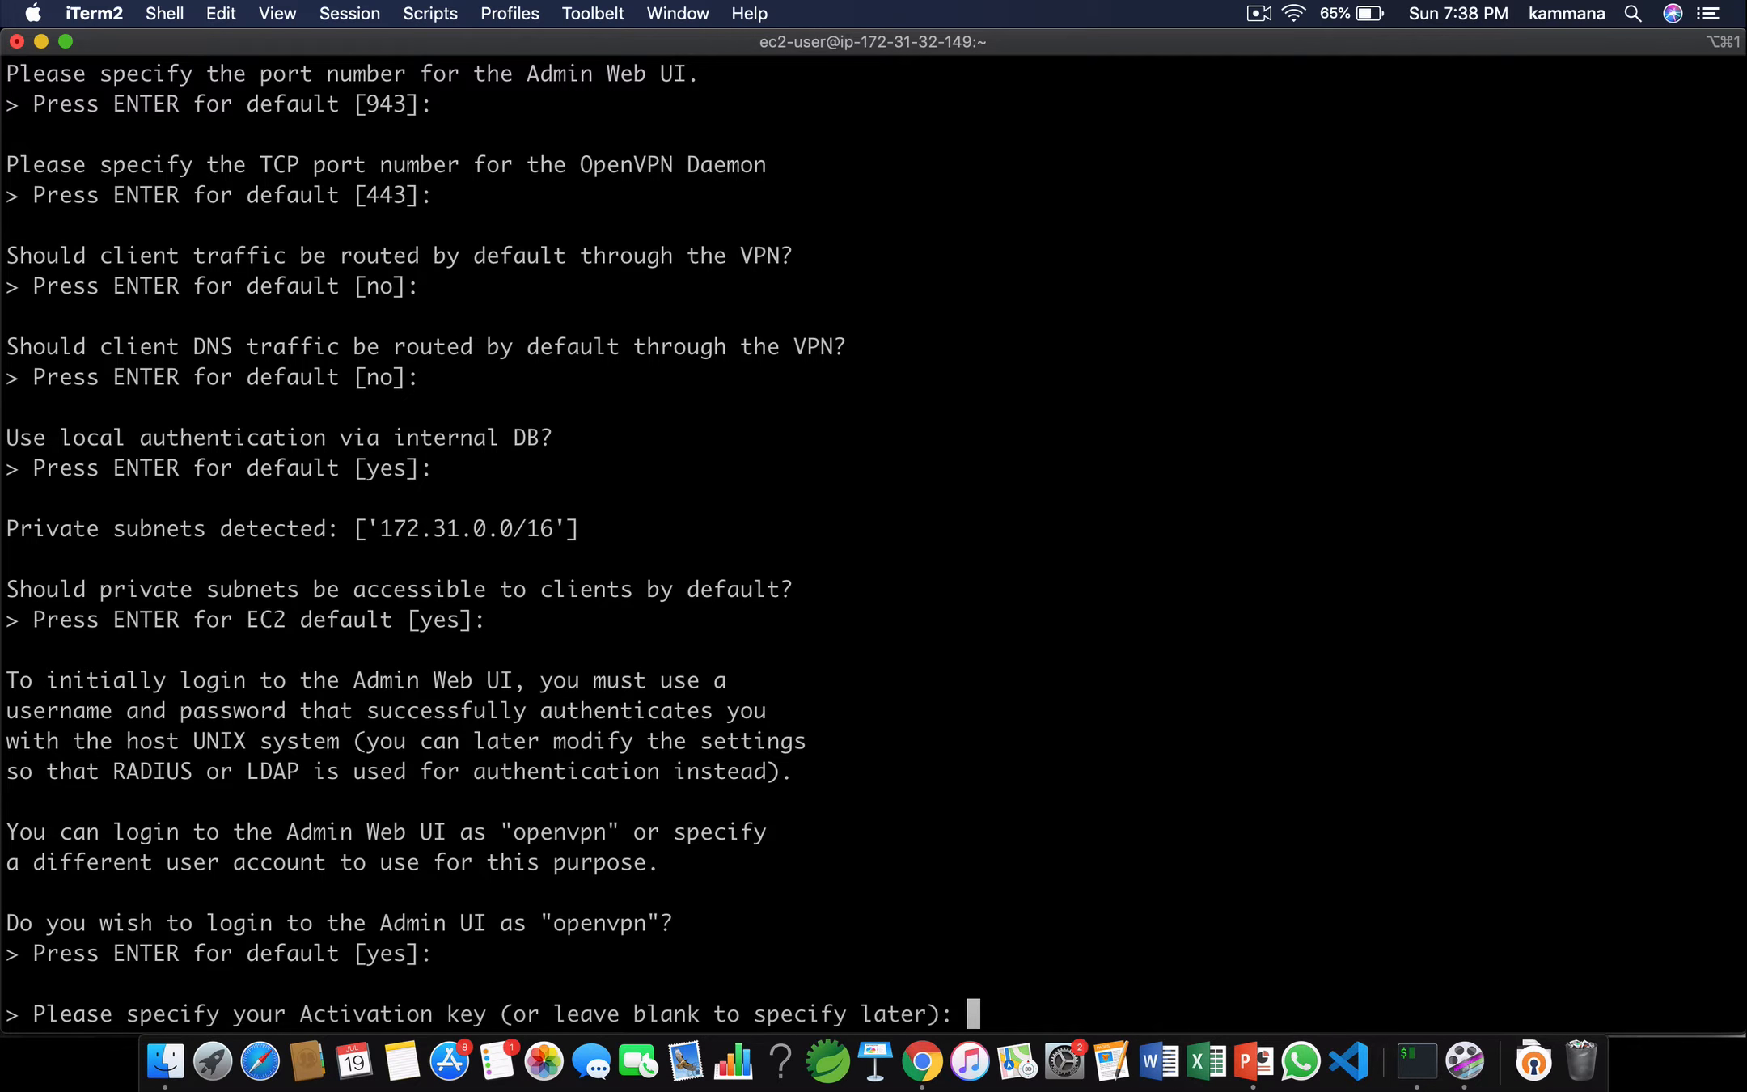
{"action": "key", "text": "Return"}
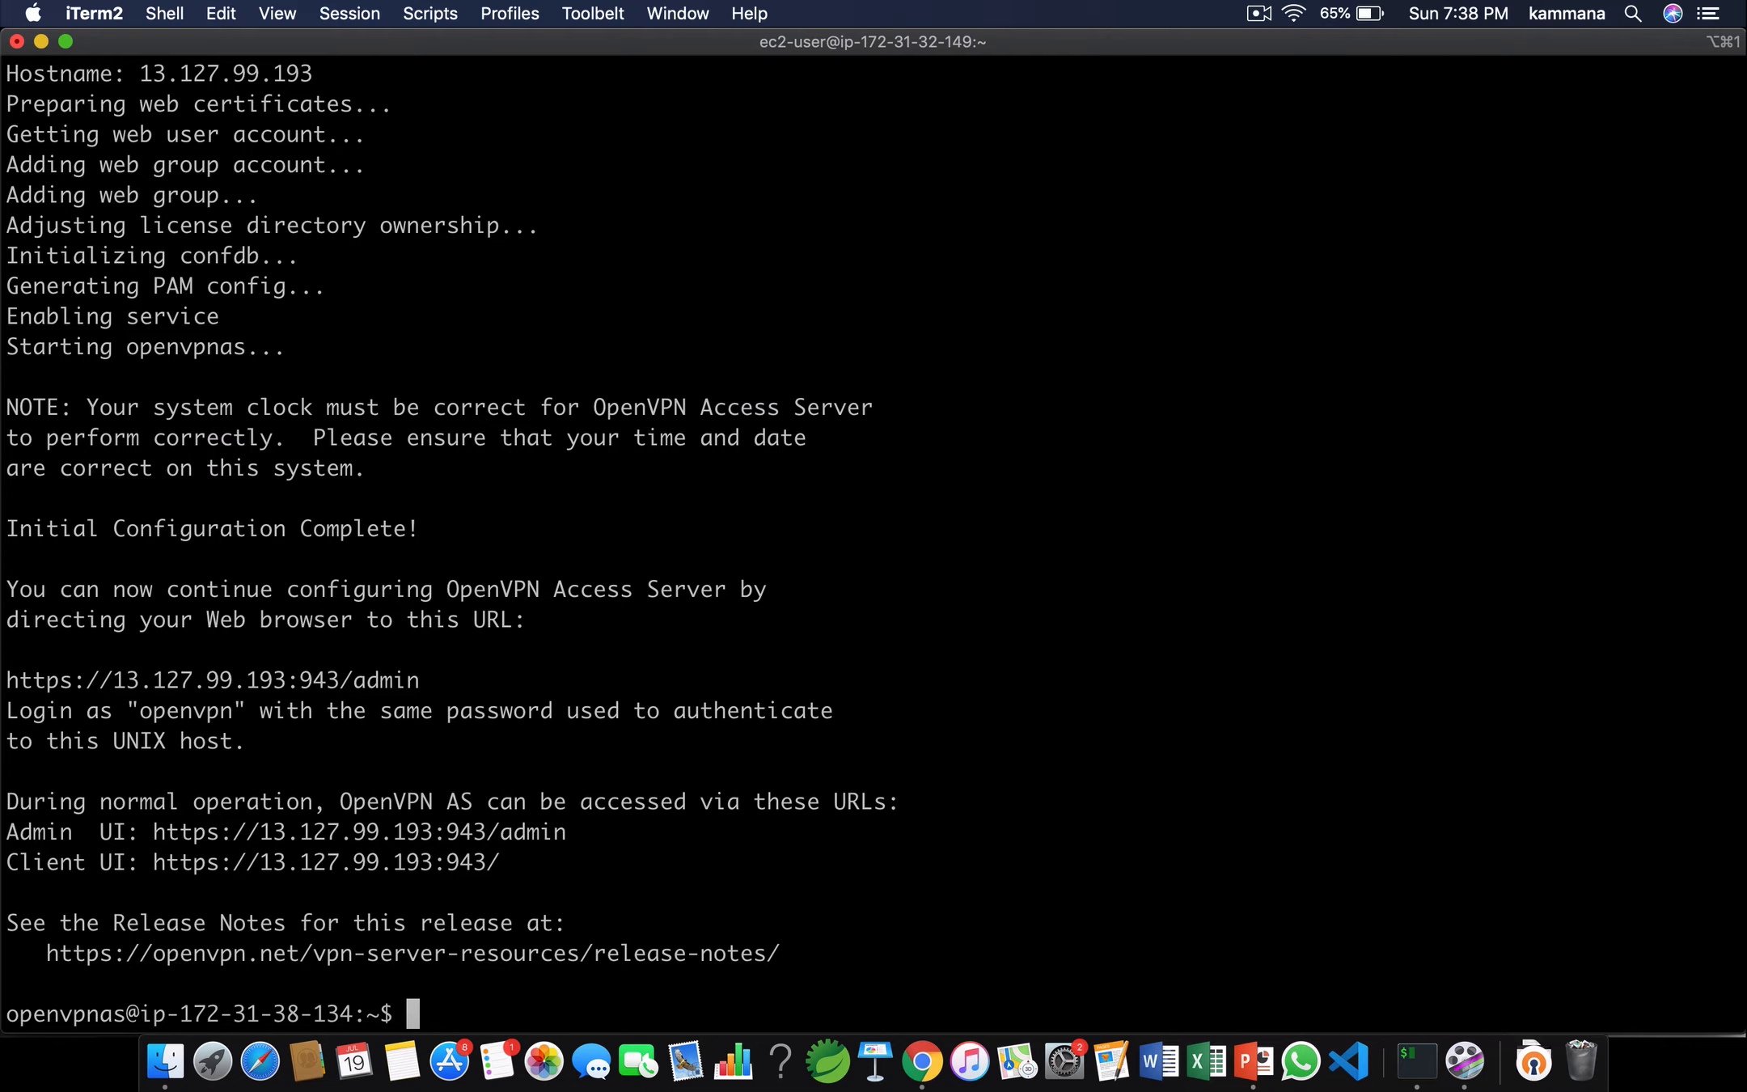
Run sudo passwd openvpn on a cleared terminal screen, then enter and retype the new UNIX password for that account.
{"action": "type", "text": "sudo"}
{"action": "key", "text": "ctrl+l"}
{"action": "type", "text": "passwd "}
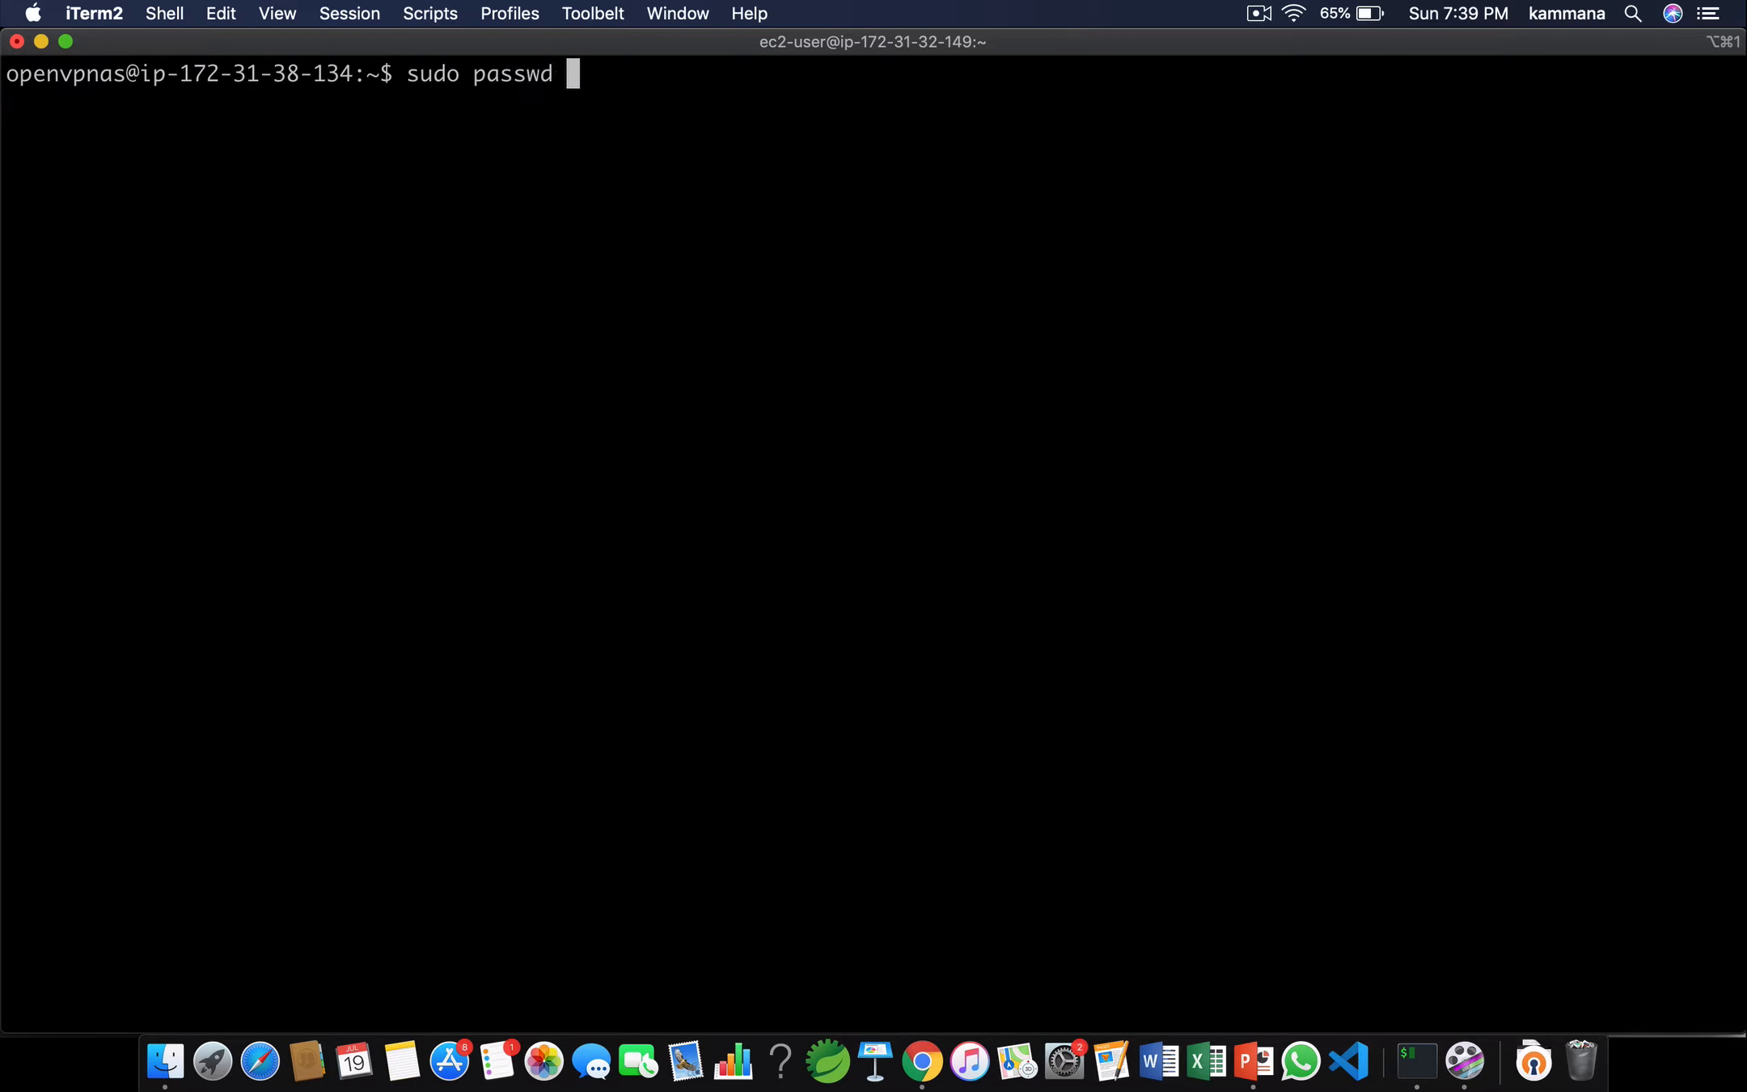
{"action": "type", "text": "openvpn"}
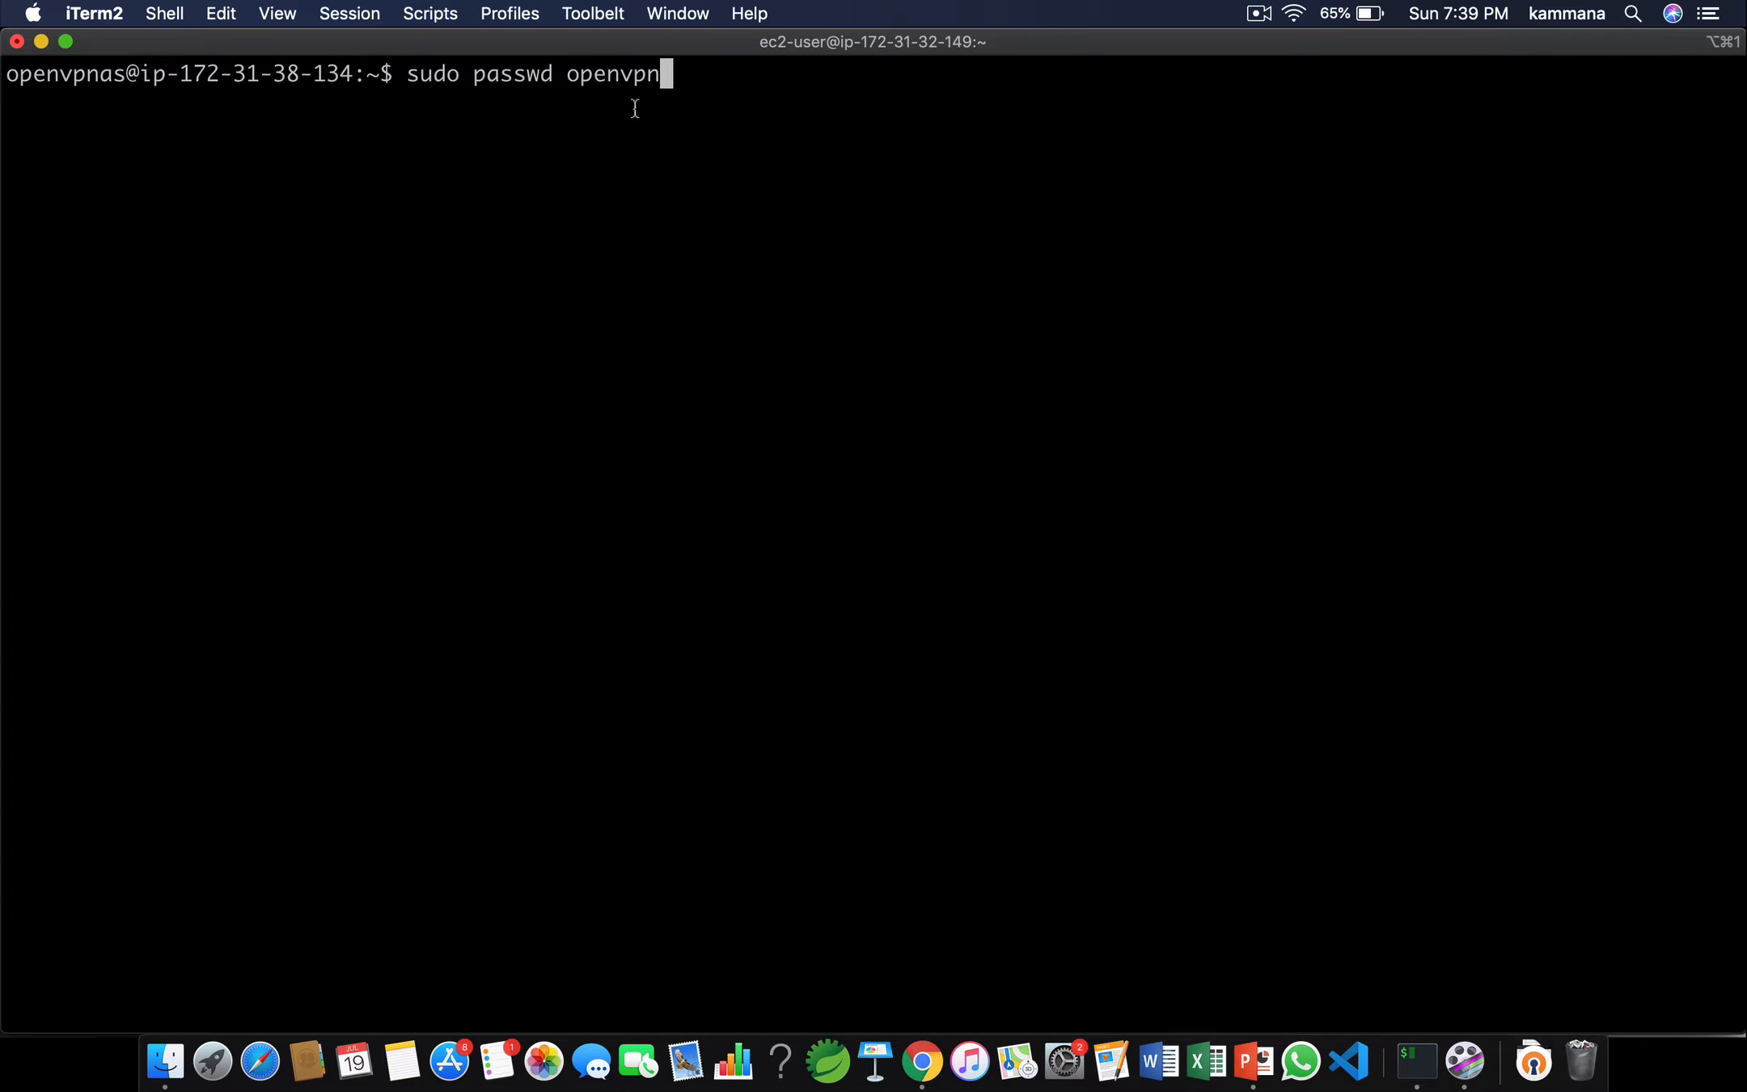
{"action": "double_click", "coordinate": [613, 82]}
{"action": "key", "text": "Return"}
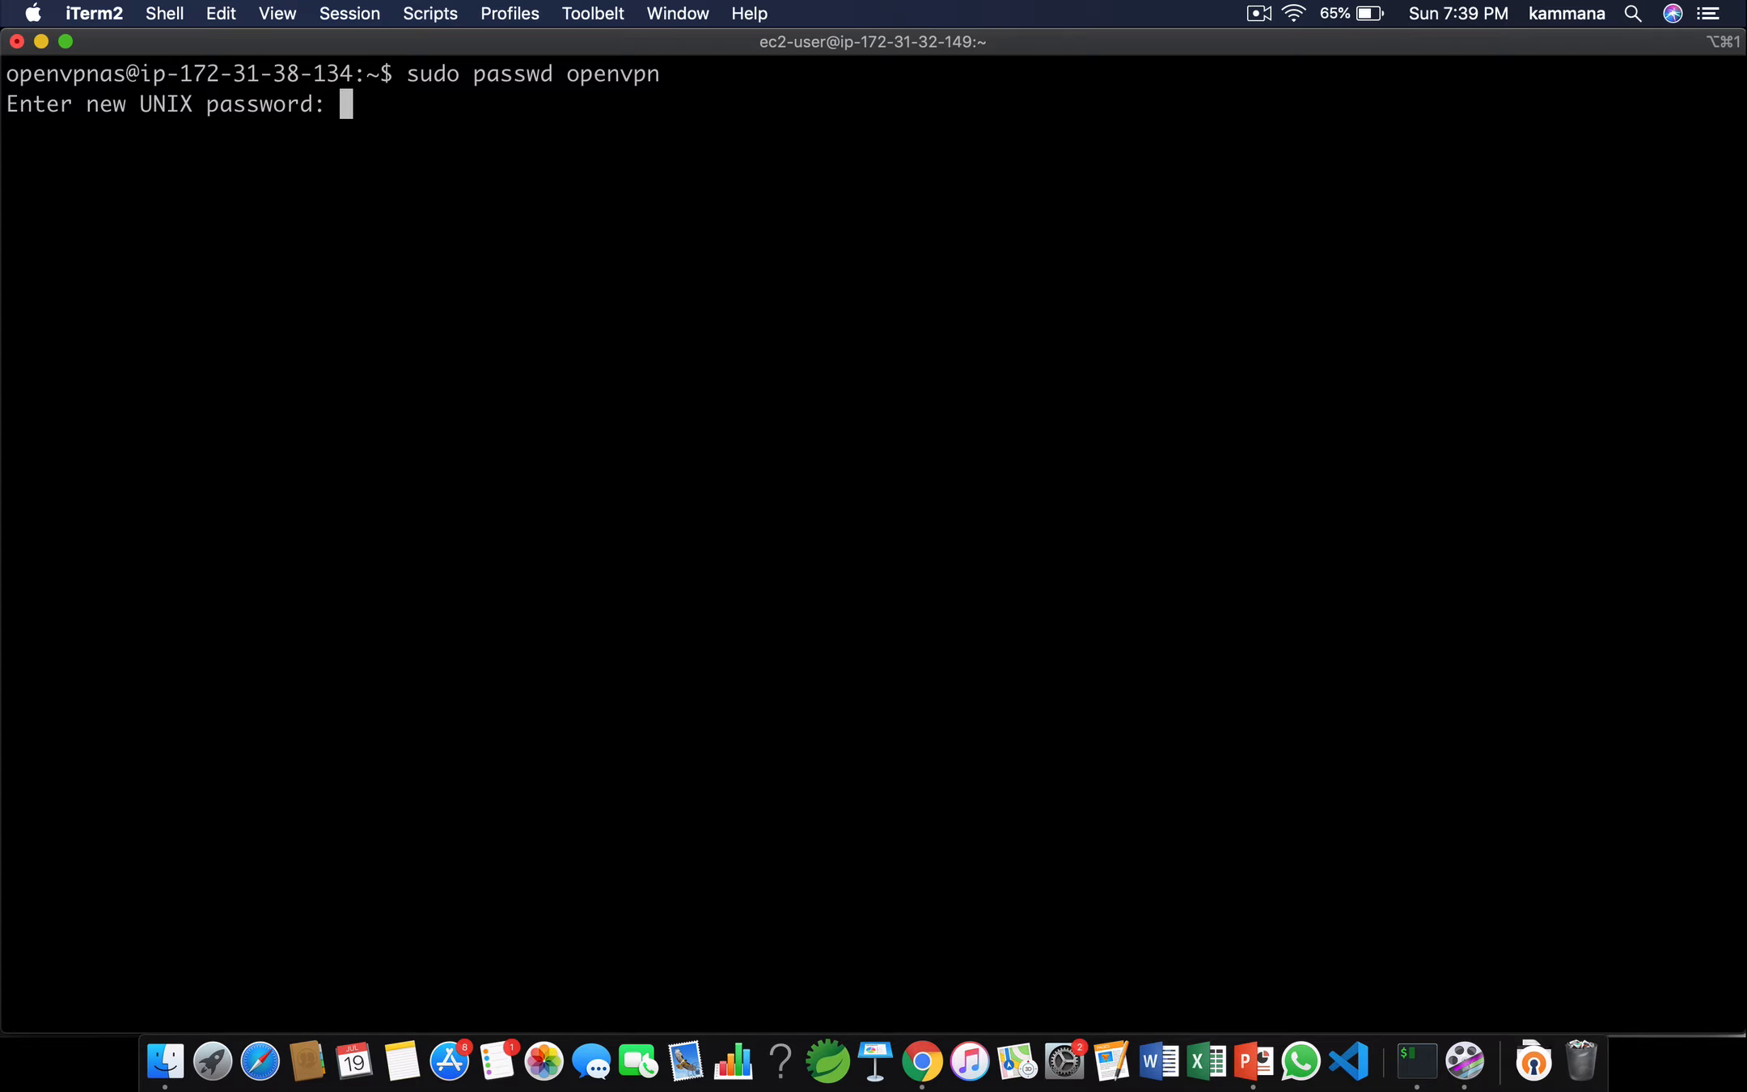
{"action": "key", "text": "Return"}
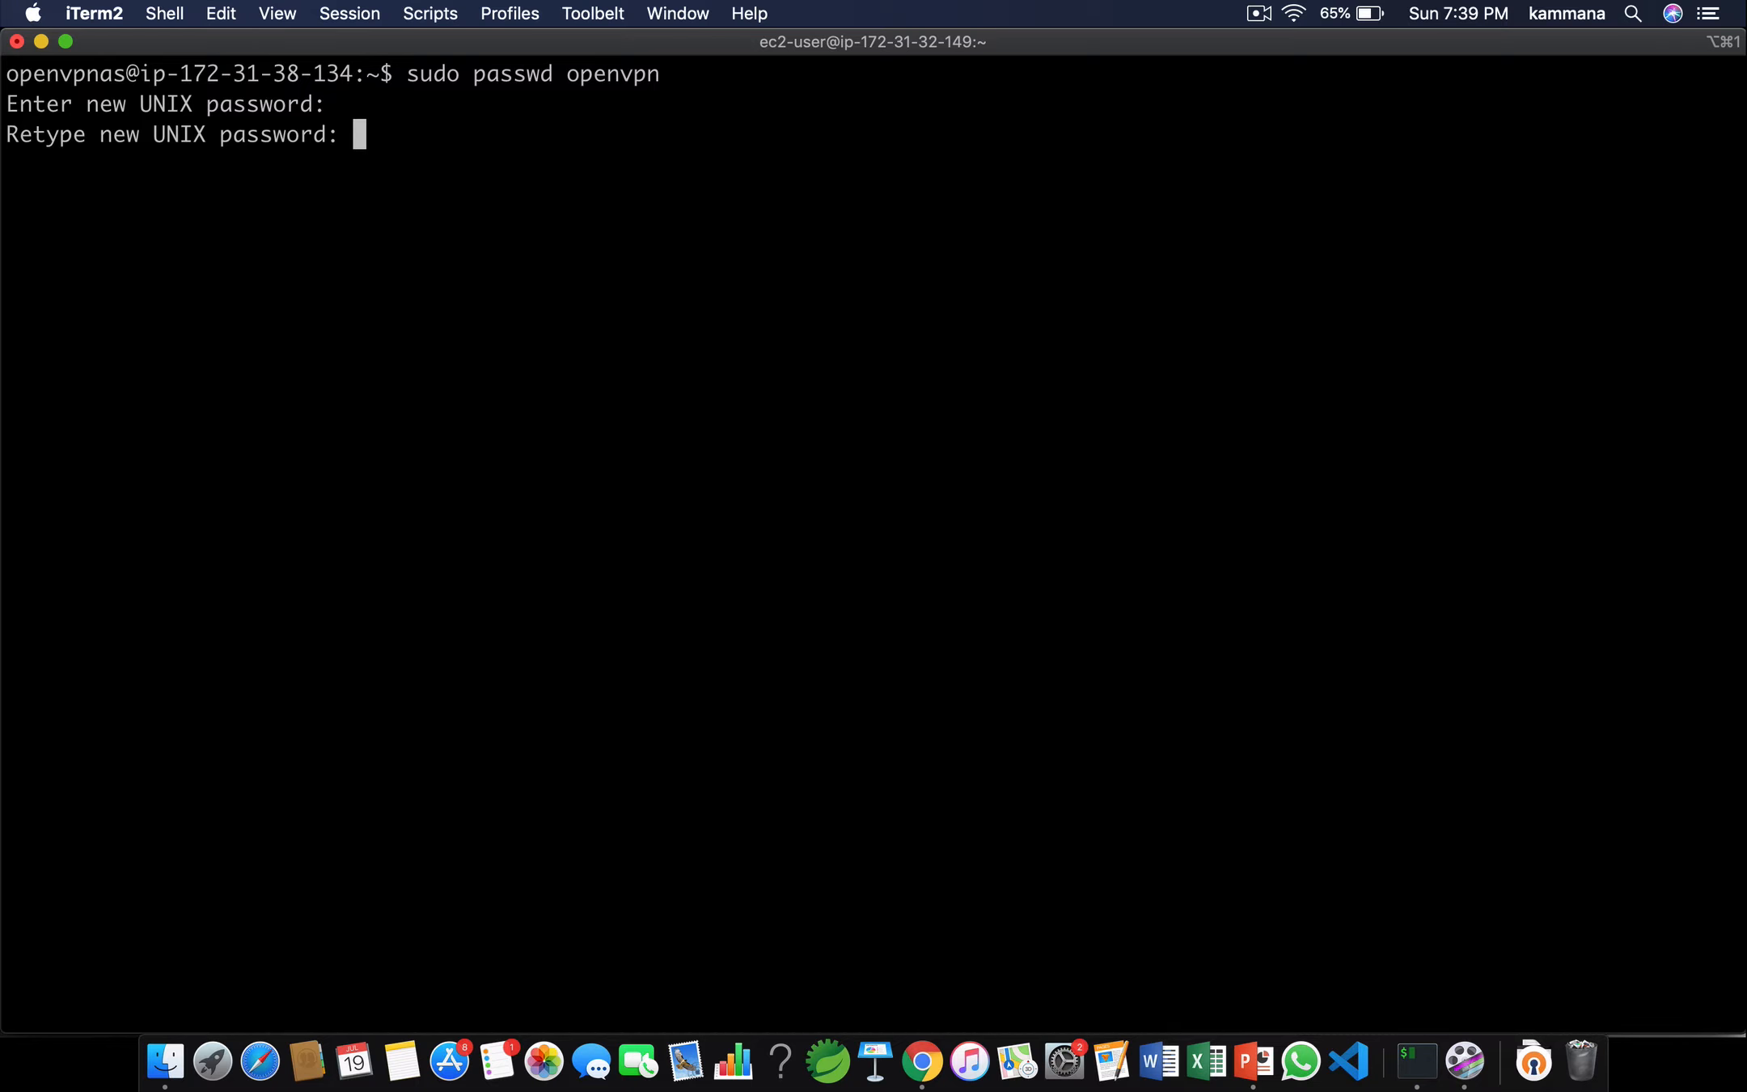
{"action": "key", "text": "Return"}
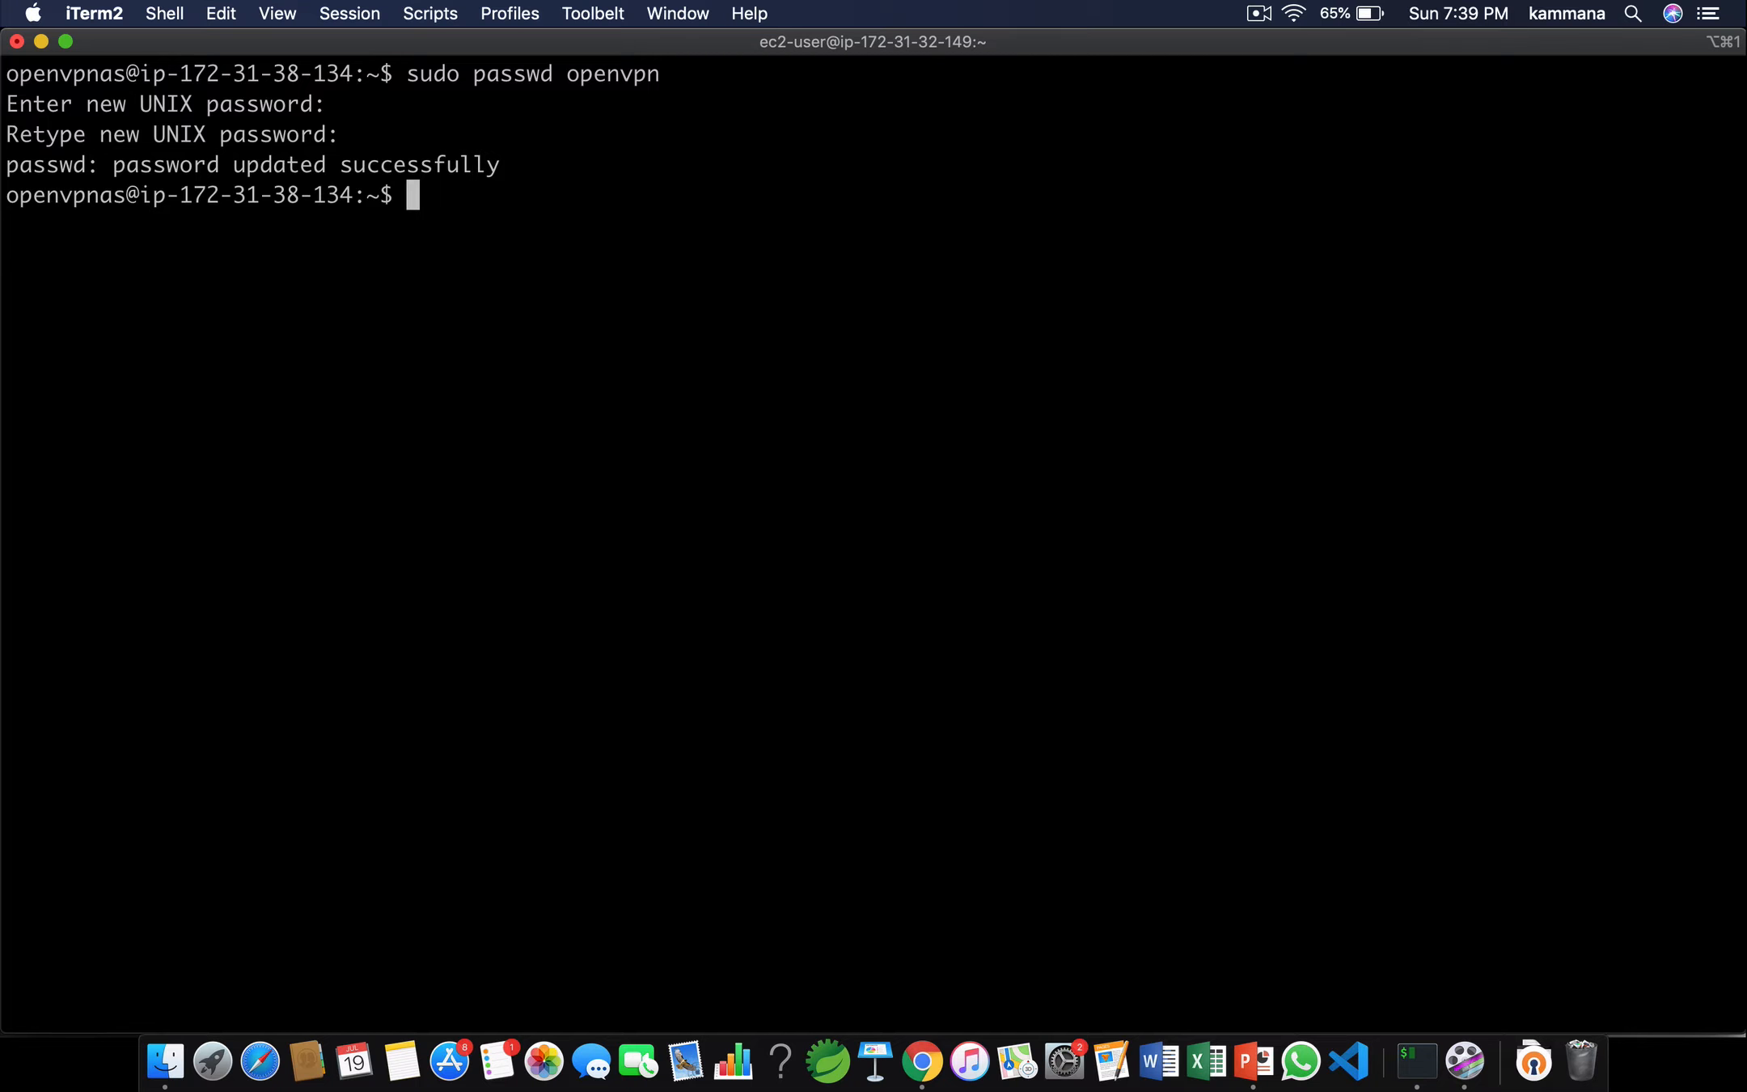
{"action": "key", "text": "super+Tab"}
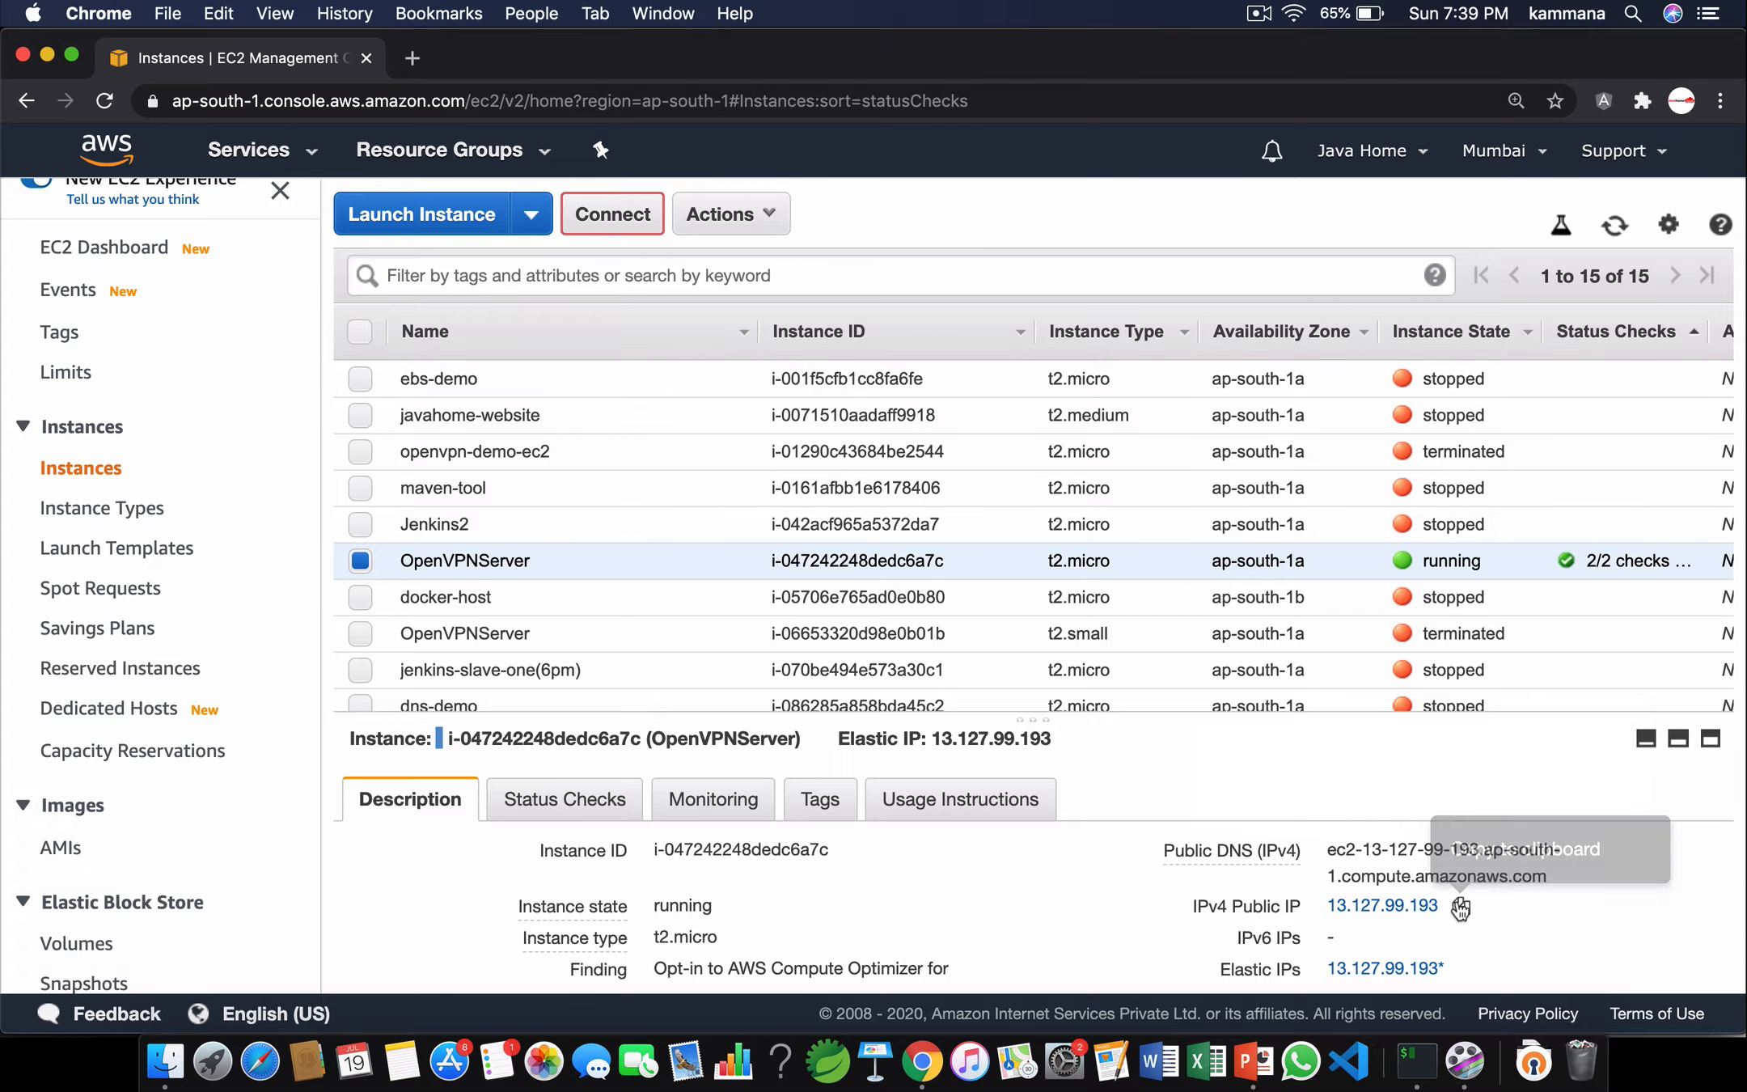
{"action": "left_click", "coordinate": [1461, 906]}
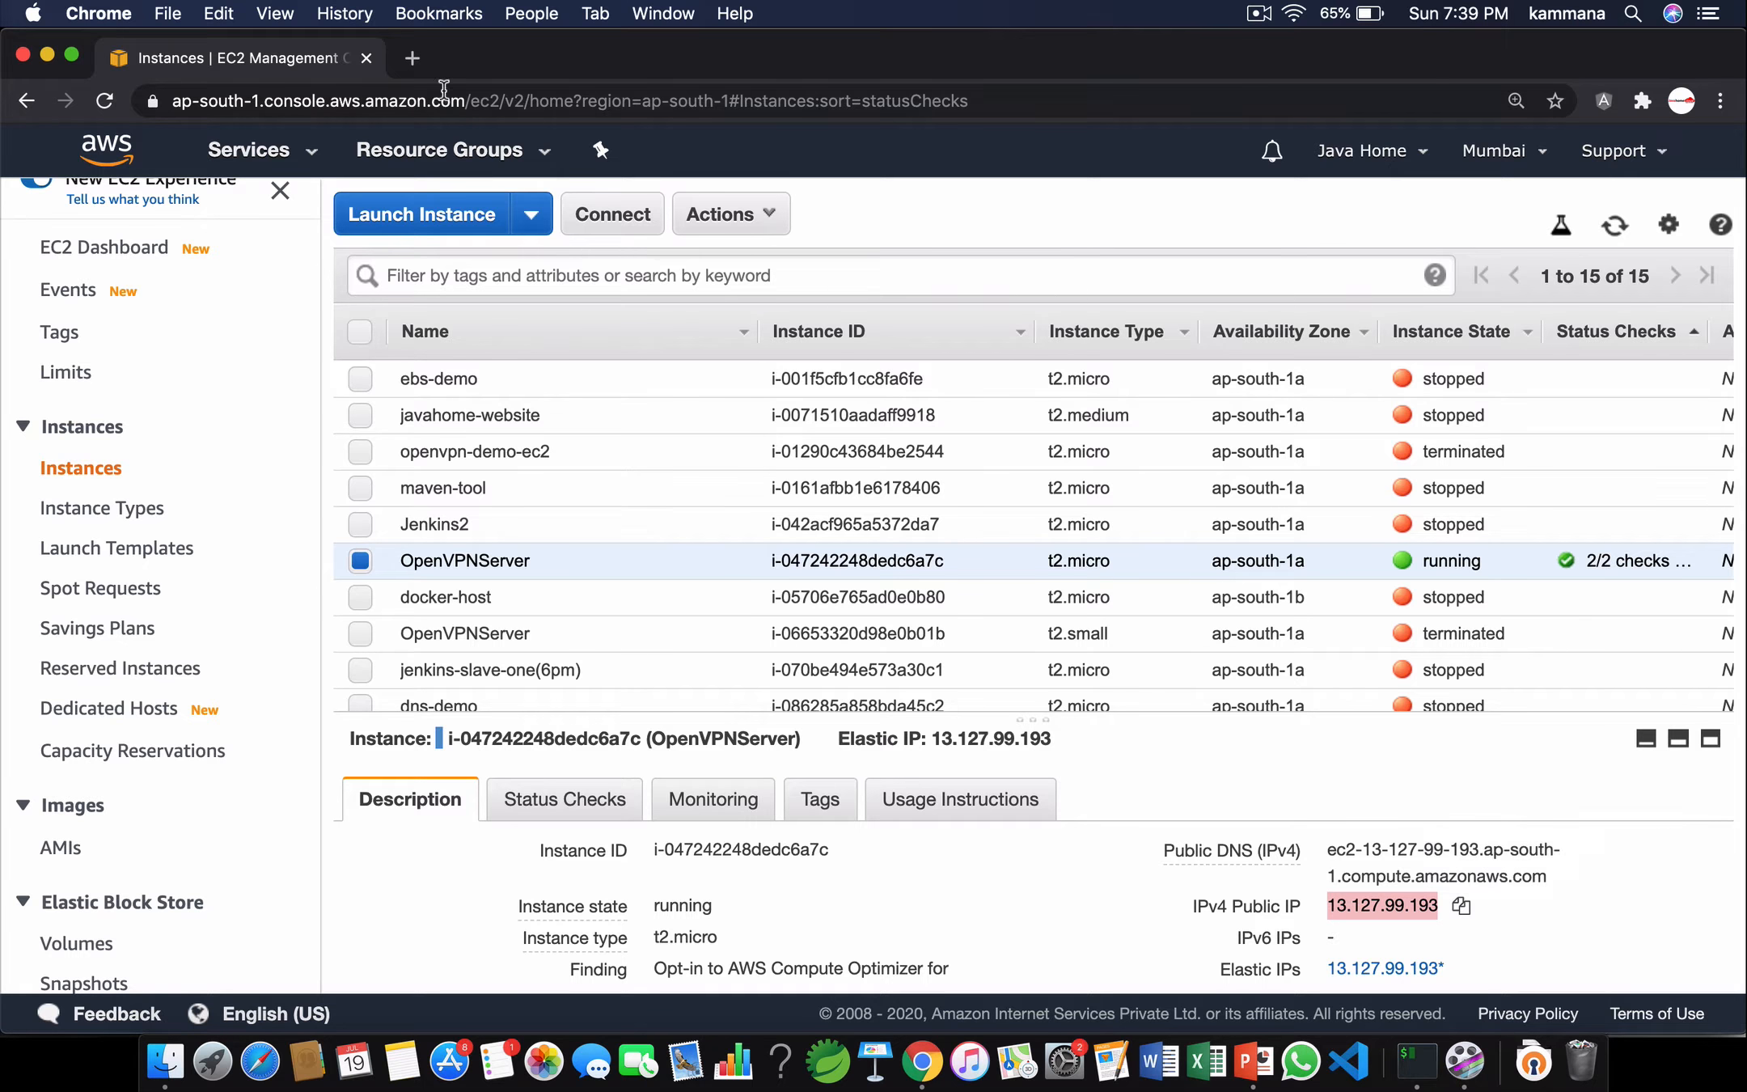
{"action": "left_click", "coordinate": [414, 58]}
{"action": "type", "text": "https://"}
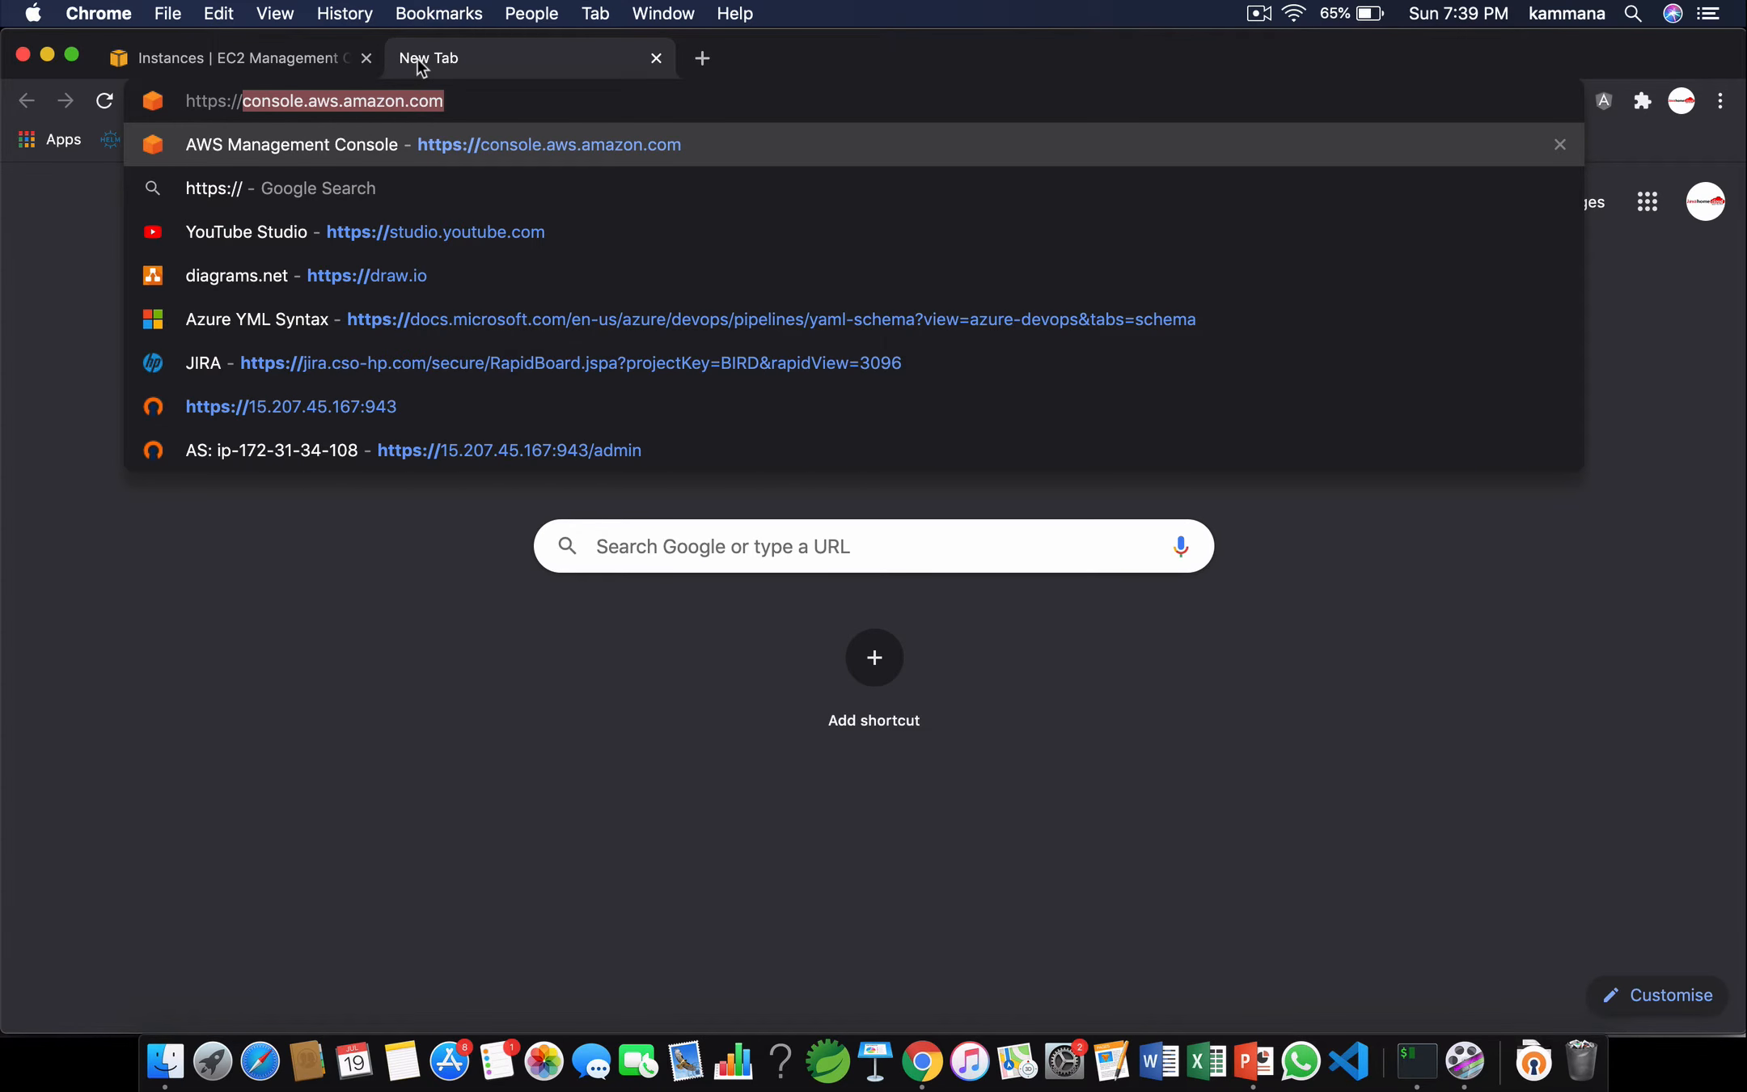
{"action": "key", "text": "super+v"}
{"action": "key", "text": "Return"}
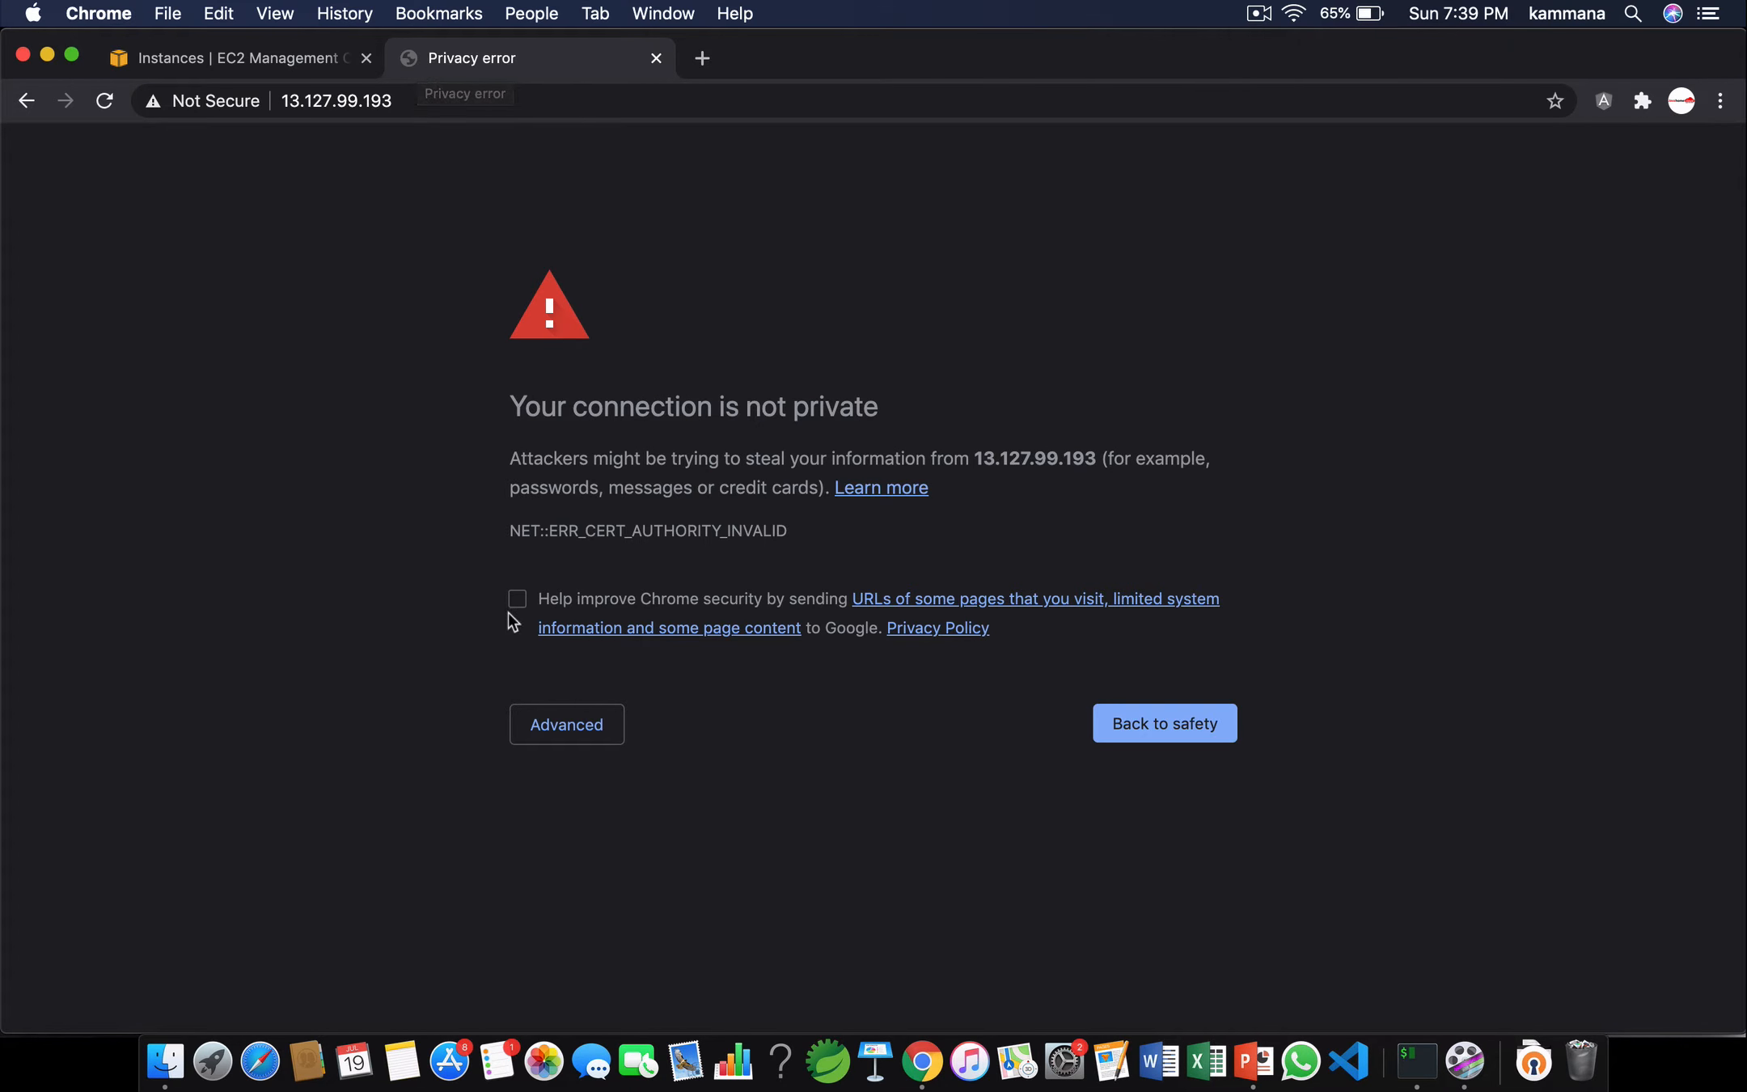
{"action": "left_click", "coordinate": [571, 723]}
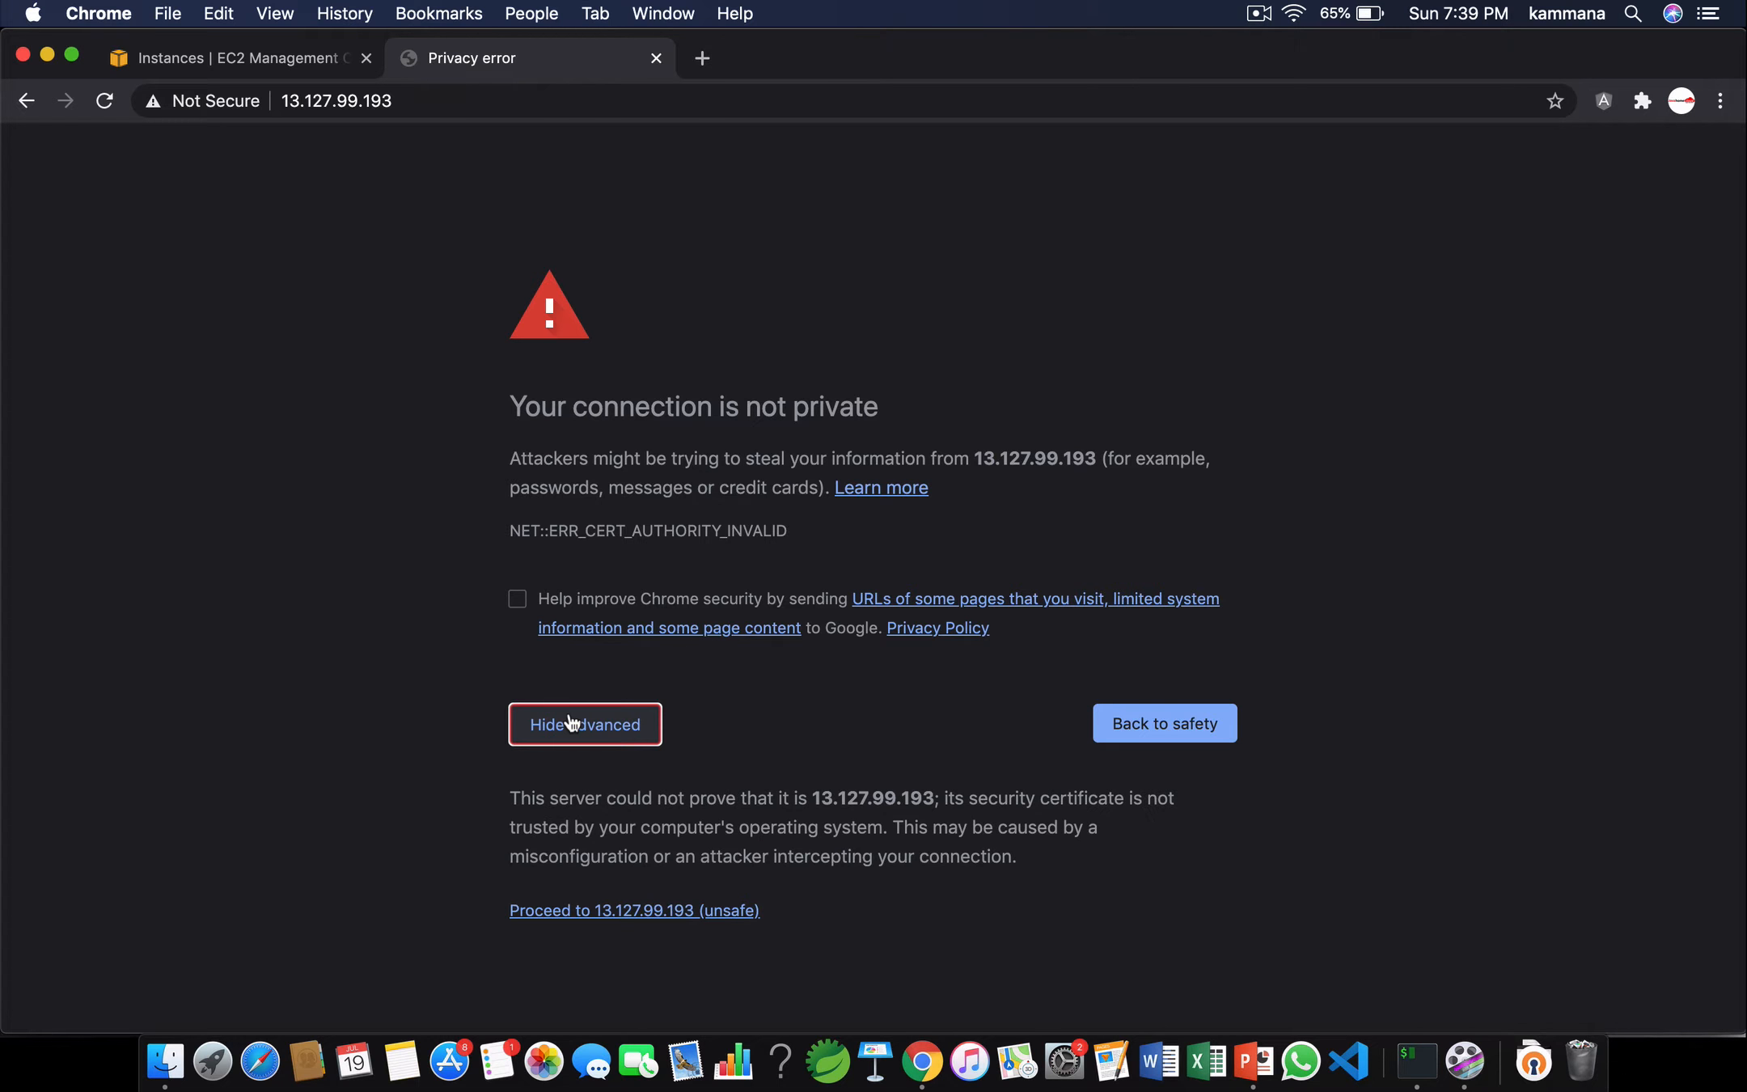
{"action": "left_click", "coordinate": [609, 911]}
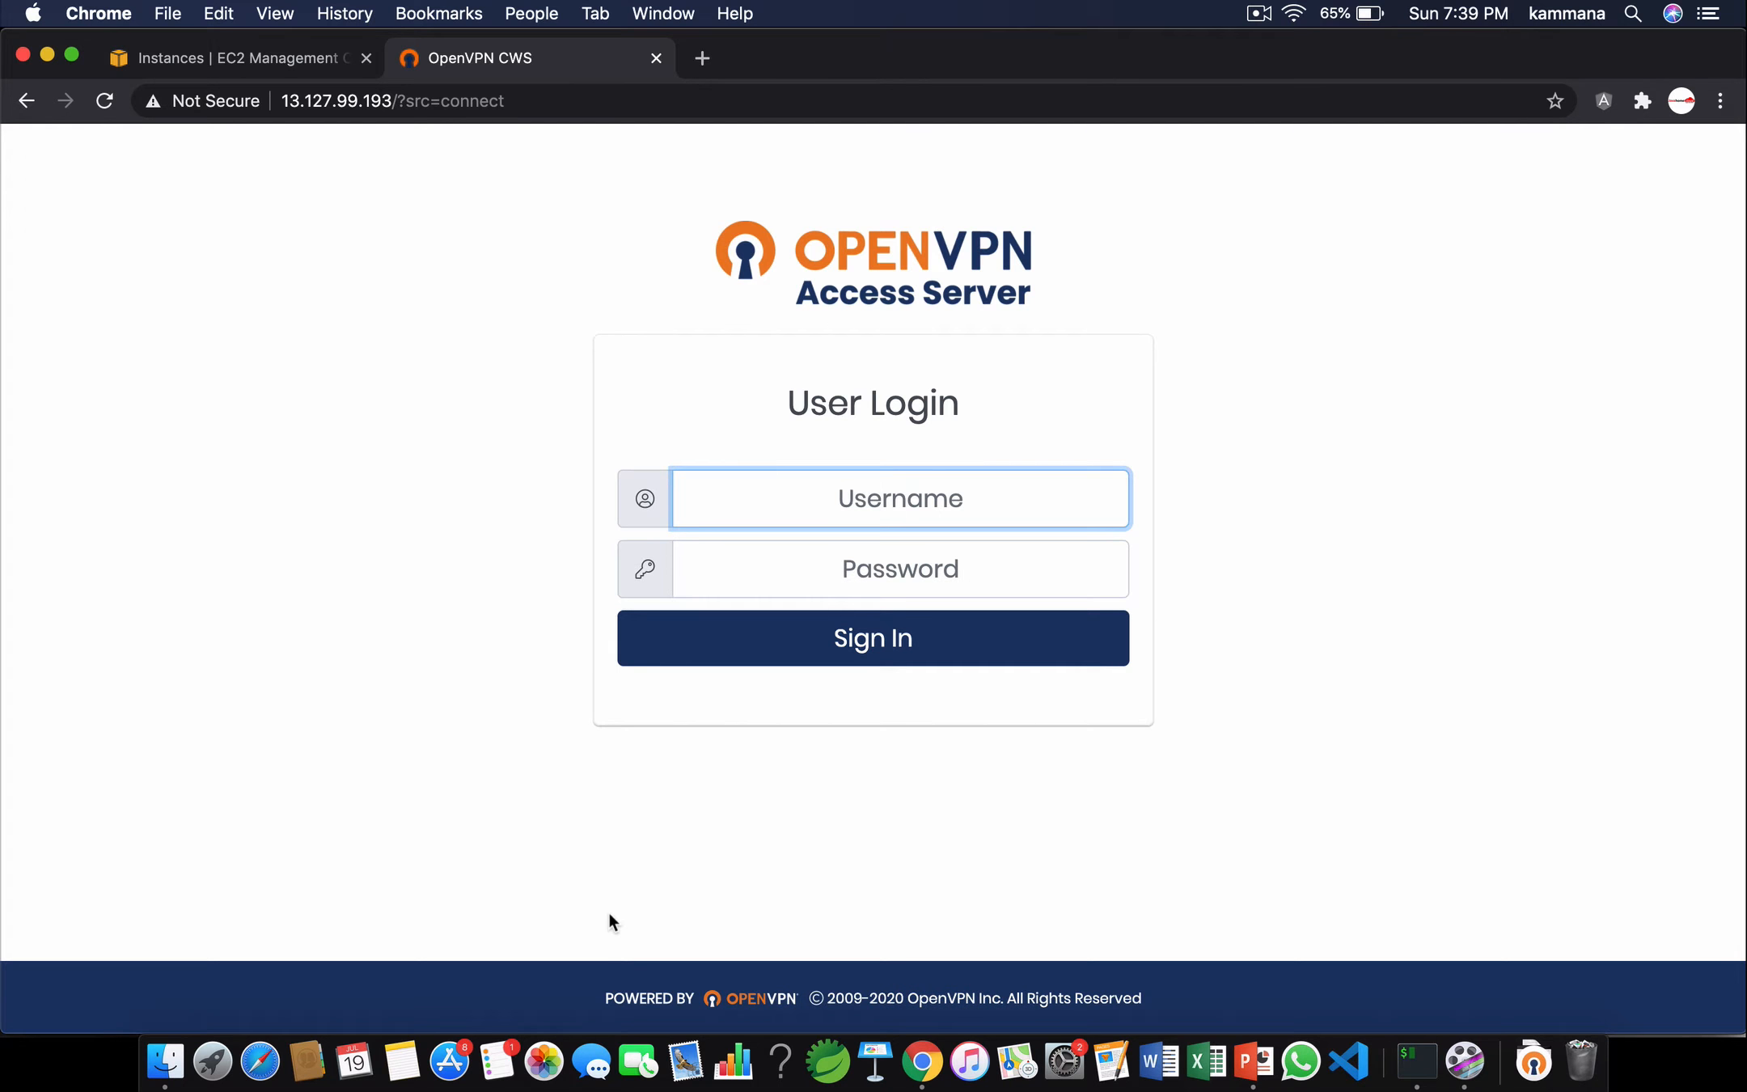
Sign in to the Access Server user page with the username openvpn and the password set for that account in the terminal.
{"action": "type", "text": "op"}
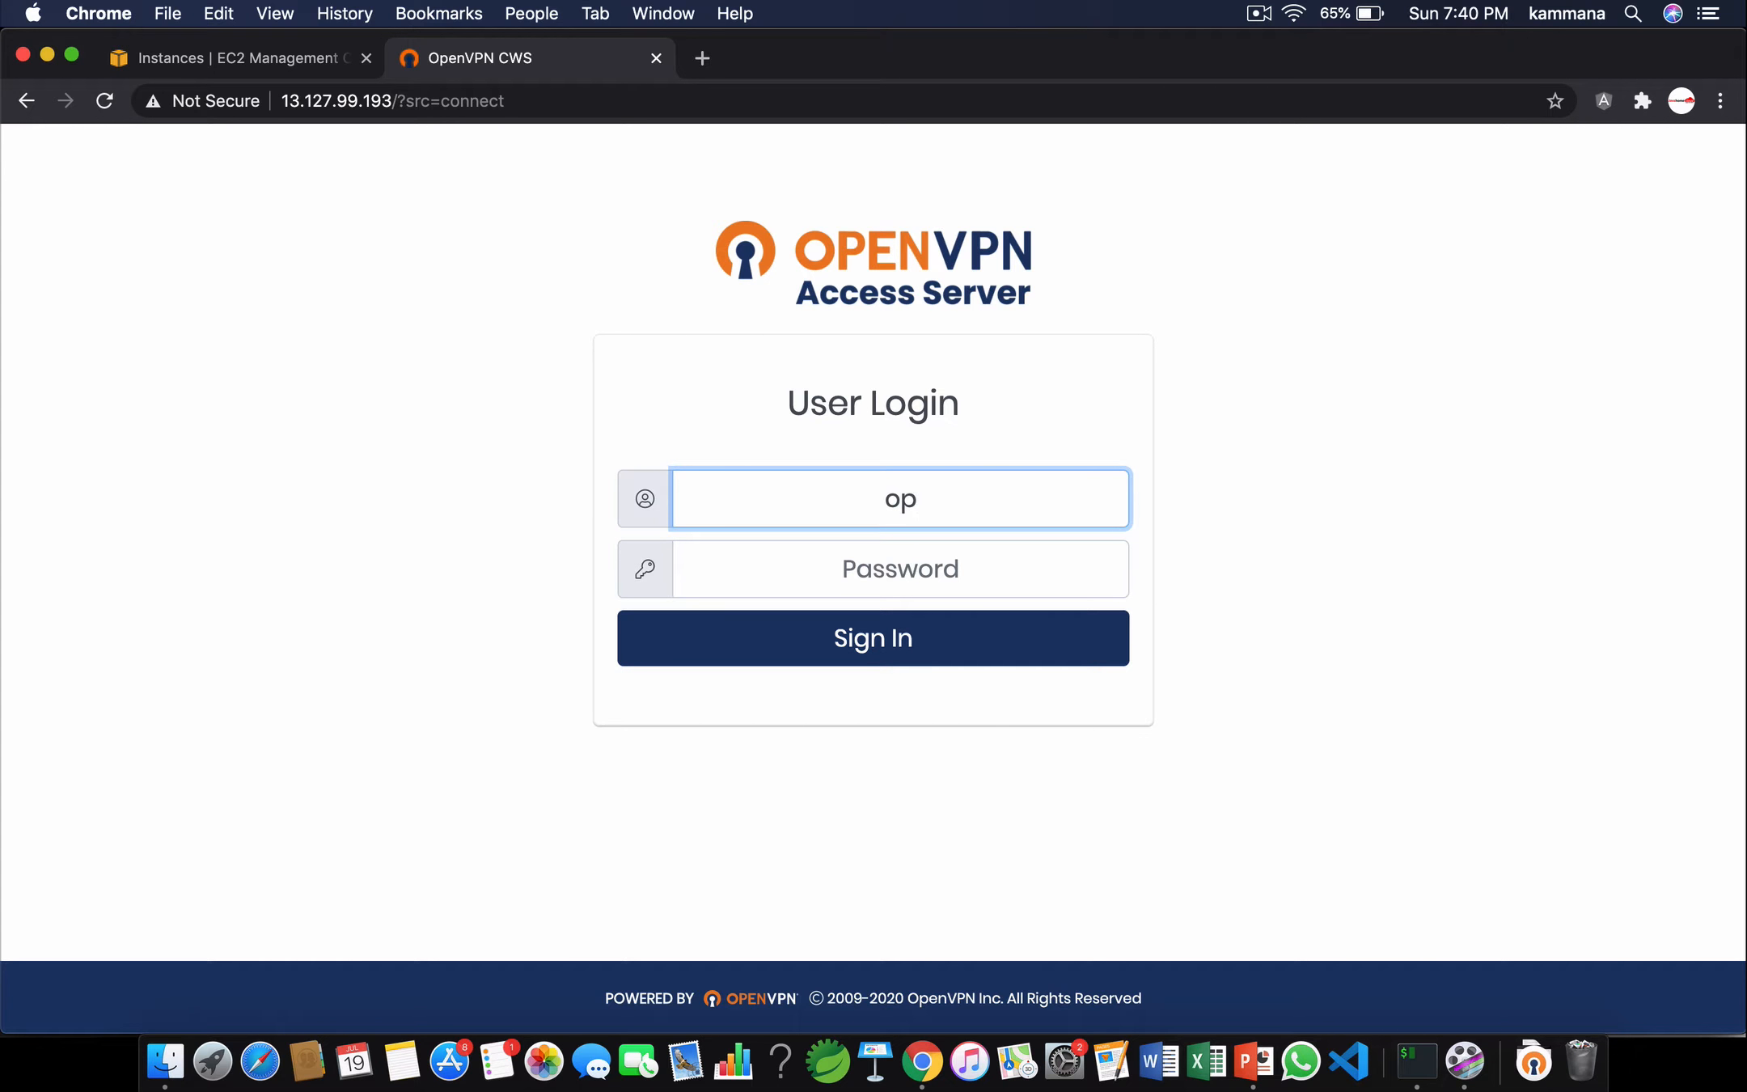
{"action": "type", "text": "envpn"}
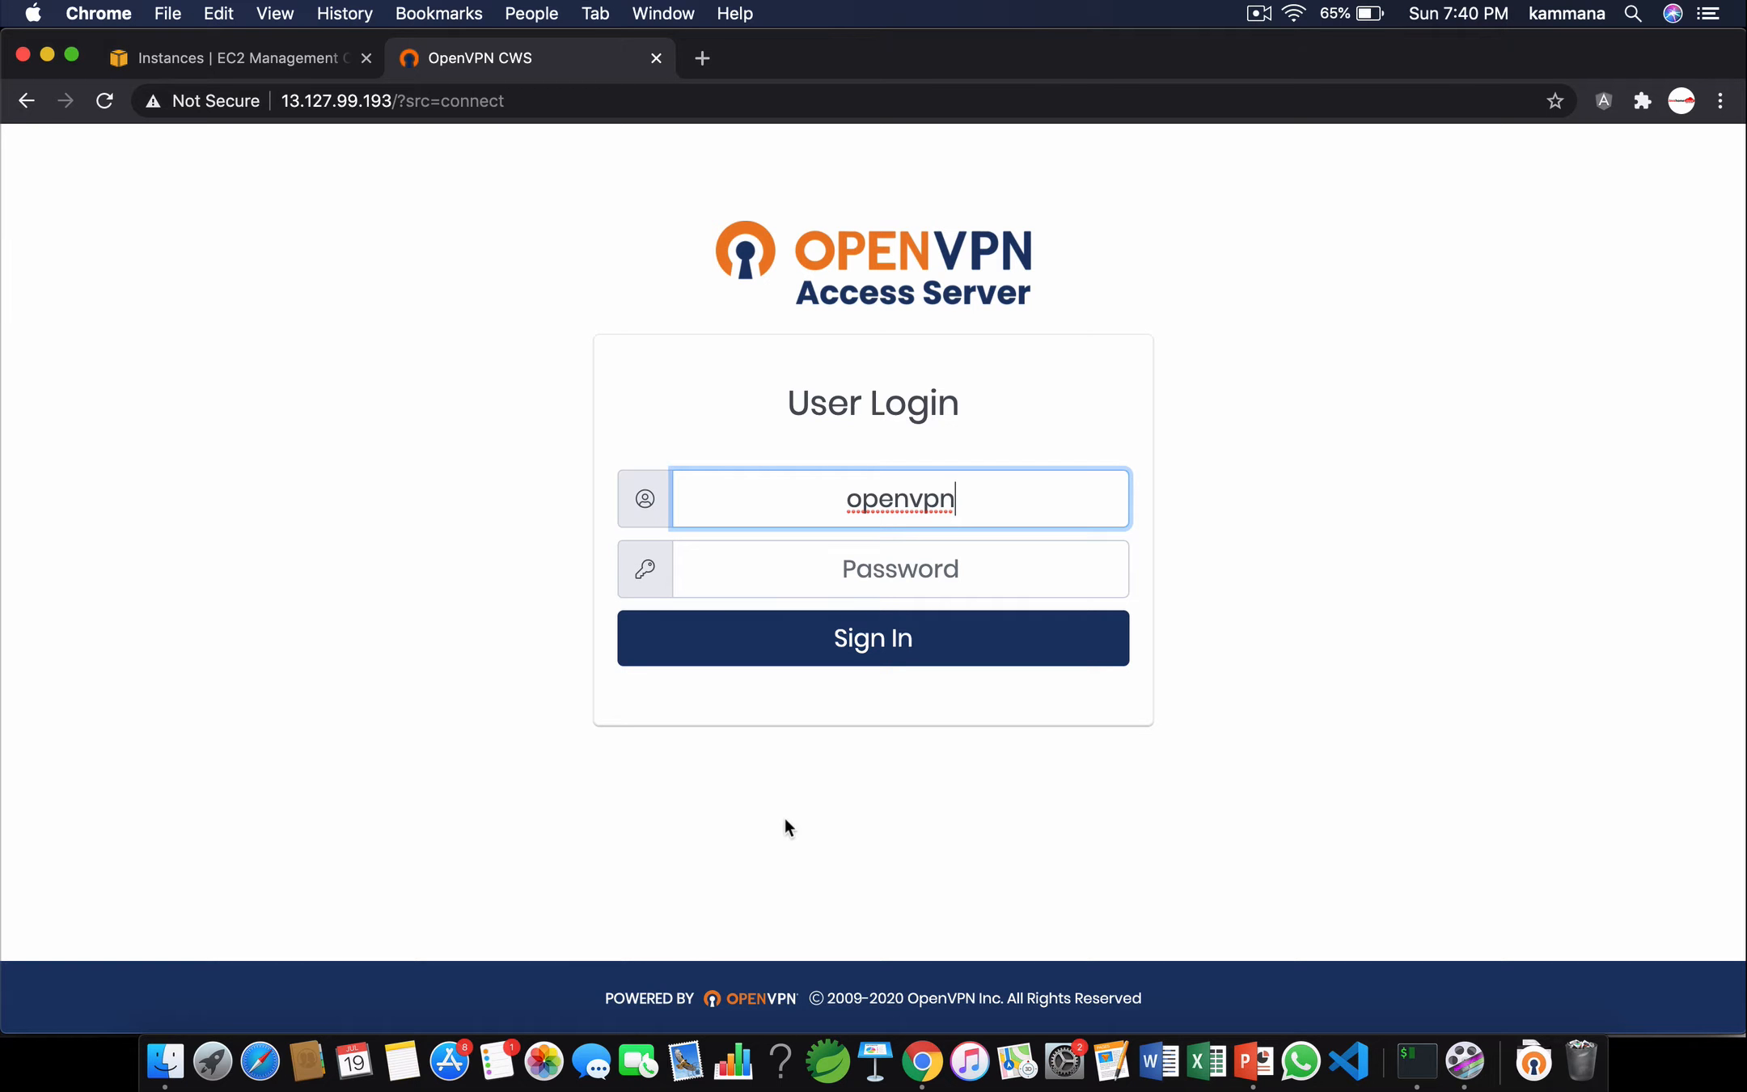
{"action": "left_click", "coordinate": [1415, 1060]}
{"action": "left_click_drag", "start_coordinate": [477, 73], "coordinate": [632, 76]}
{"action": "left_click", "coordinate": [471, 64]}
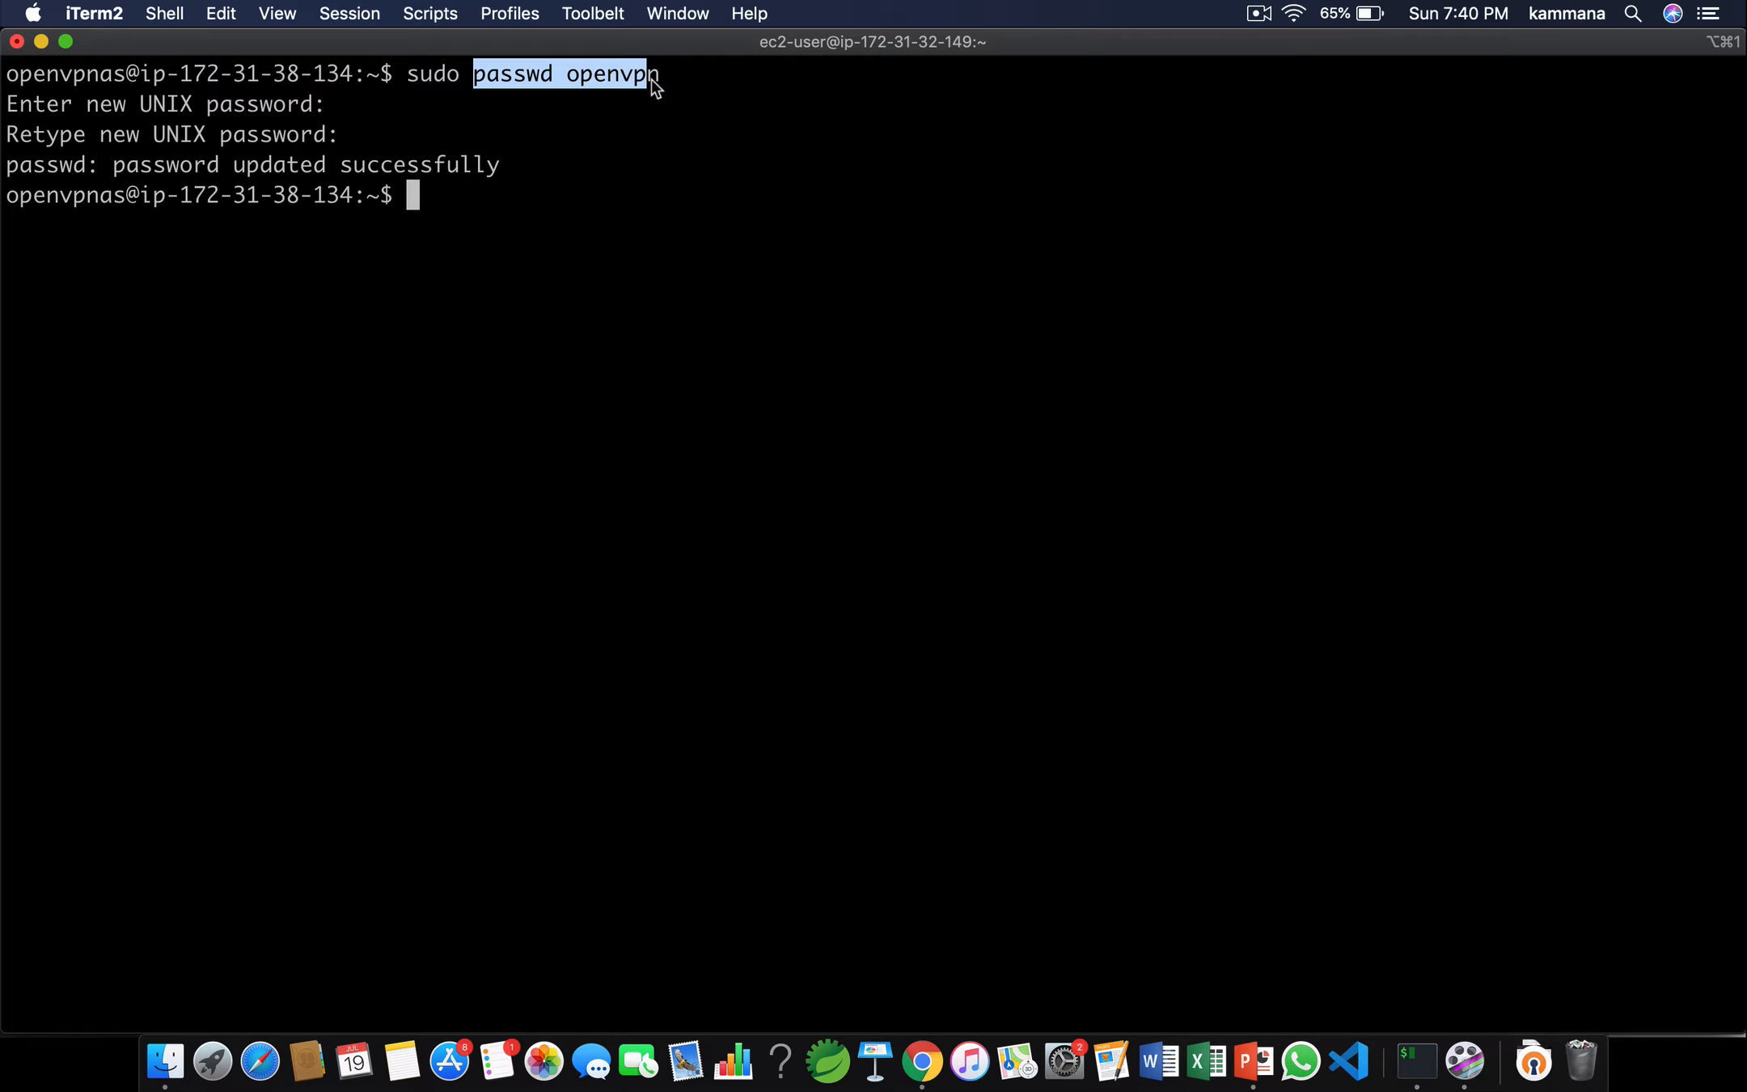
{"action": "key", "text": "super+Tab"}
{"action": "left_click", "coordinate": [799, 560]}
{"action": "type", "text": "•••"}
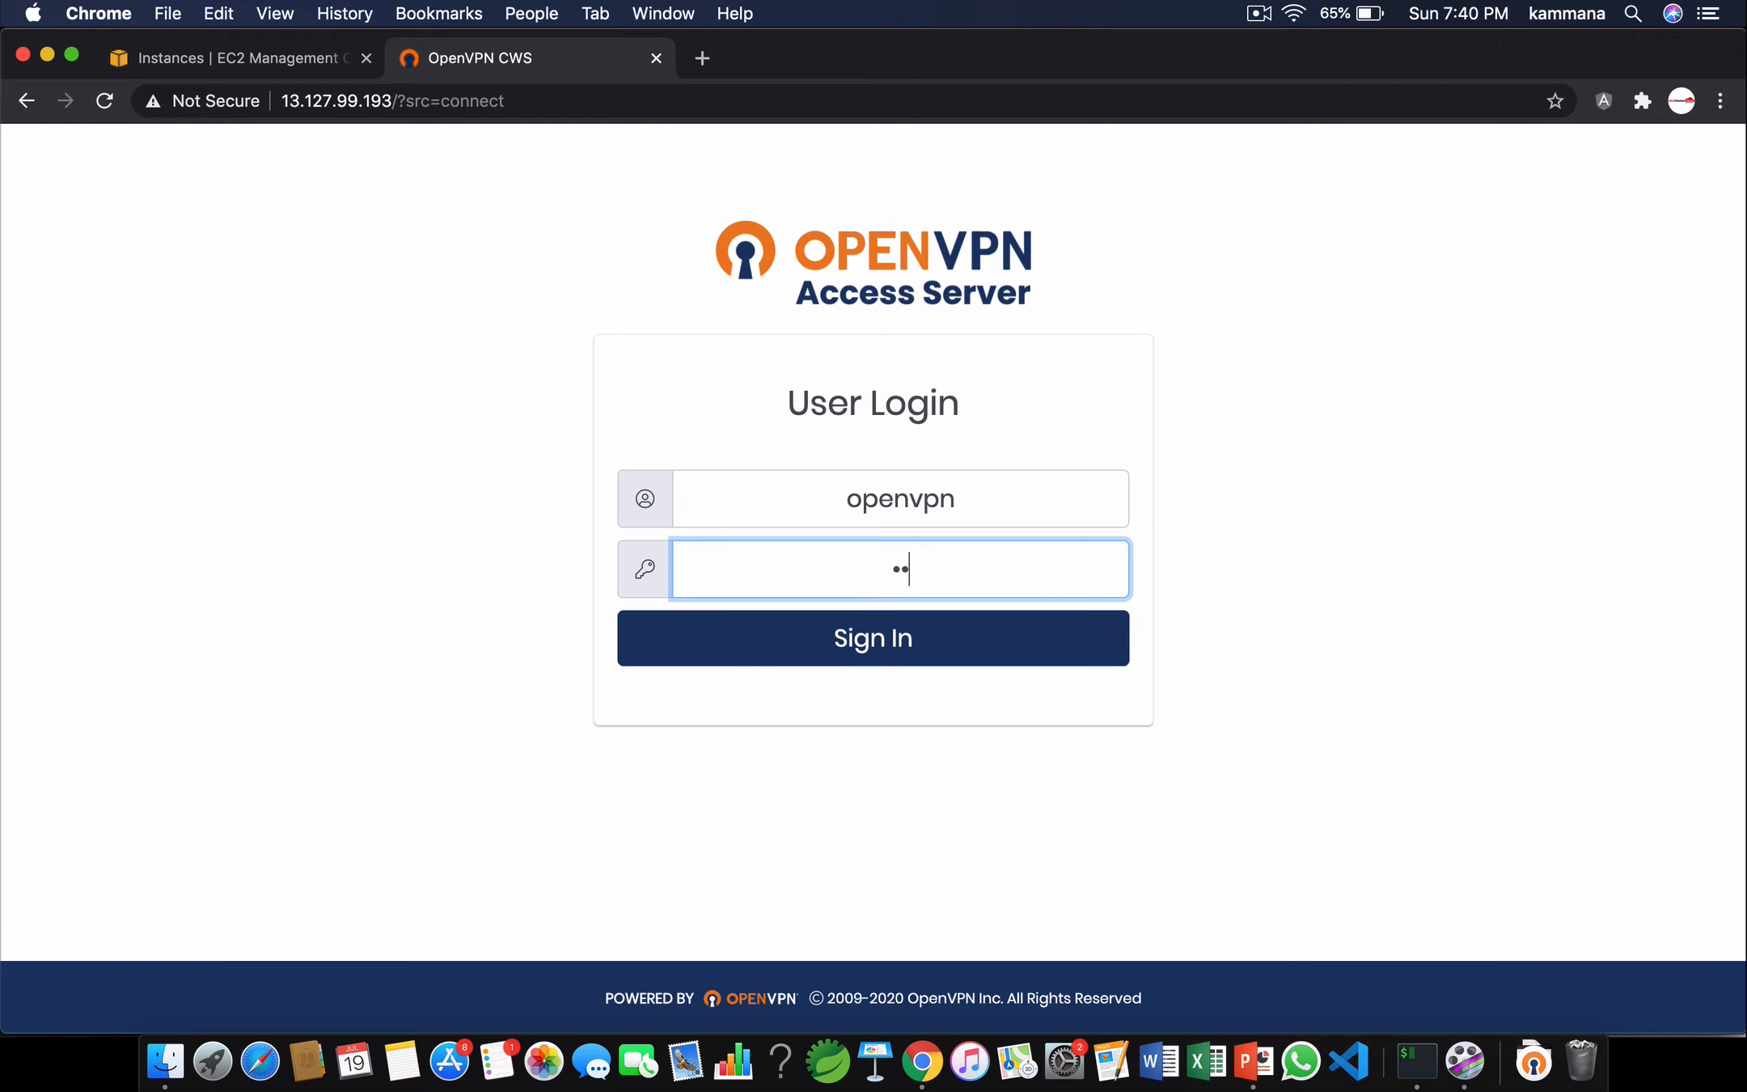
{"action": "type", "text": "••••"}
{"action": "left_click", "coordinate": [890, 645]}
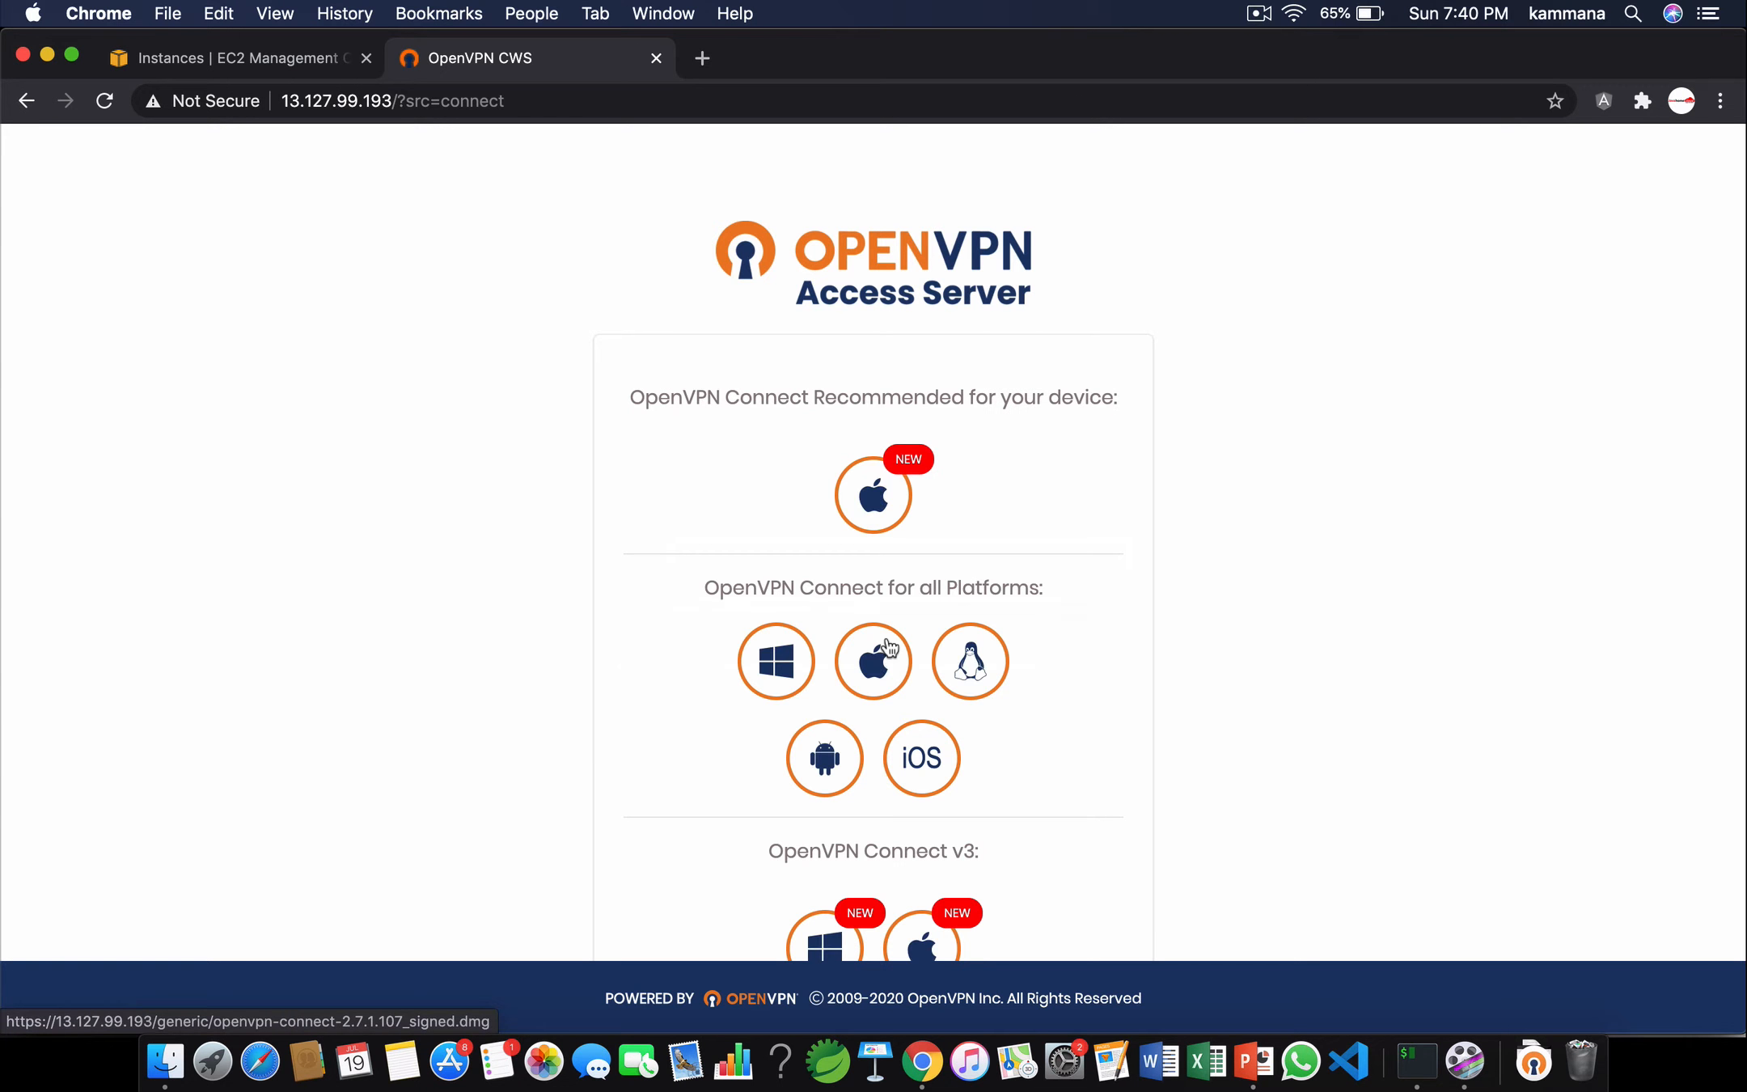
Download the OpenVPN Connect client recommended for this Mac and open its installer package from the disk image.
{"action": "scroll", "coordinate": [890, 647], "scroll_direction": "down", "scroll_amount": 2}
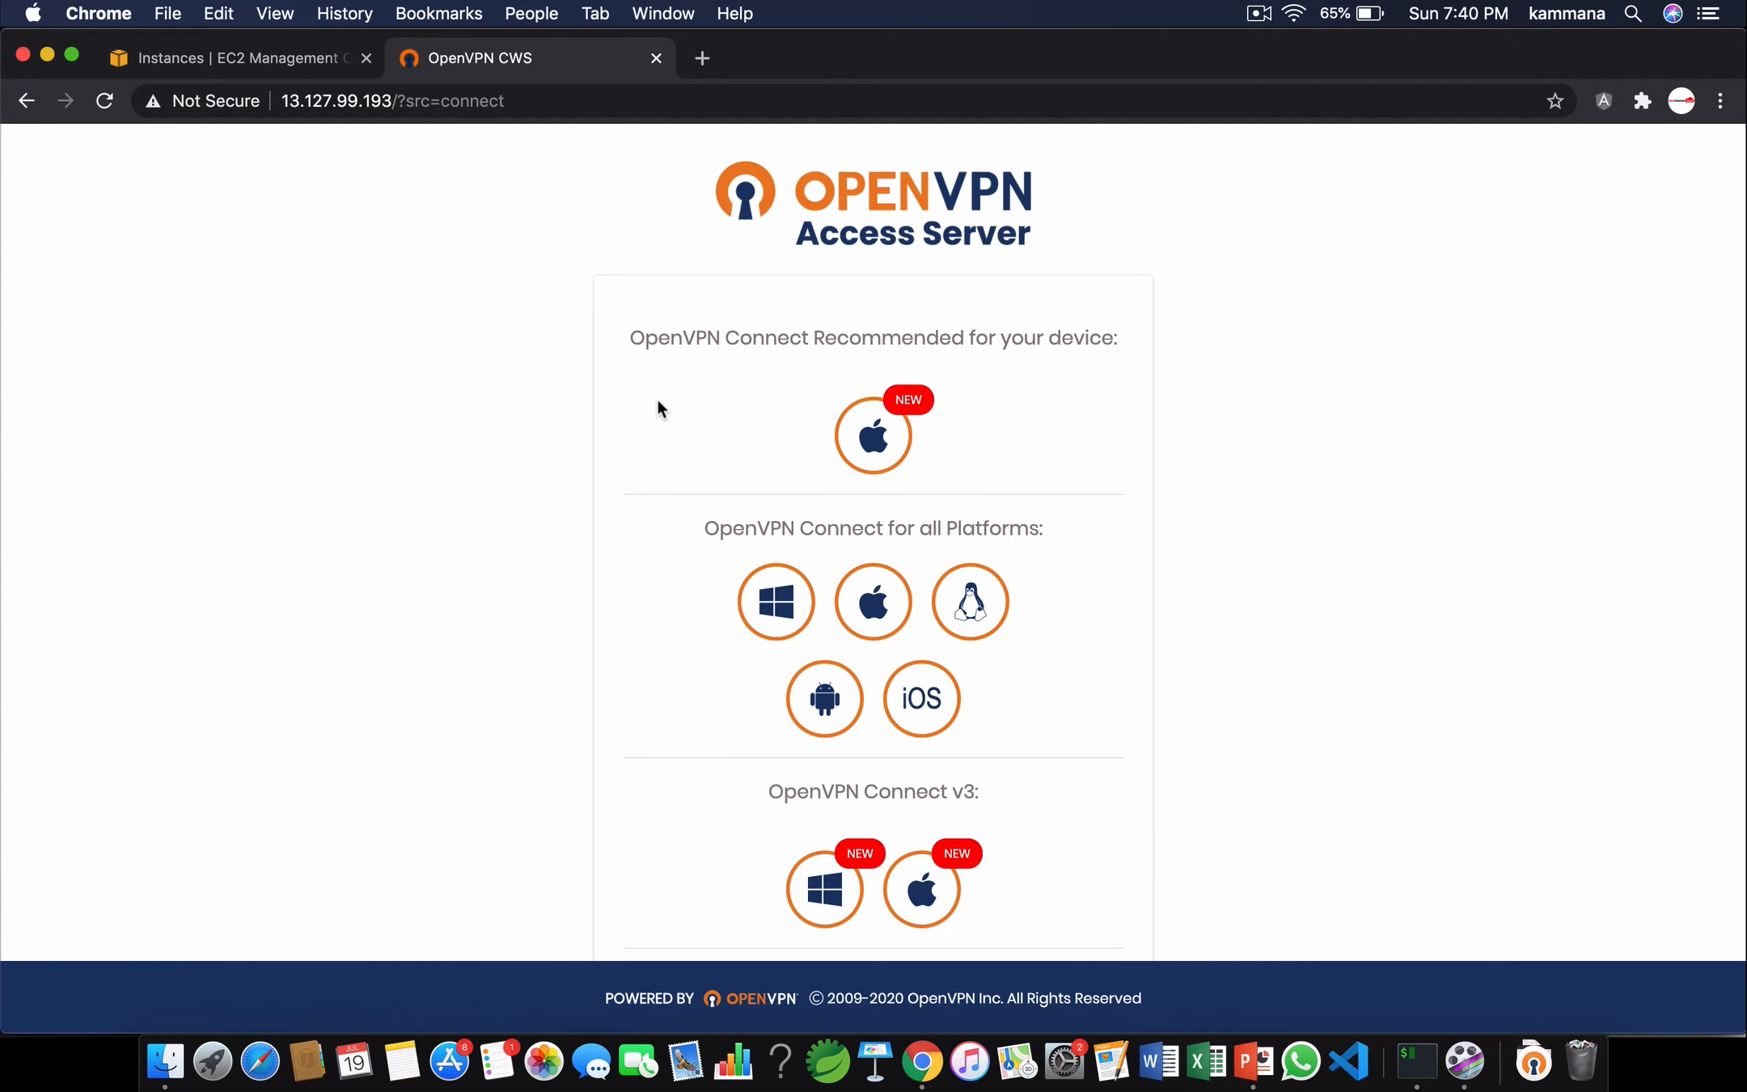
{"action": "left_click", "coordinate": [862, 440]}
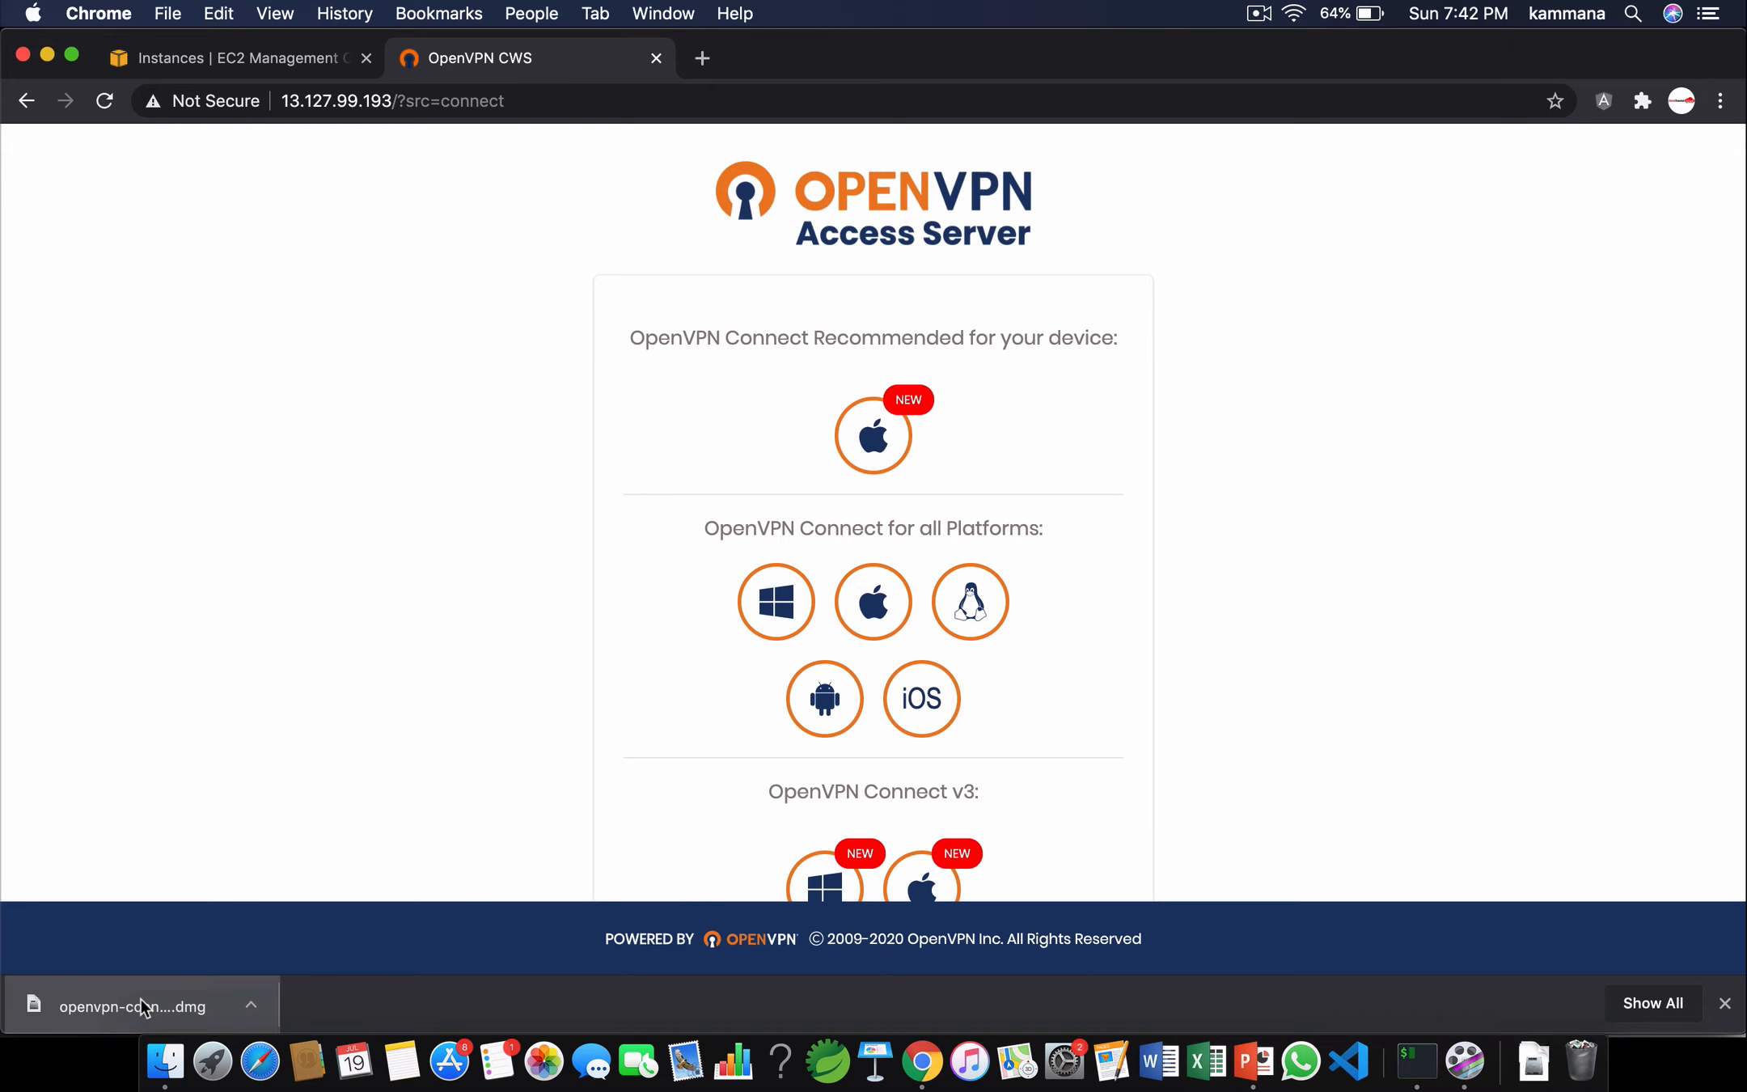
{"action": "left_click", "coordinate": [142, 1007]}
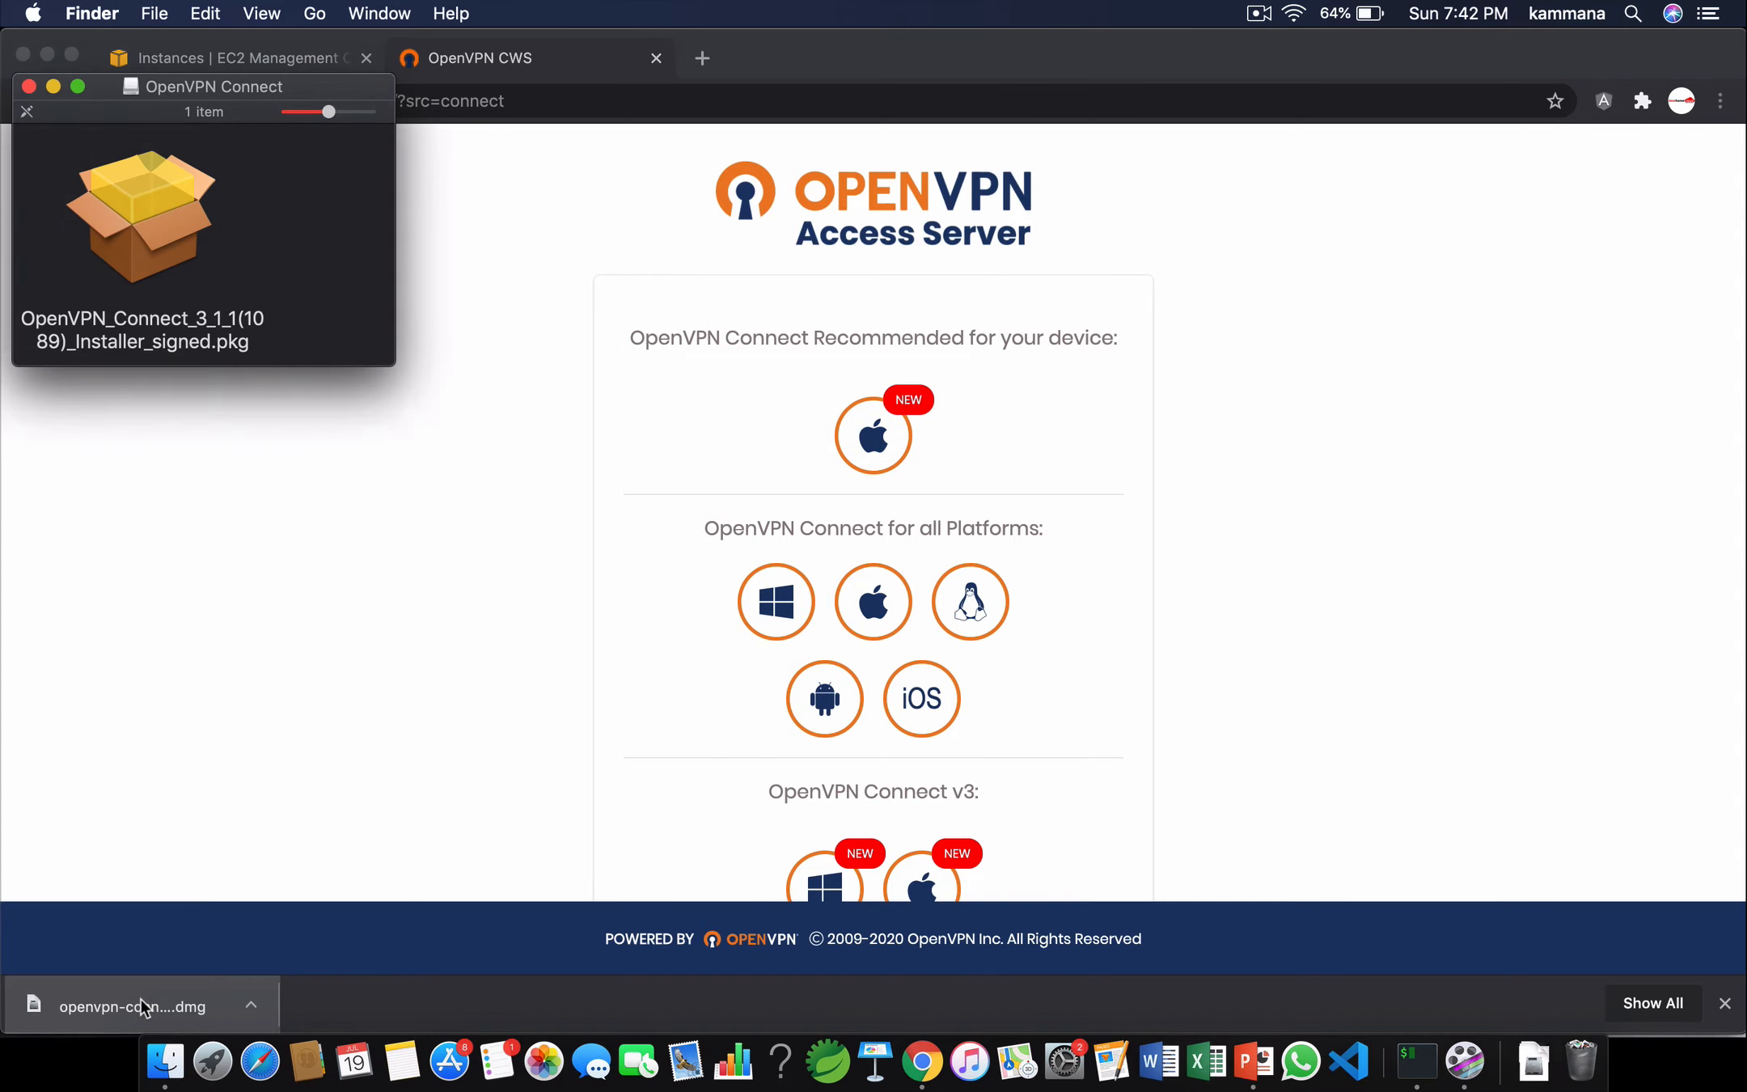
{"action": "double_click", "coordinate": [125, 211]}
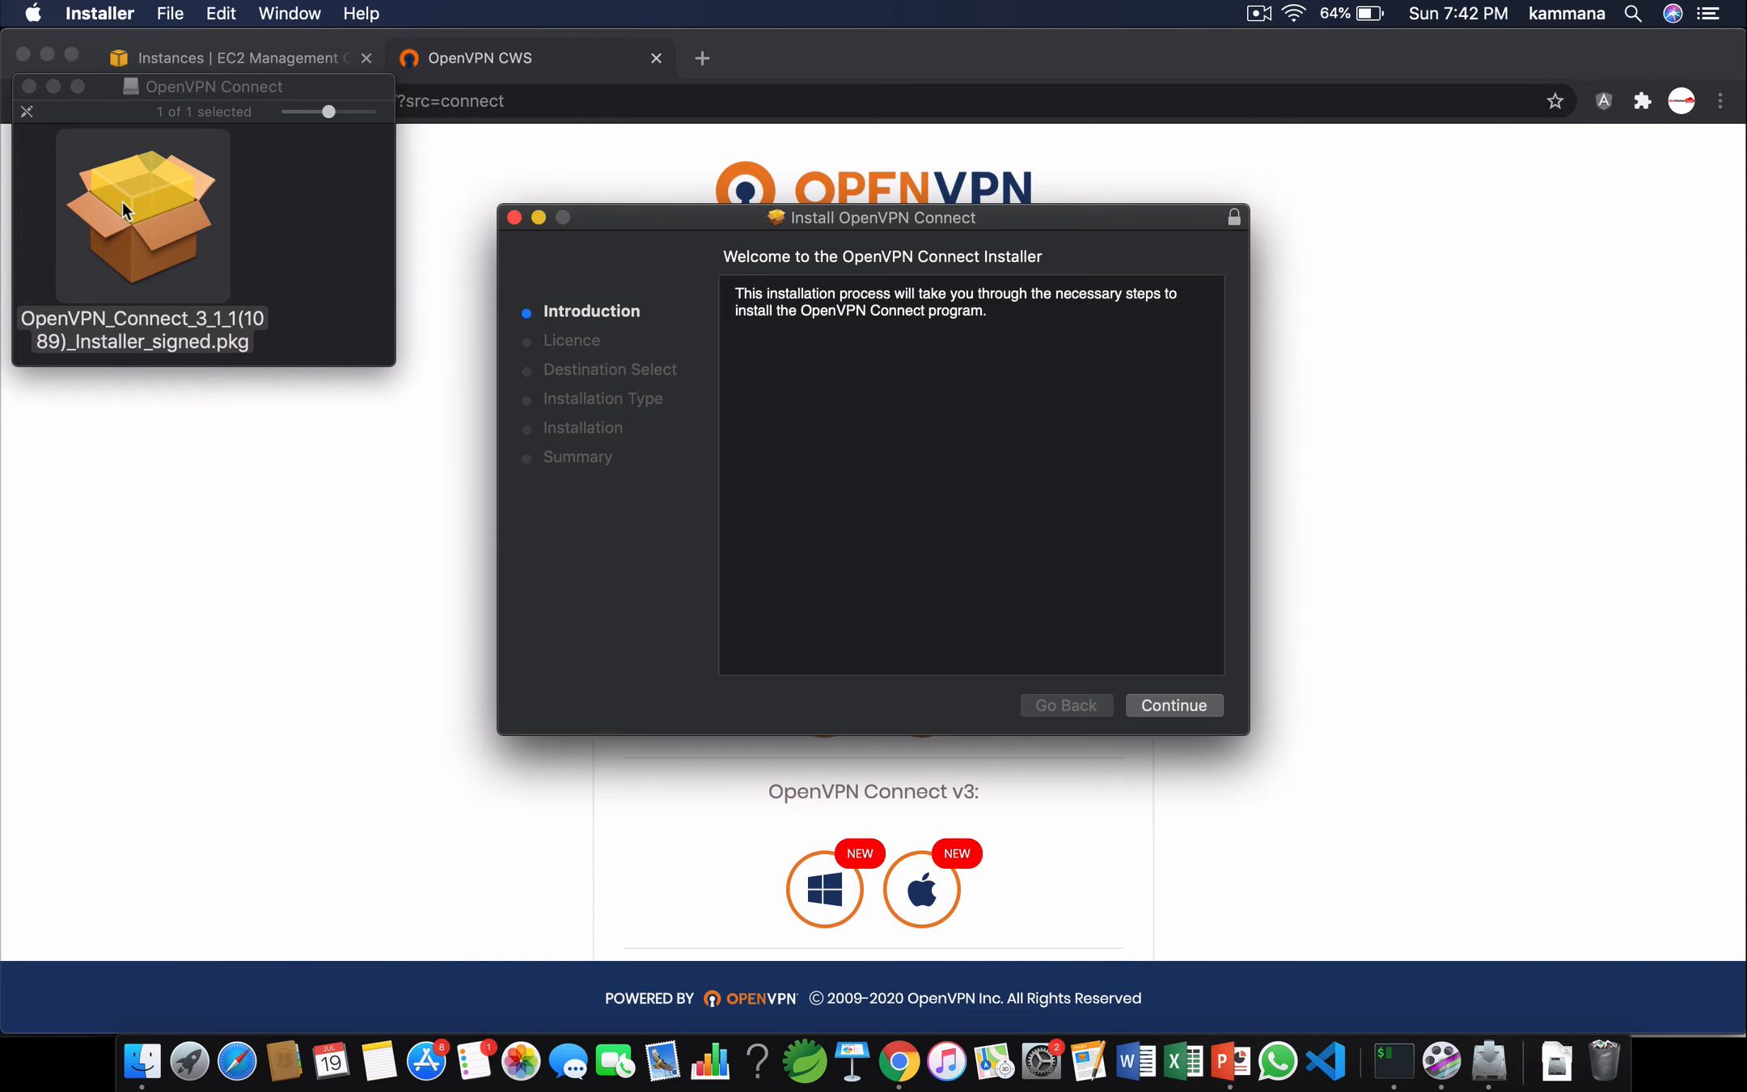
Install OpenVPN Connect with the standard installation, agreeing to the licence, and move the installer to the Trash.
{"action": "left_click", "coordinate": [1168, 716]}
{"action": "left_click", "coordinate": [1166, 705]}
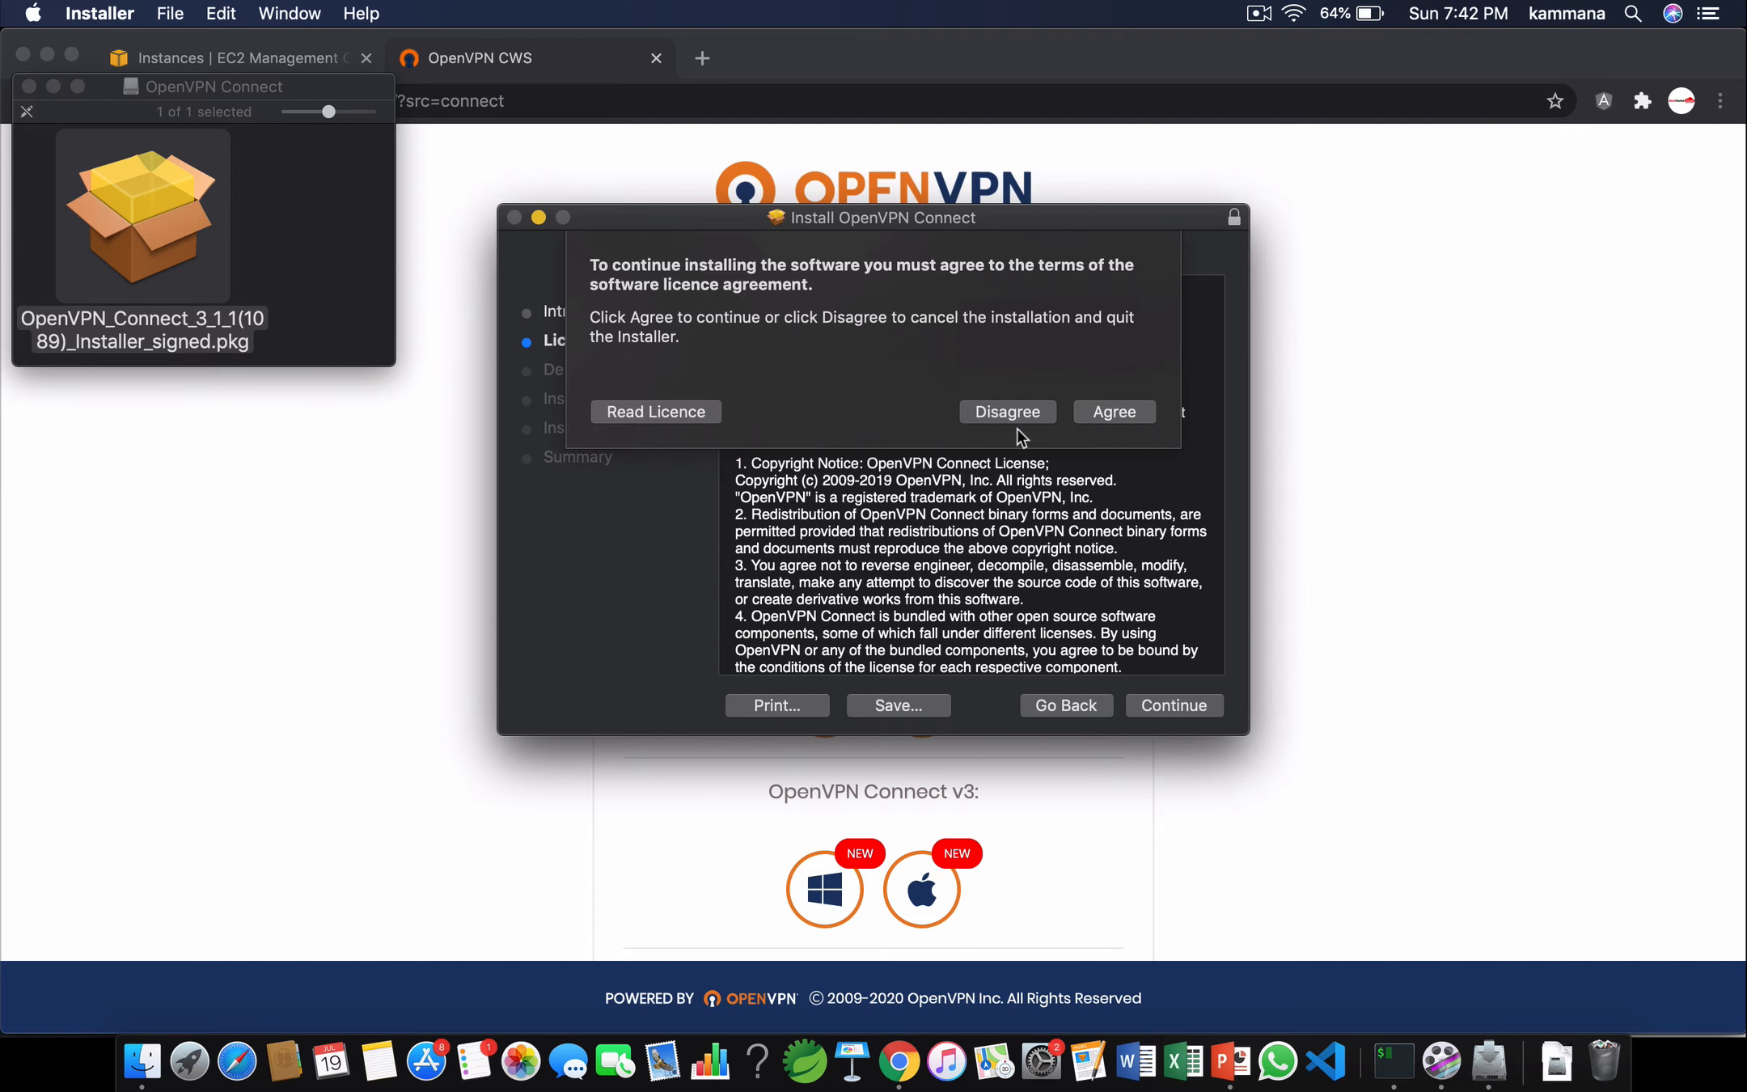
{"action": "left_click", "coordinate": [1104, 411]}
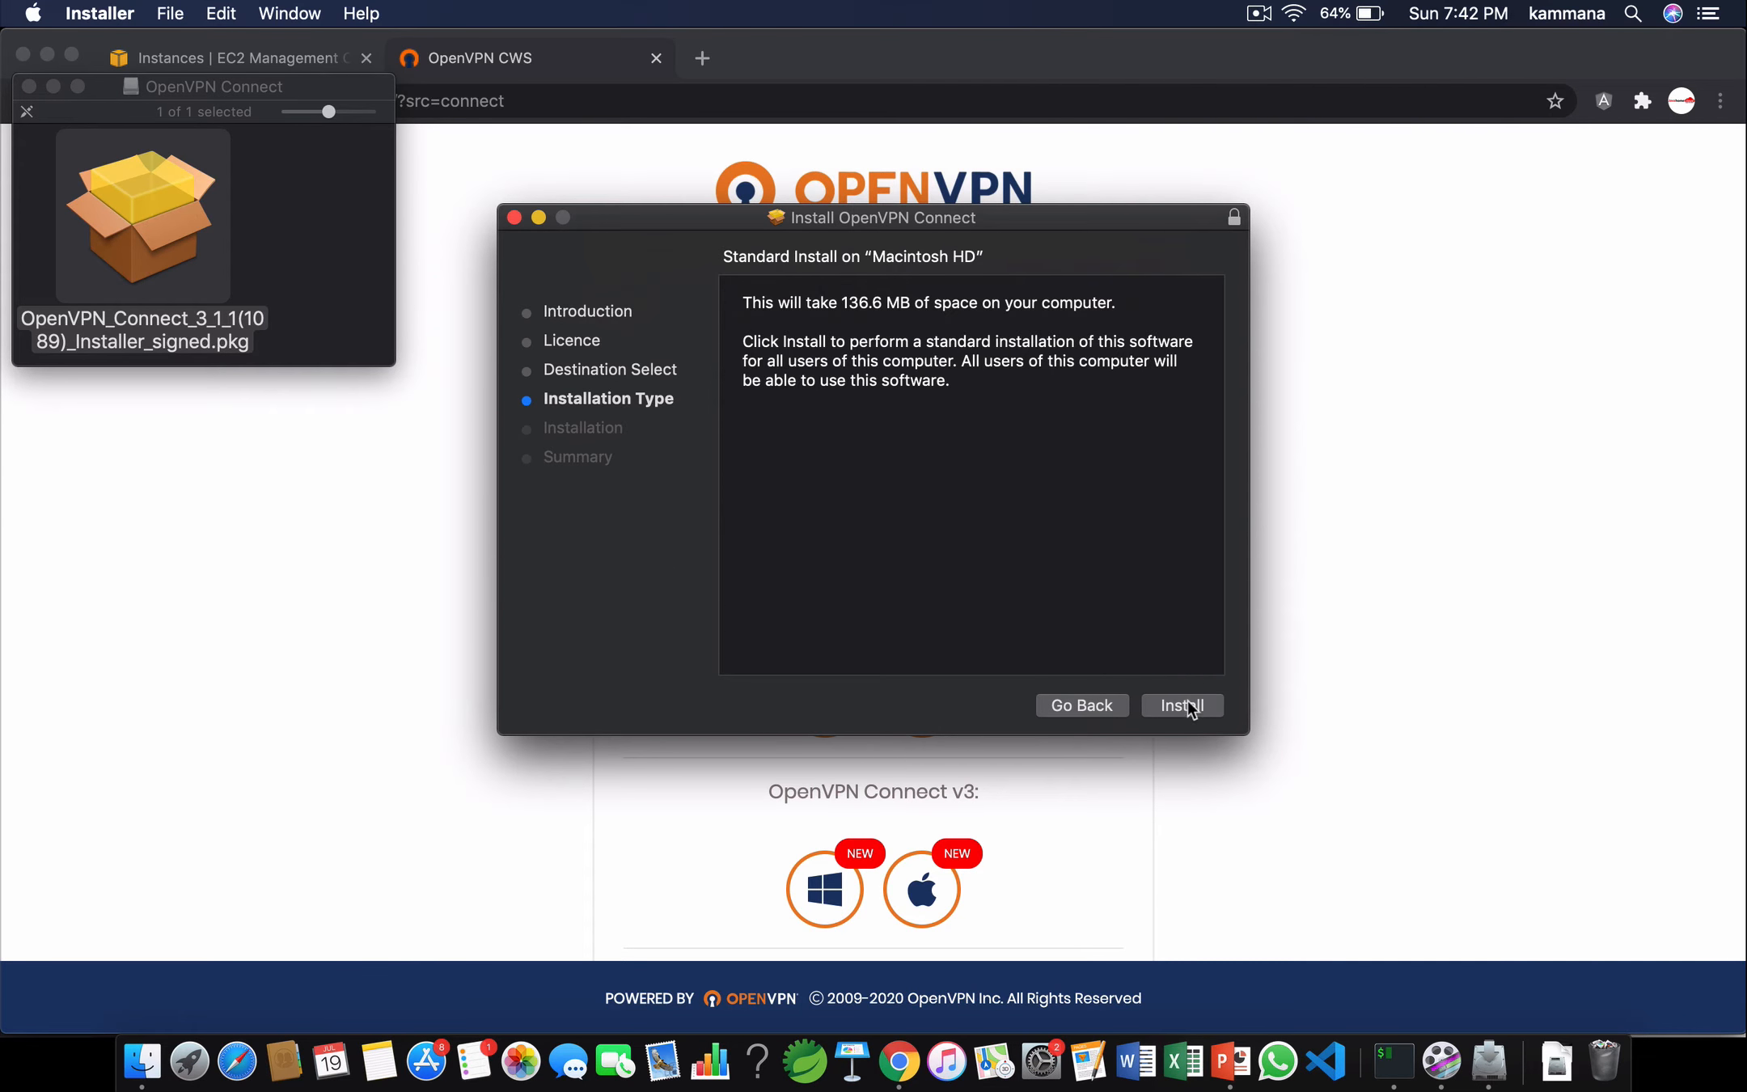
{"action": "left_click", "coordinate": [1185, 706]}
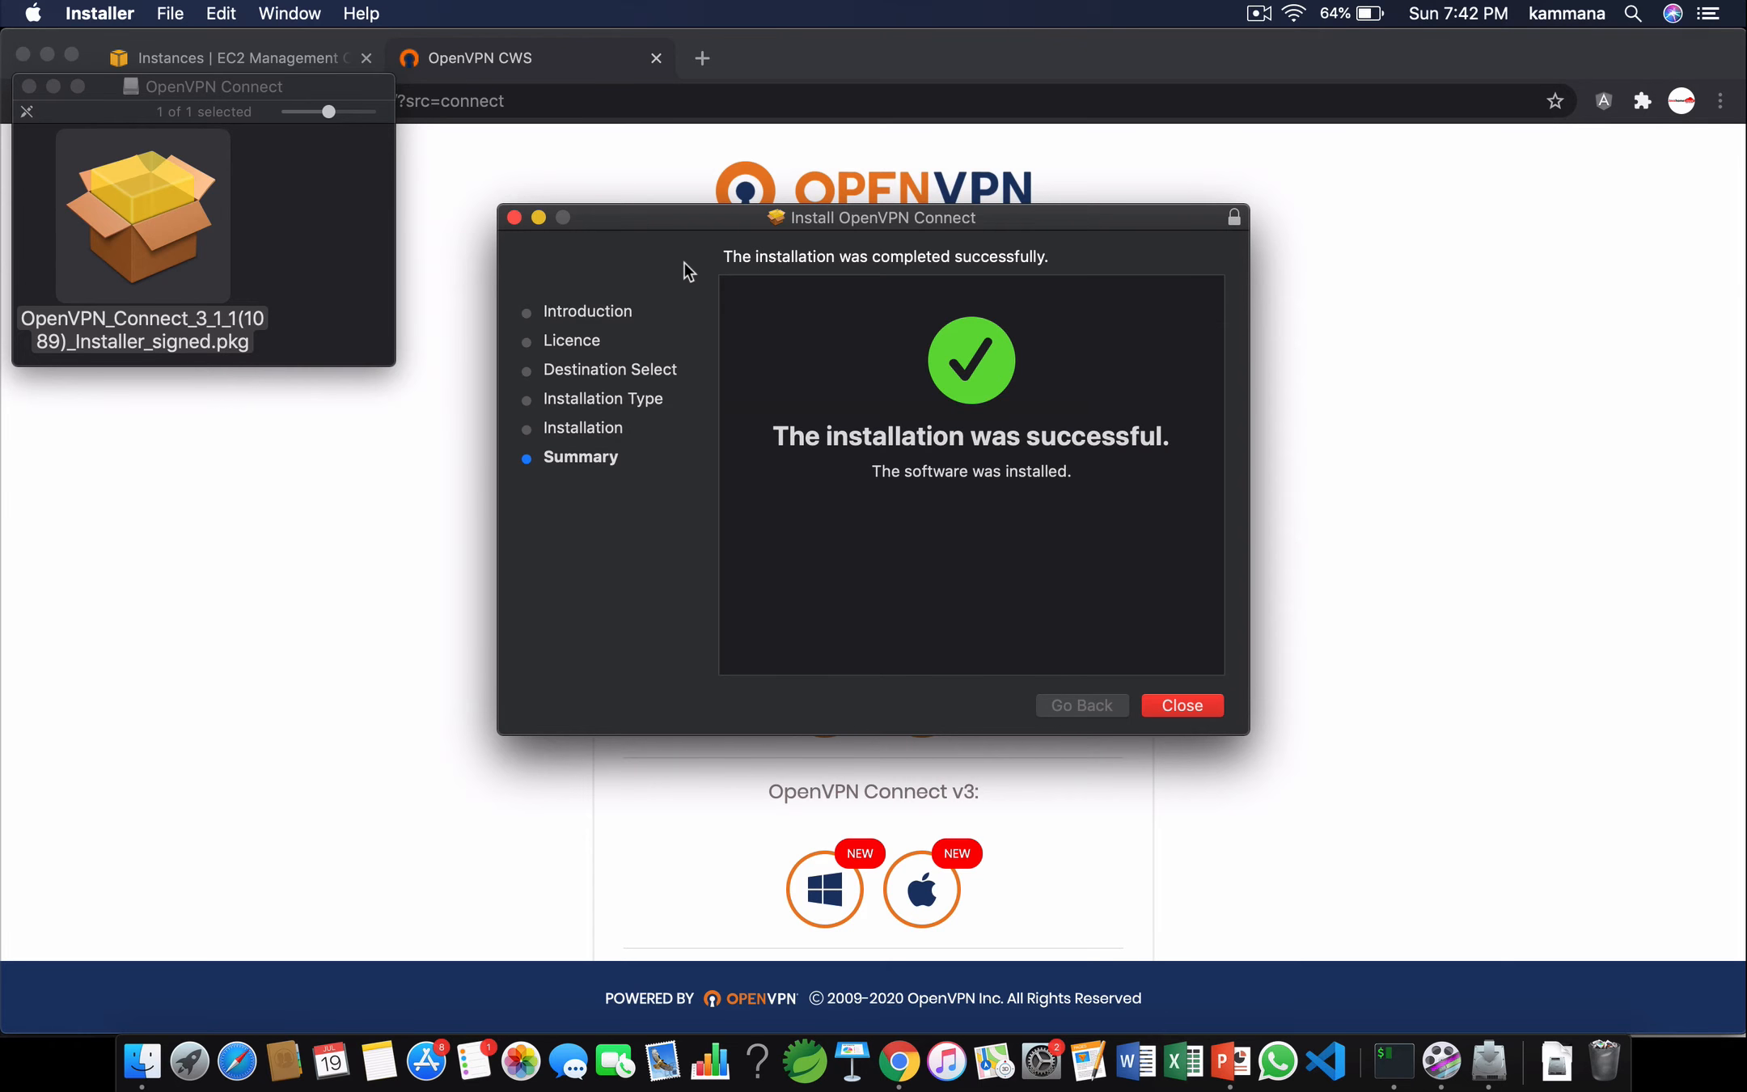
{"action": "left_click", "coordinate": [1196, 705]}
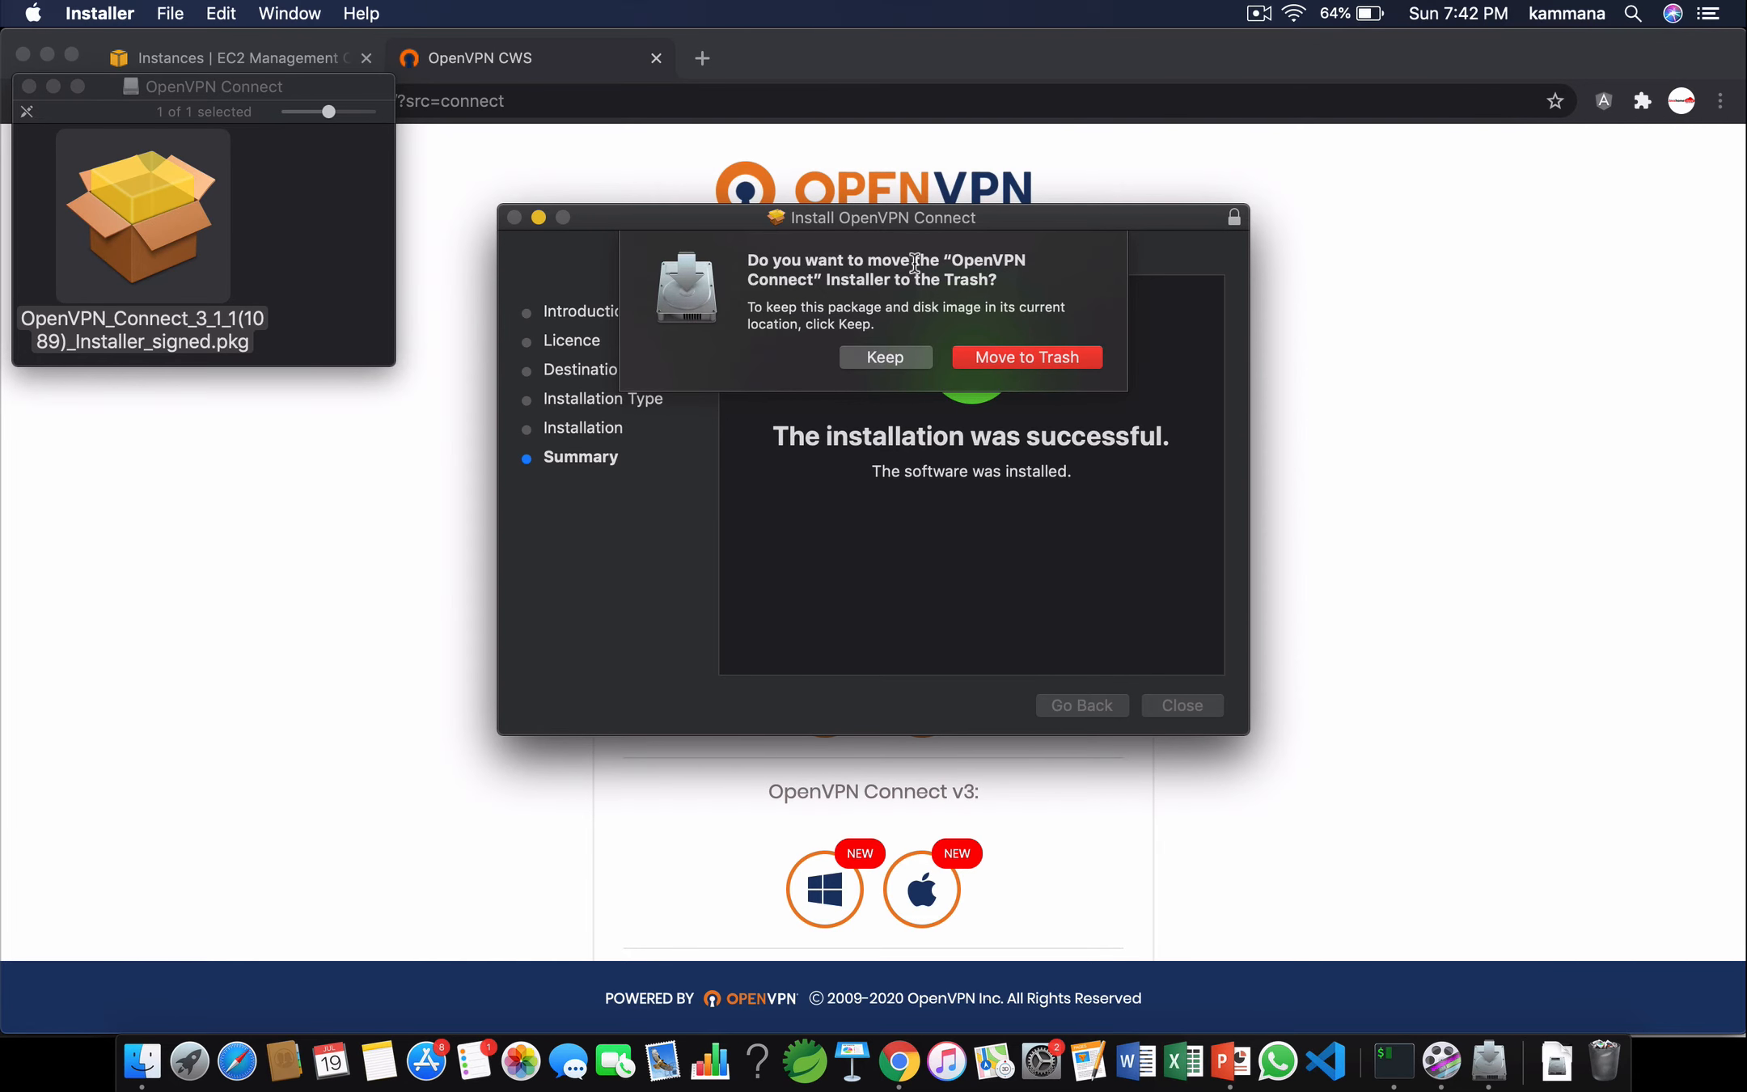
{"action": "left_click", "coordinate": [1027, 357]}
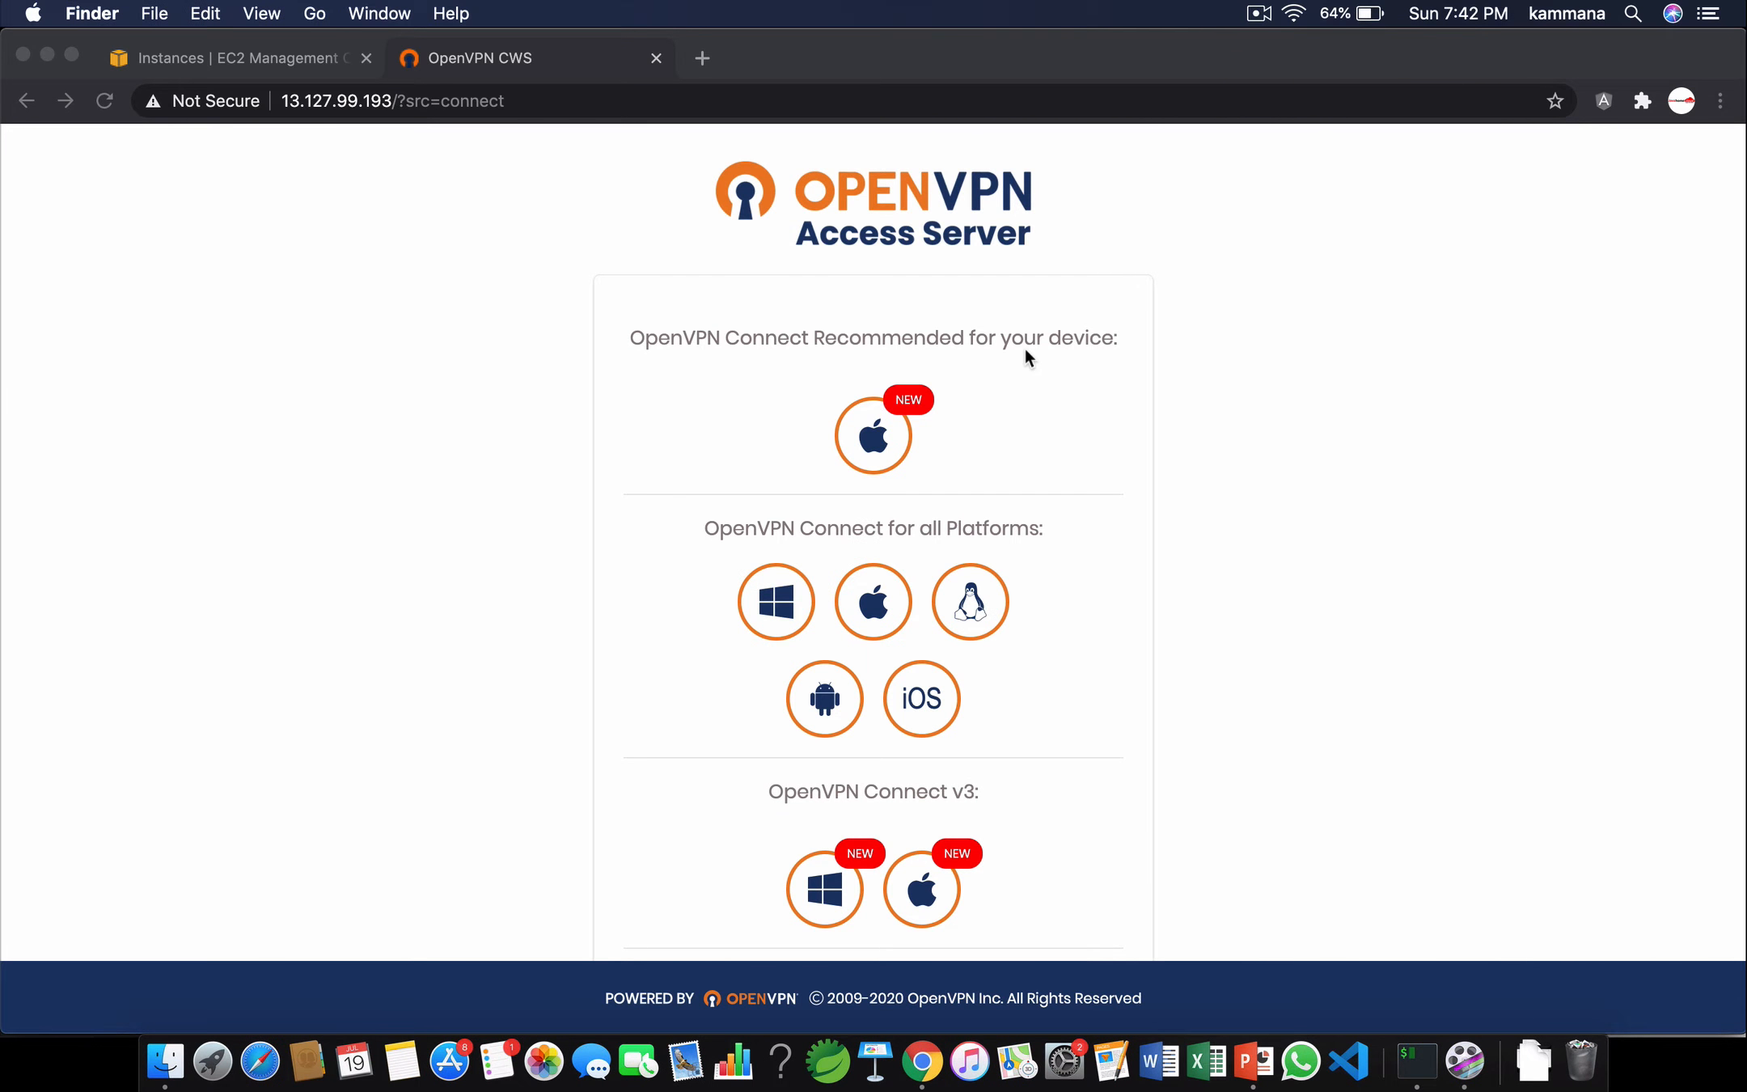
Search the Mac for the OpenVPN Connect application and launch it.
{"action": "key", "text": "super+space"}
{"action": "type", "text": "open"}
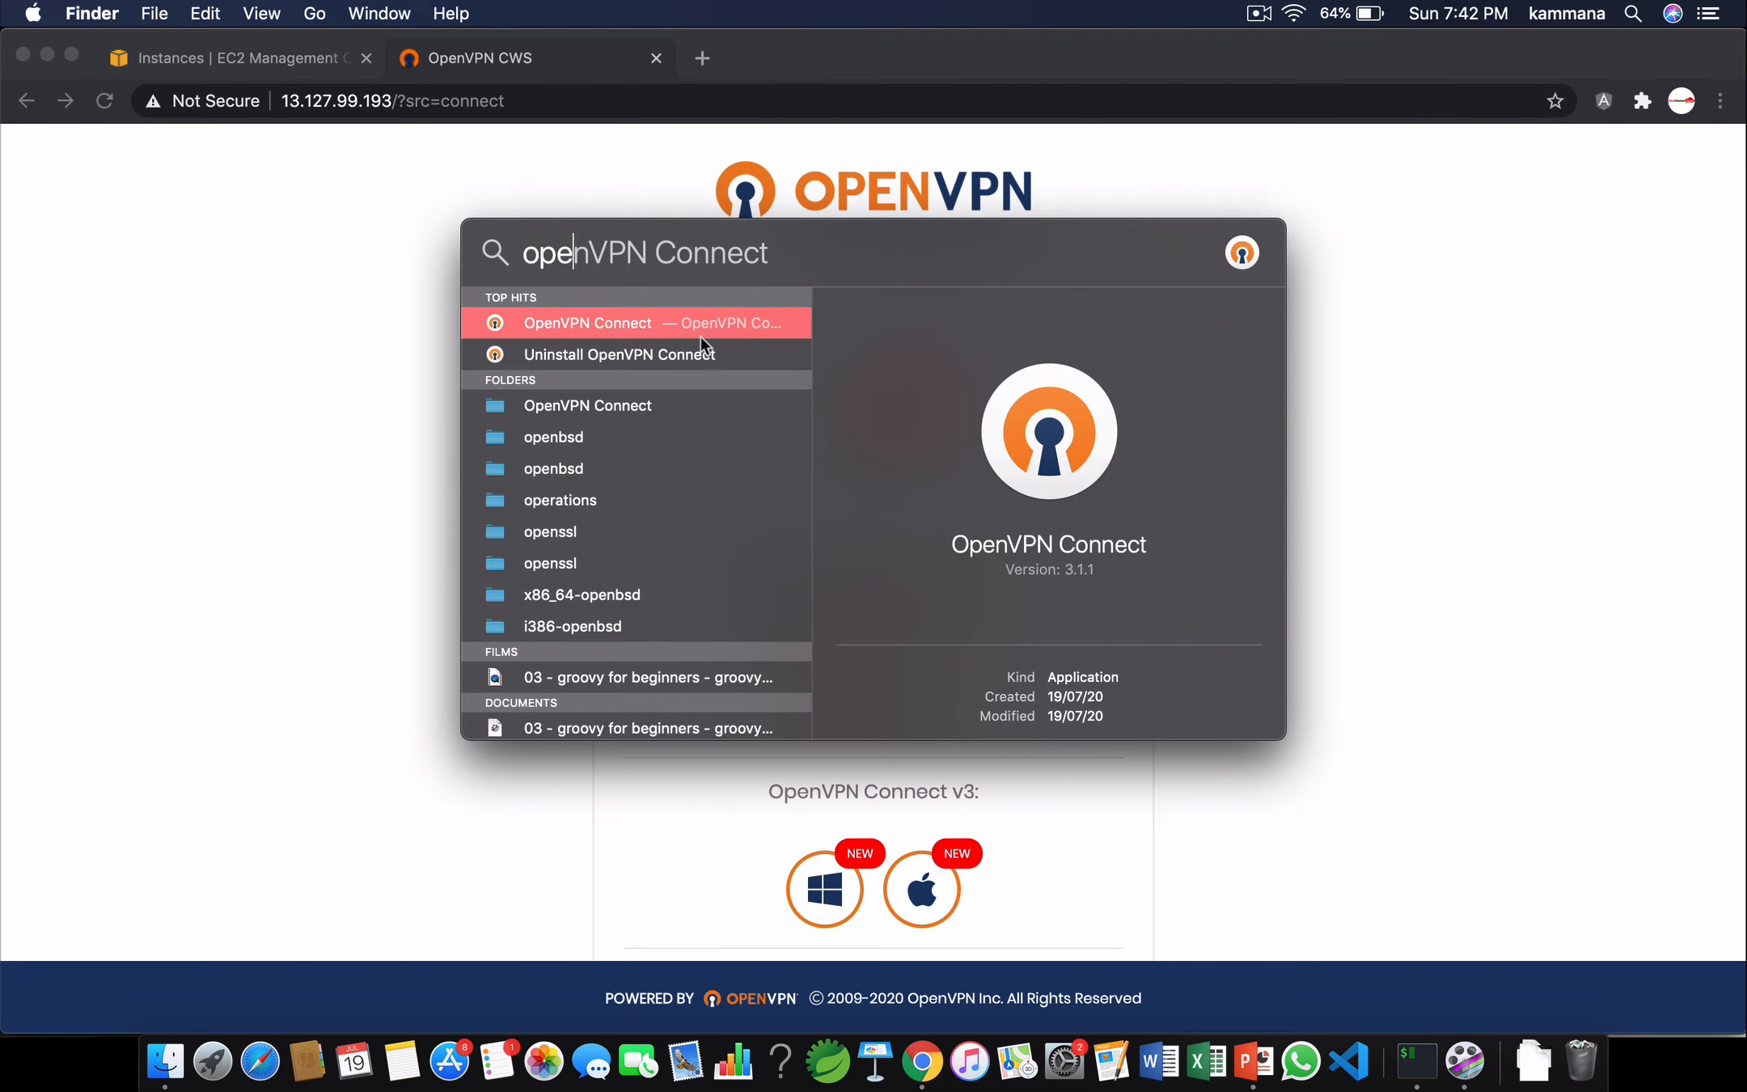
{"action": "left_click", "coordinate": [607, 321]}
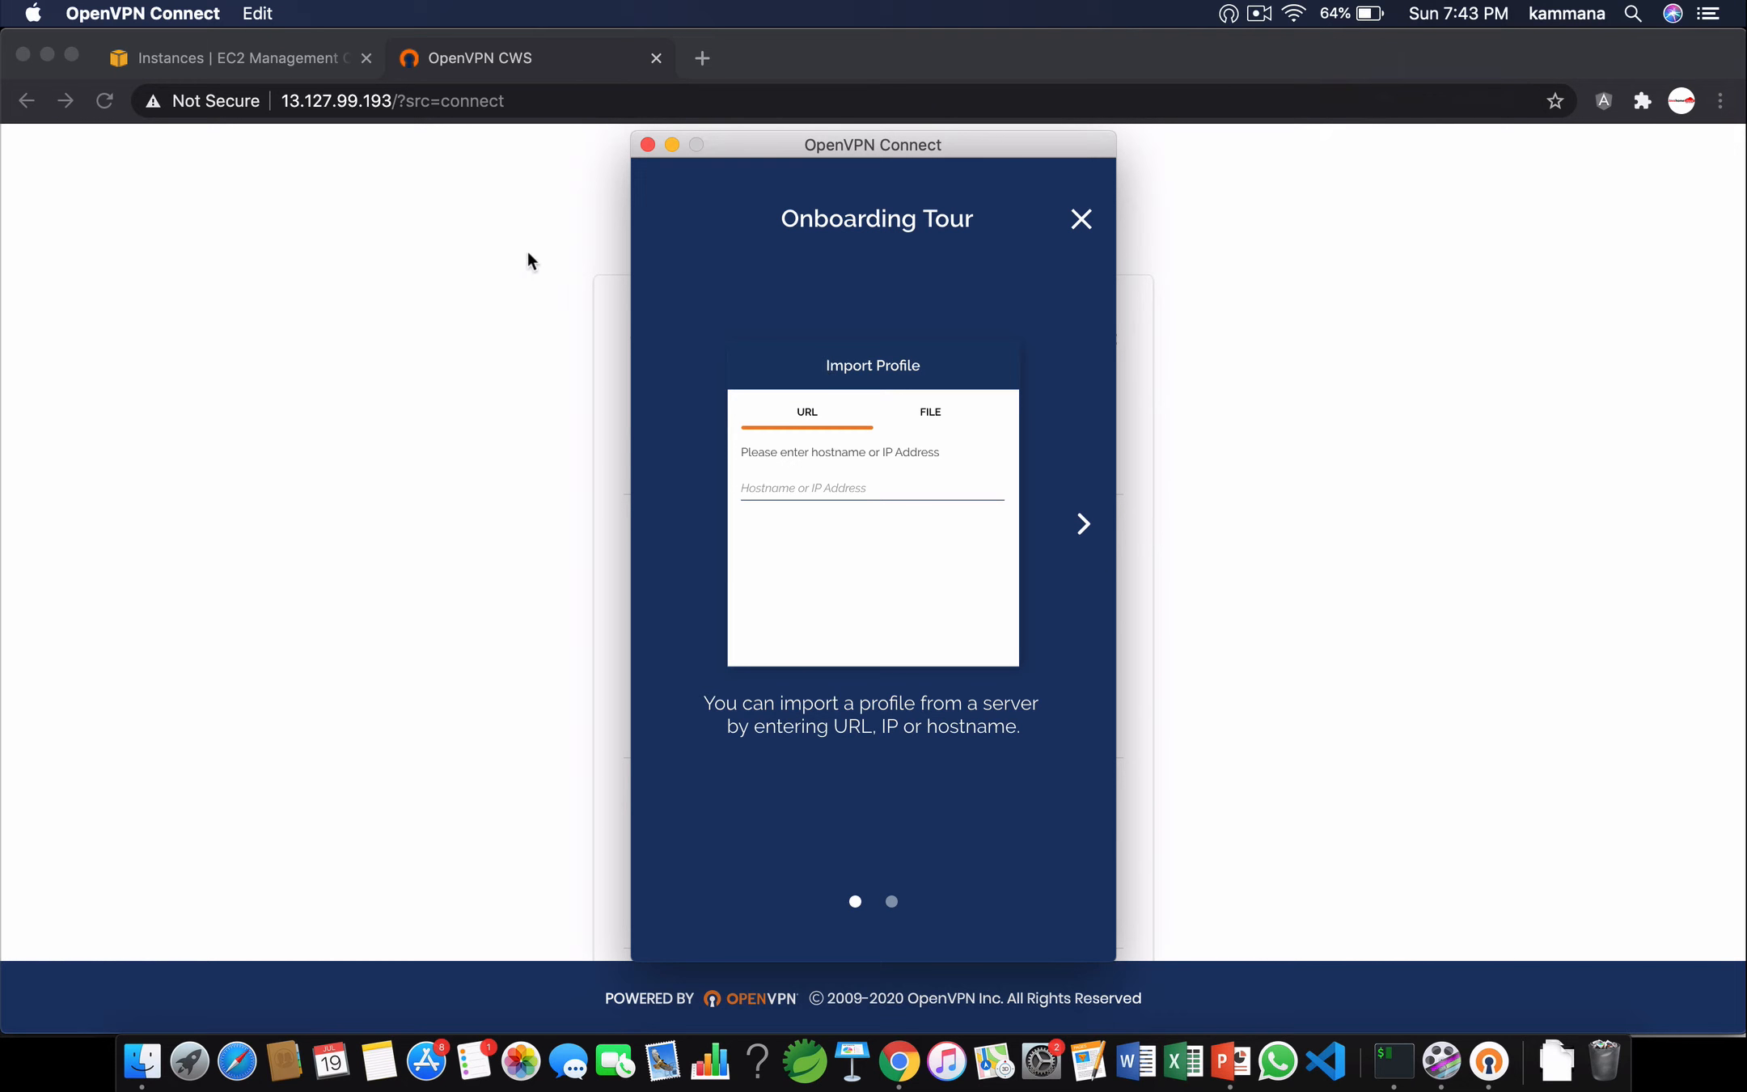
Close the OpenVPN Connect onboarding tour, agree to the data collection policy and acknowledge the settings updates.
{"action": "left_click", "coordinate": [355, 103]}
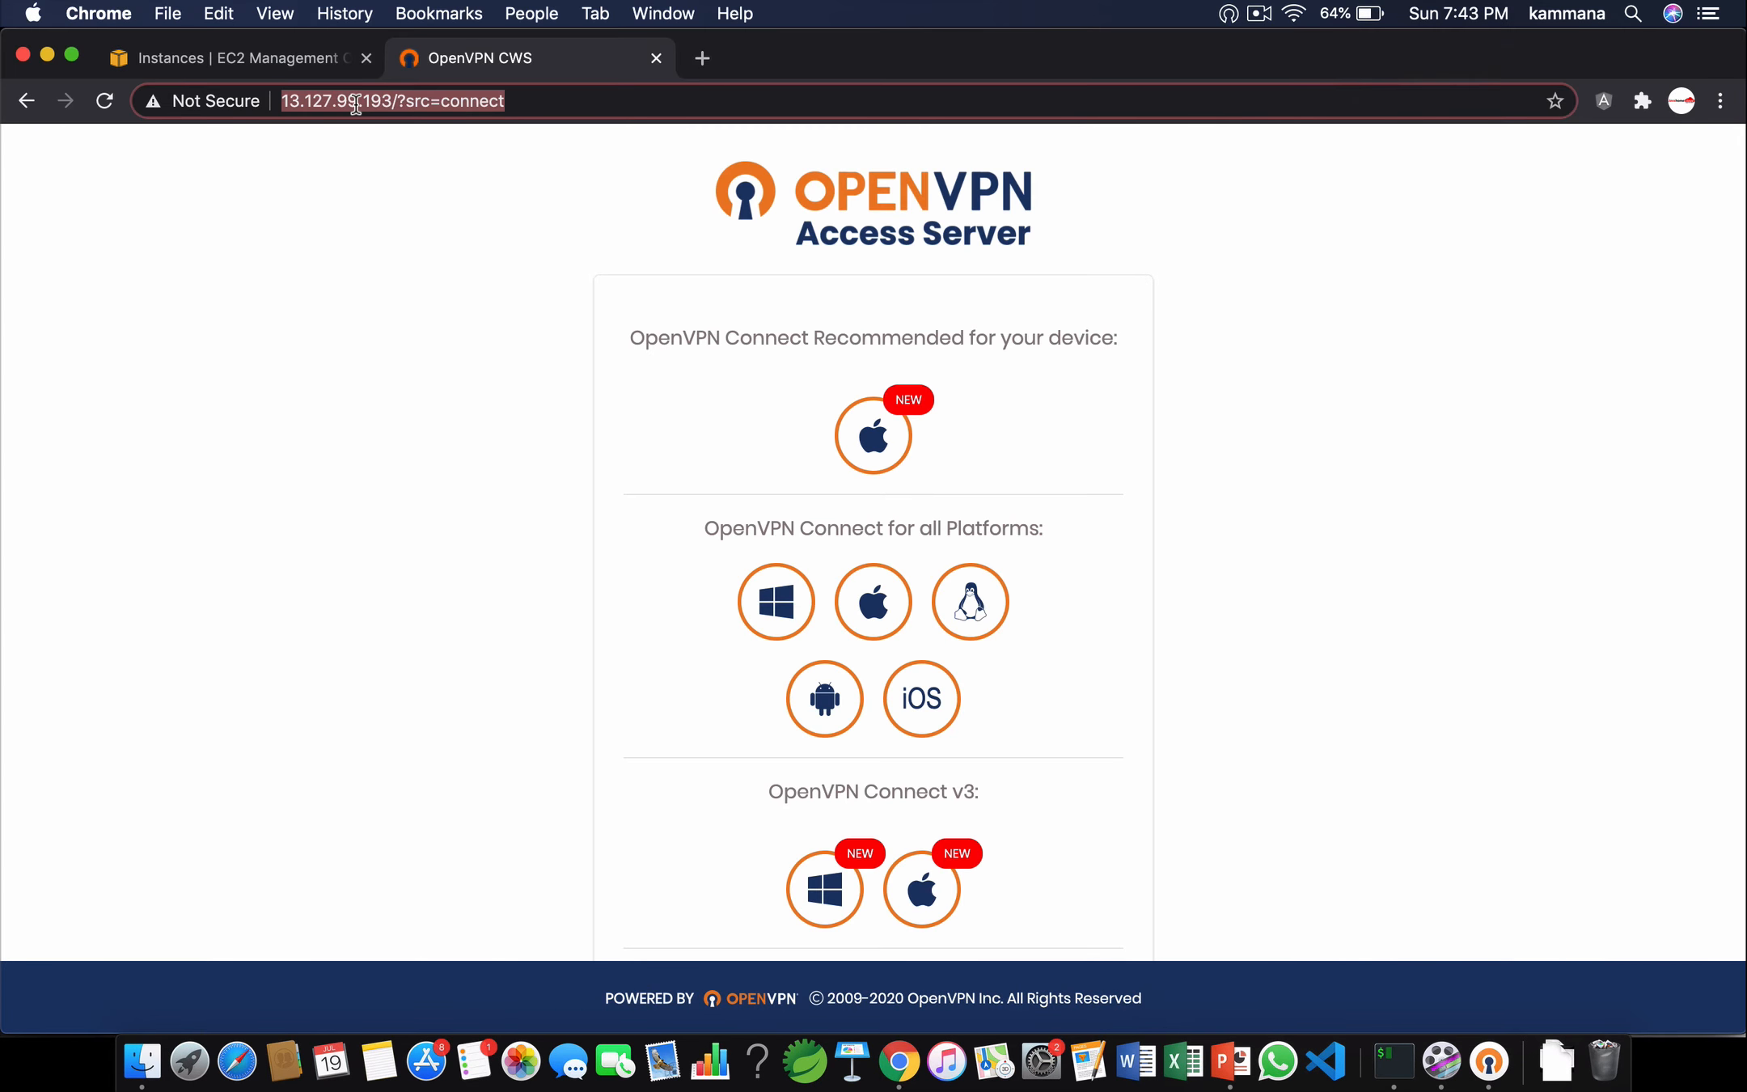
{"action": "key", "text": "super+Tab"}
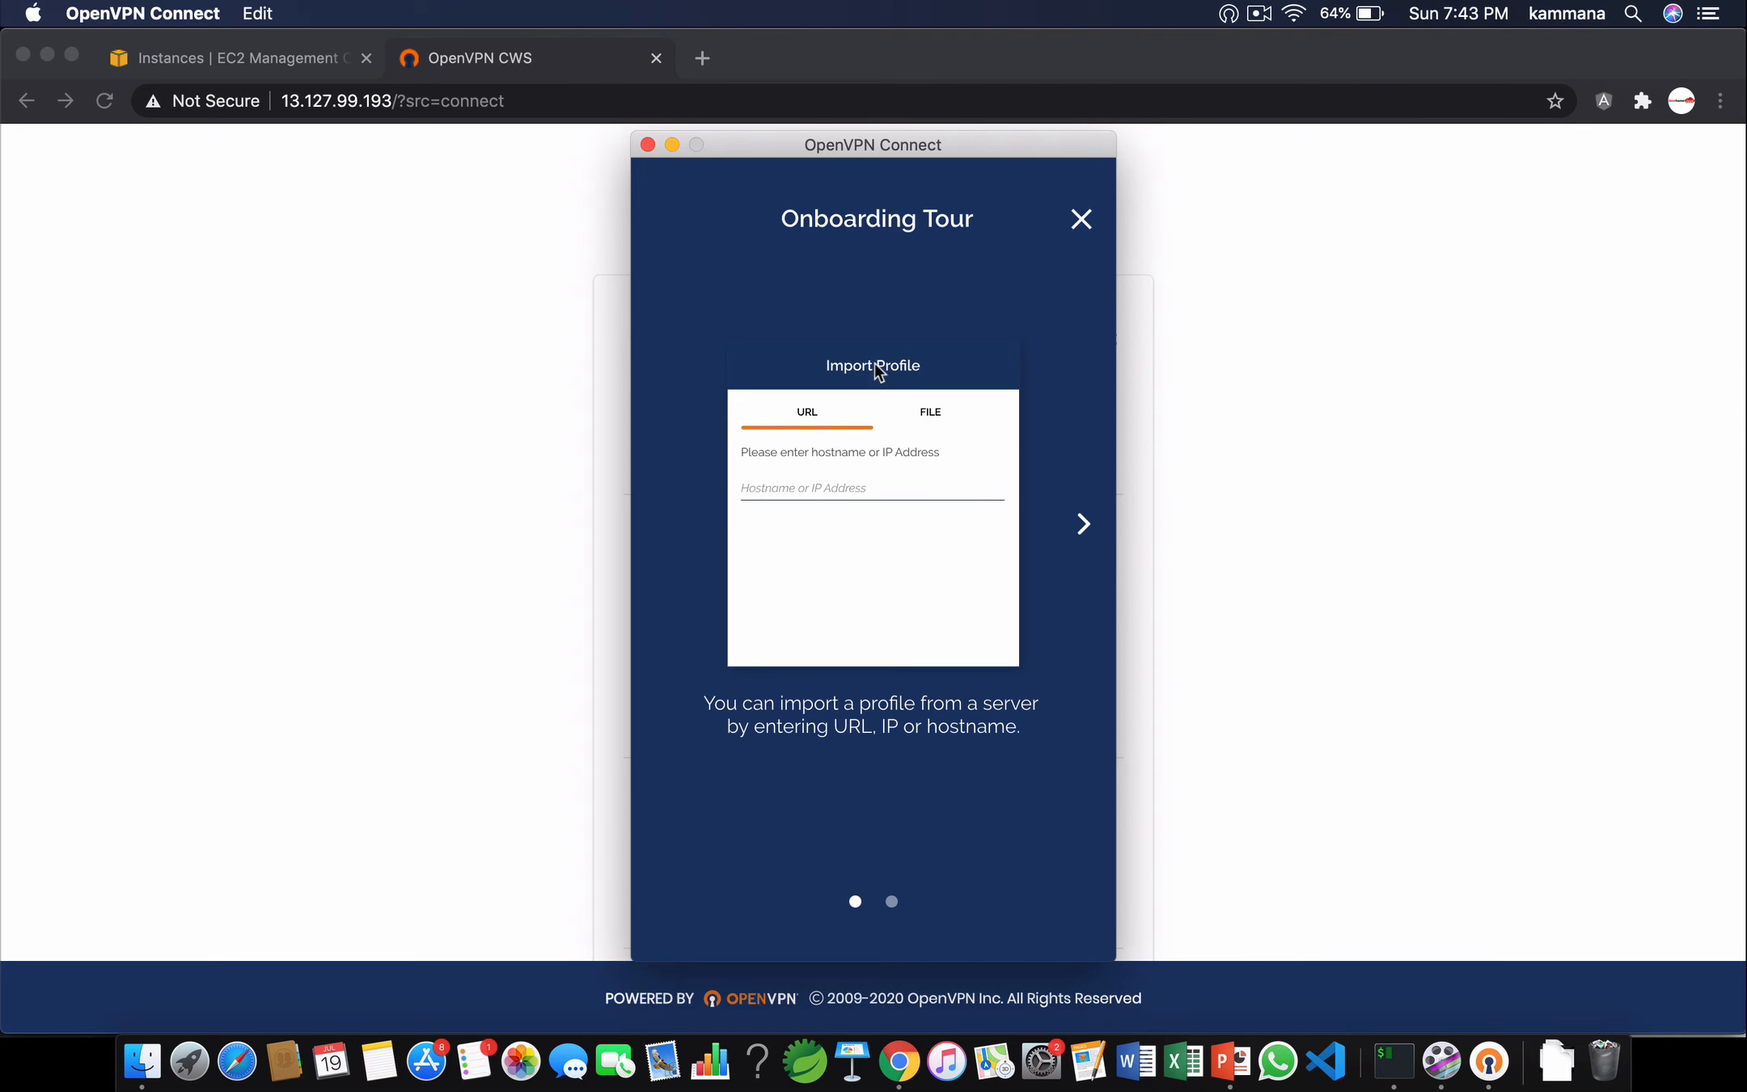
{"action": "left_click", "coordinate": [1089, 528]}
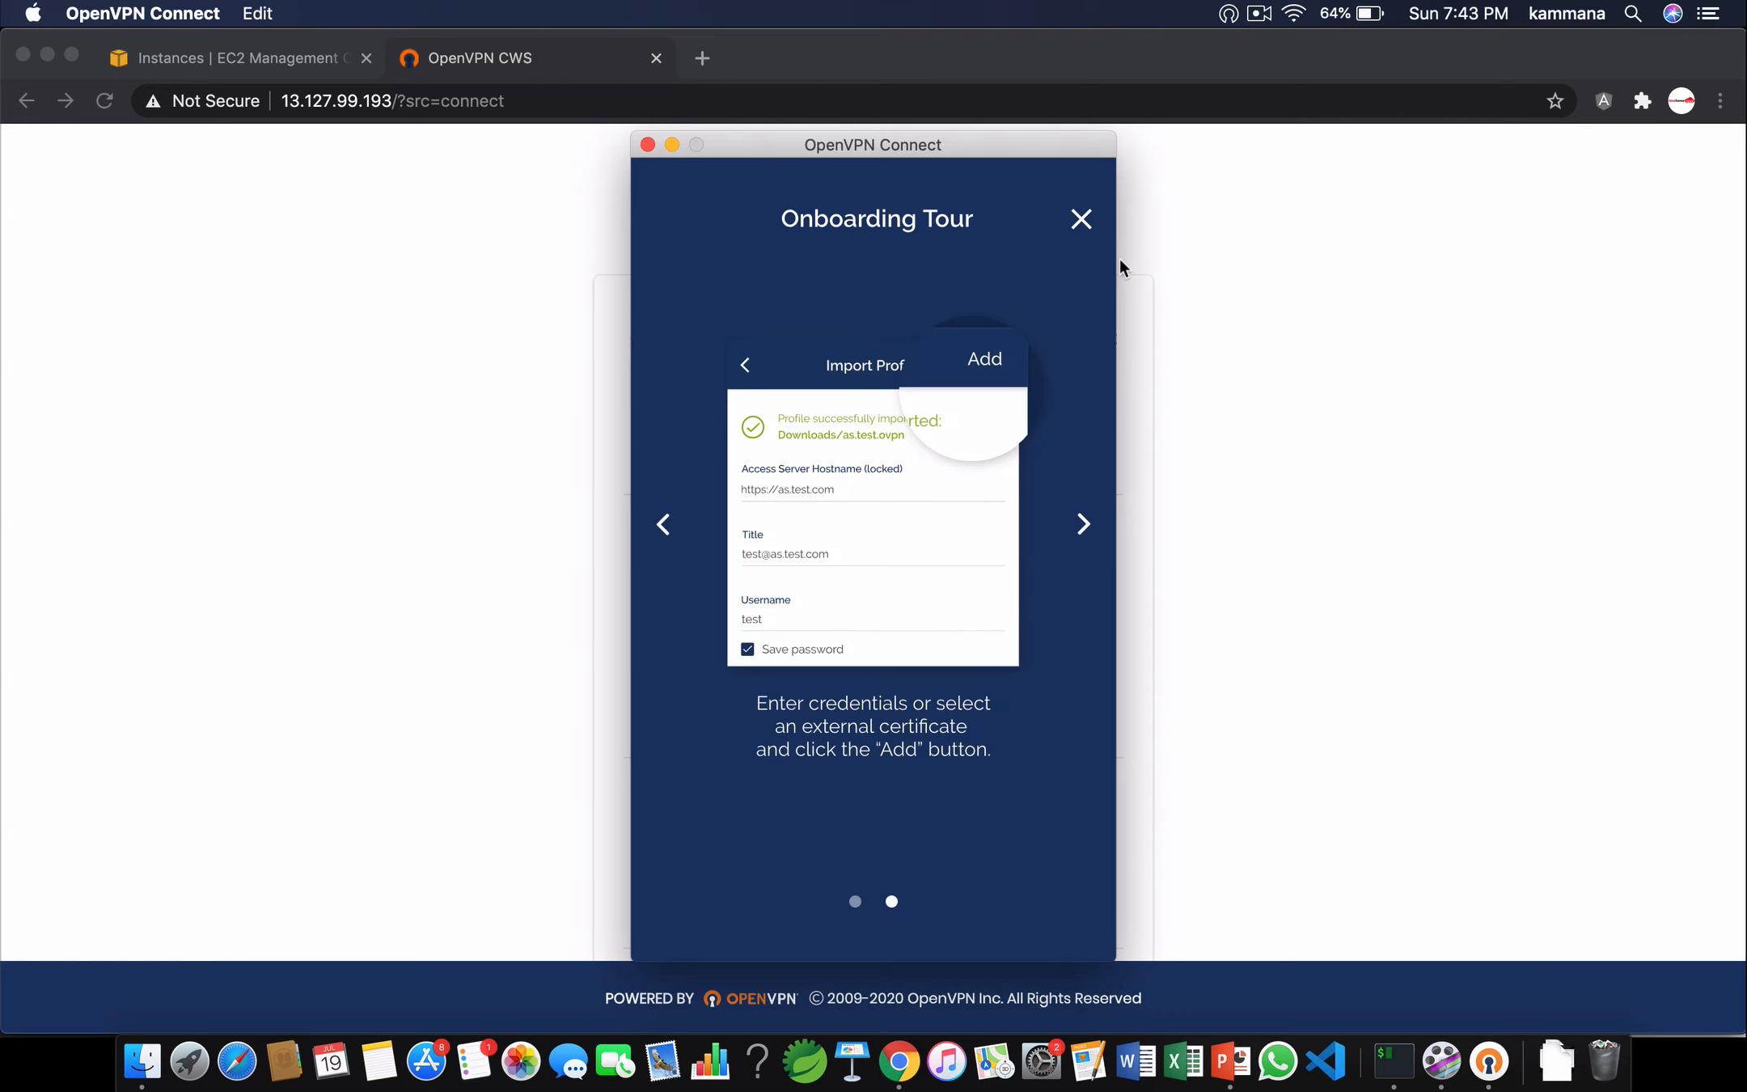
{"action": "left_click", "coordinate": [1081, 225]}
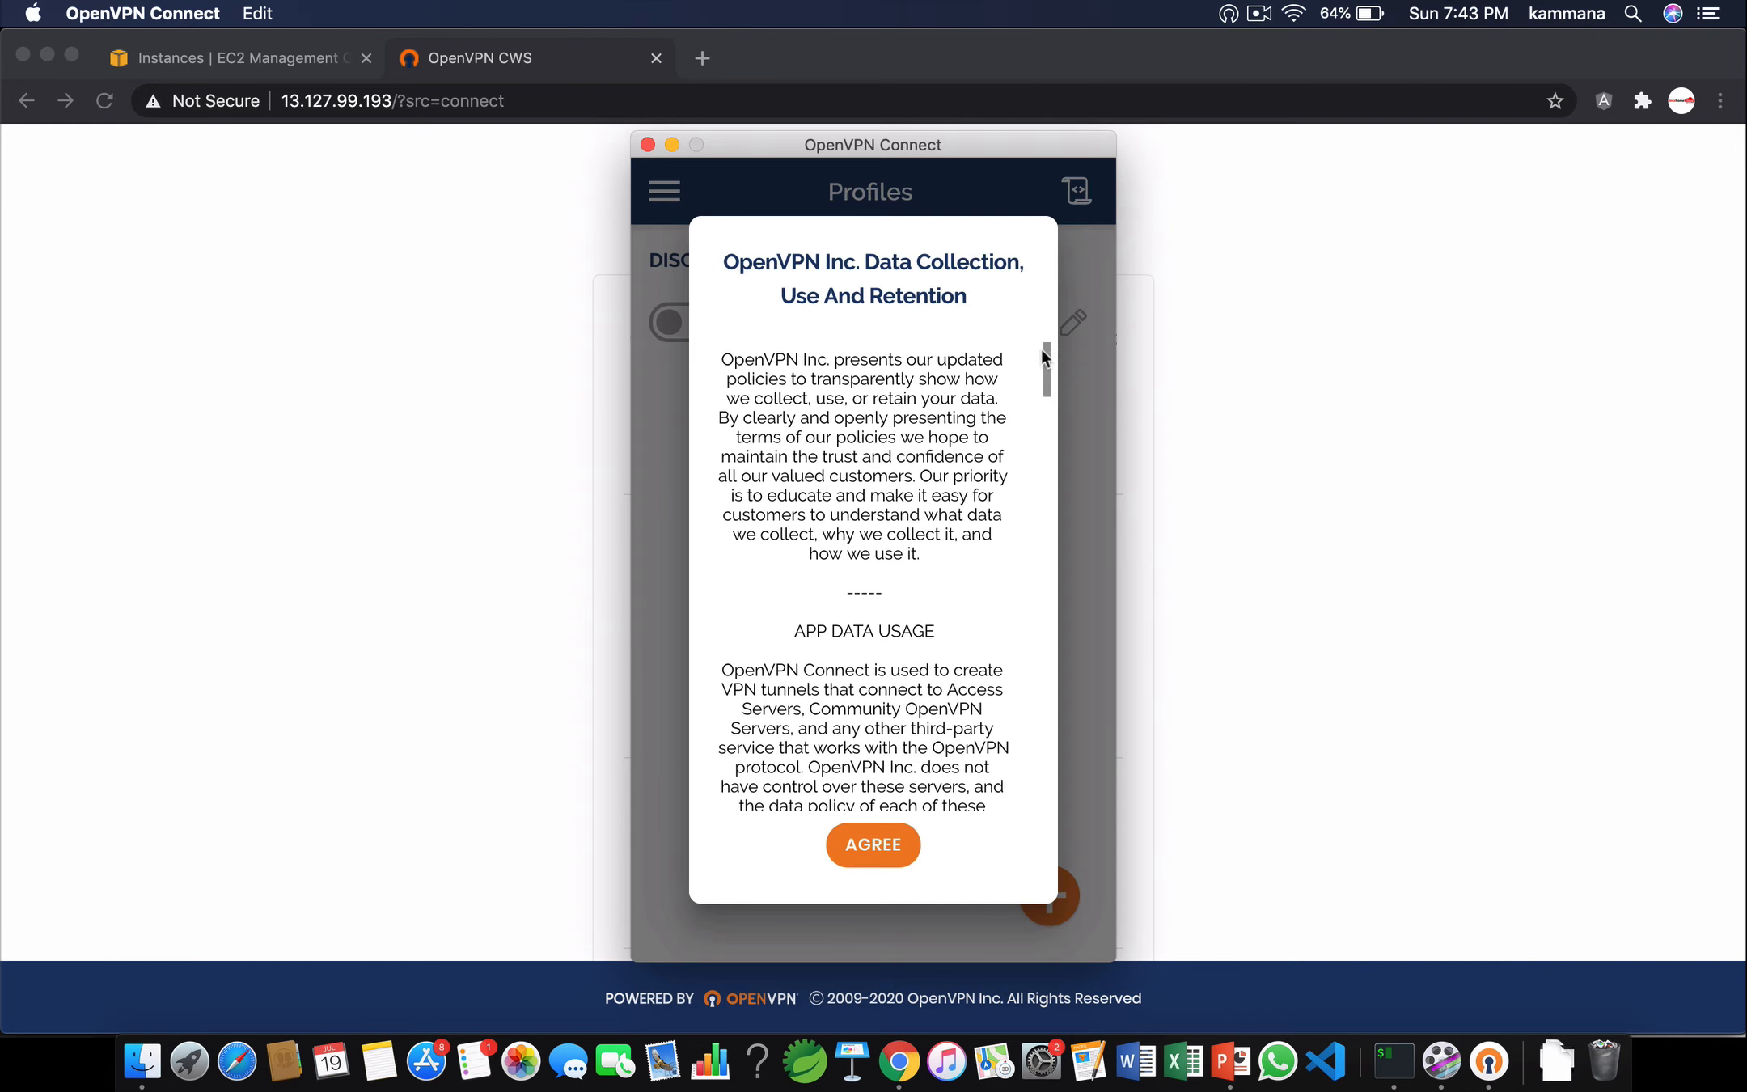
{"action": "left_click", "coordinate": [873, 860]}
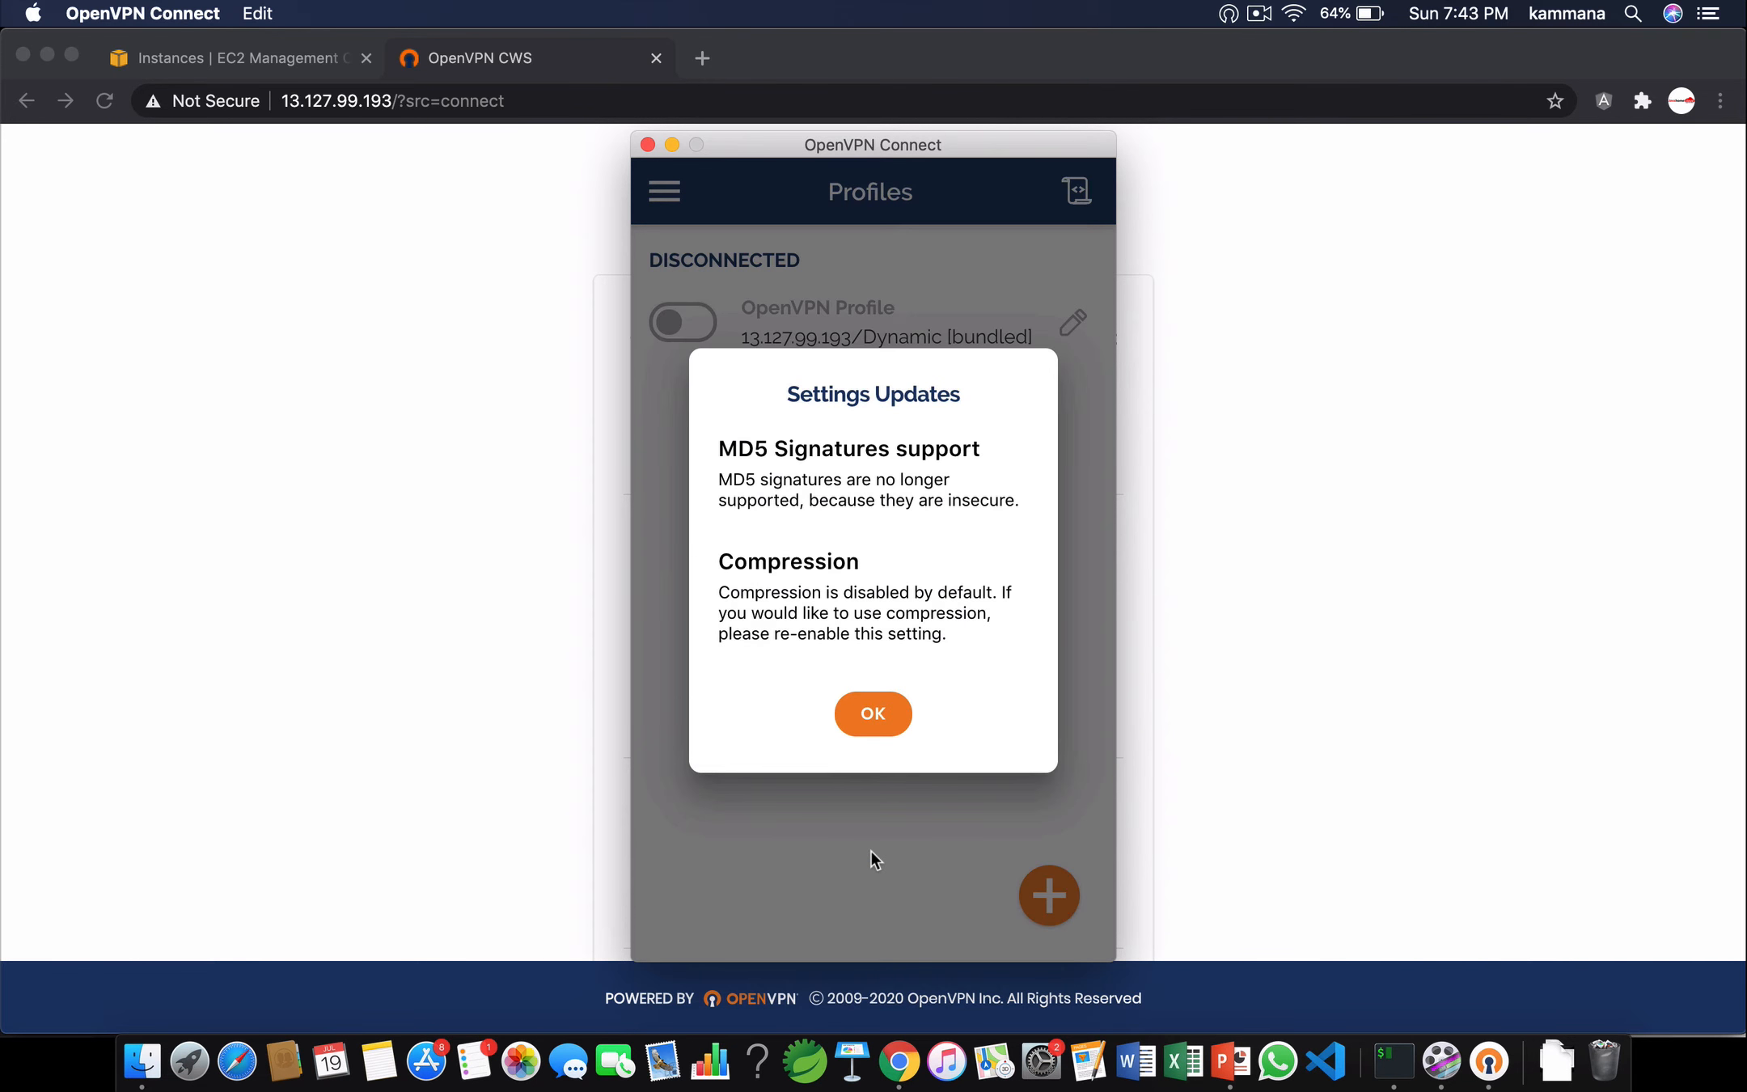
{"action": "left_click", "coordinate": [864, 716]}
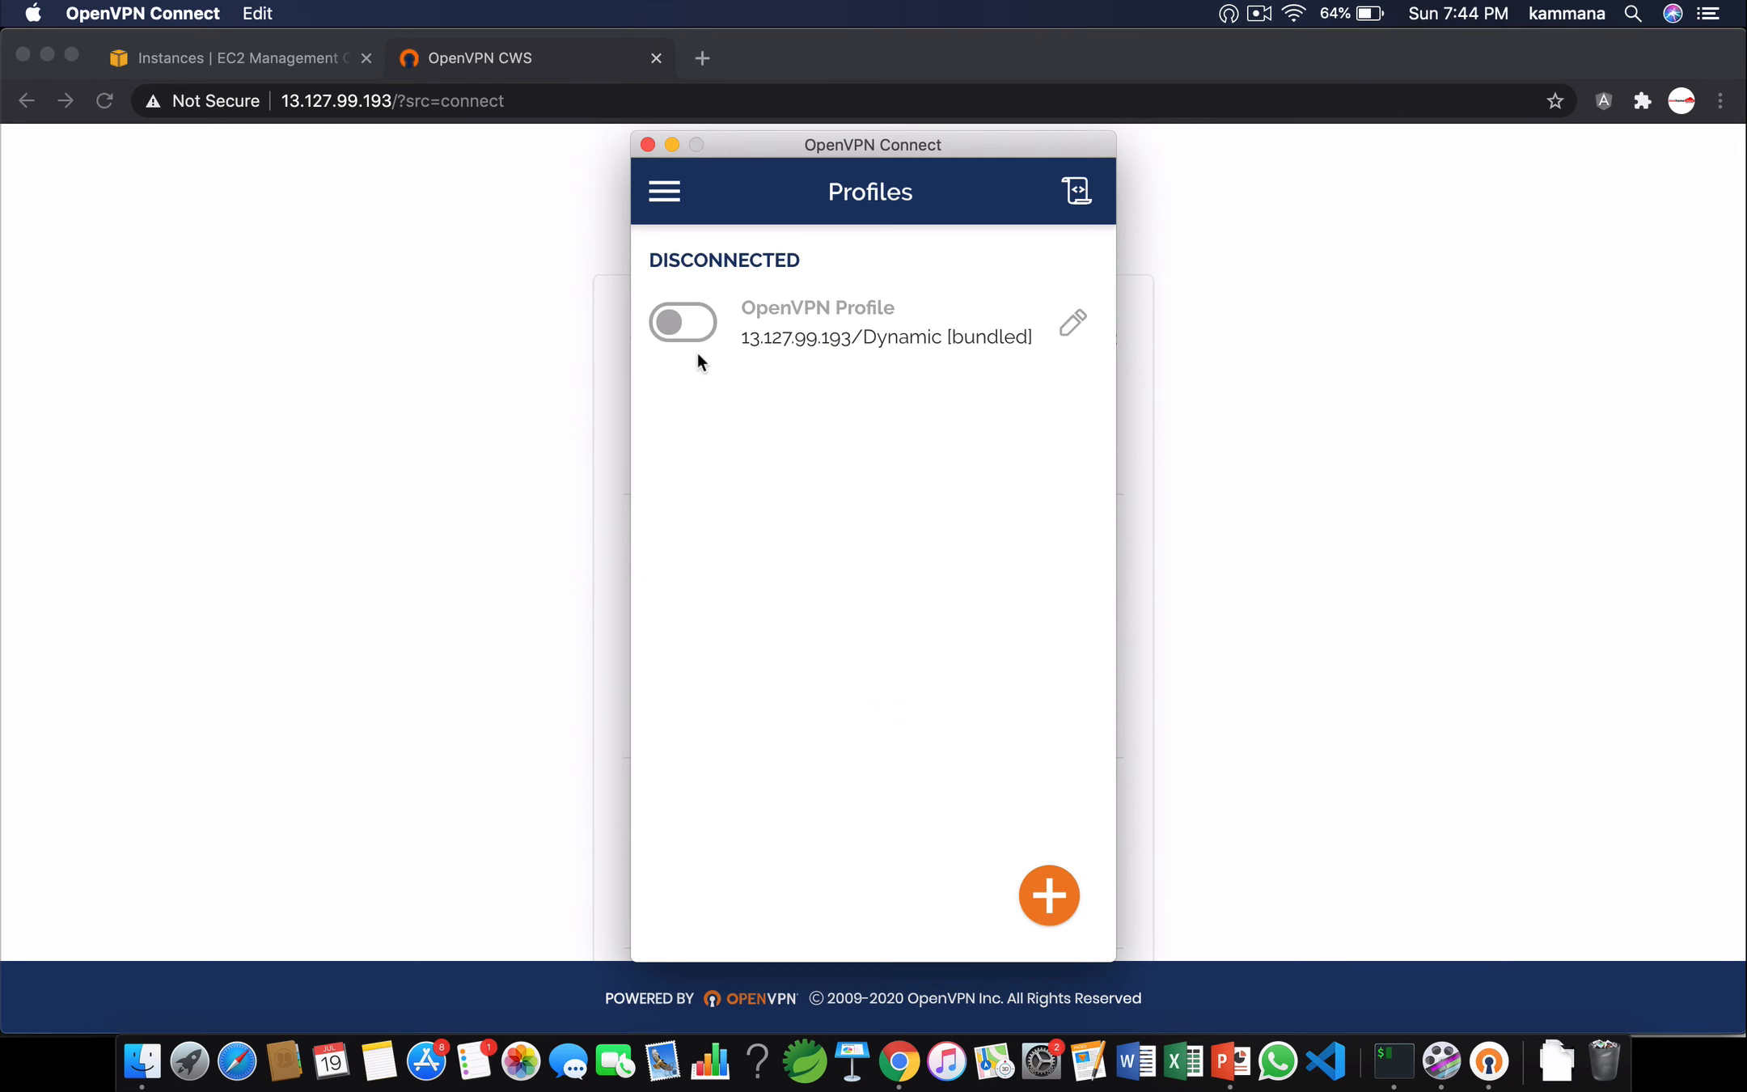
Connect the bundled 13.127.99.193/Dynamic profile using the username openvpn and the account password.
{"action": "left_click", "coordinate": [680, 320]}
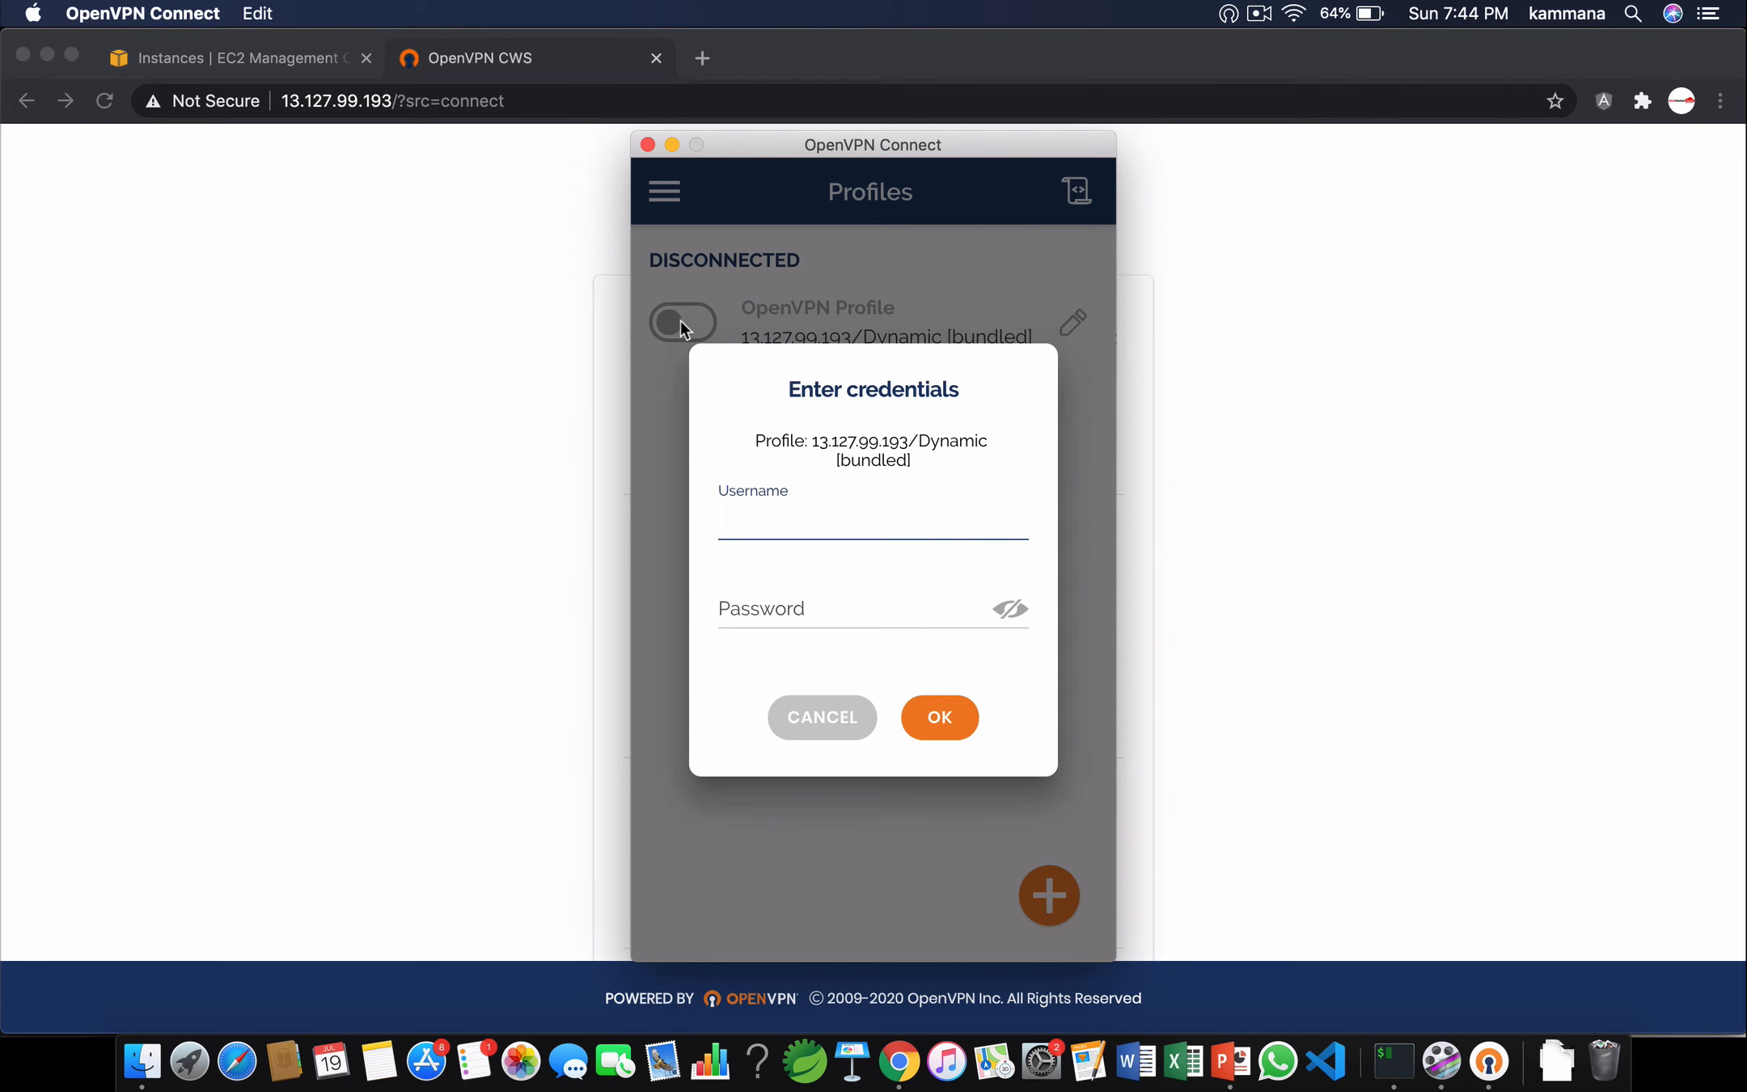
{"action": "type", "text": "openvpn"}
{"action": "key", "text": "Tab"}
{"action": "type", "text": "•••••••"}
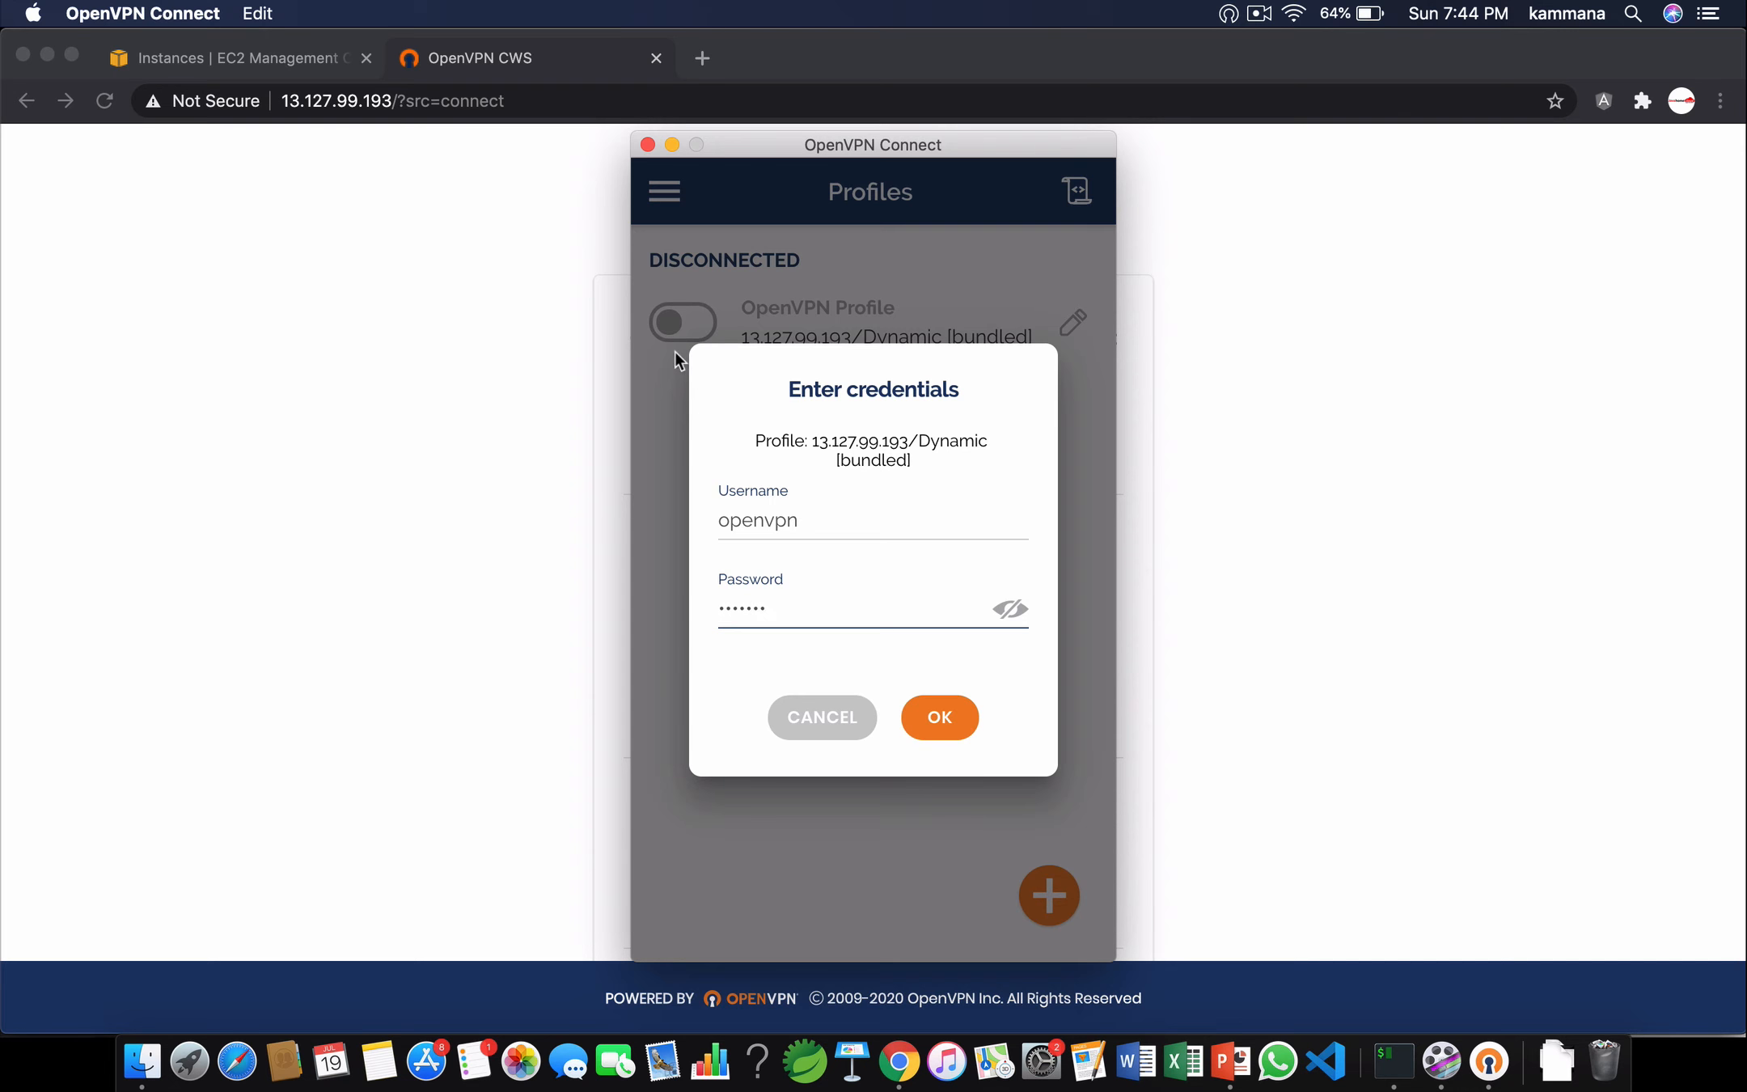
{"action": "left_click", "coordinate": [942, 705]}
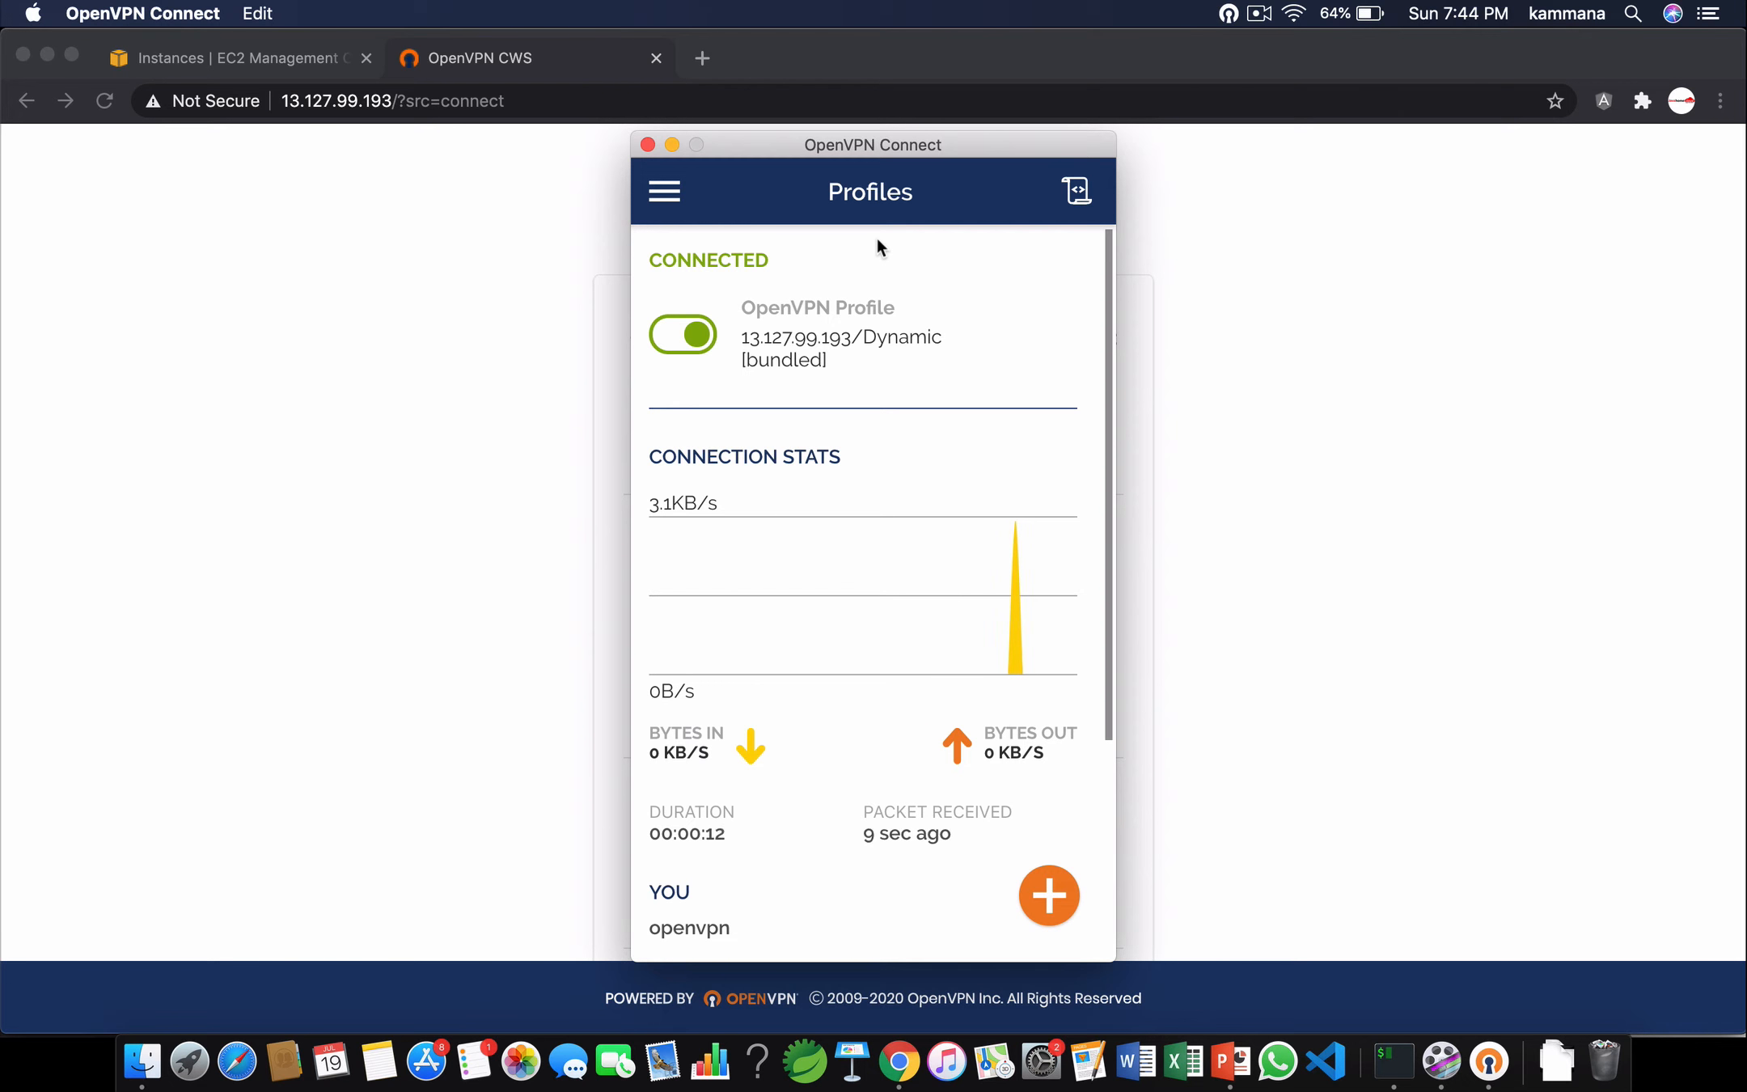
In the EC2 console, start launching a new instance, choose an AMI, keep the t2.micro type and proceed to the instance details.
{"action": "left_click", "coordinate": [289, 72]}
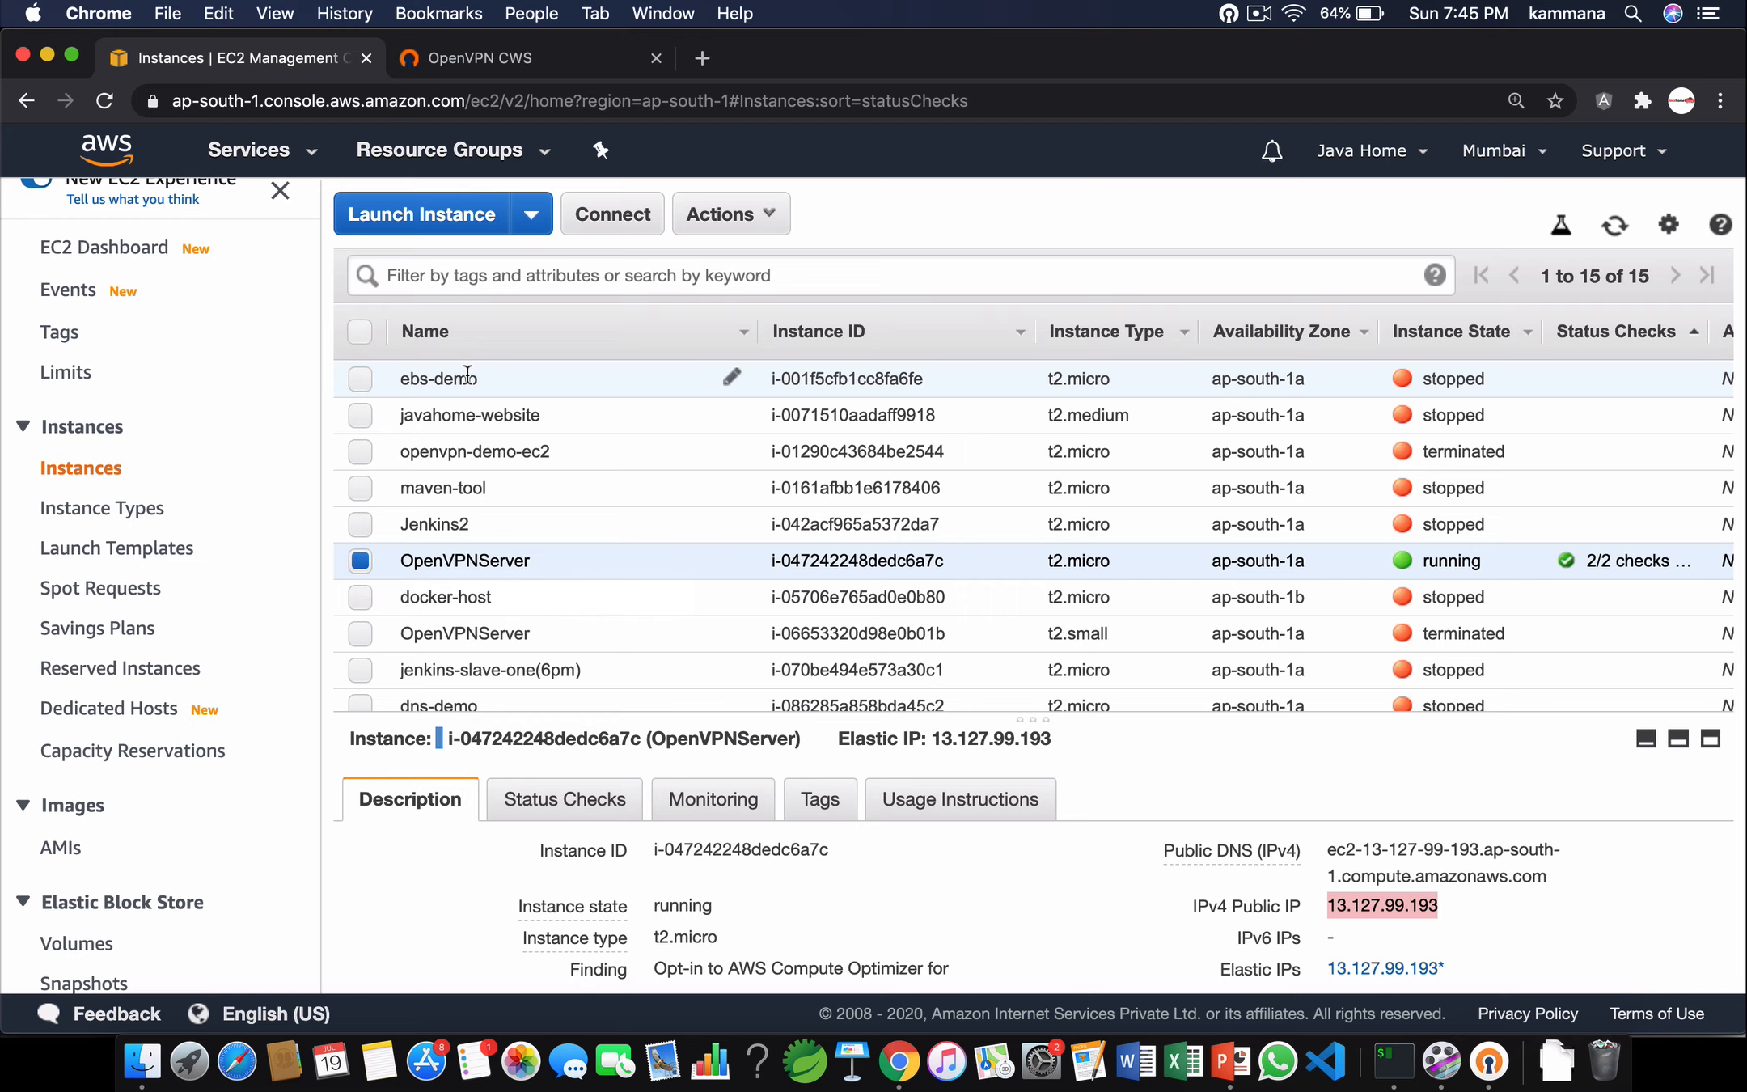
{"action": "left_click", "coordinate": [473, 222]}
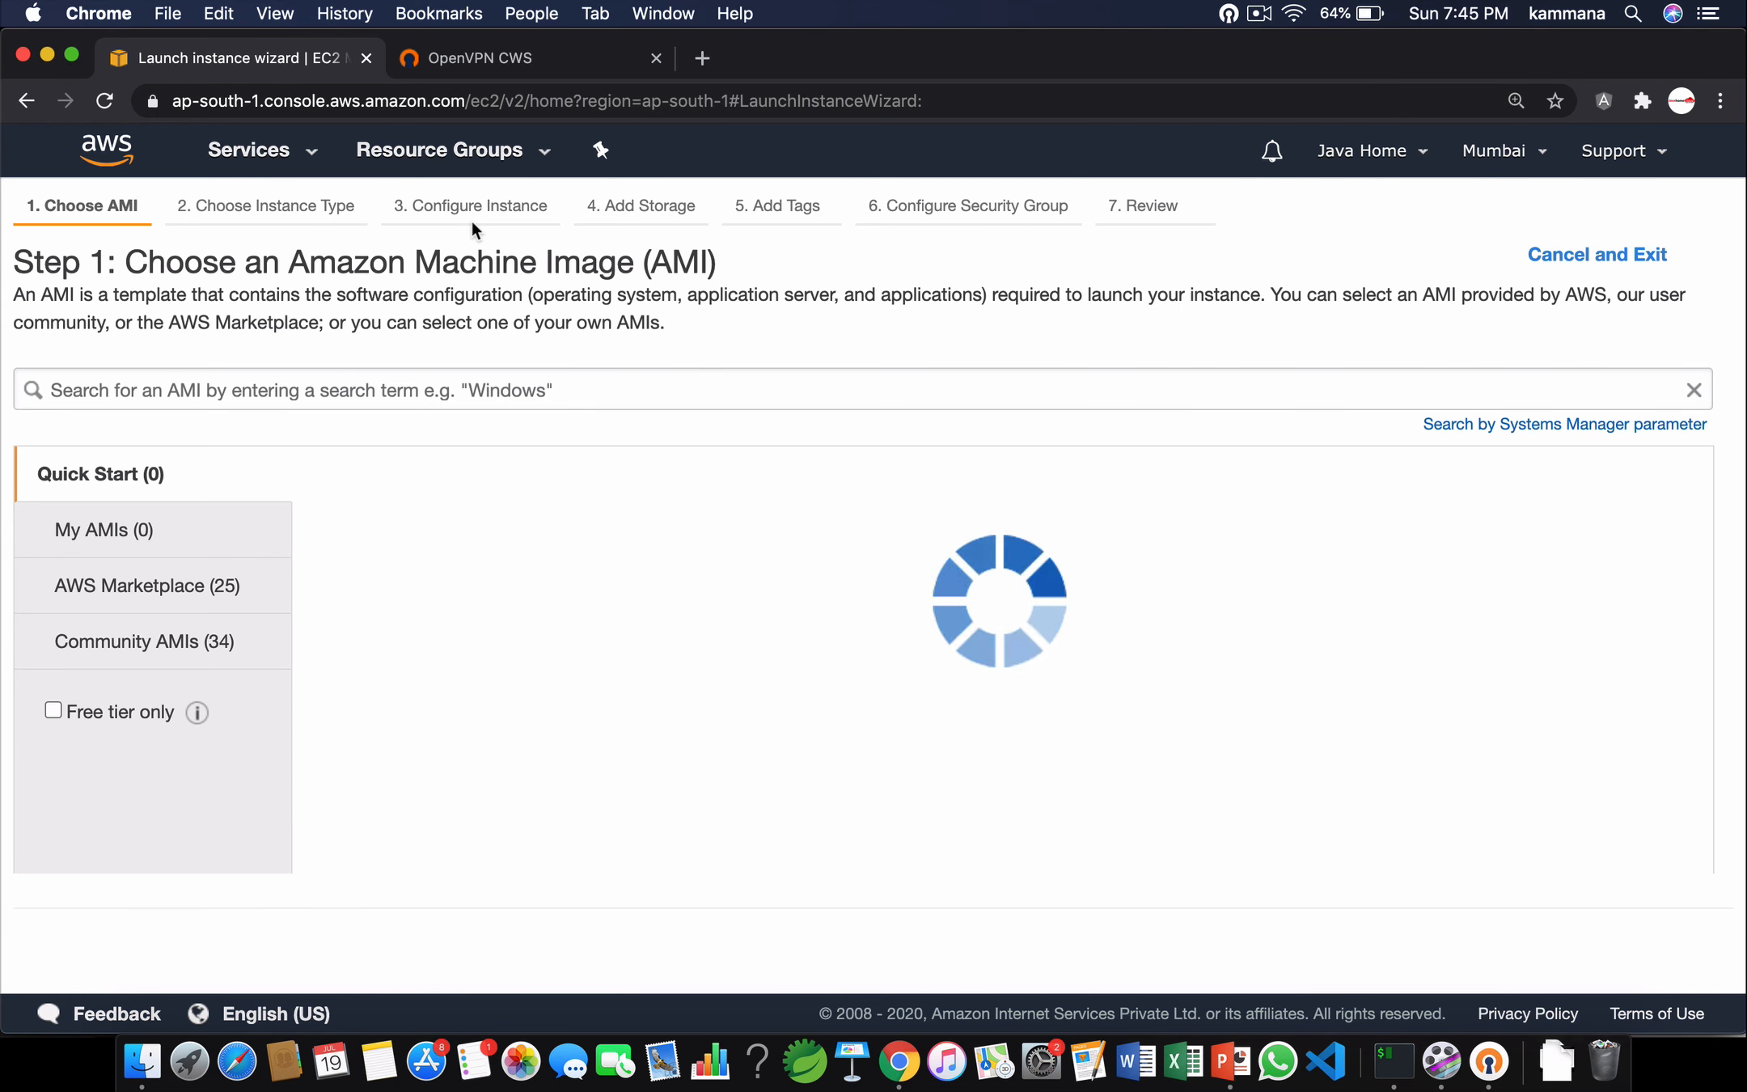
{"action": "left_click", "coordinate": [1585, 522]}
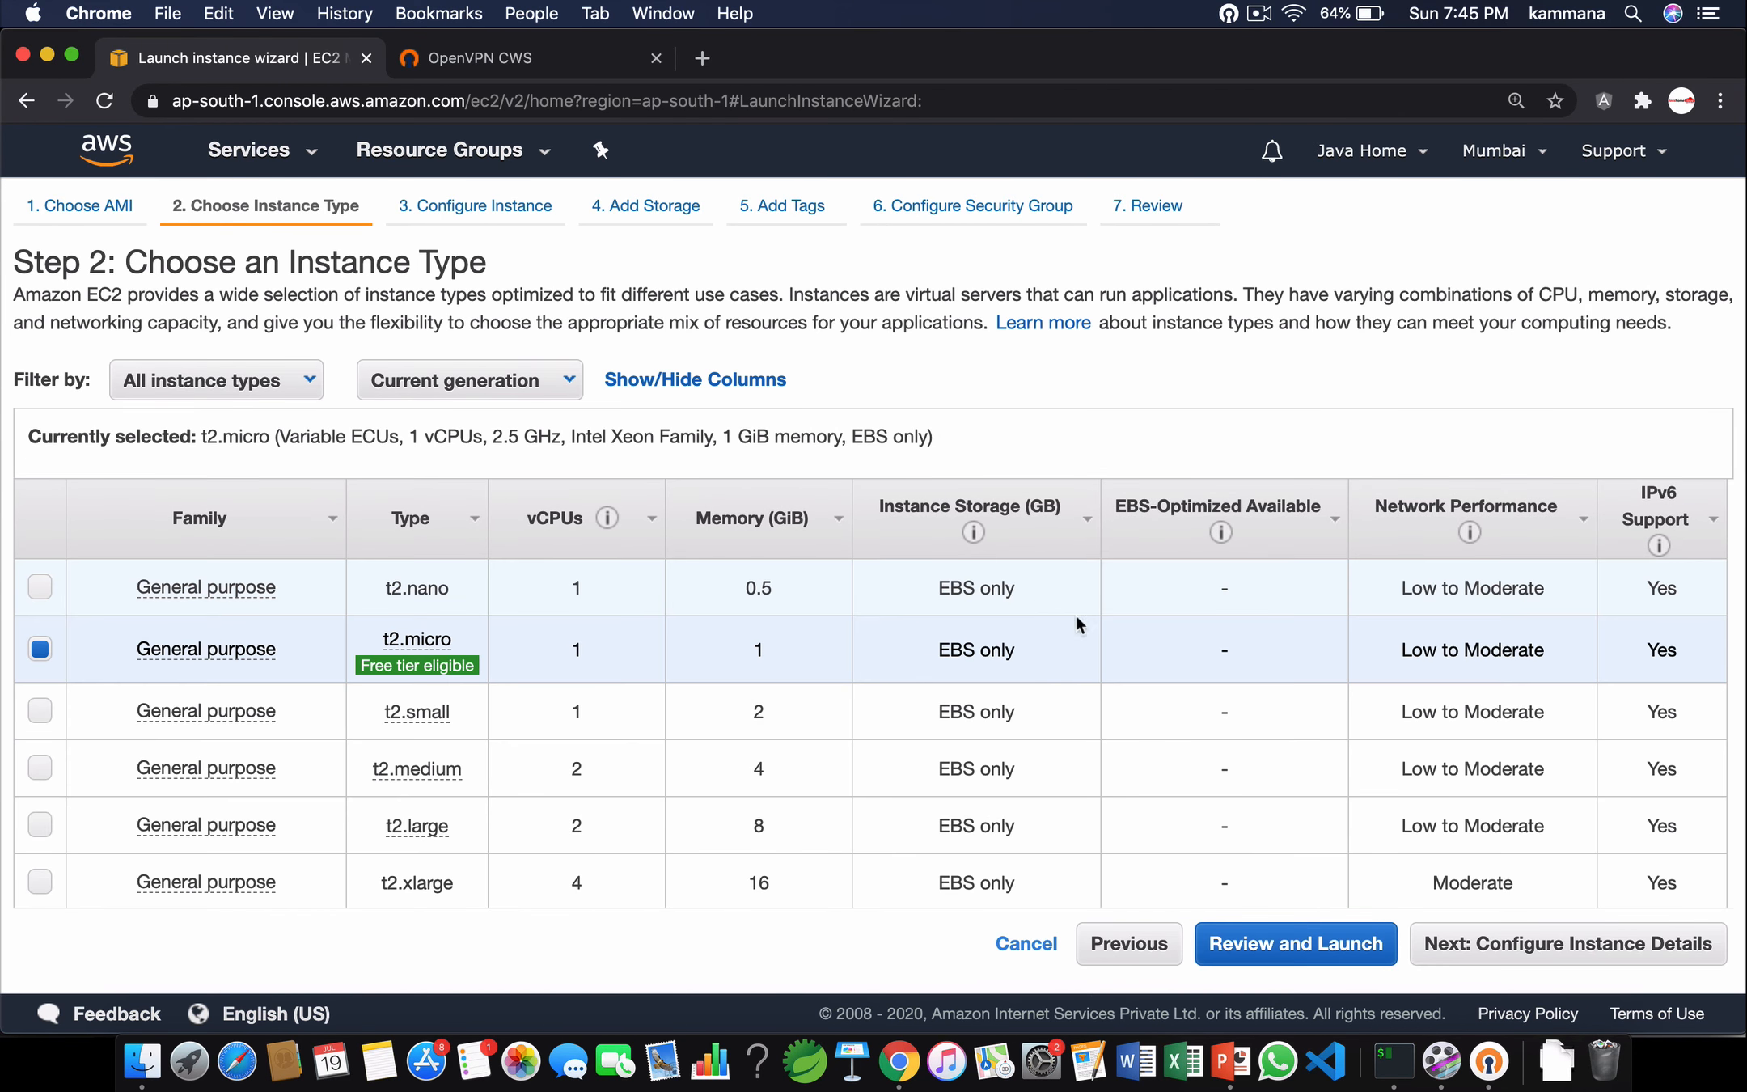
{"action": "left_click", "coordinate": [1454, 948]}
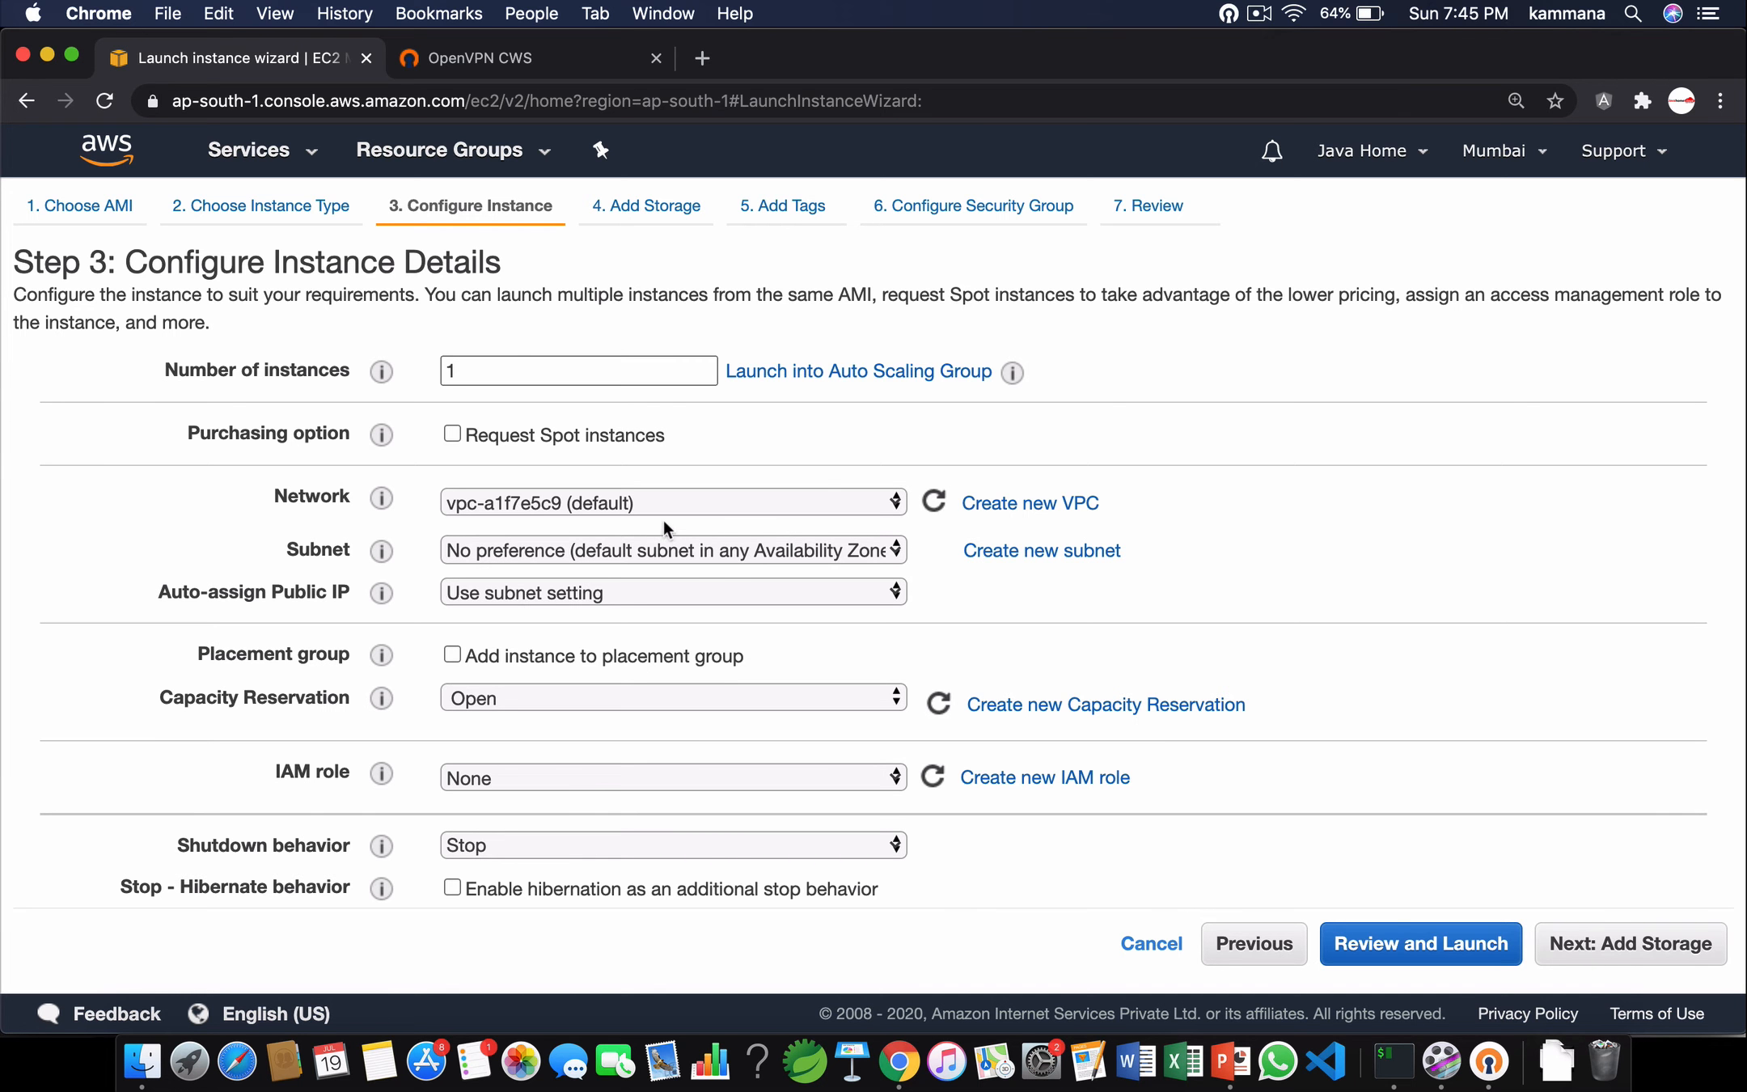
Place the instance in the PrivateSubnet subnet, keep the subnet setting (Disable) for public IP assignment, and accept the default storage.
{"action": "left_click", "coordinate": [639, 540]}
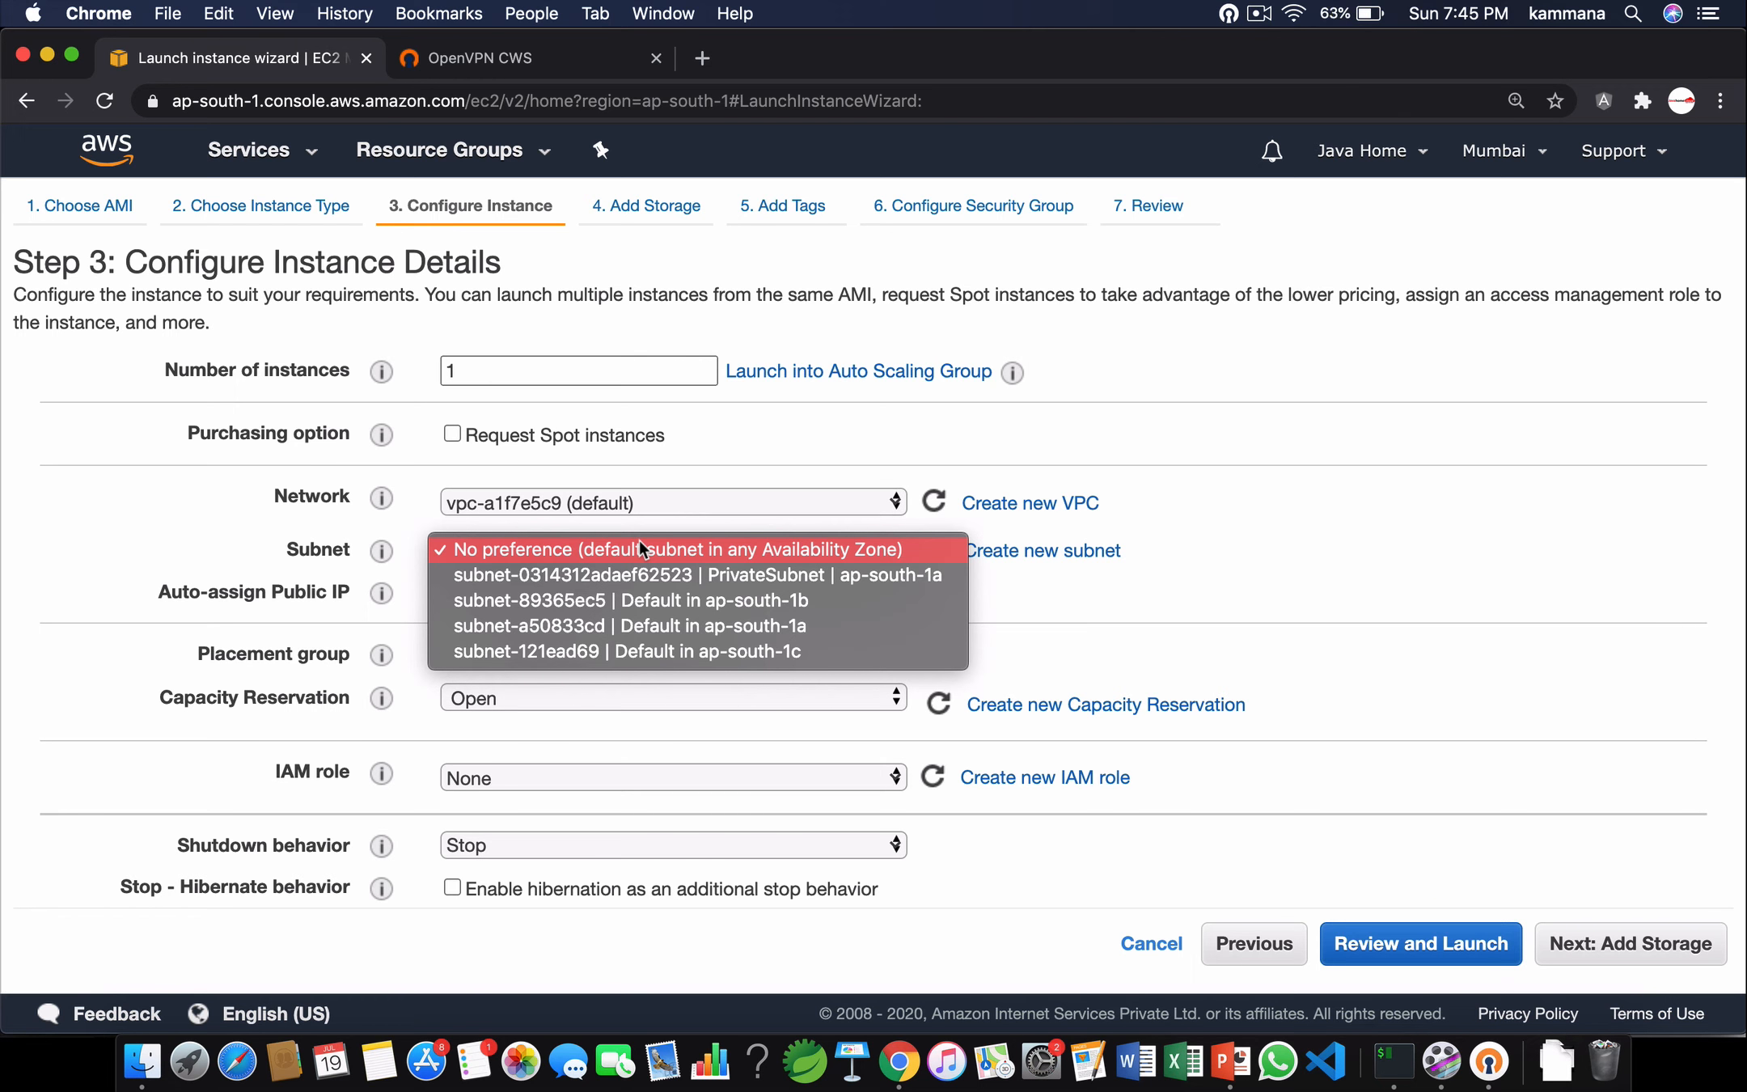
{"action": "left_click", "coordinate": [763, 574]}
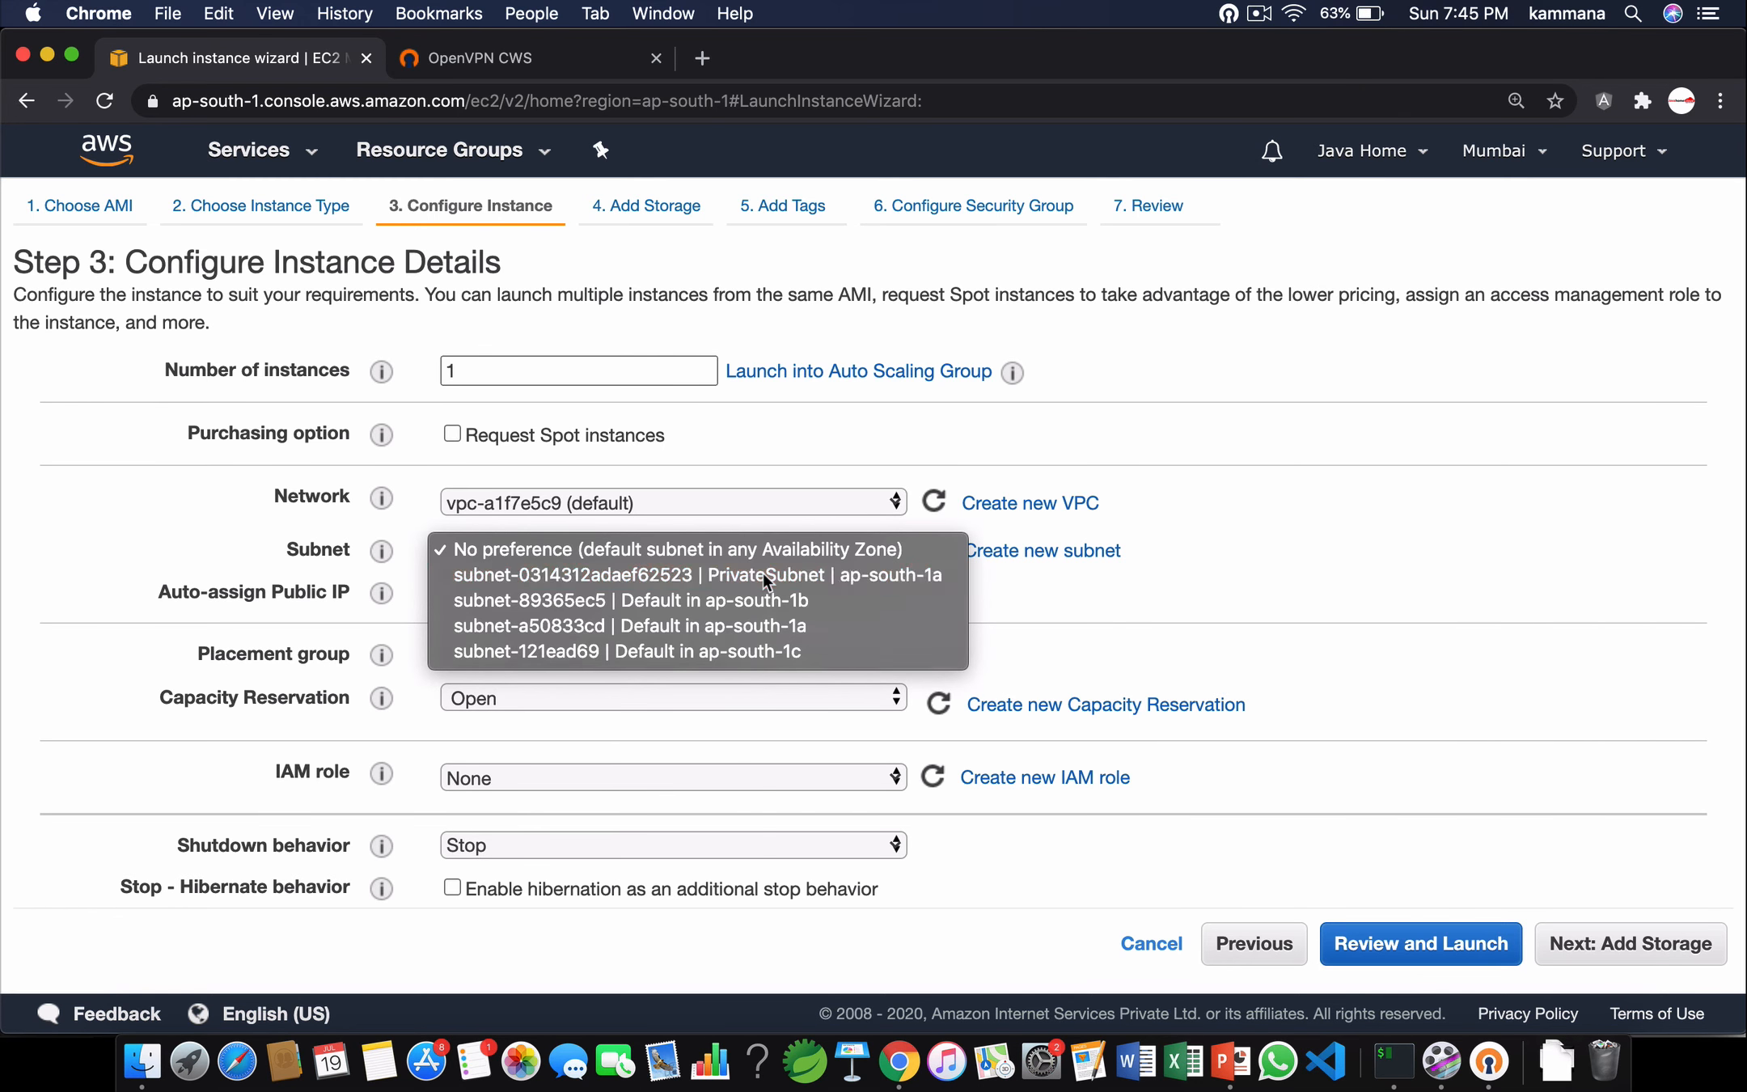
{"action": "left_click", "coordinate": [703, 621]}
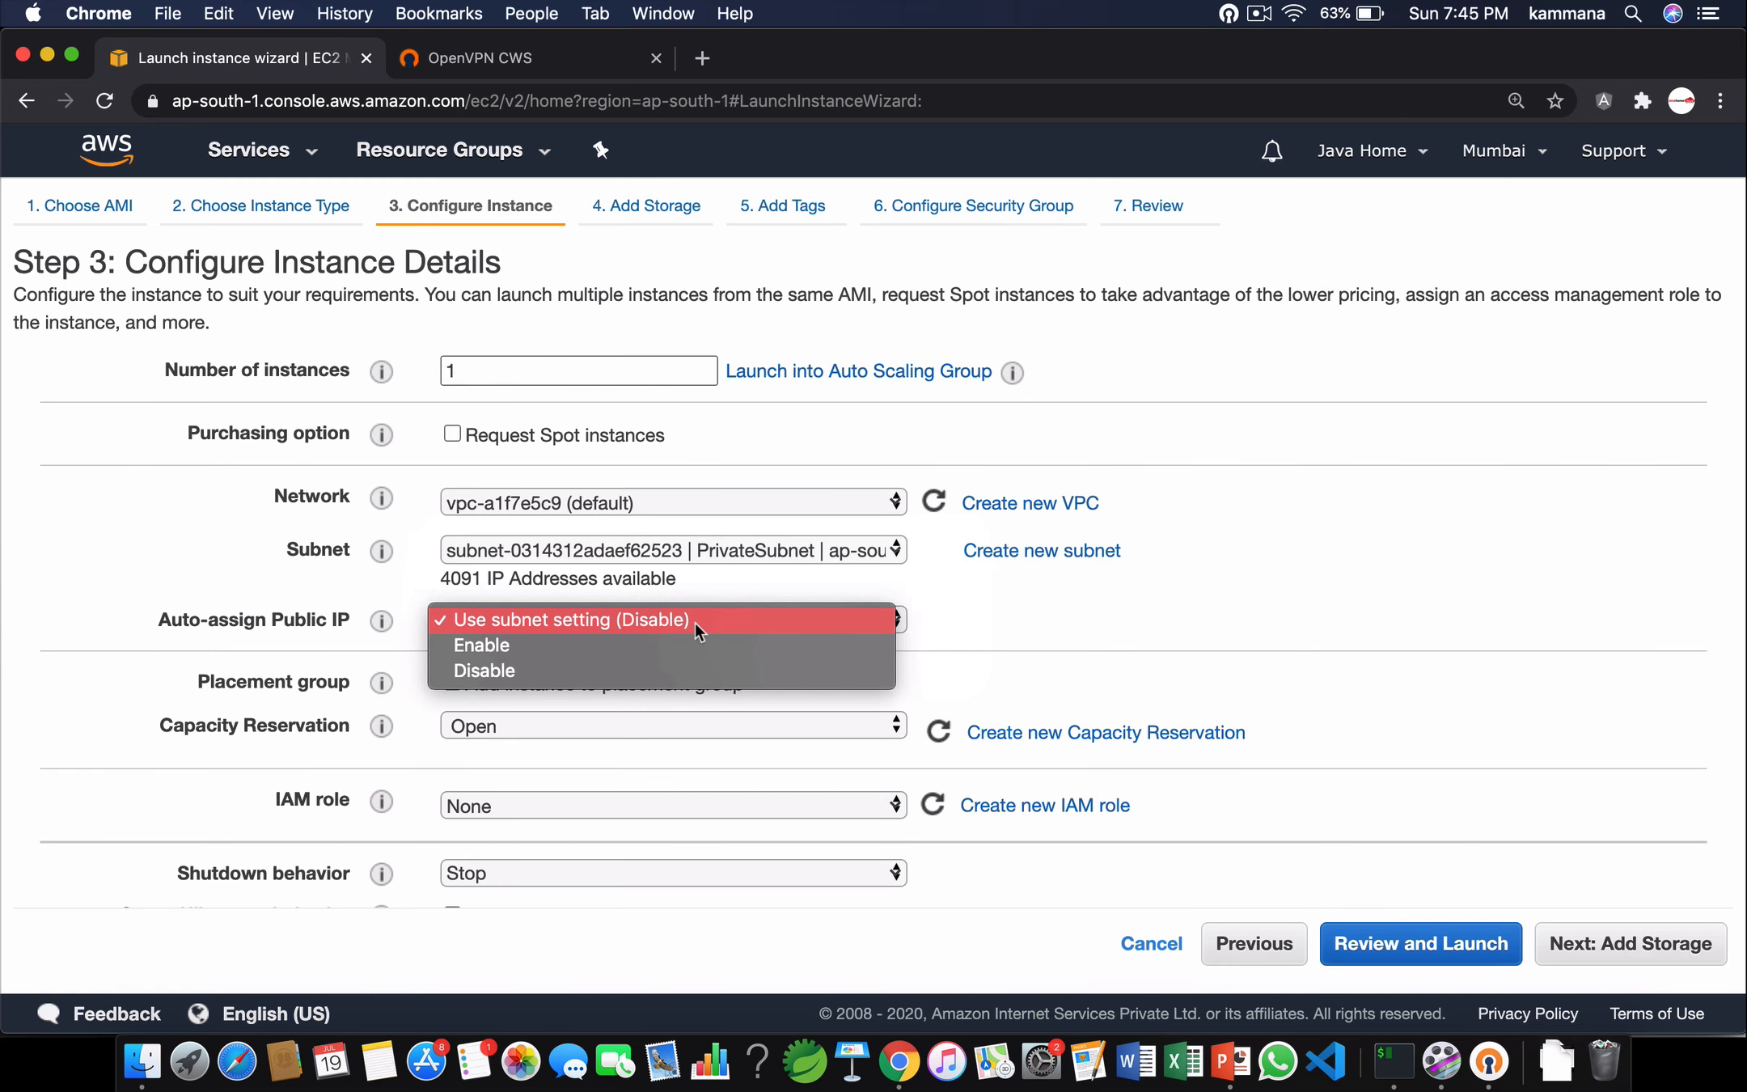
{"action": "left_click", "coordinate": [695, 620]}
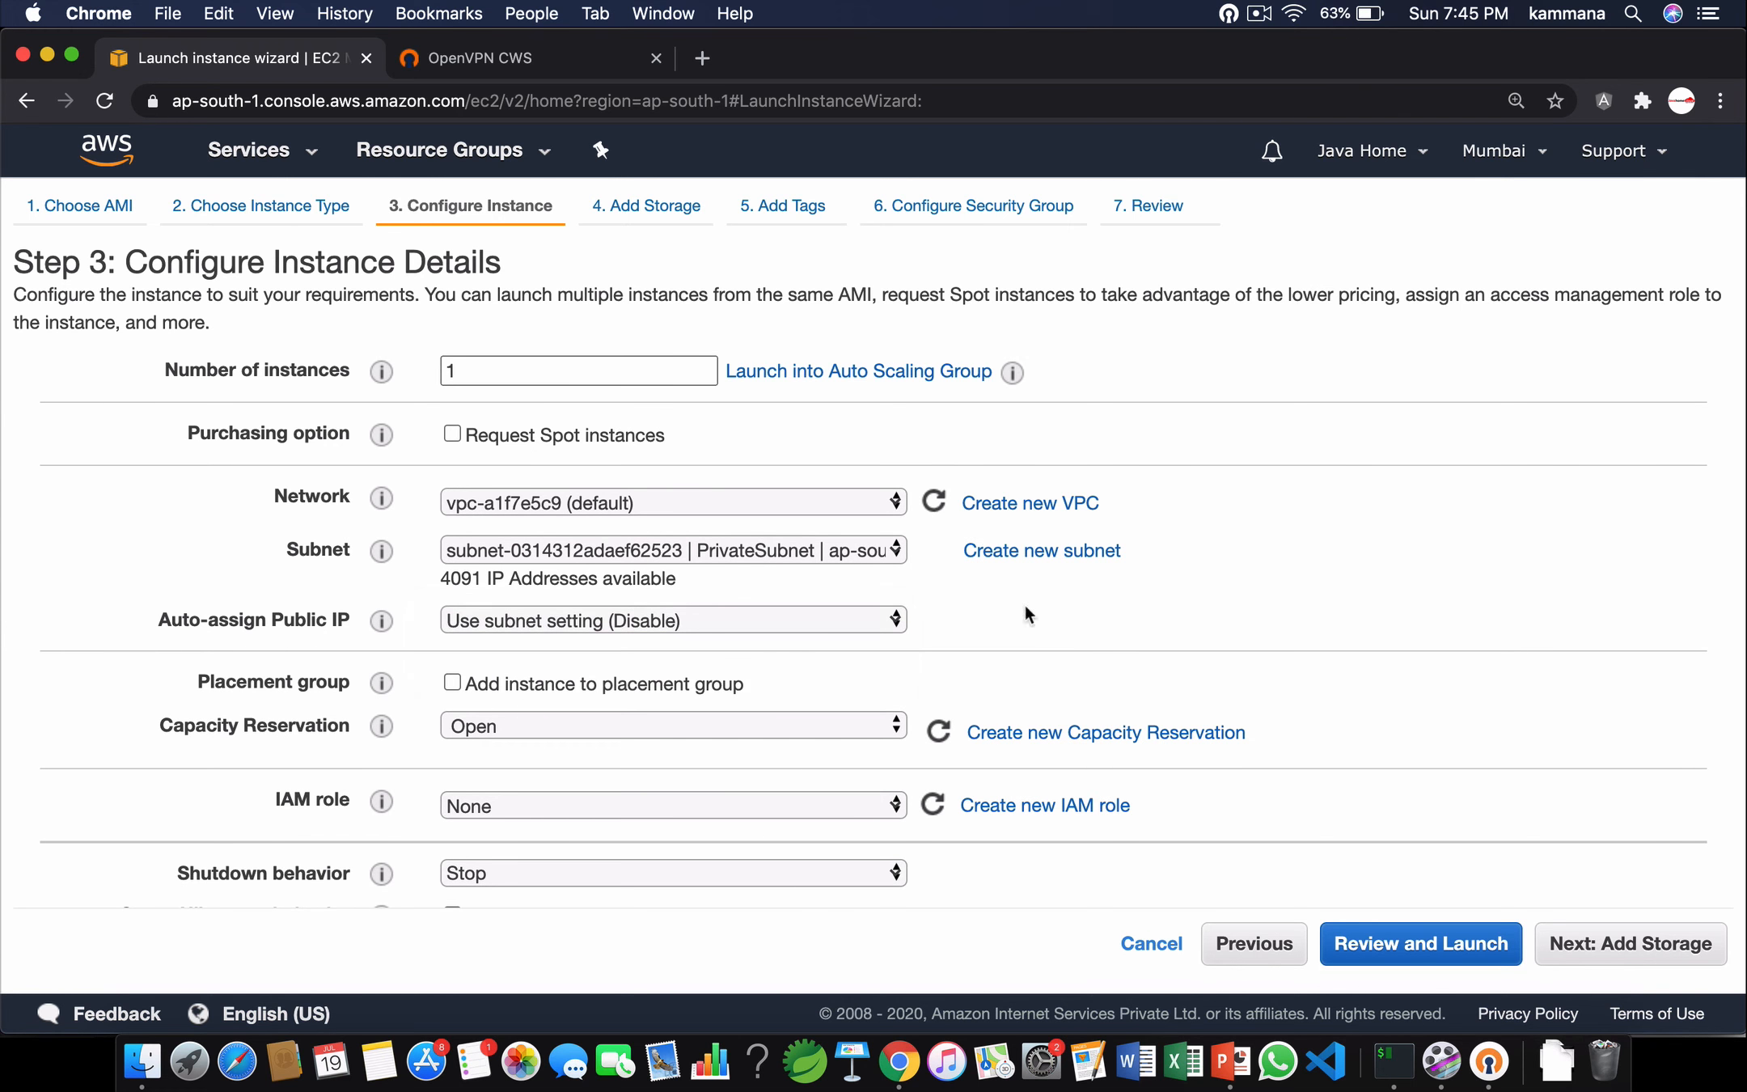
{"action": "left_click", "coordinate": [1650, 944]}
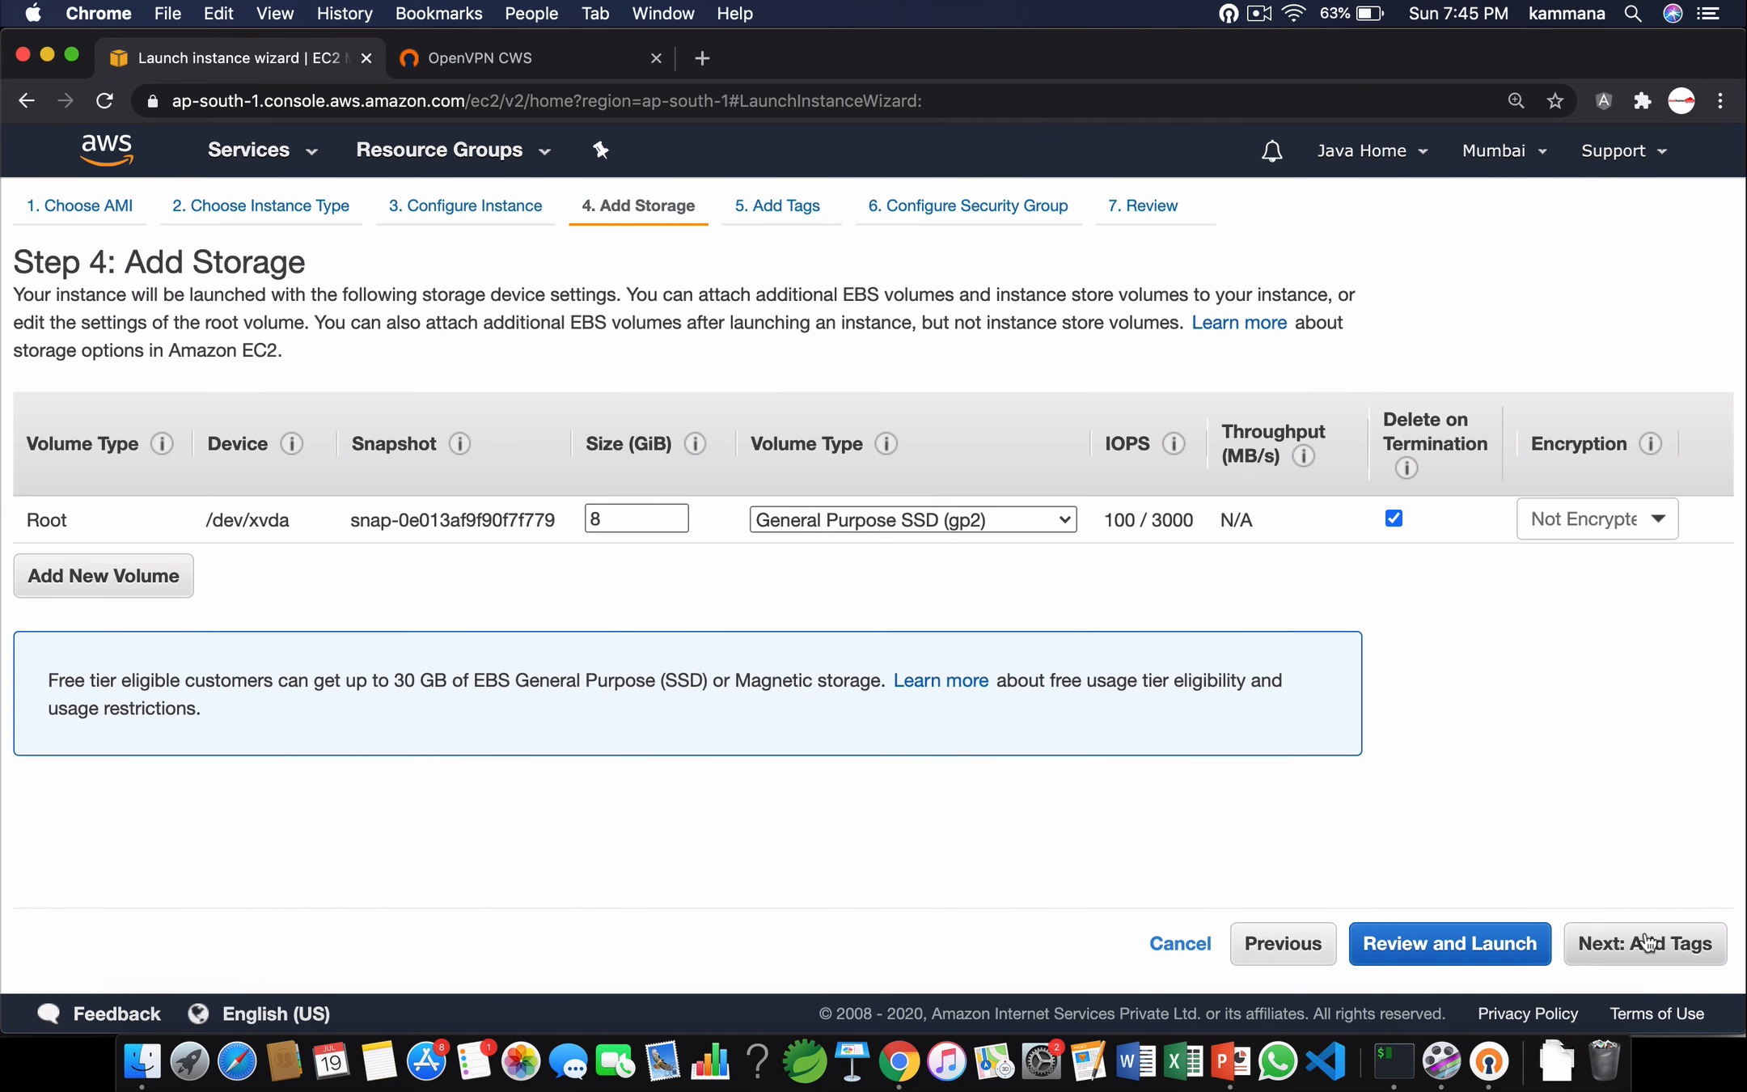
{"action": "left_click", "coordinate": [1653, 945]}
Add a tag with key Name and value private-instance, and proceed to the security group configuration.
{"action": "left_click", "coordinate": [53, 635]}
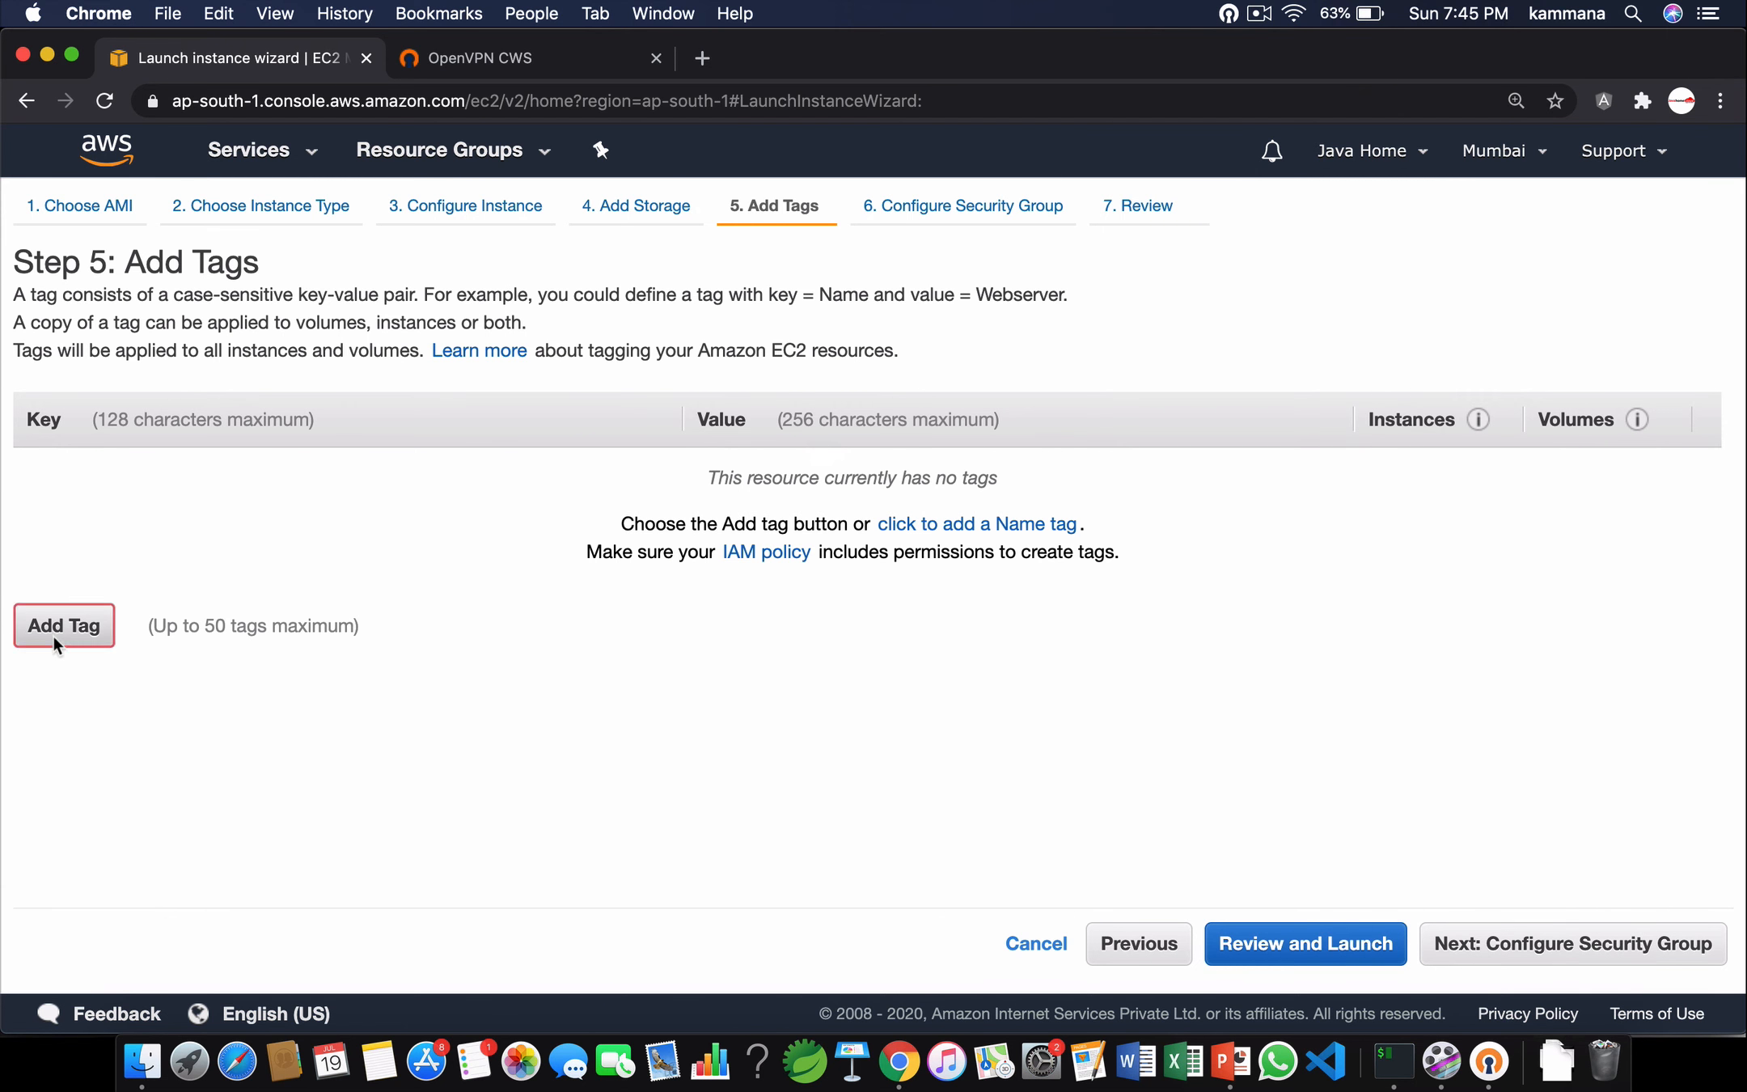
{"action": "type", "text": "Name"}
{"action": "key", "text": "Tab"}
{"action": "type", "text": "p"}
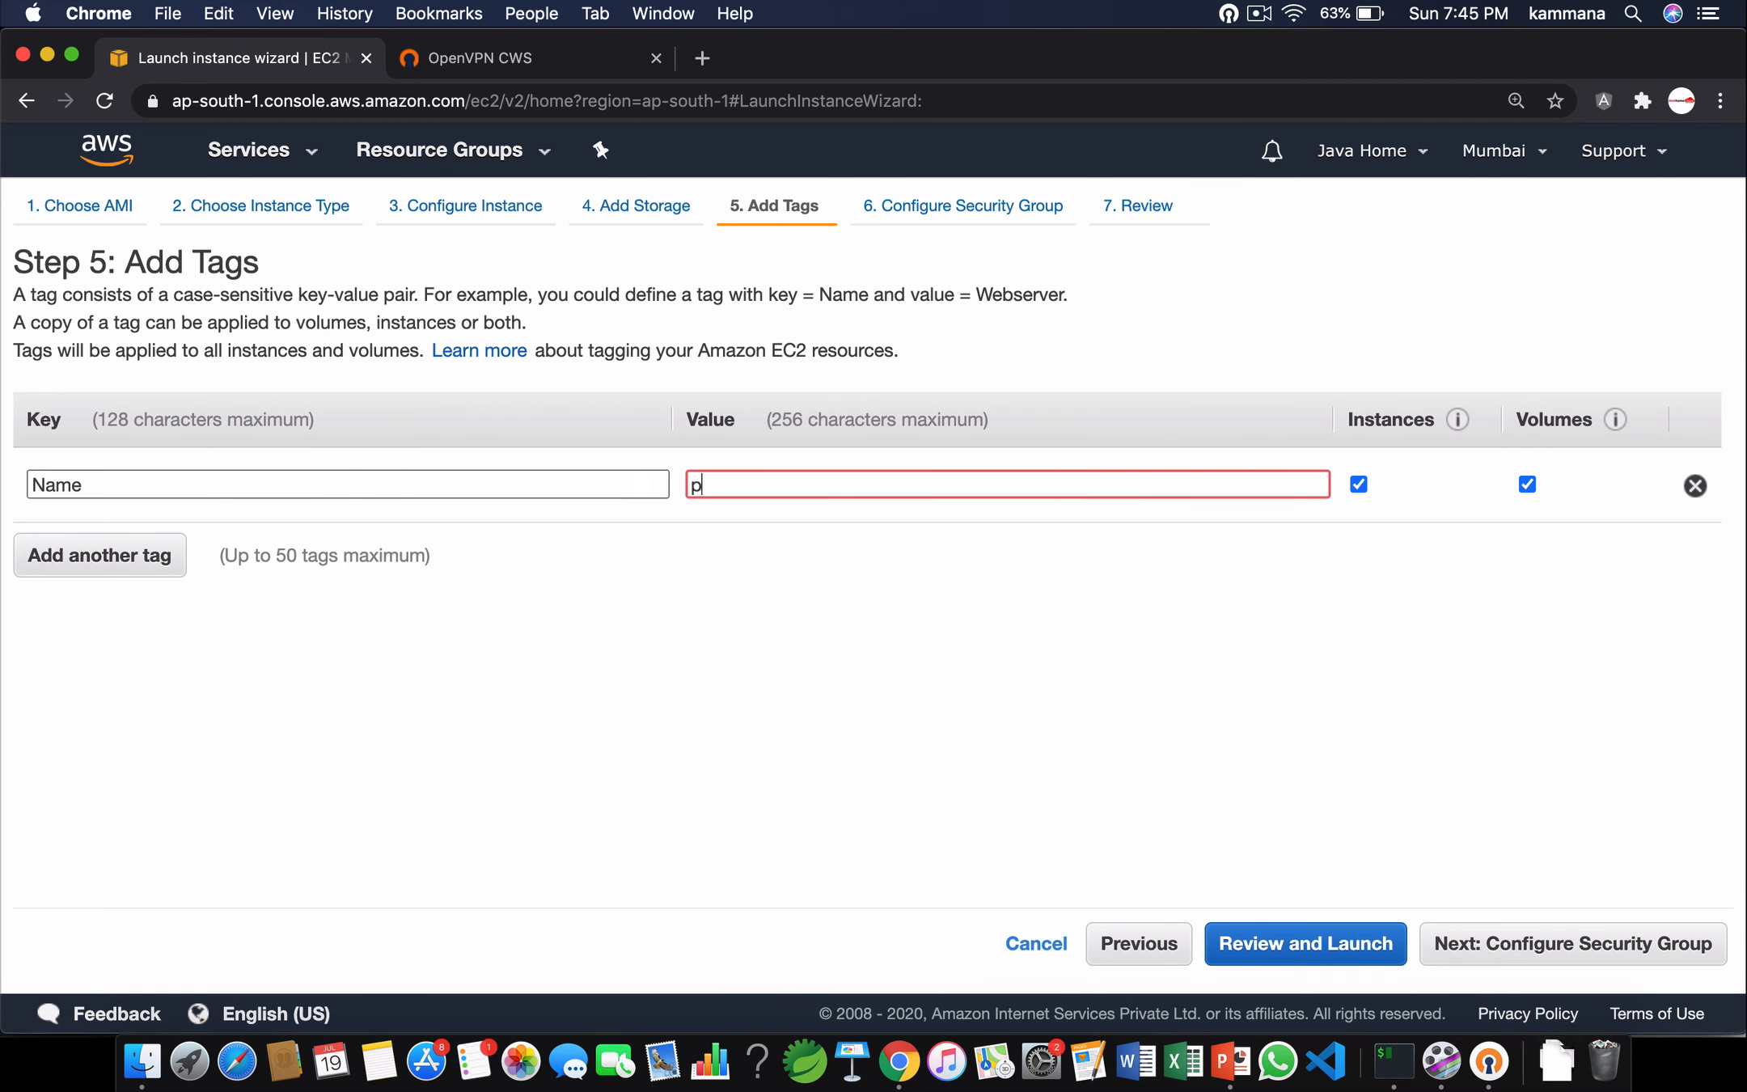
{"action": "type", "text": "rivate-insta"}
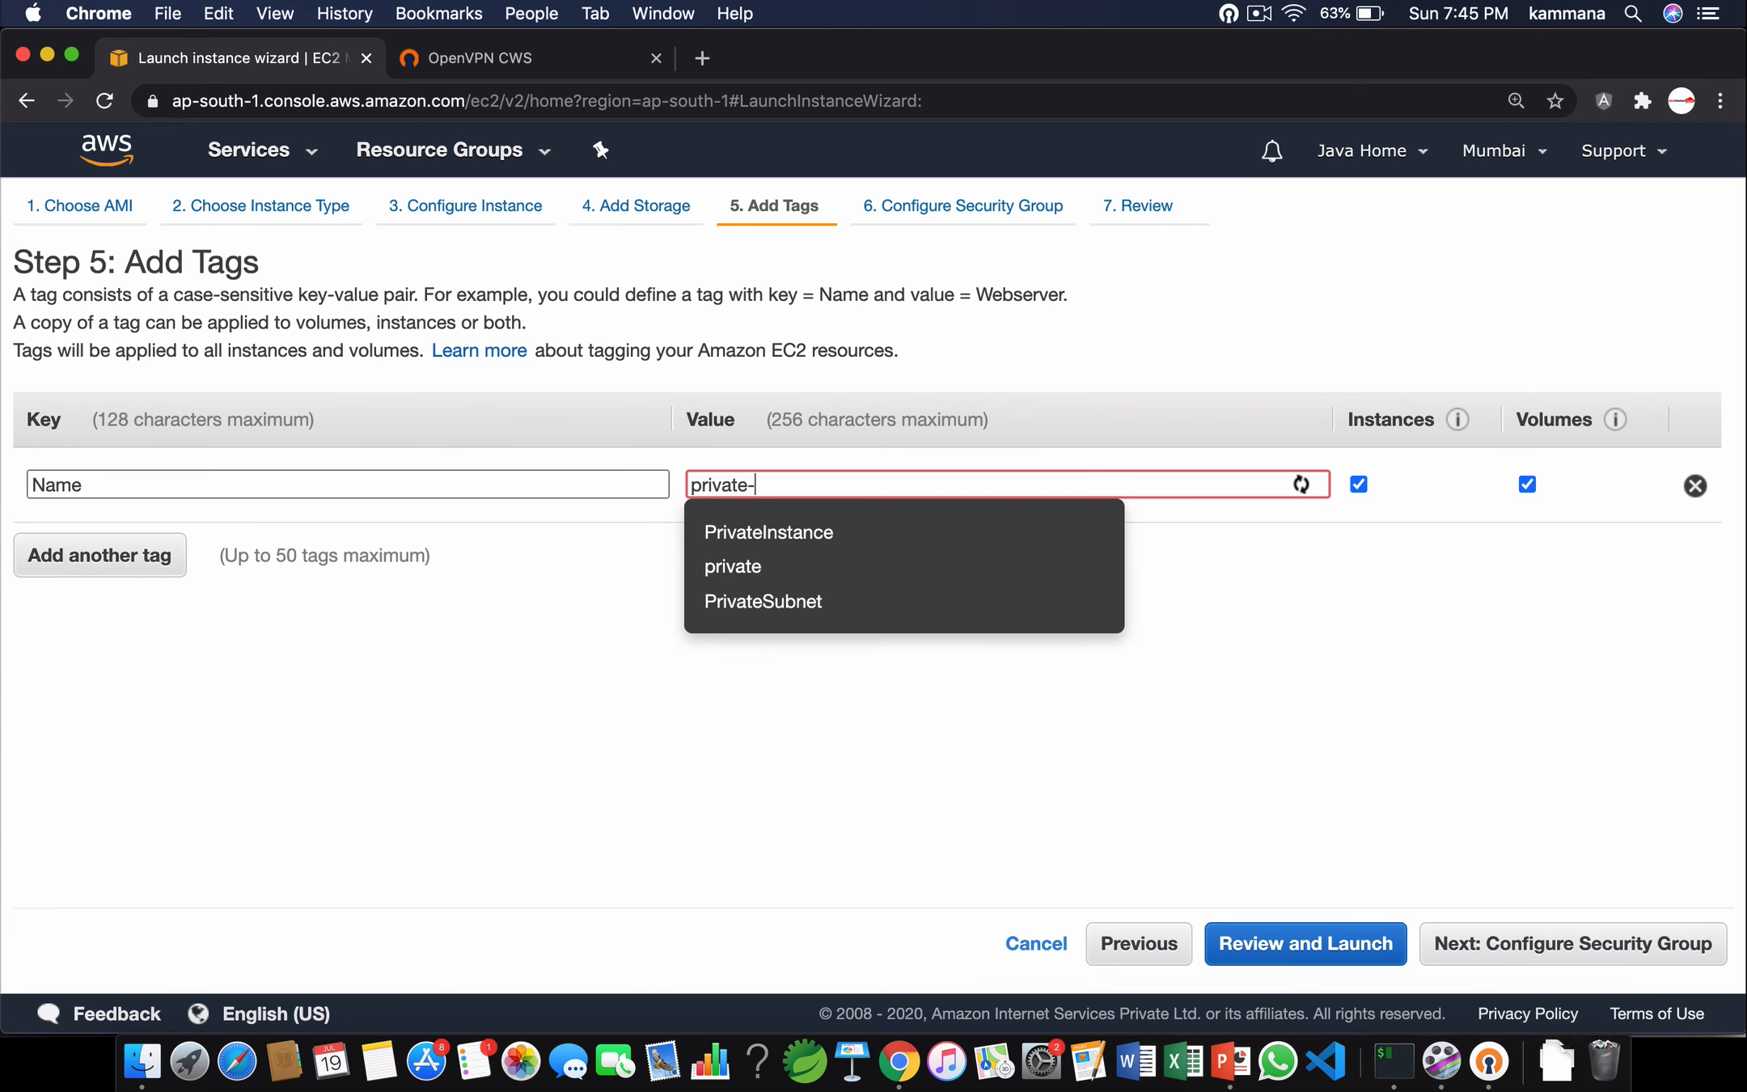
{"action": "type", "text": "nce"}
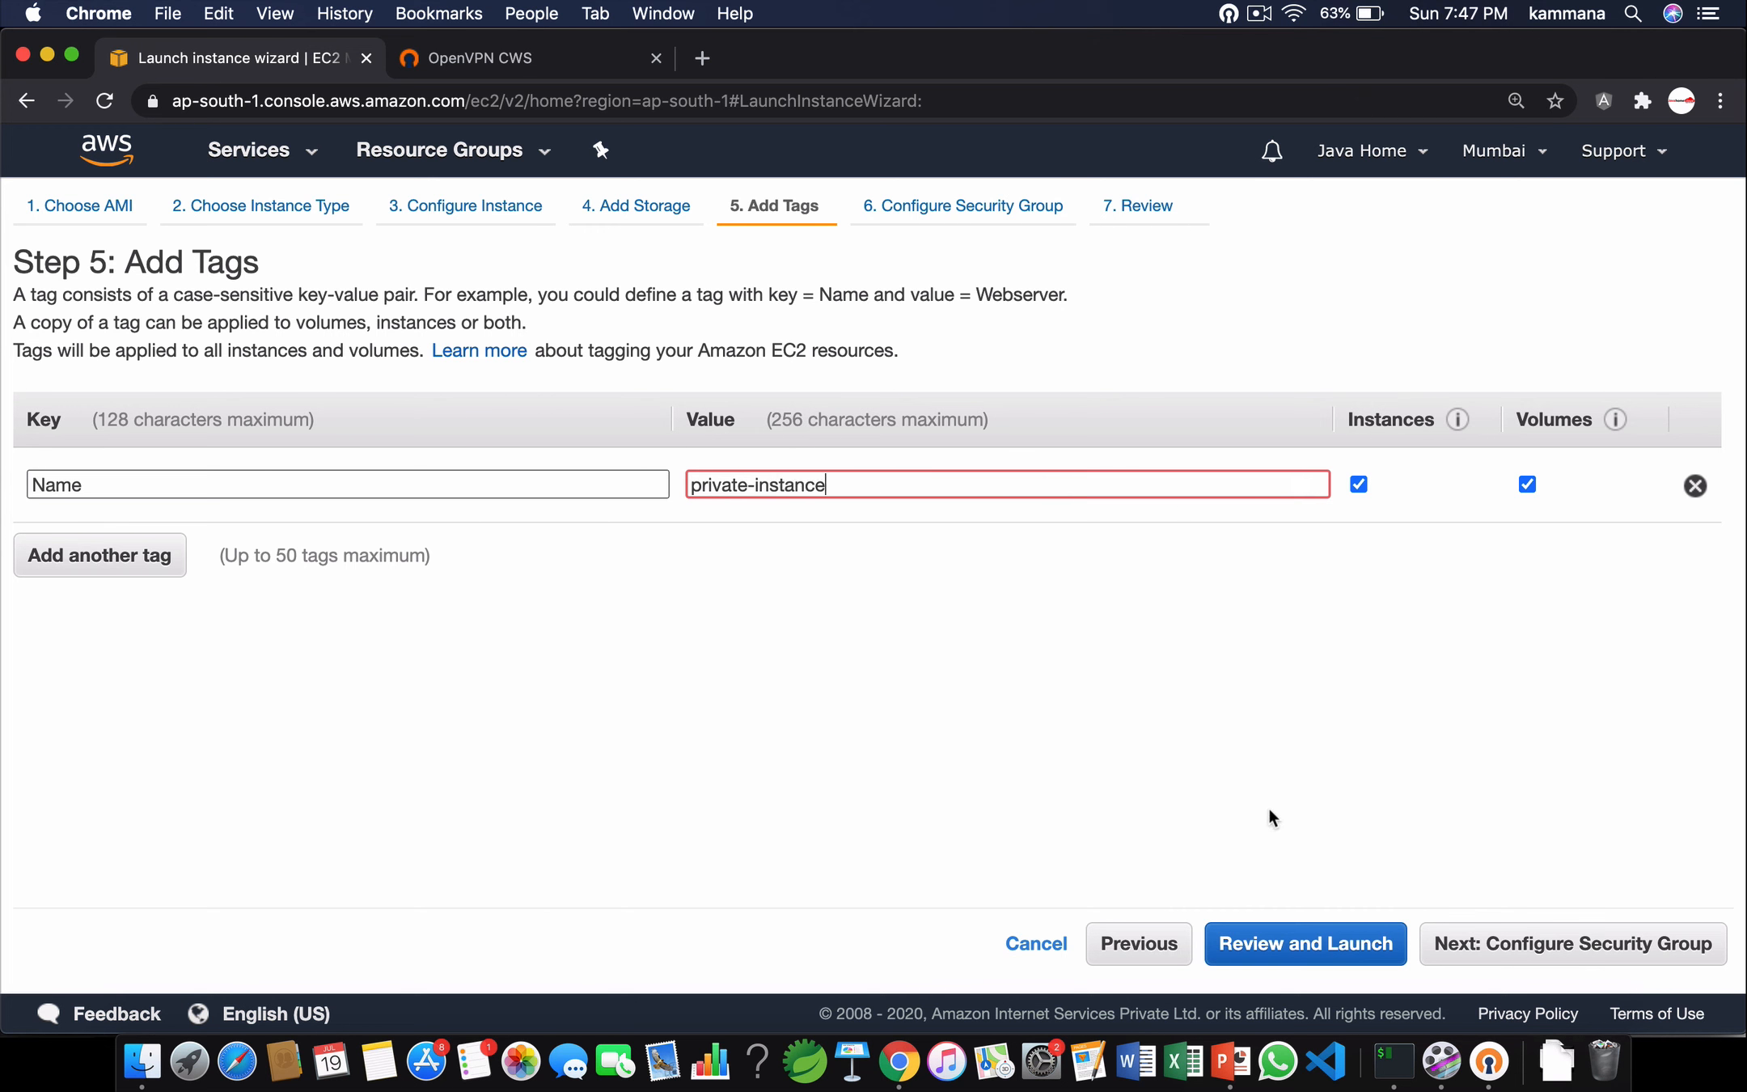
{"action": "left_click", "coordinate": [1561, 942]}
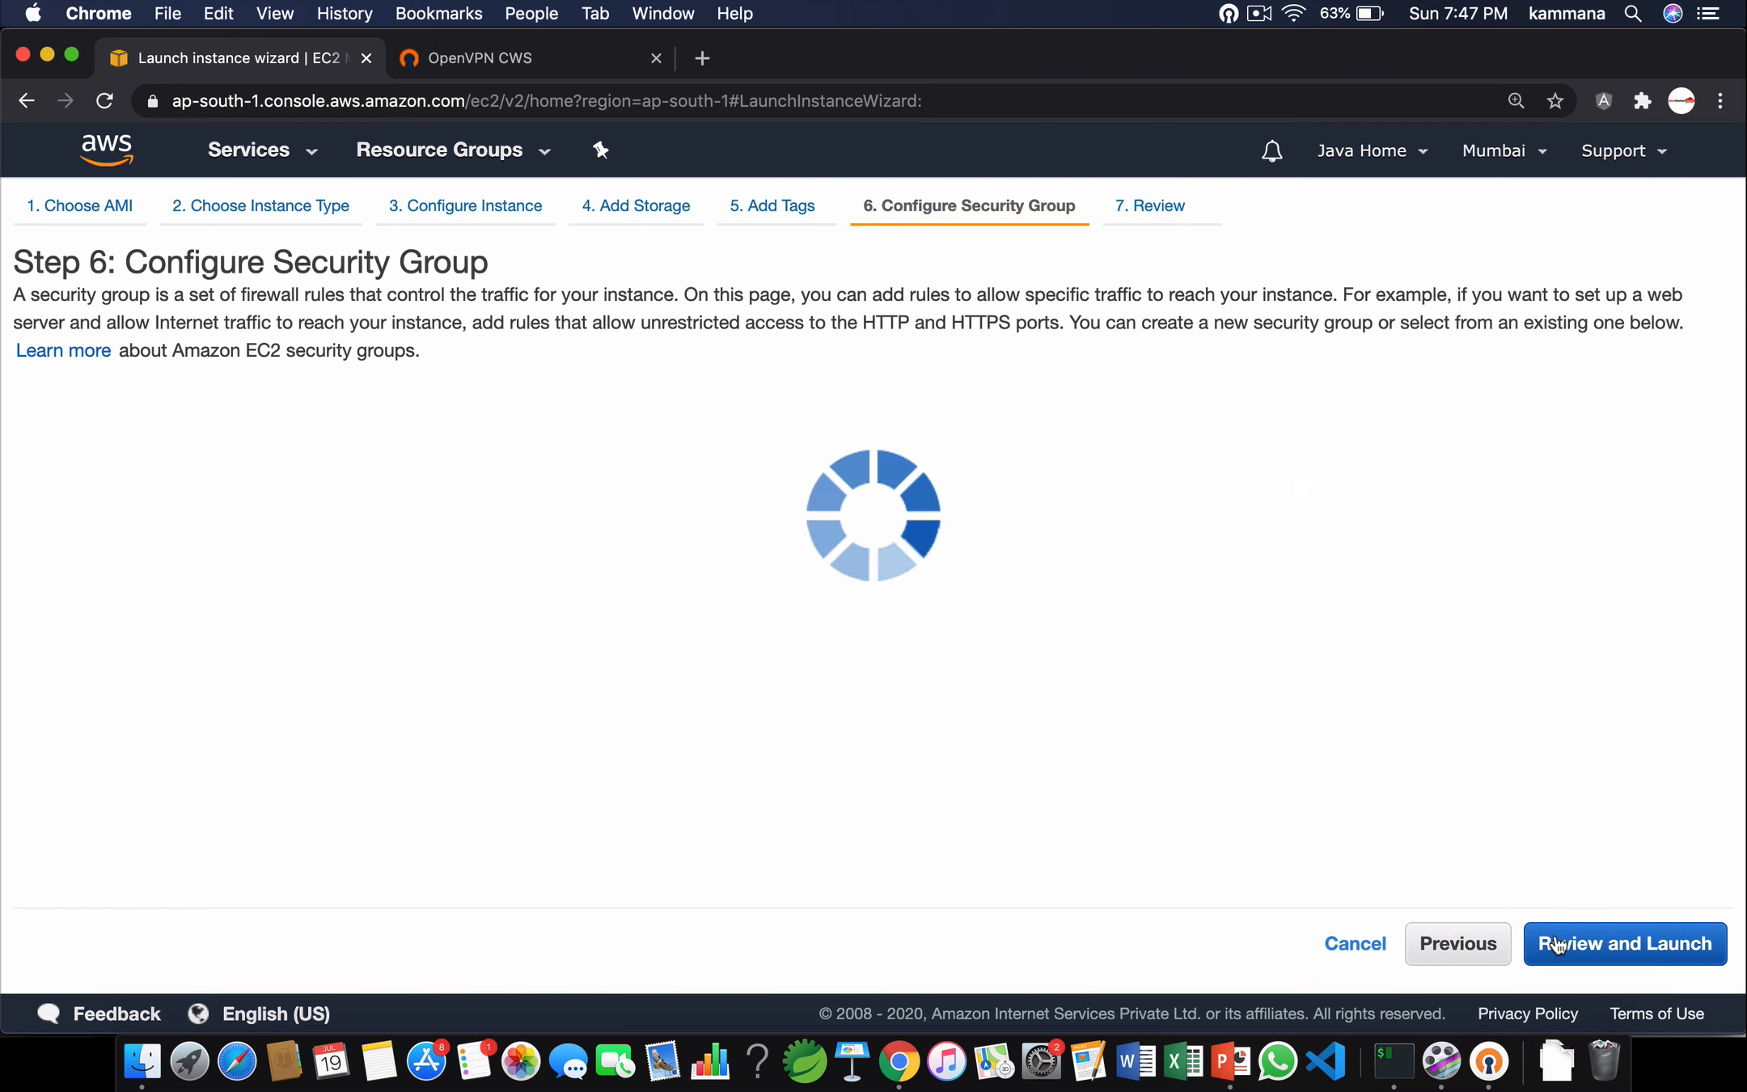
Assign the existing all-traffic security group to the instance and proceed to the launch review.
{"action": "left_click", "coordinate": [588, 430]}
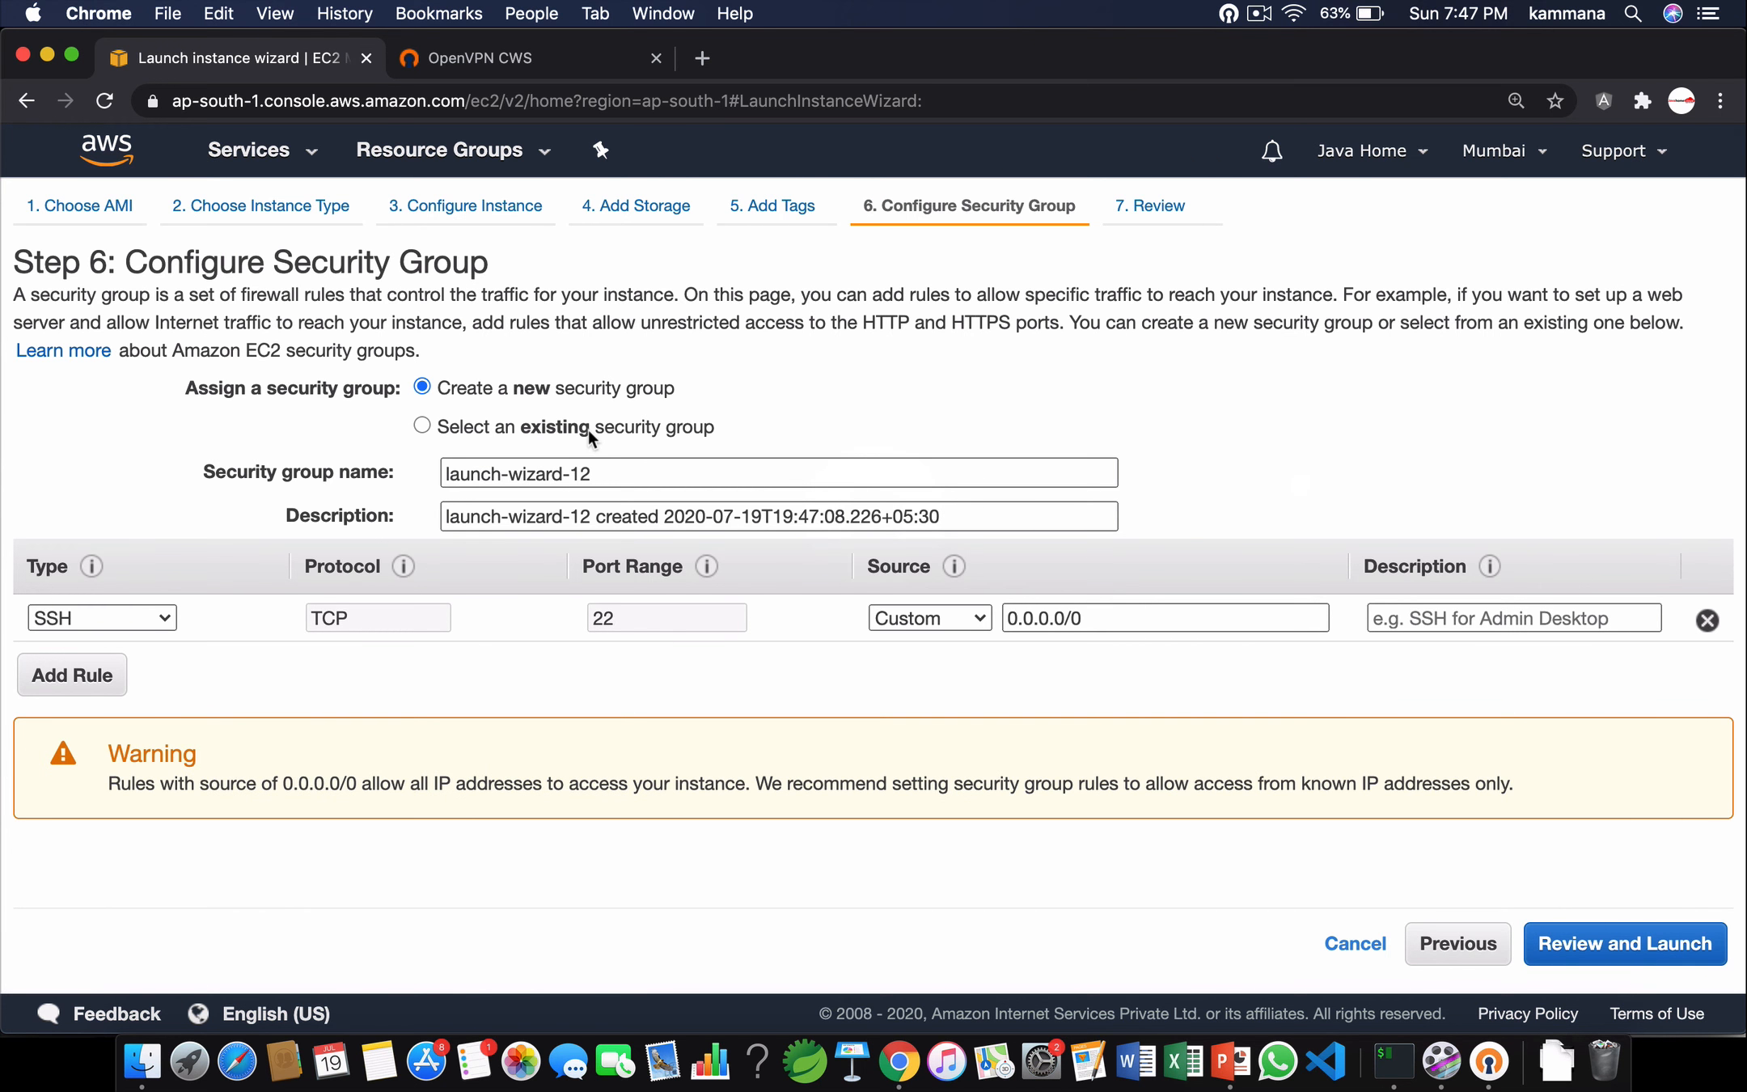
{"action": "left_click", "coordinate": [721, 534]}
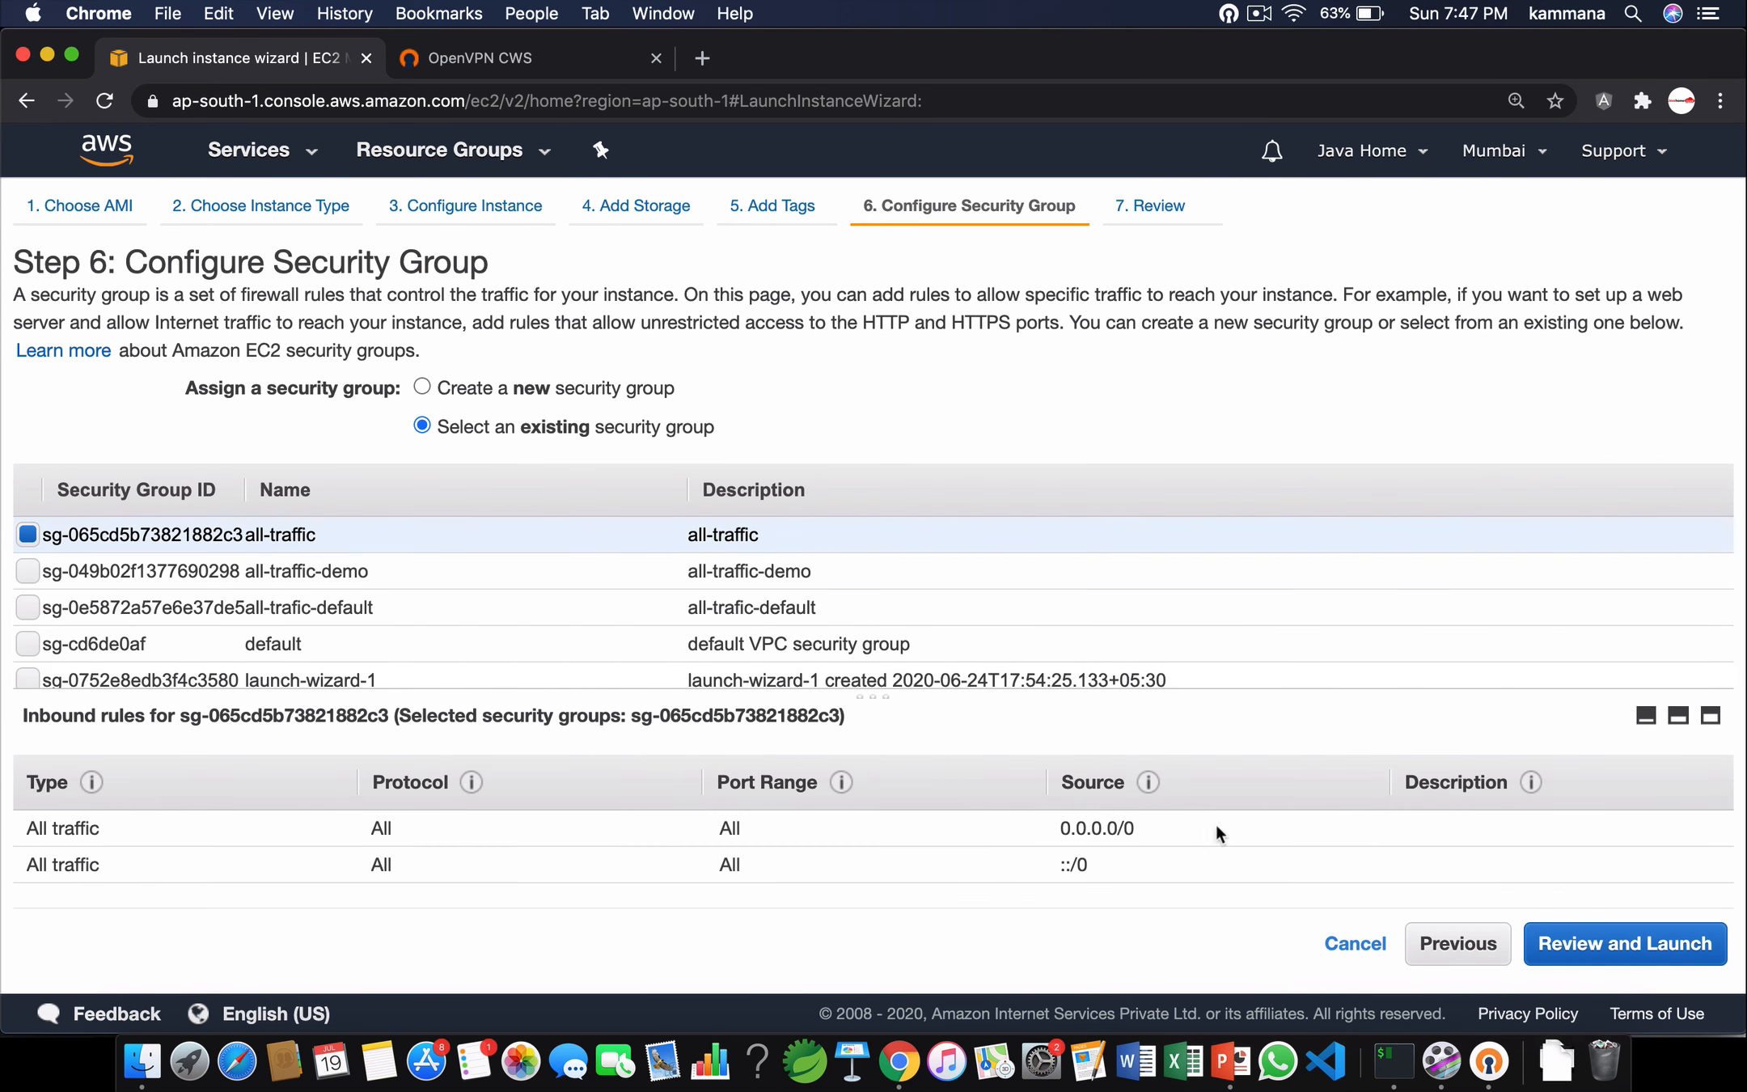
{"action": "left_click", "coordinate": [1599, 942]}
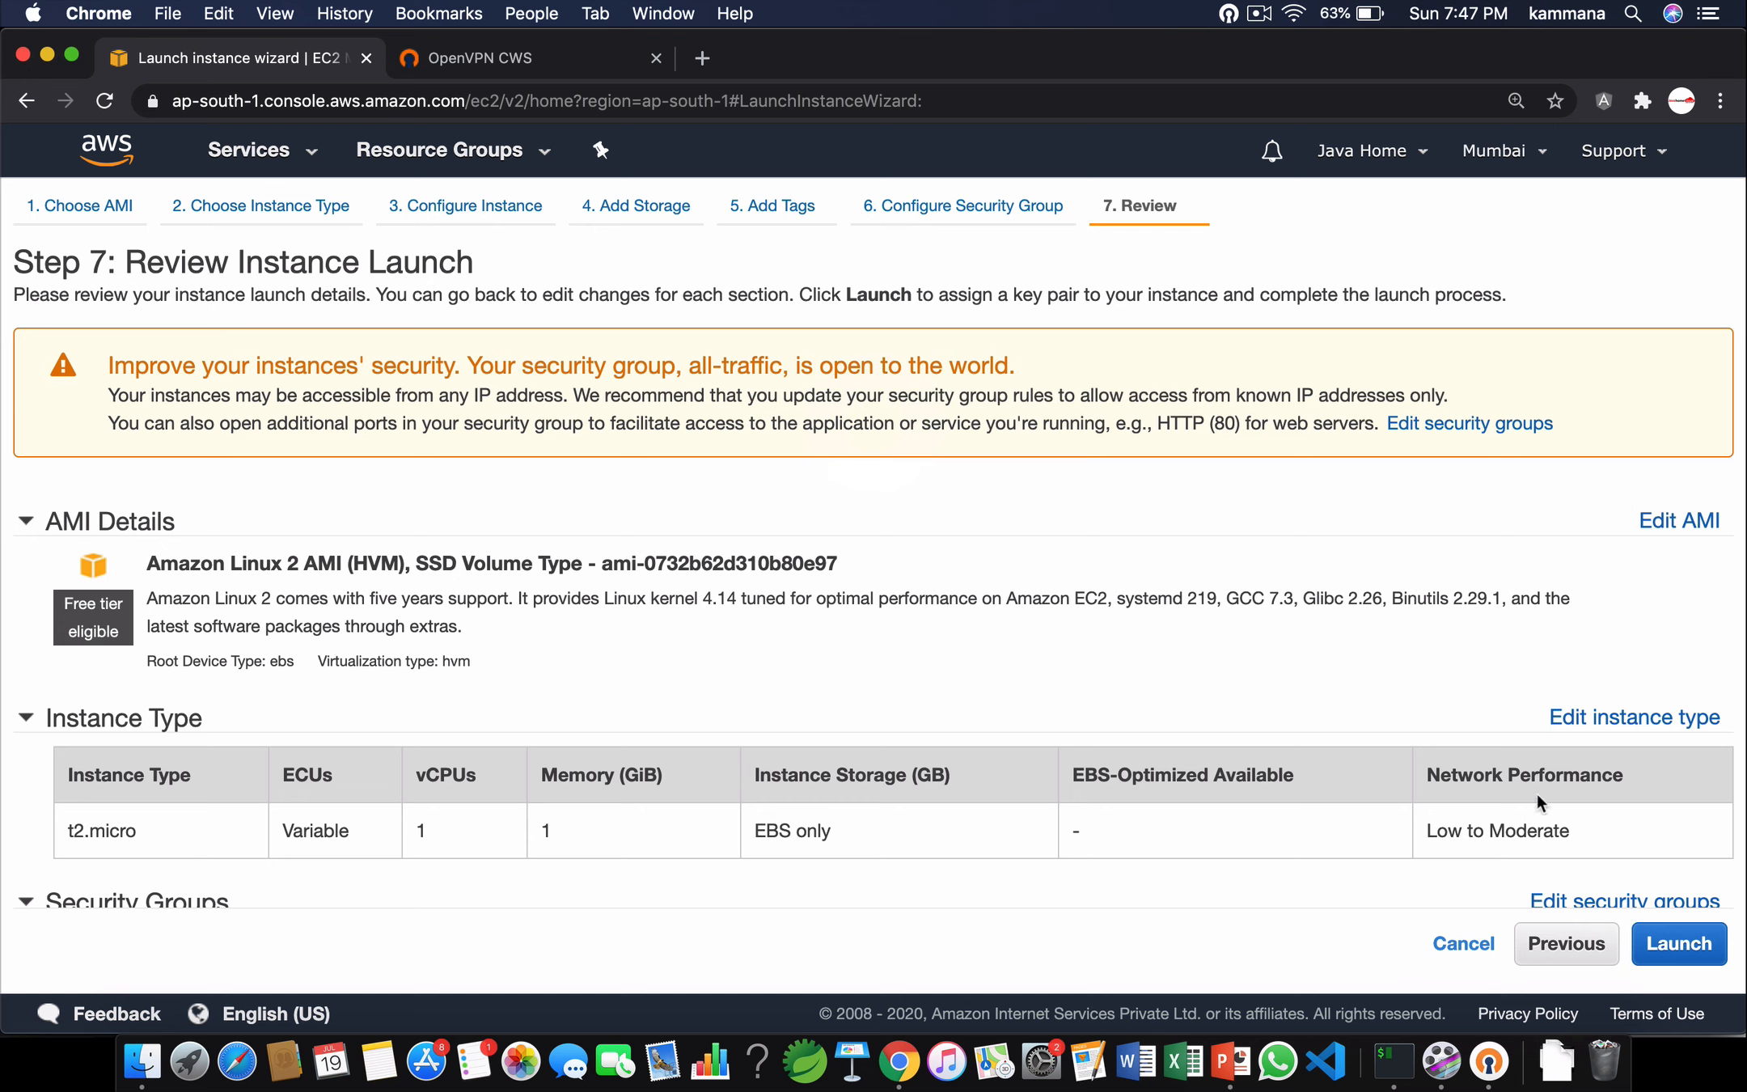
Launch the instance with the preselected existing key pair, acknowledging access to its private key file.
{"action": "left_click", "coordinate": [1675, 944]}
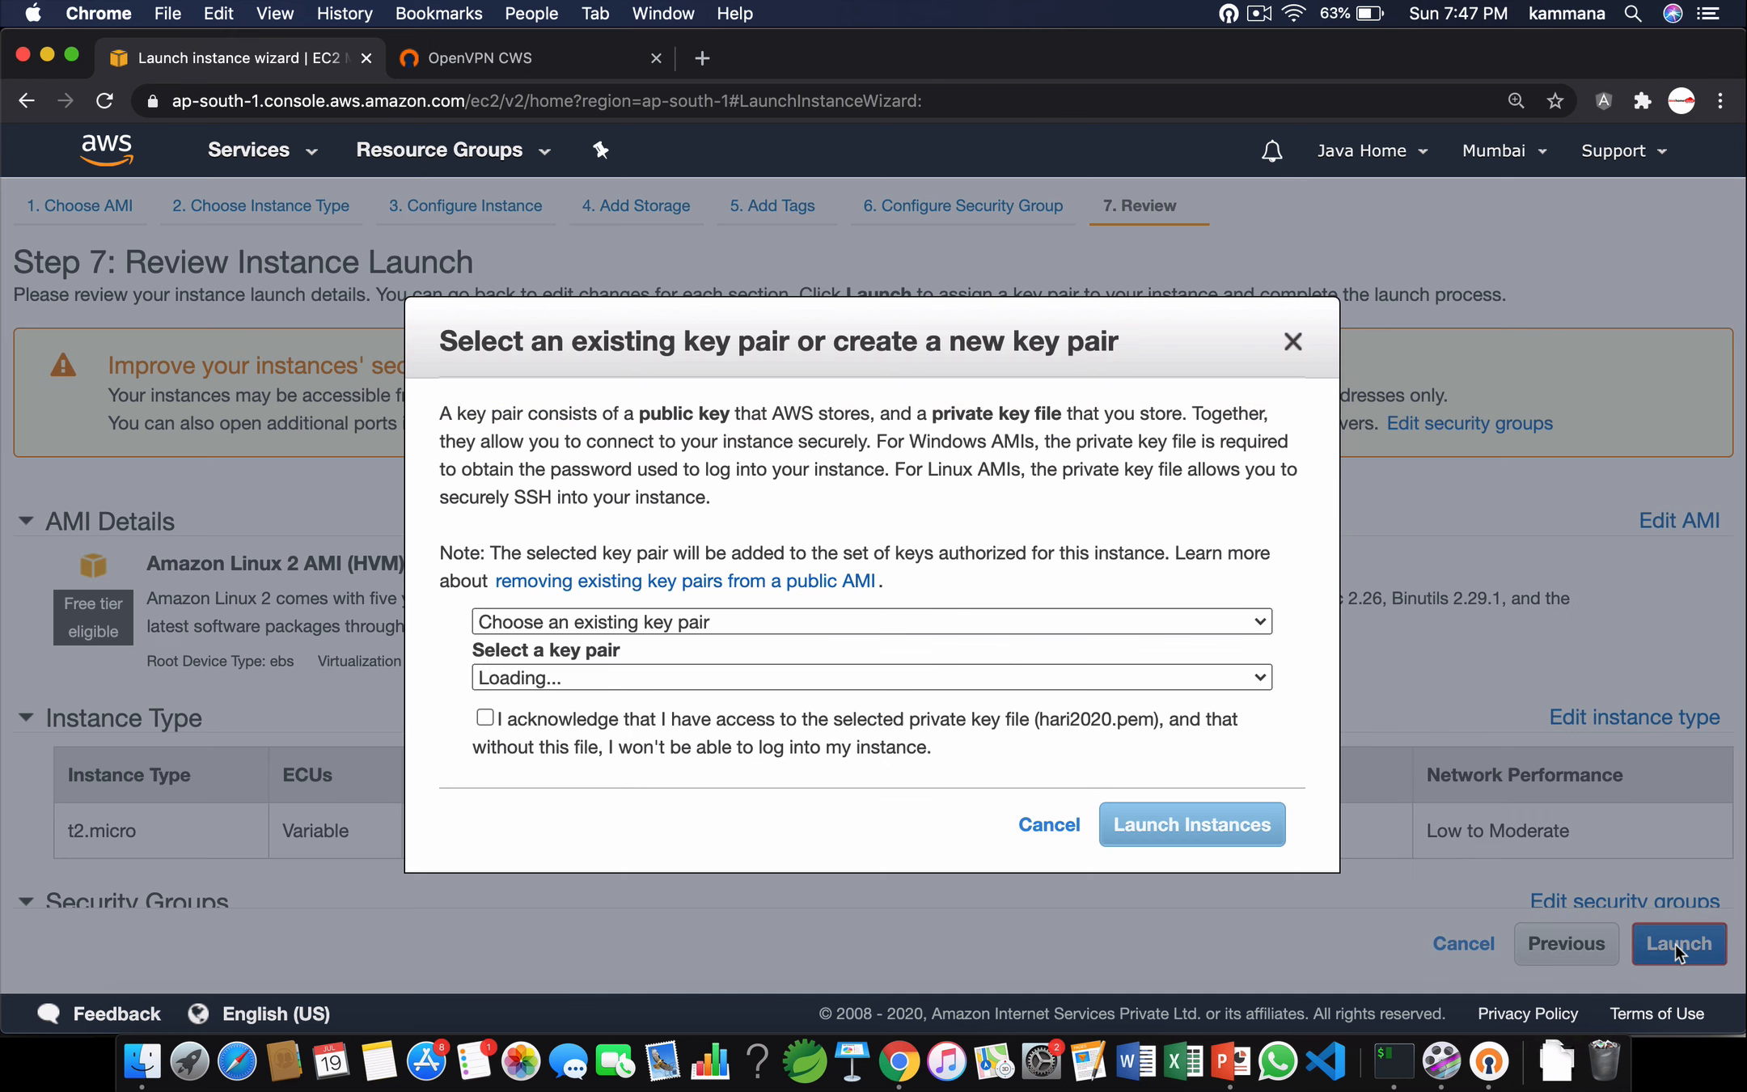
{"action": "left_click", "coordinate": [653, 740]}
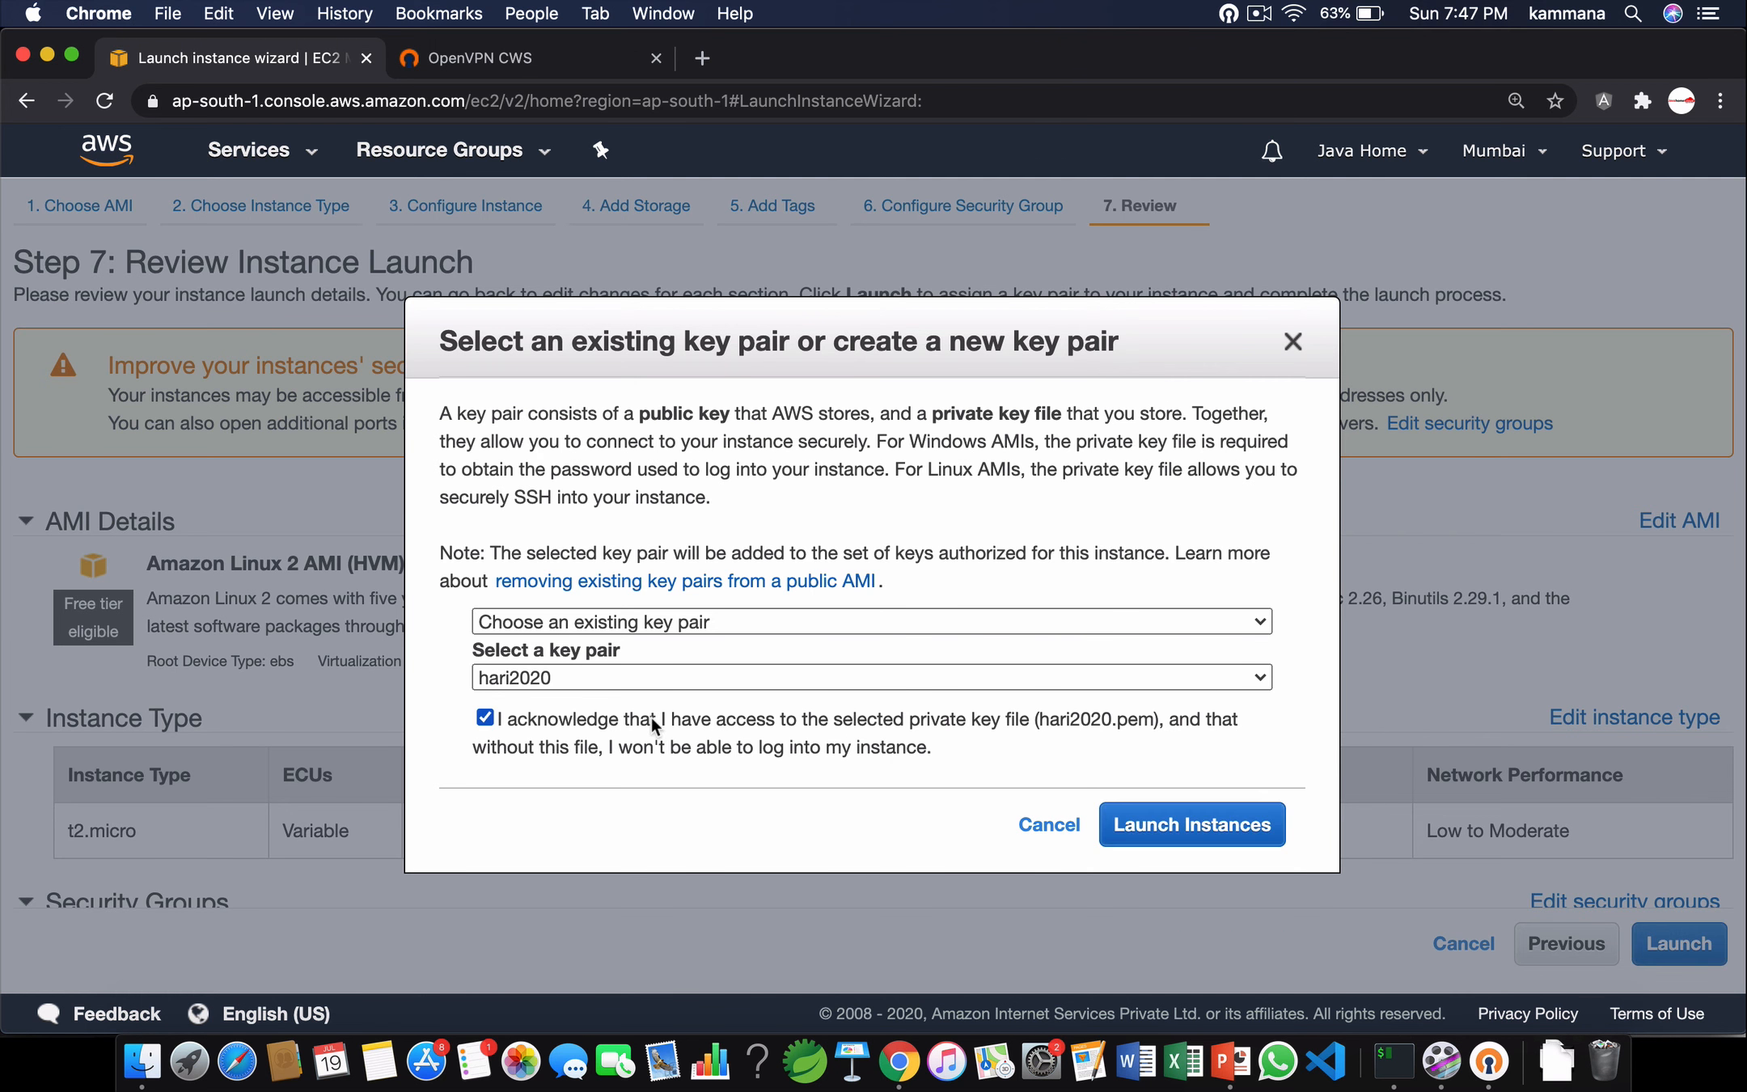
{"action": "left_click", "coordinate": [1160, 828]}
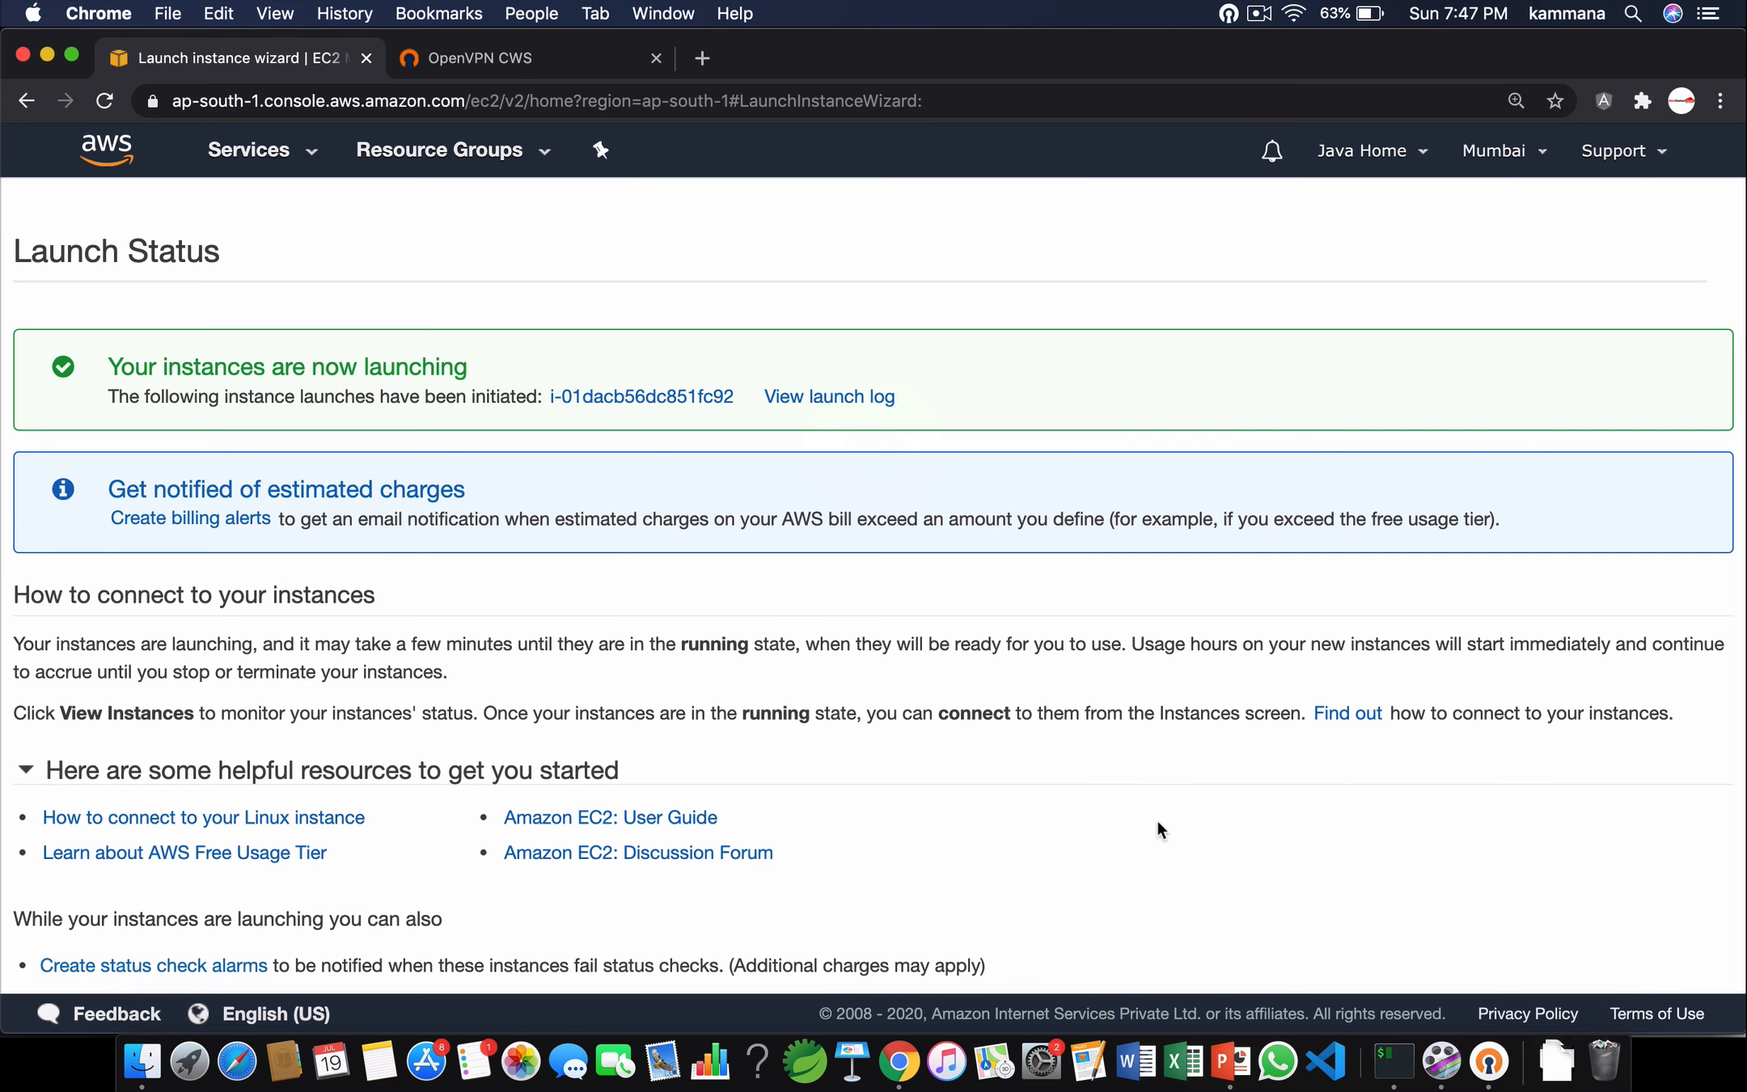
Open the instances list, select private-instance and copy its private IP address.
{"action": "scroll", "coordinate": [1157, 820], "scroll_direction": "down", "scroll_amount": 3}
{"action": "left_click", "coordinate": [1658, 946]}
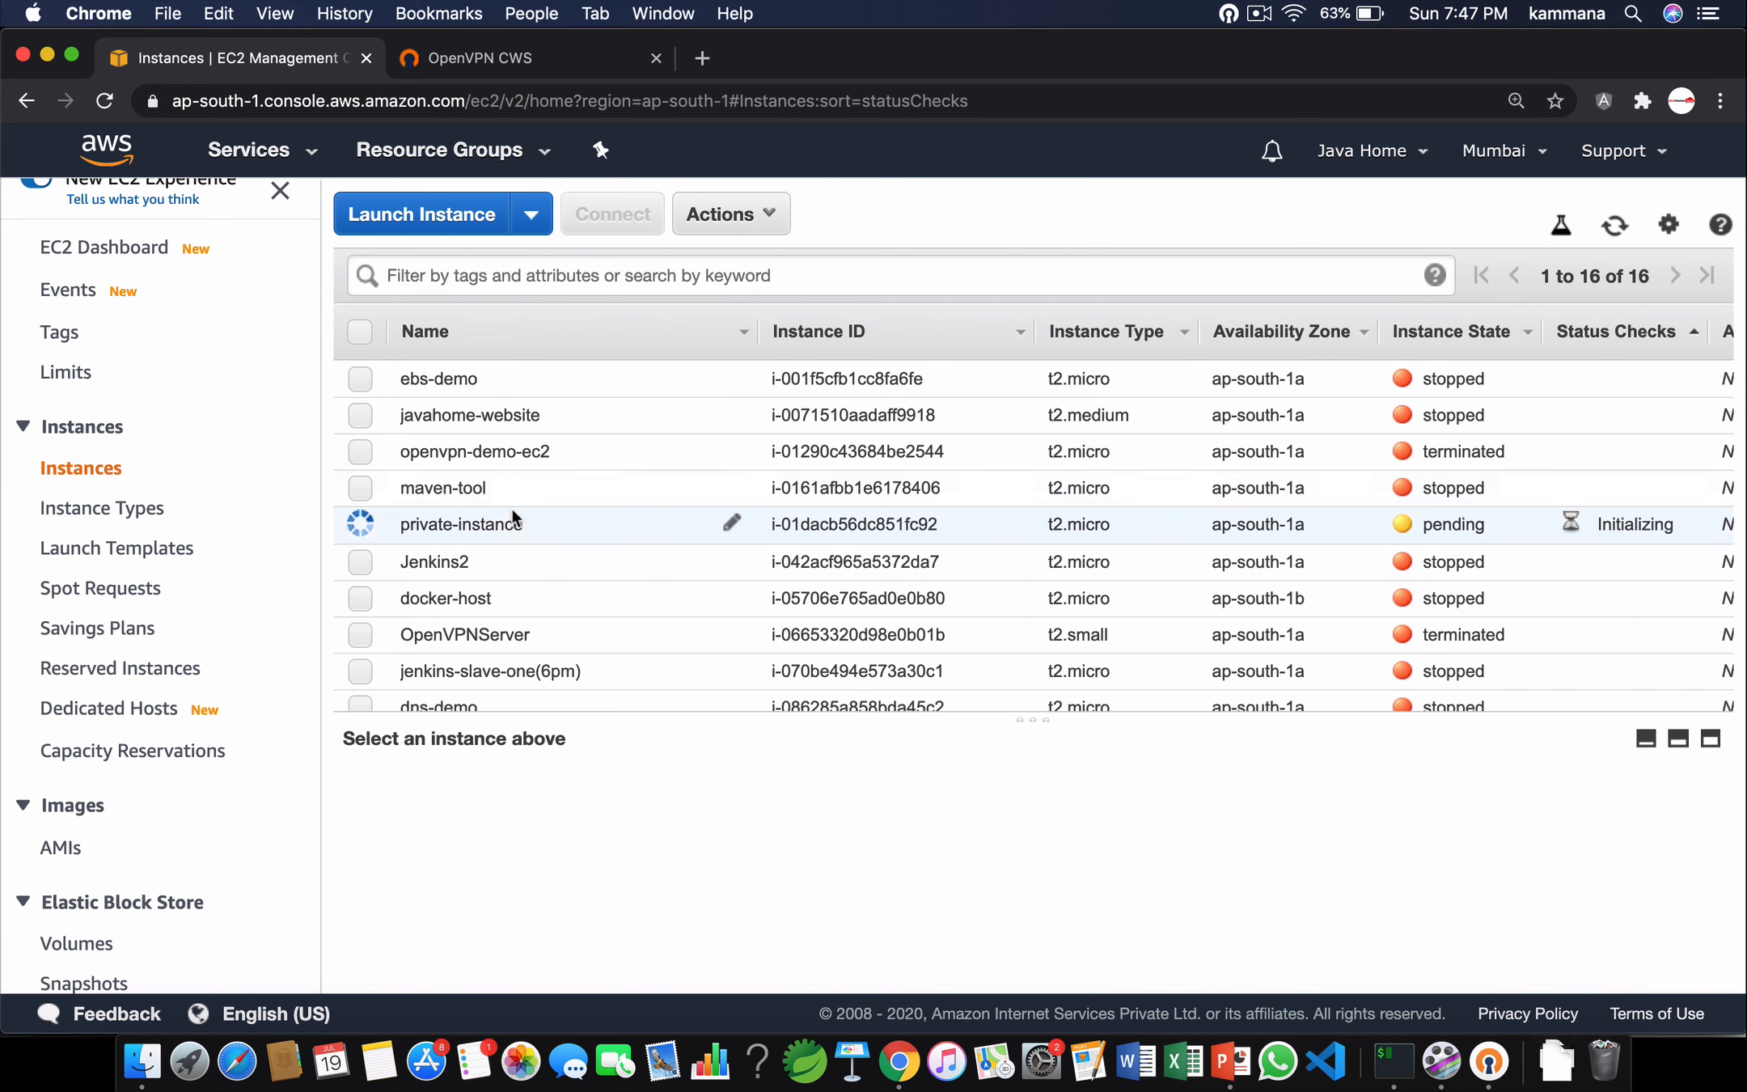
{"action": "left_click", "coordinate": [512, 518]}
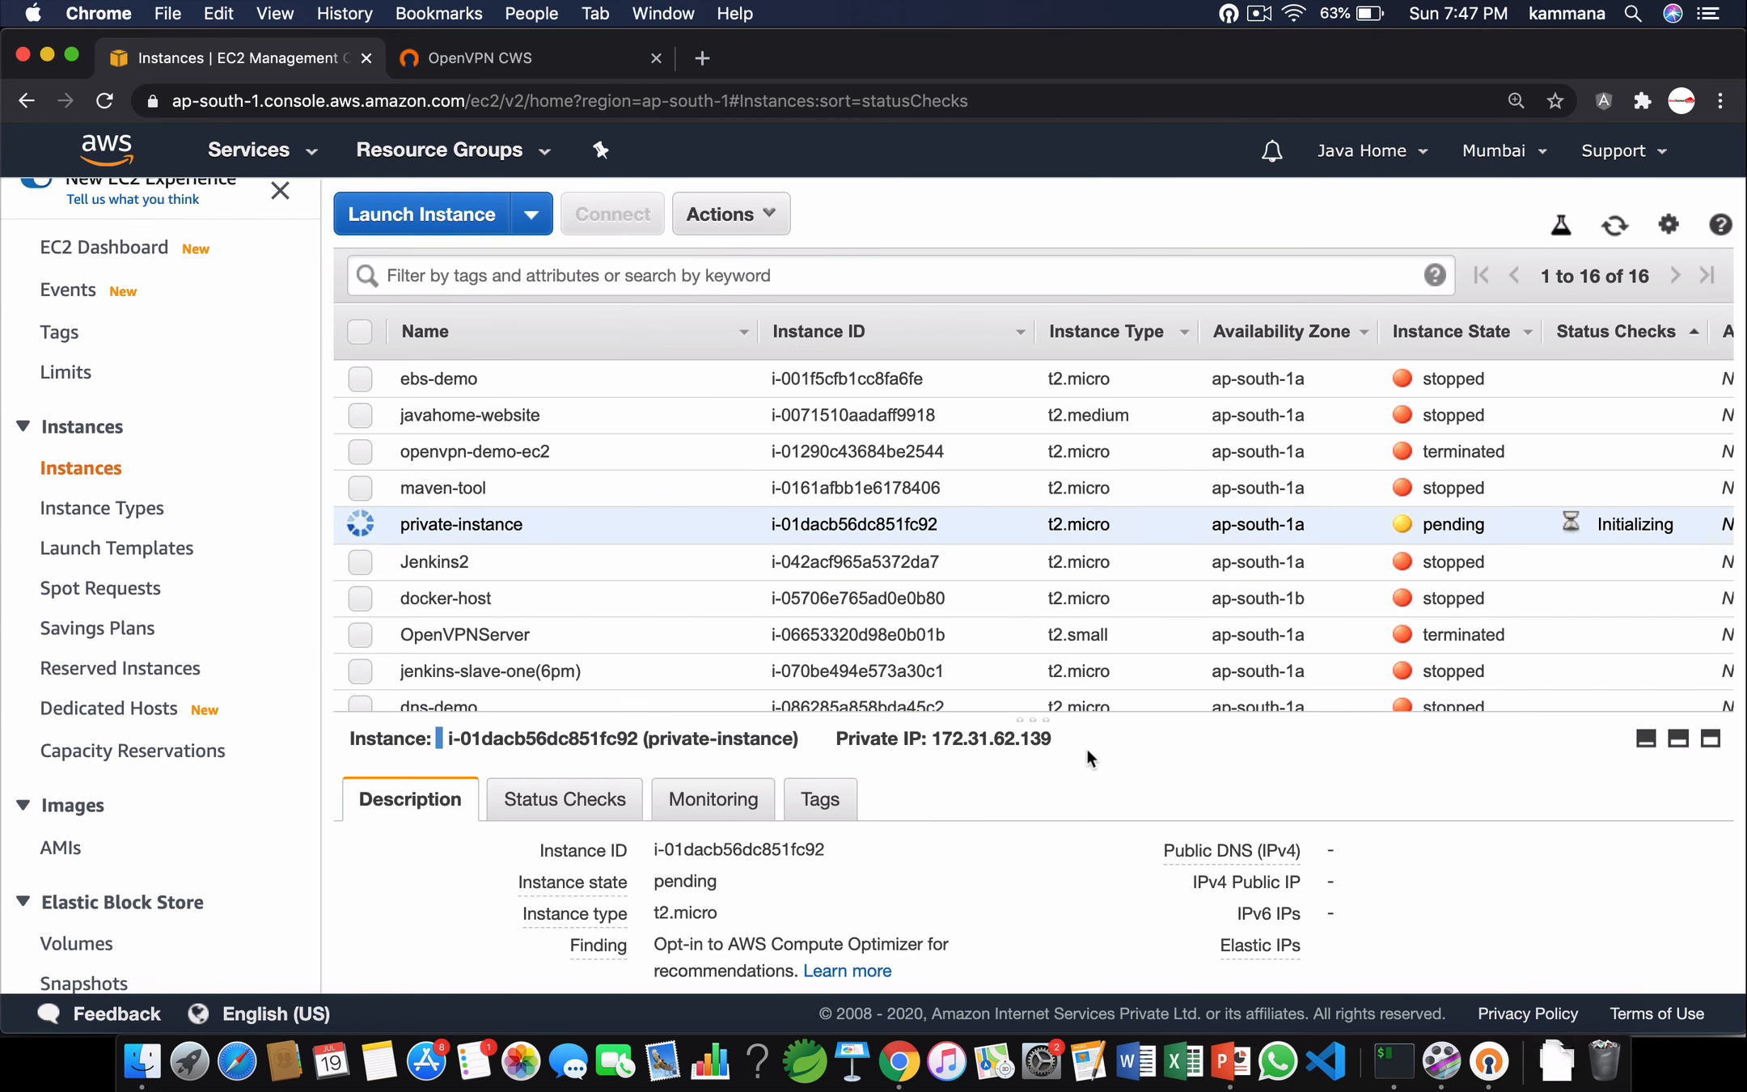
{"action": "scroll", "coordinate": [999, 880], "scroll_direction": "down", "scroll_amount": 3}
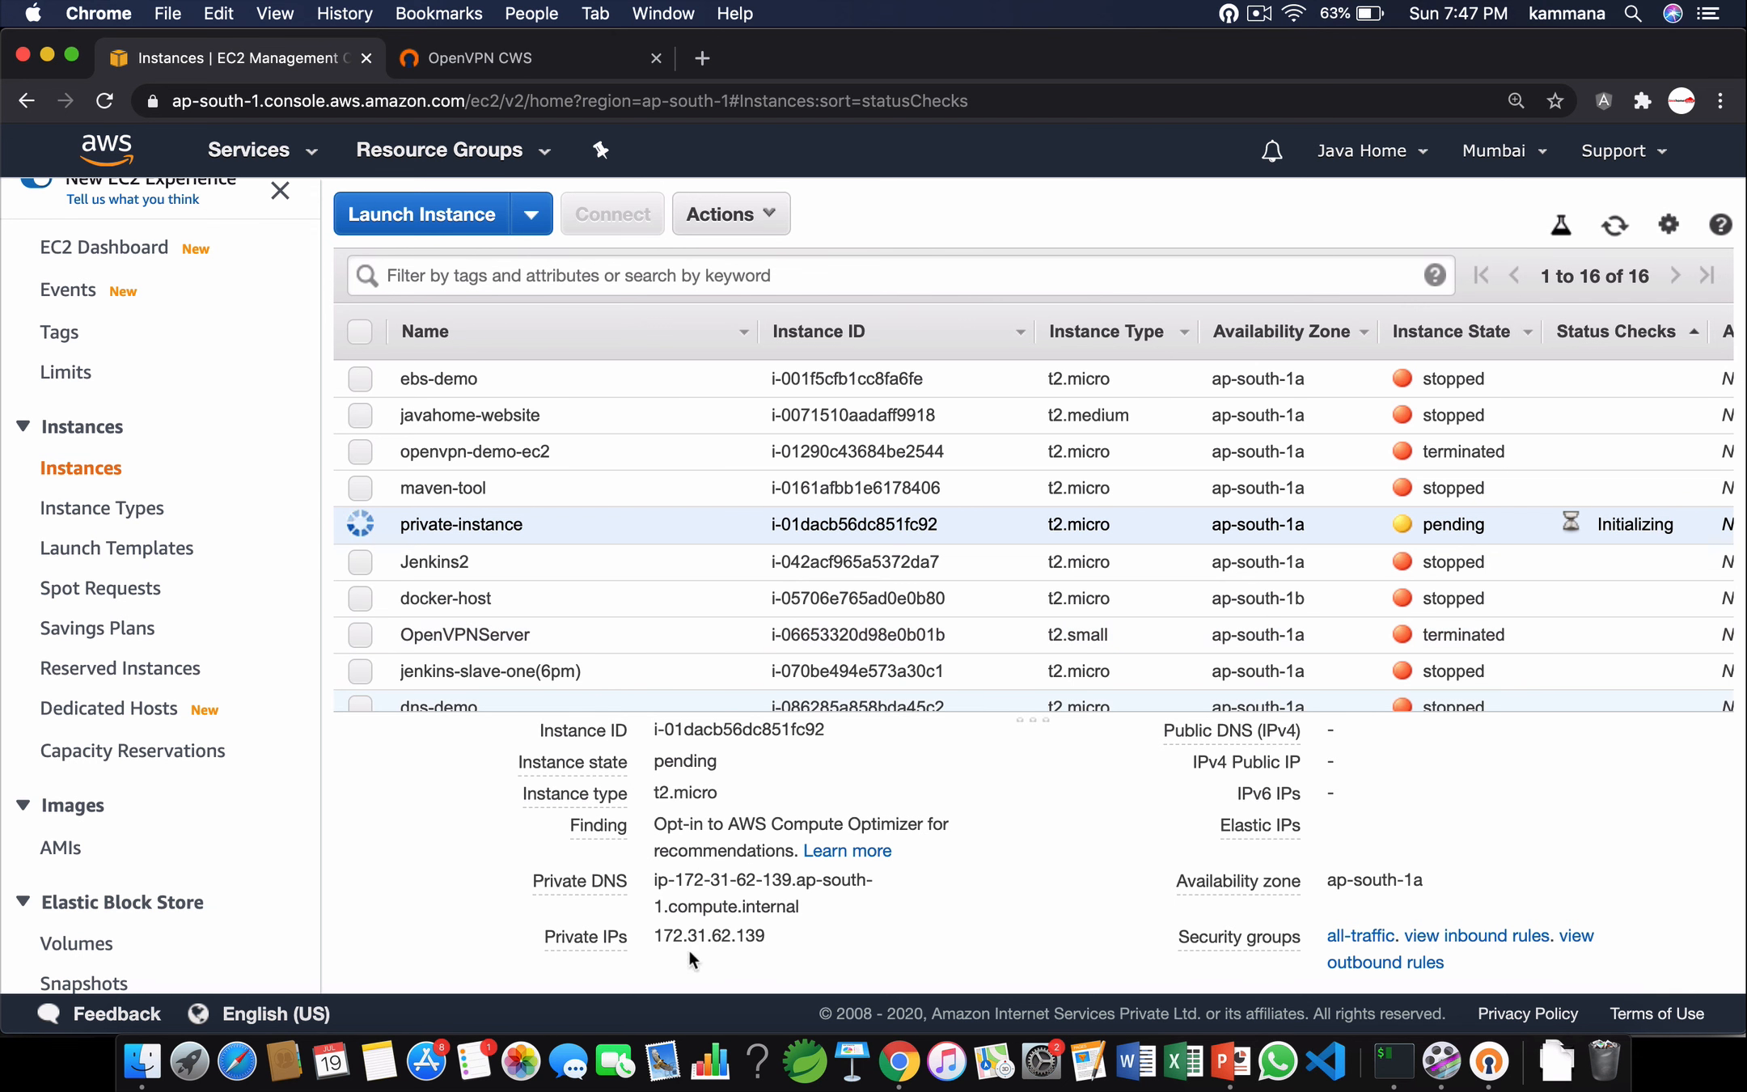
{"action": "left_click", "coordinate": [788, 938]}
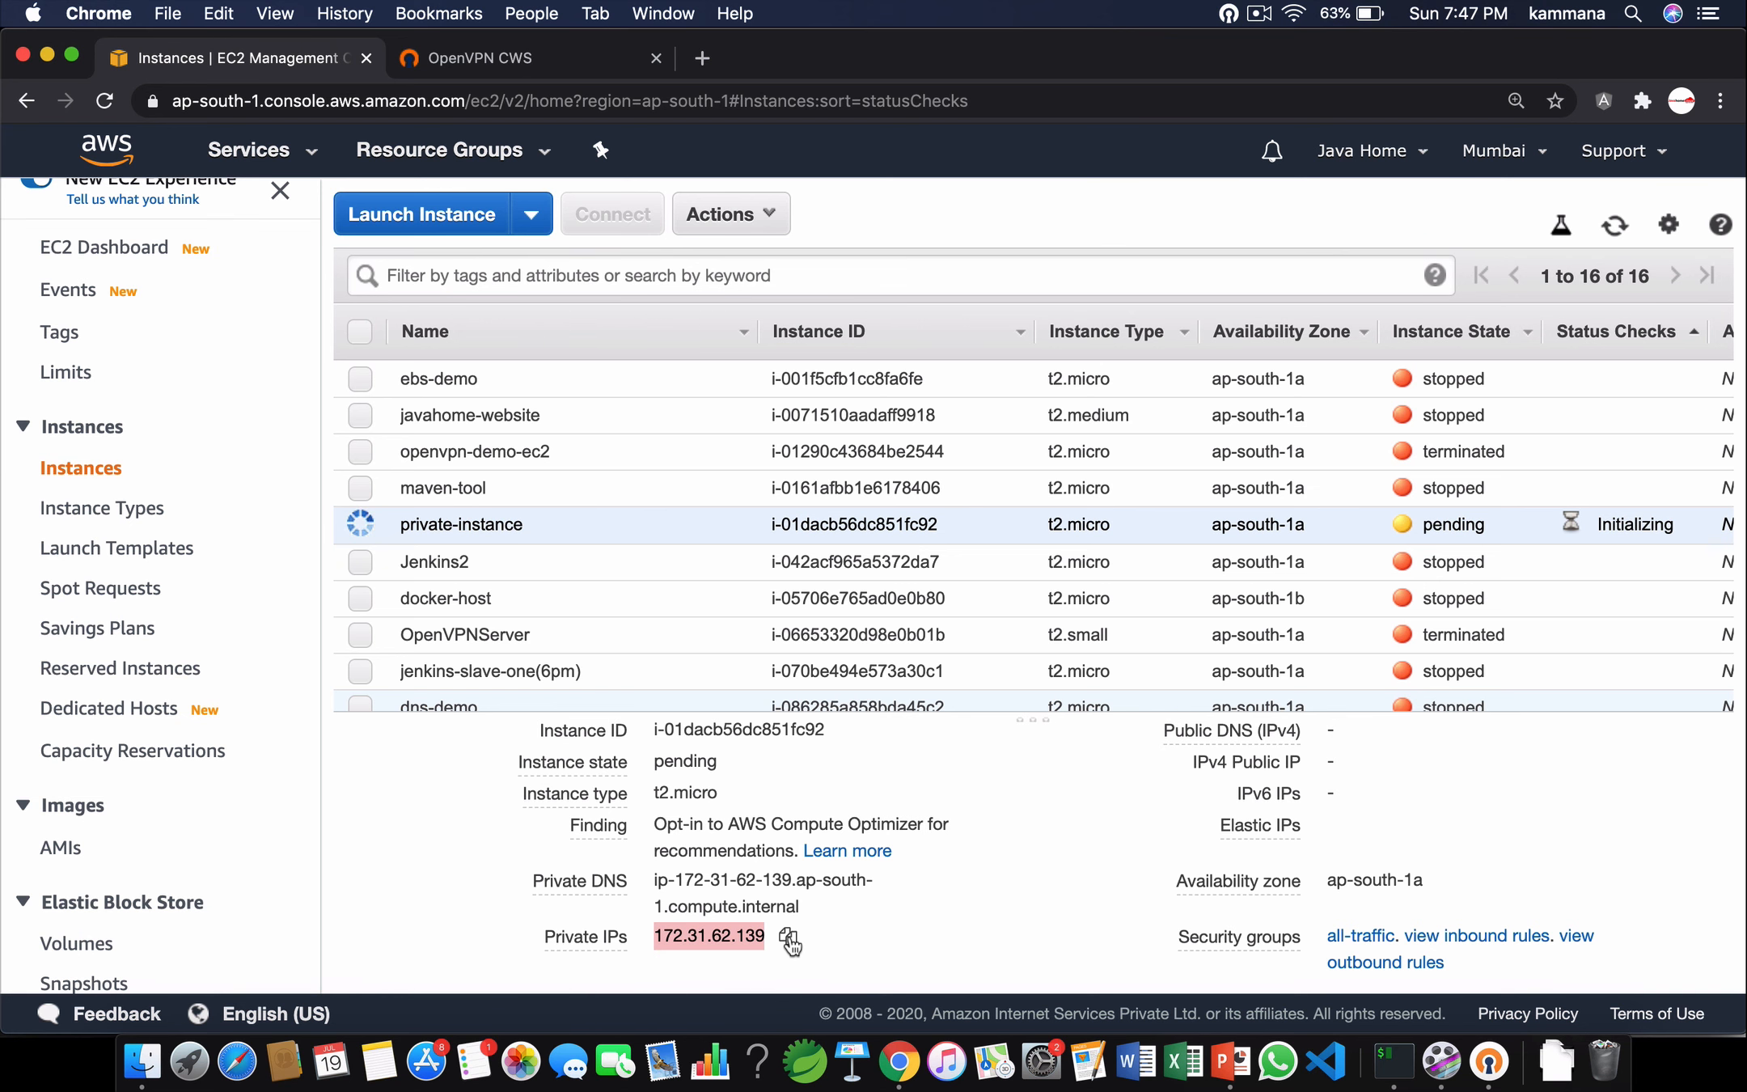
Switch to iTerm, exit the remote session on the OpenVPN server and clear the terminal.
{"action": "left_click", "coordinate": [1391, 1056]}
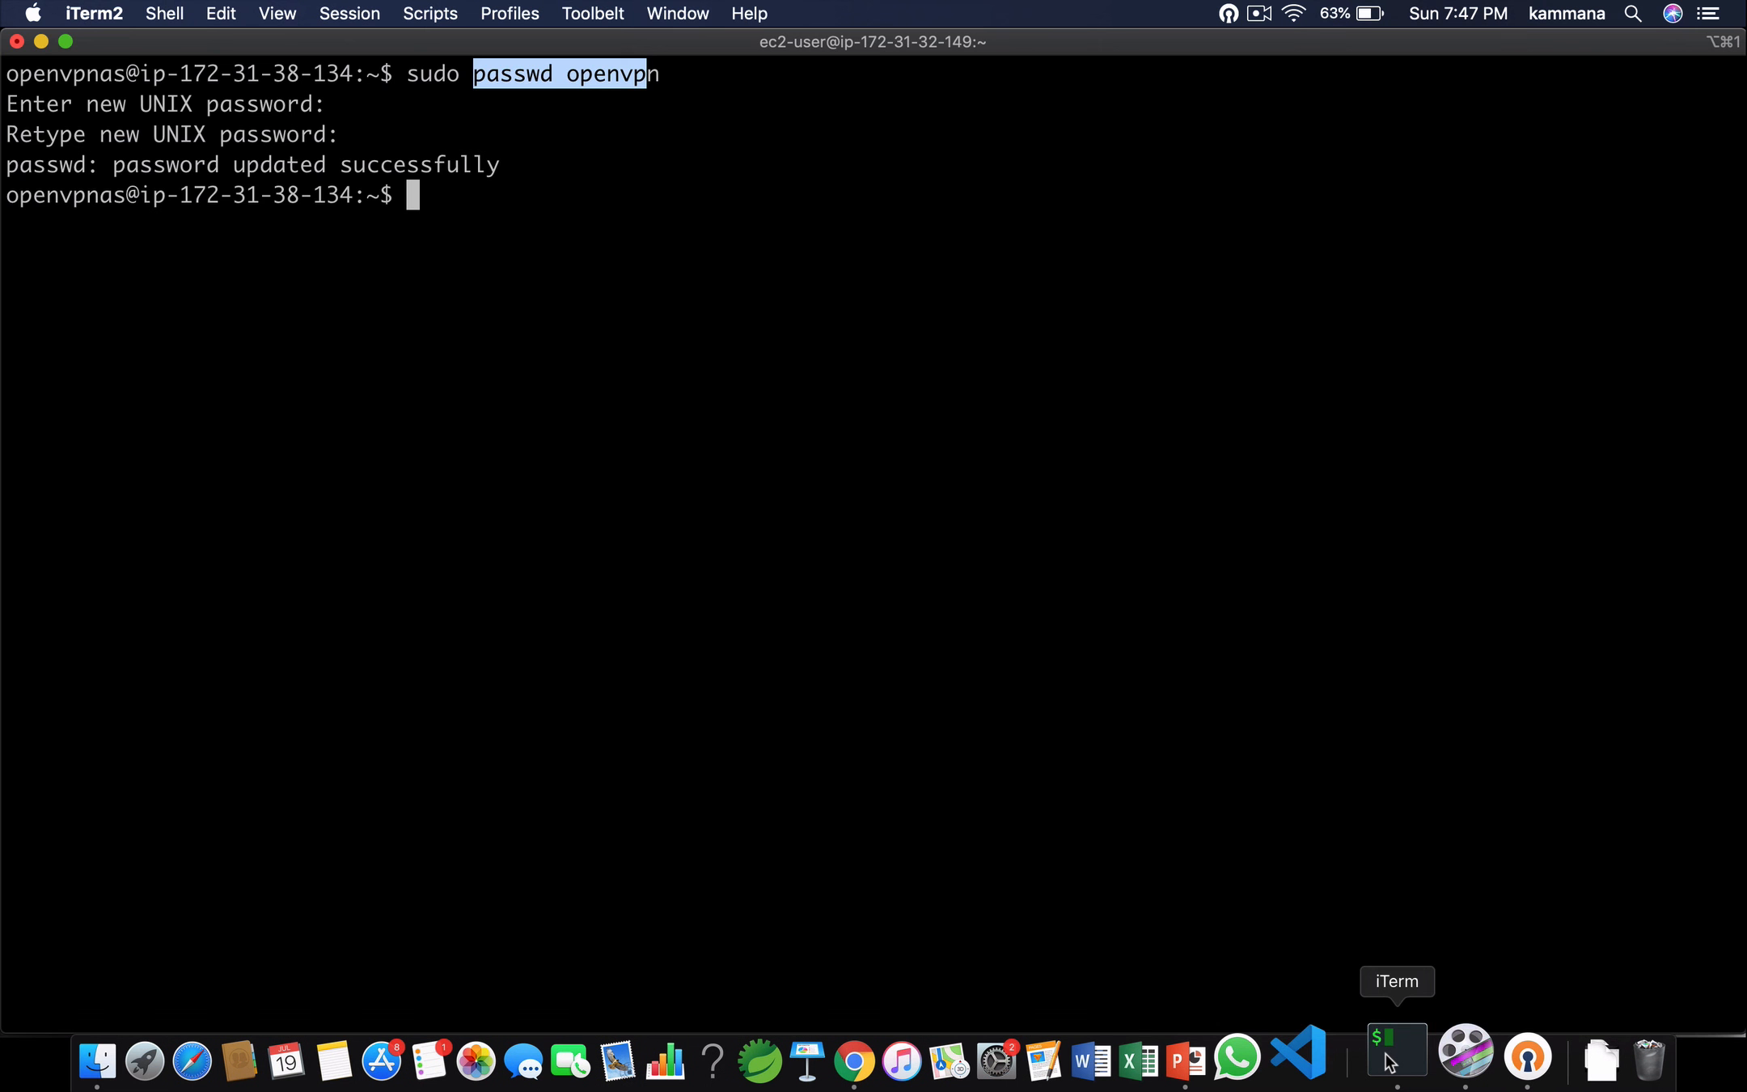
{"action": "left_click", "coordinate": [808, 457]}
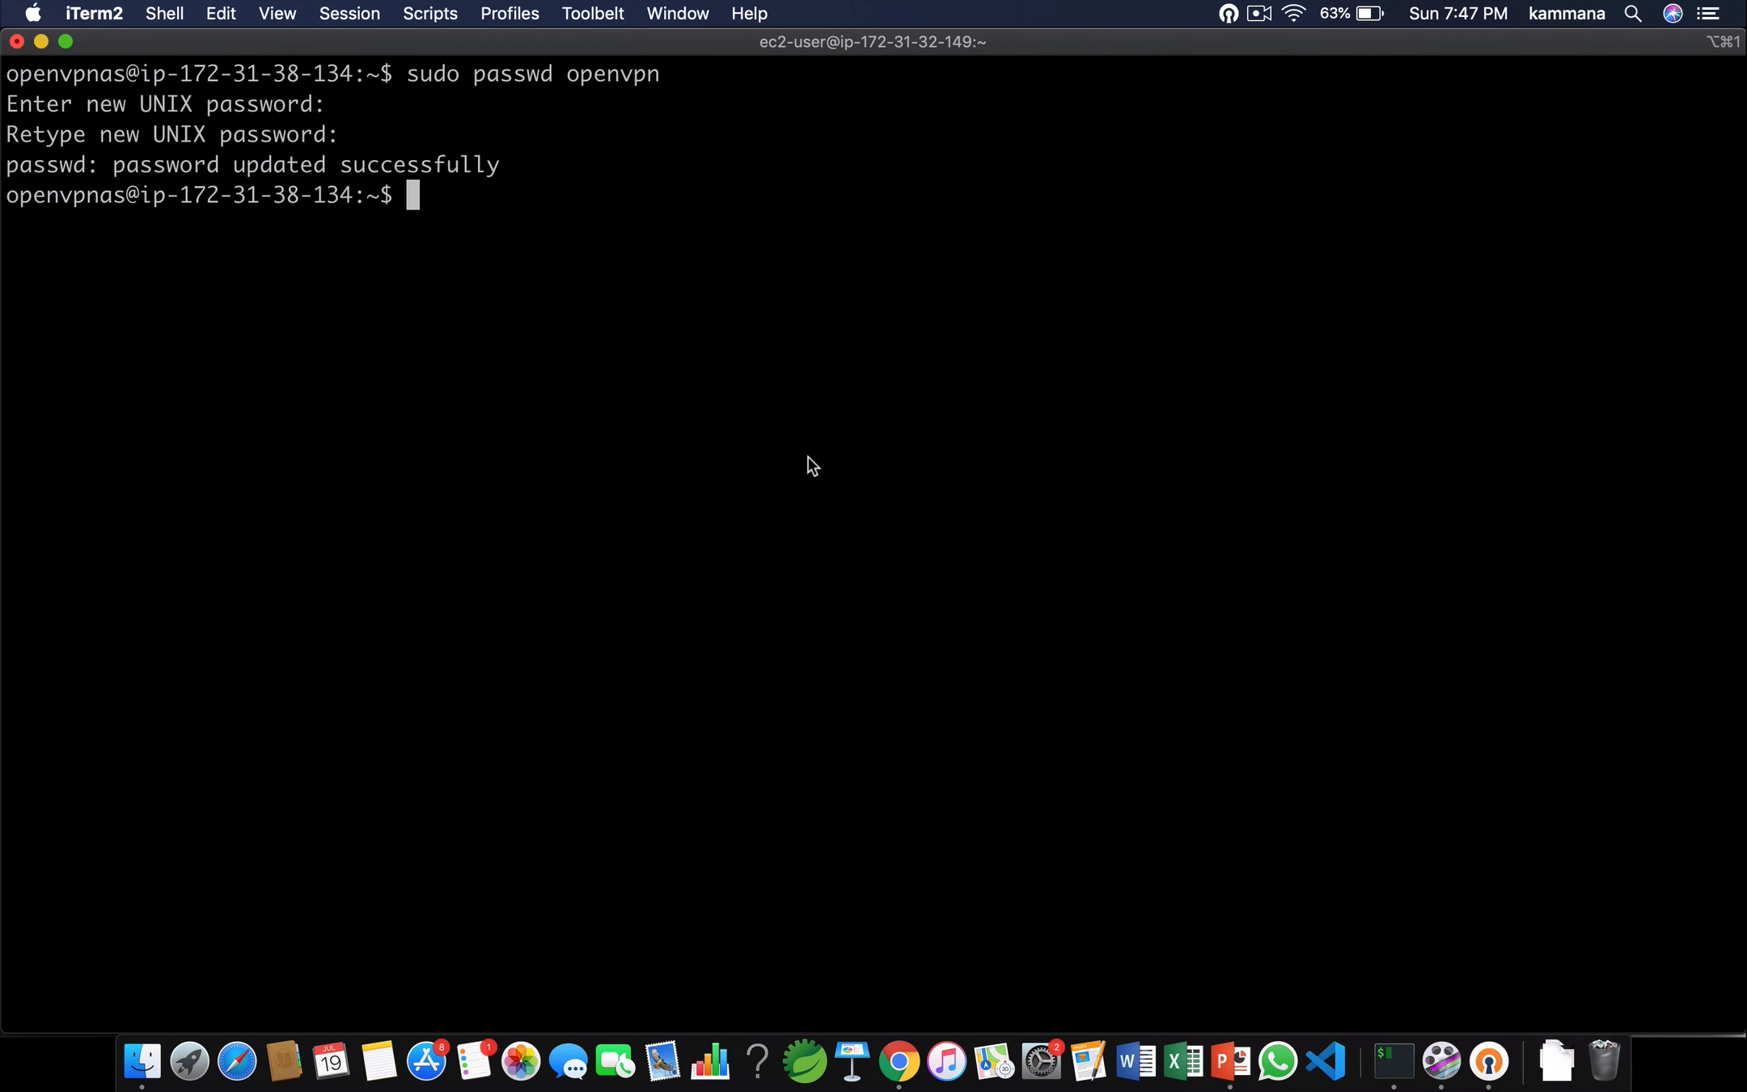
{"action": "key", "text": "ctrl+l"}
{"action": "type", "text": "exit"}
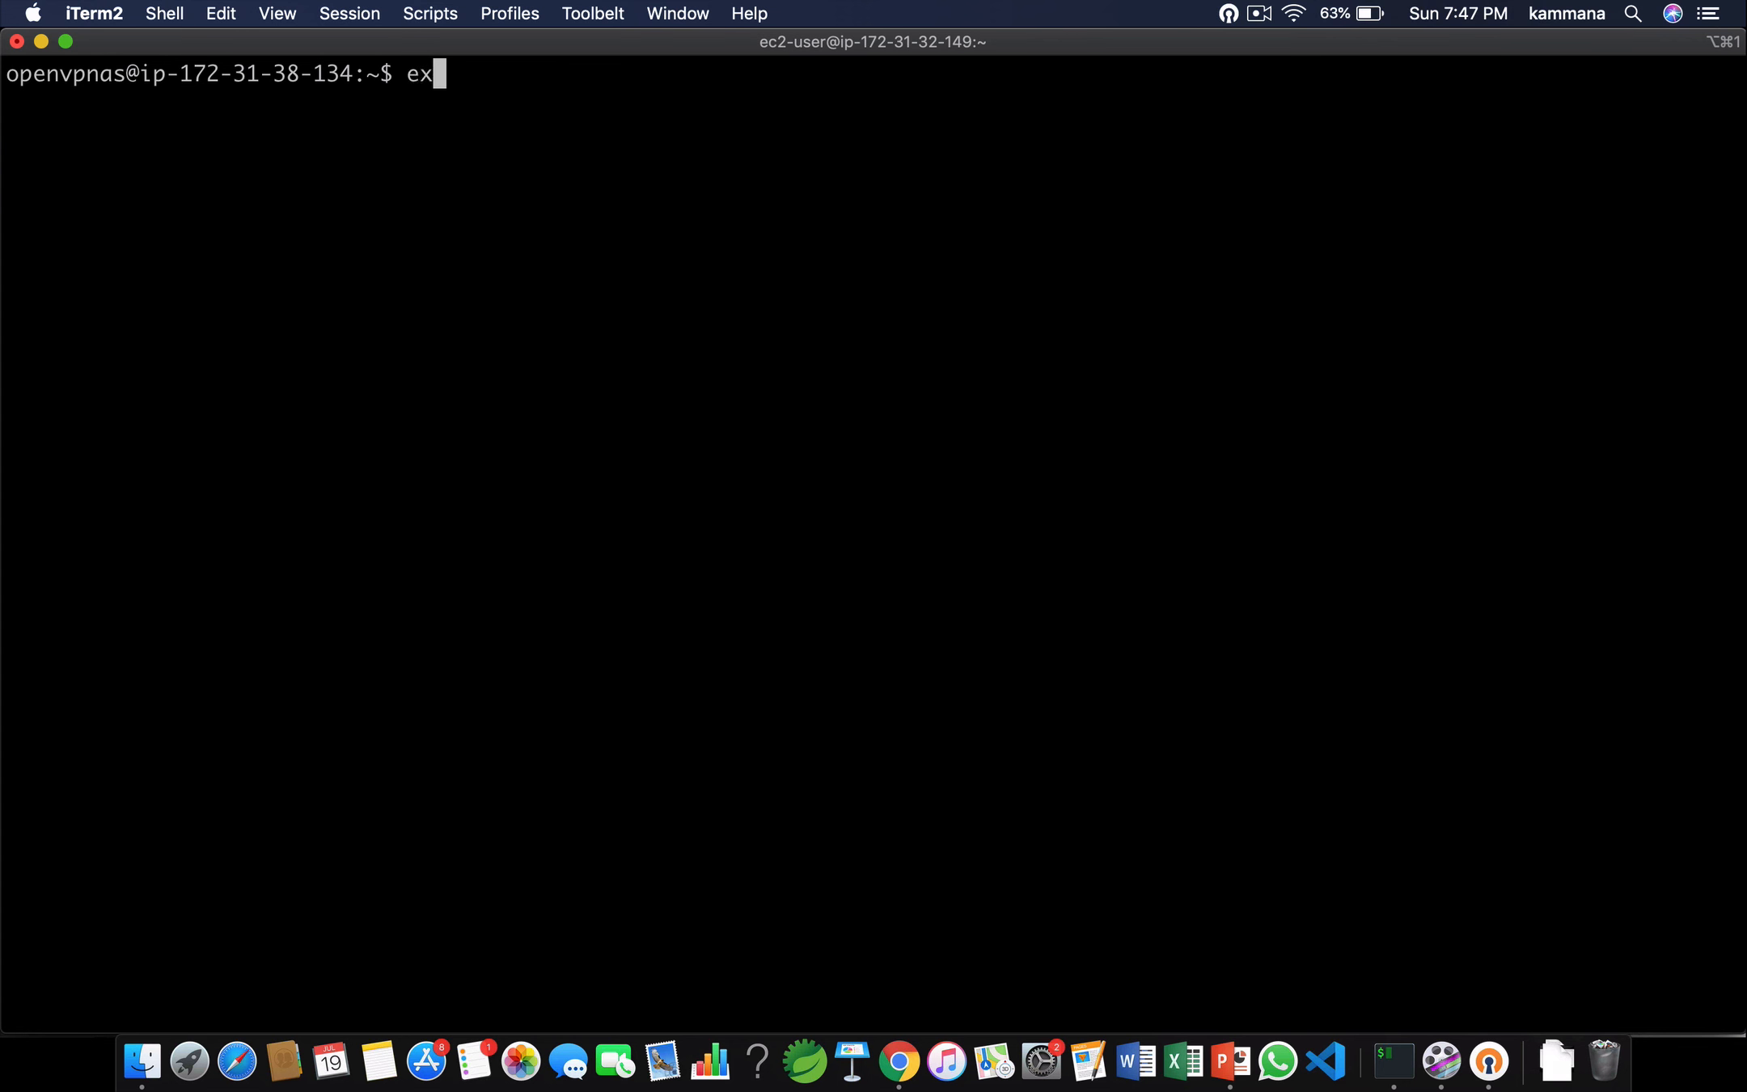
{"action": "key", "text": "Return"}
{"action": "key", "text": "ctrl+l"}
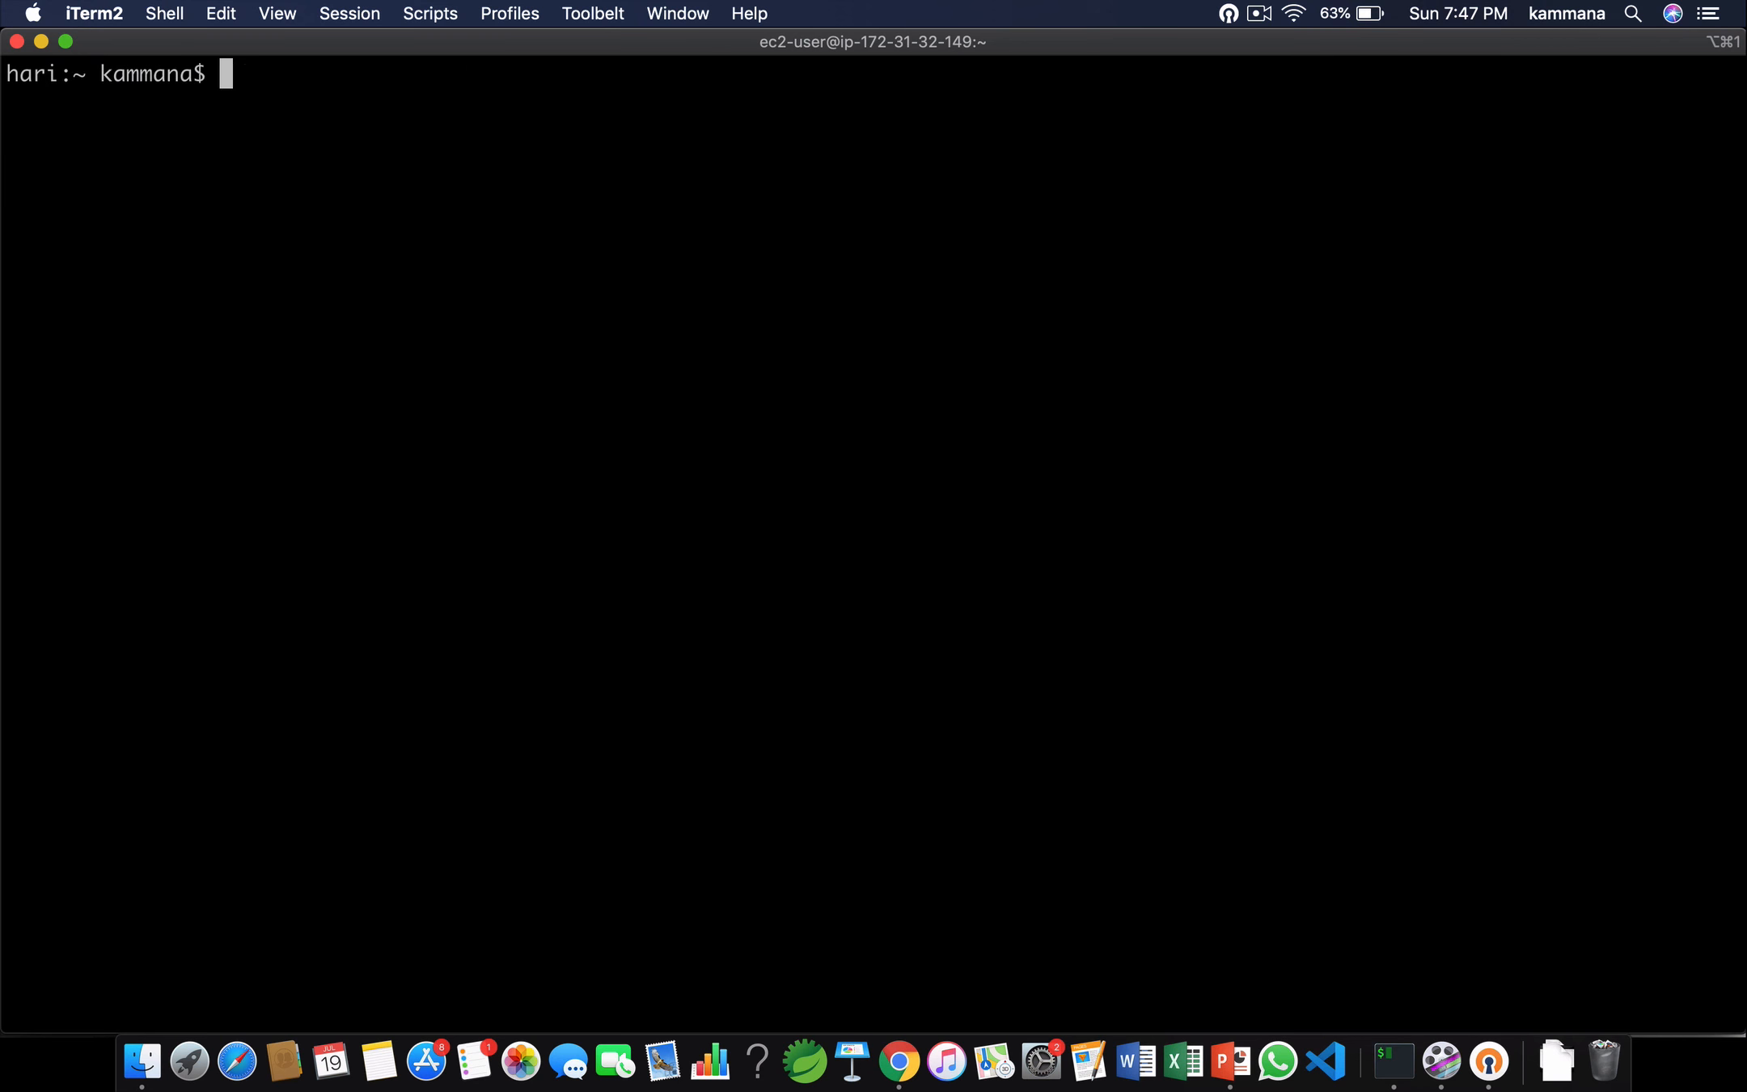
{"action": "key", "text": "Up"}
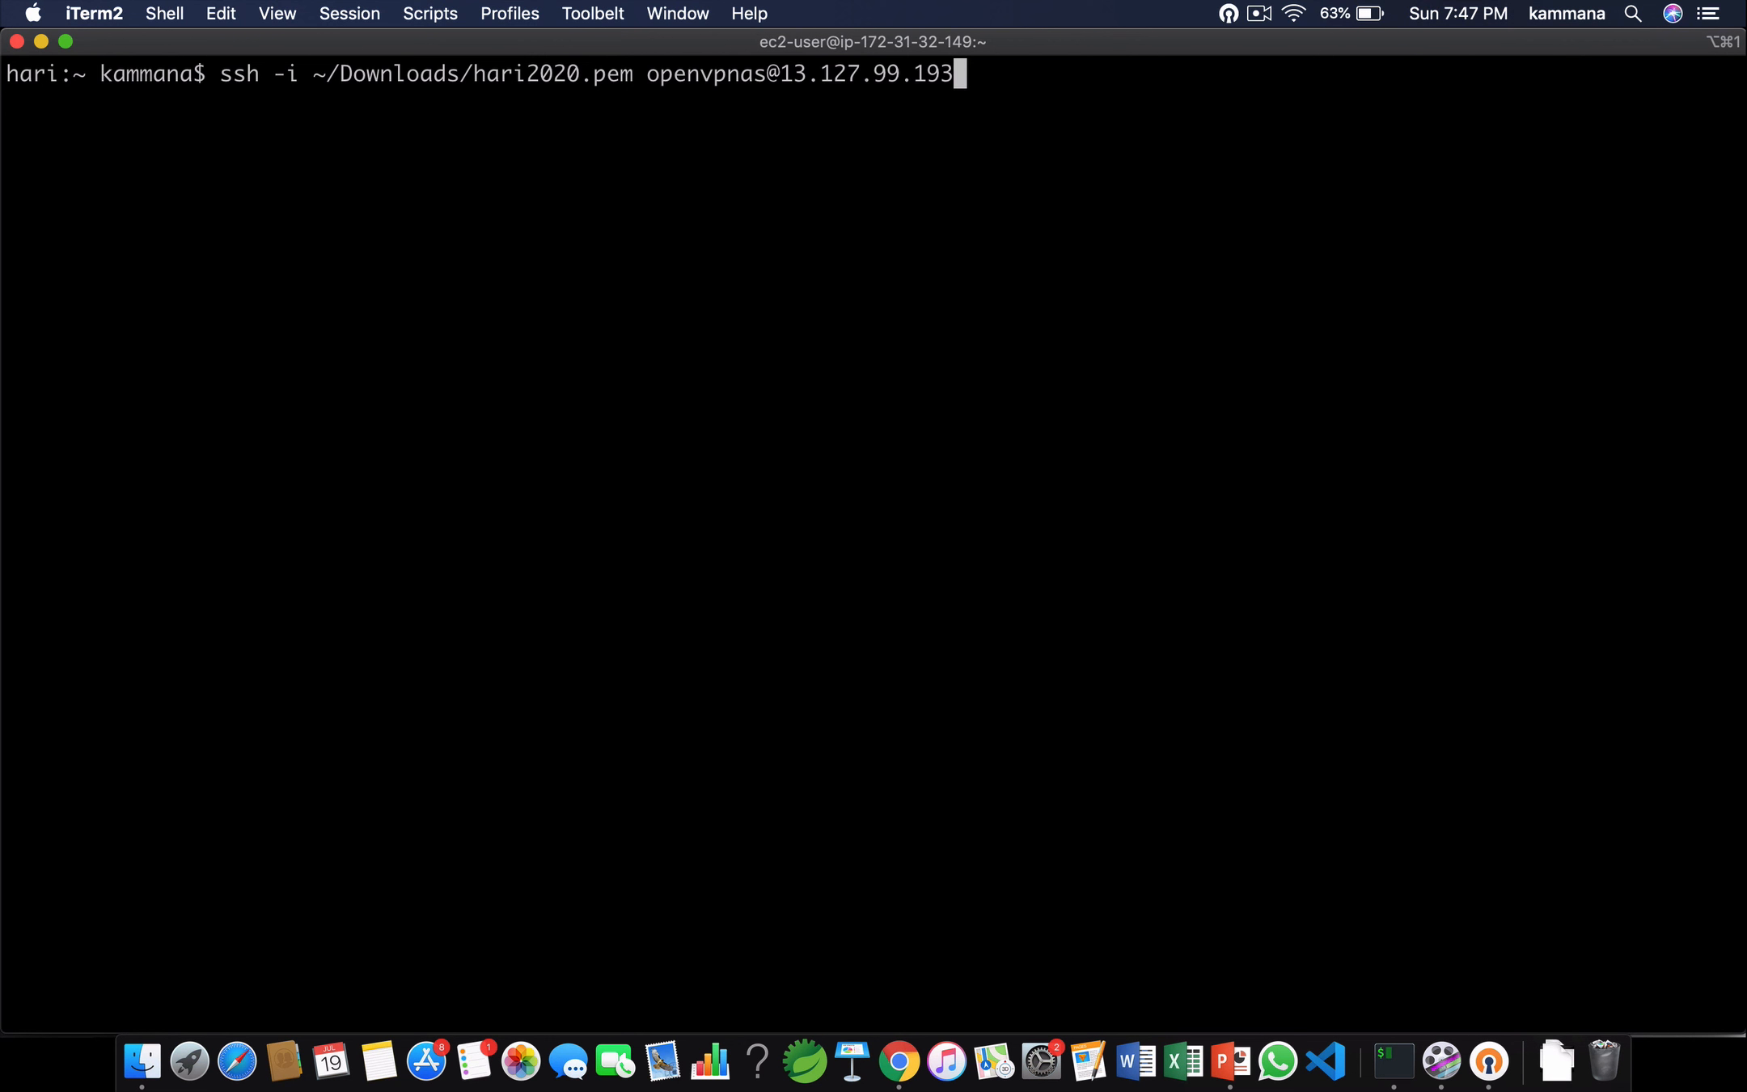
{"action": "key", "text": "BackSpace"}
{"action": "key", "text": "BackSpace"}
{"action": "key", "text": "BackSpace"}
{"action": "key", "text": "BackSpace"}
{"action": "key", "text": "BackSpace"}
{"action": "key", "text": "BackSpace"}
{"action": "key", "text": "BackSpace"}
{"action": "key", "text": "BackSpace"}
{"action": "key", "text": "BackSpace"}
{"action": "key", "text": "BackSpace"}
{"action": "key", "text": "BackSpace"}
{"action": "key", "text": "BackSpace"}
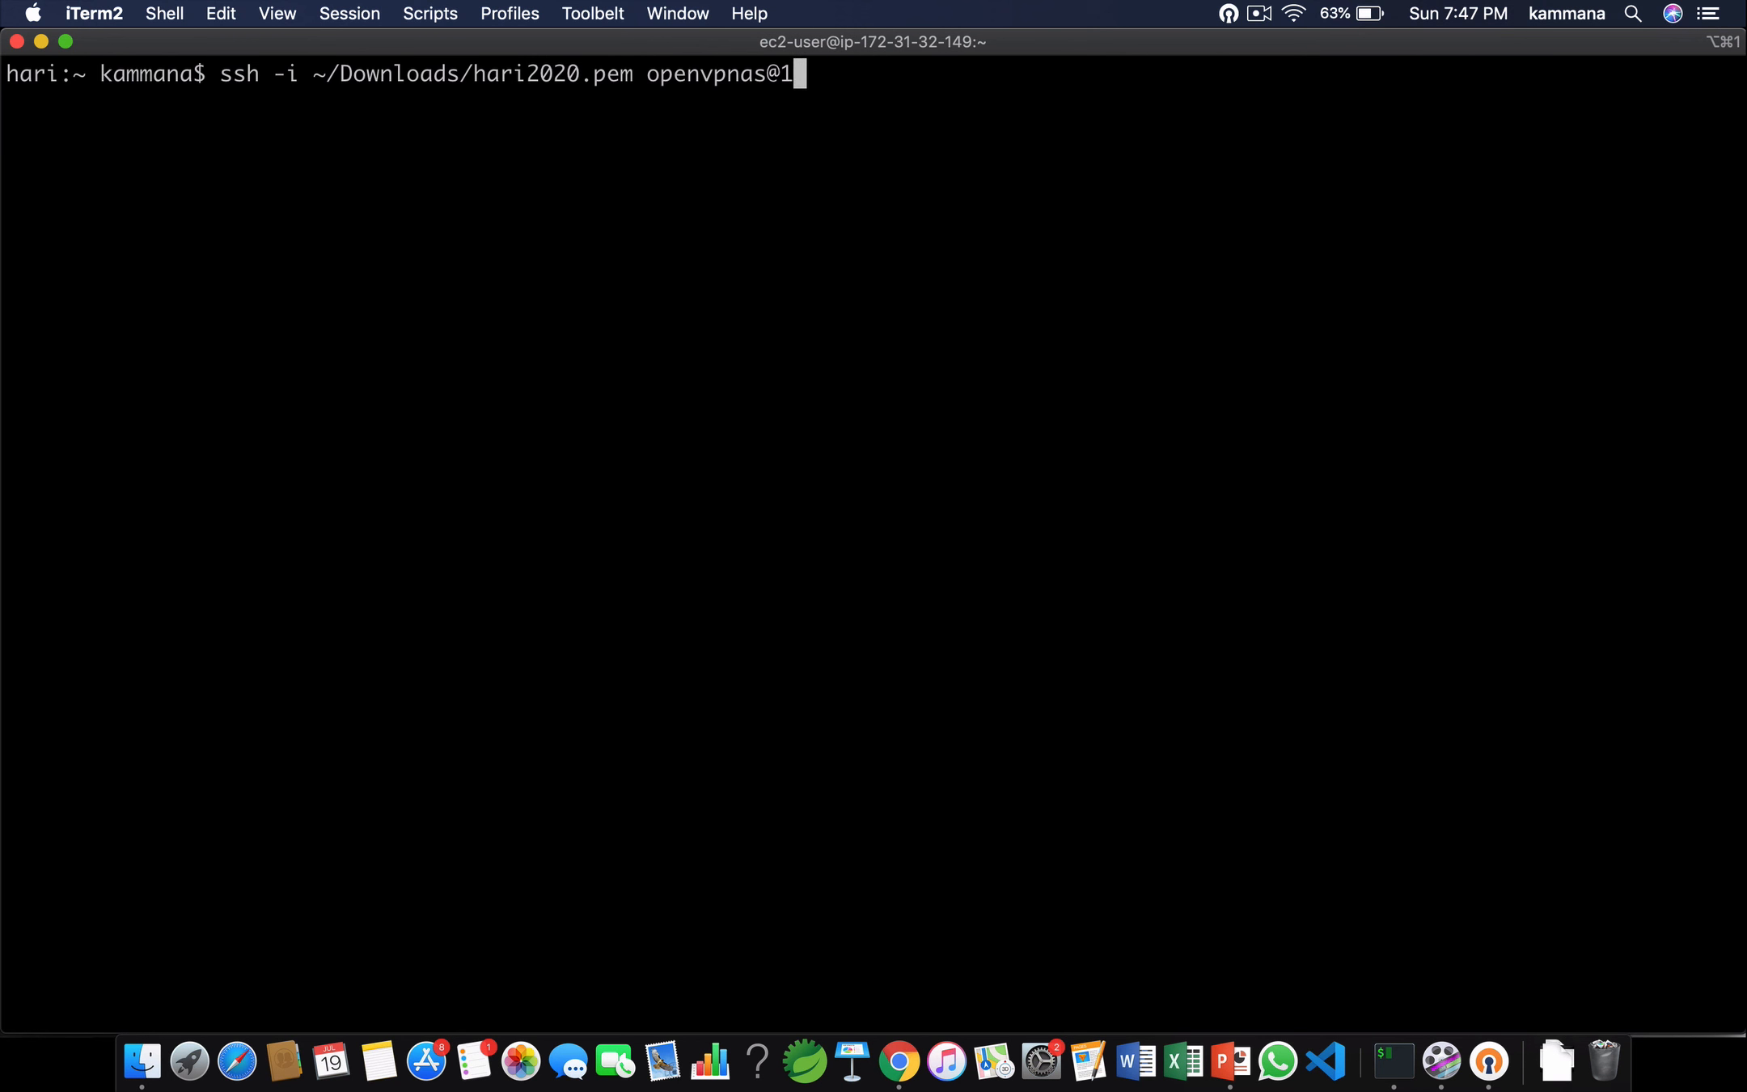
{"action": "key", "text": "BackSpace"}
{"action": "key", "text": "BackSpace"}
{"action": "key", "text": "BackSpace"}
{"action": "key", "text": "BackSpace"}
{"action": "key", "text": "BackSpace"}
{"action": "key", "text": "BackSpace"}
{"action": "key", "text": "BackSpace"}
{"action": "key", "text": "BackSpace"}
{"action": "key", "text": "BackSpace"}
{"action": "key", "text": "BackSpace"}
{"action": "key", "text": "BackSpace"}
{"action": "type", "text": "e"}
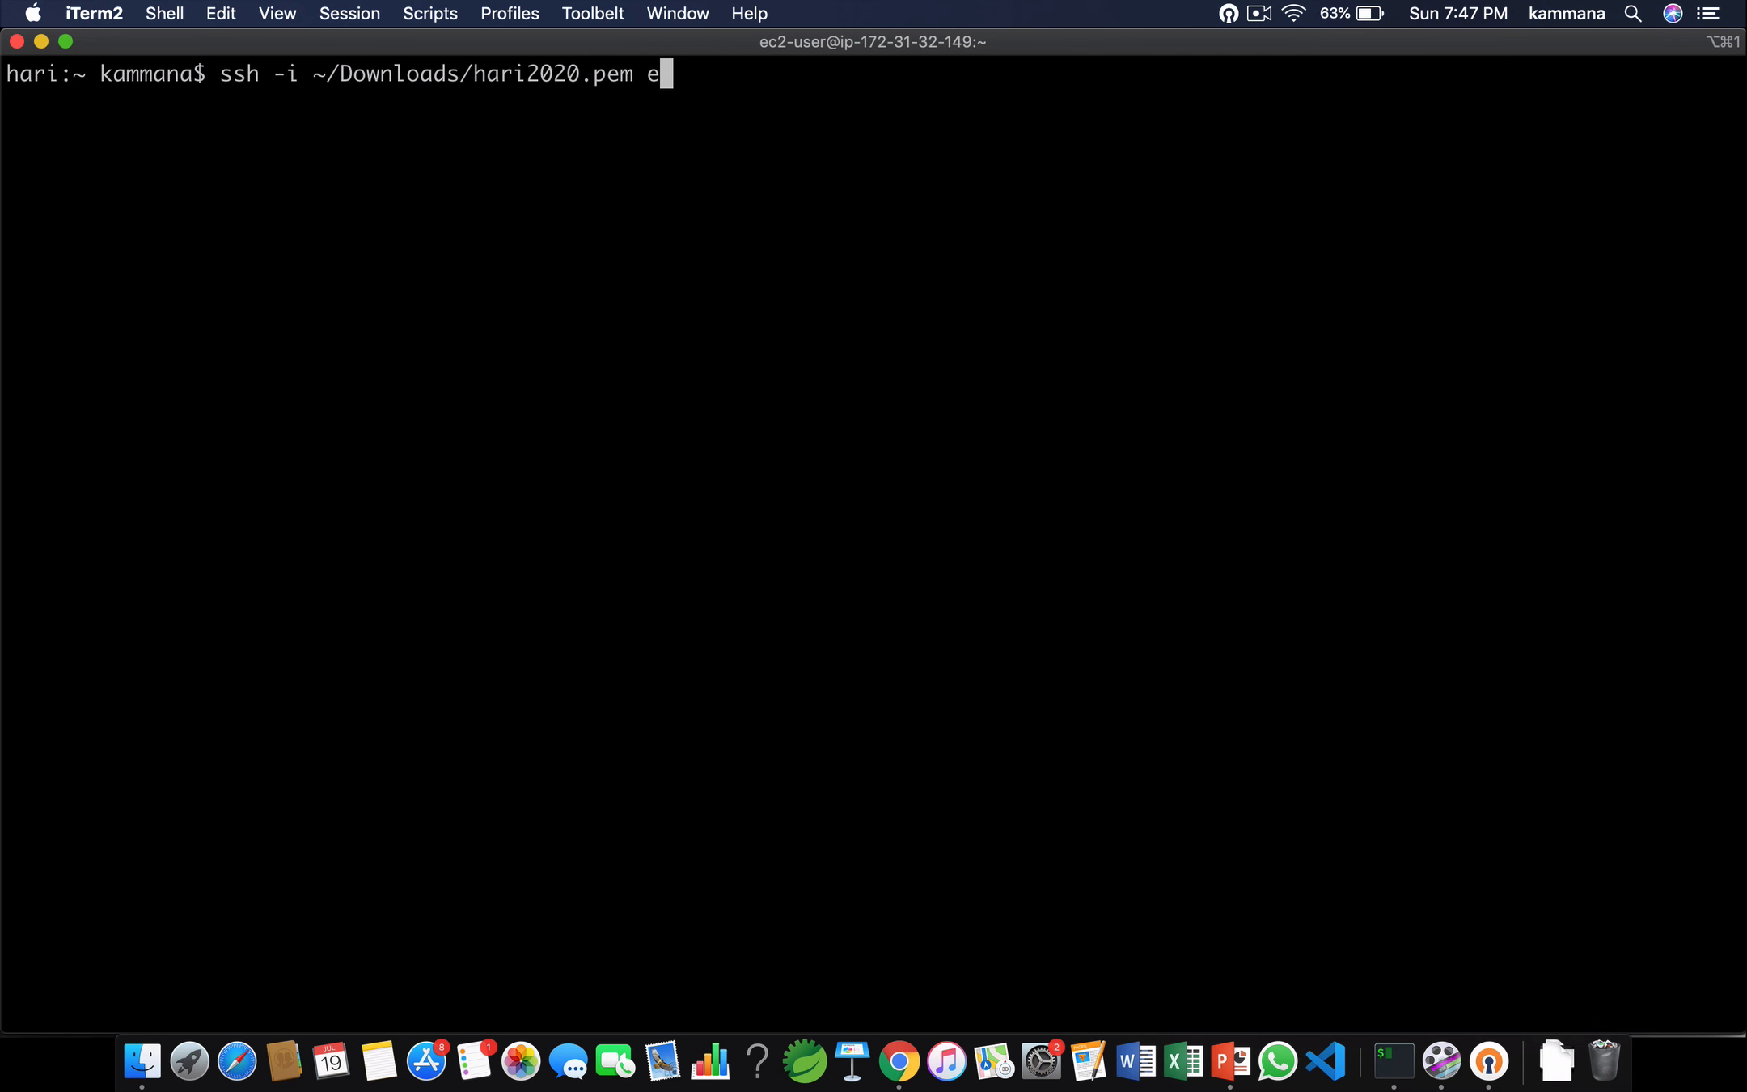
{"action": "type", "text": "c2-user@"}
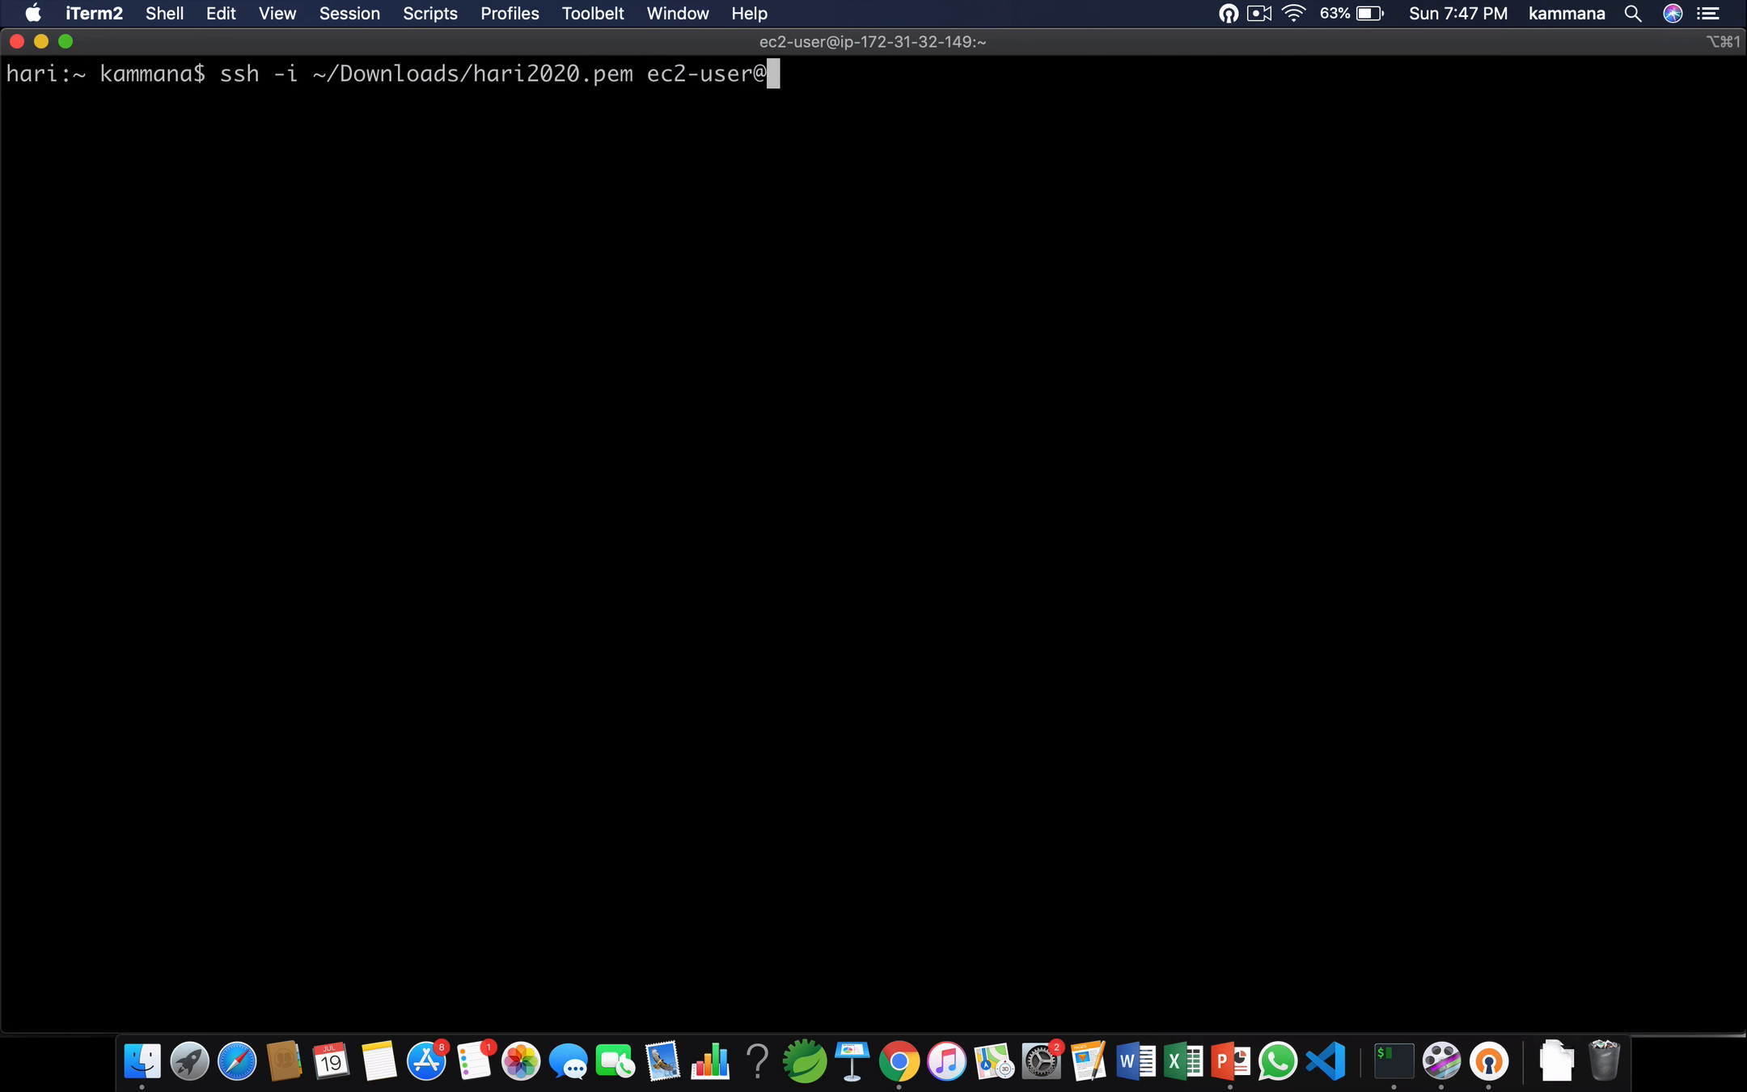
{"action": "key", "text": "super+v"}
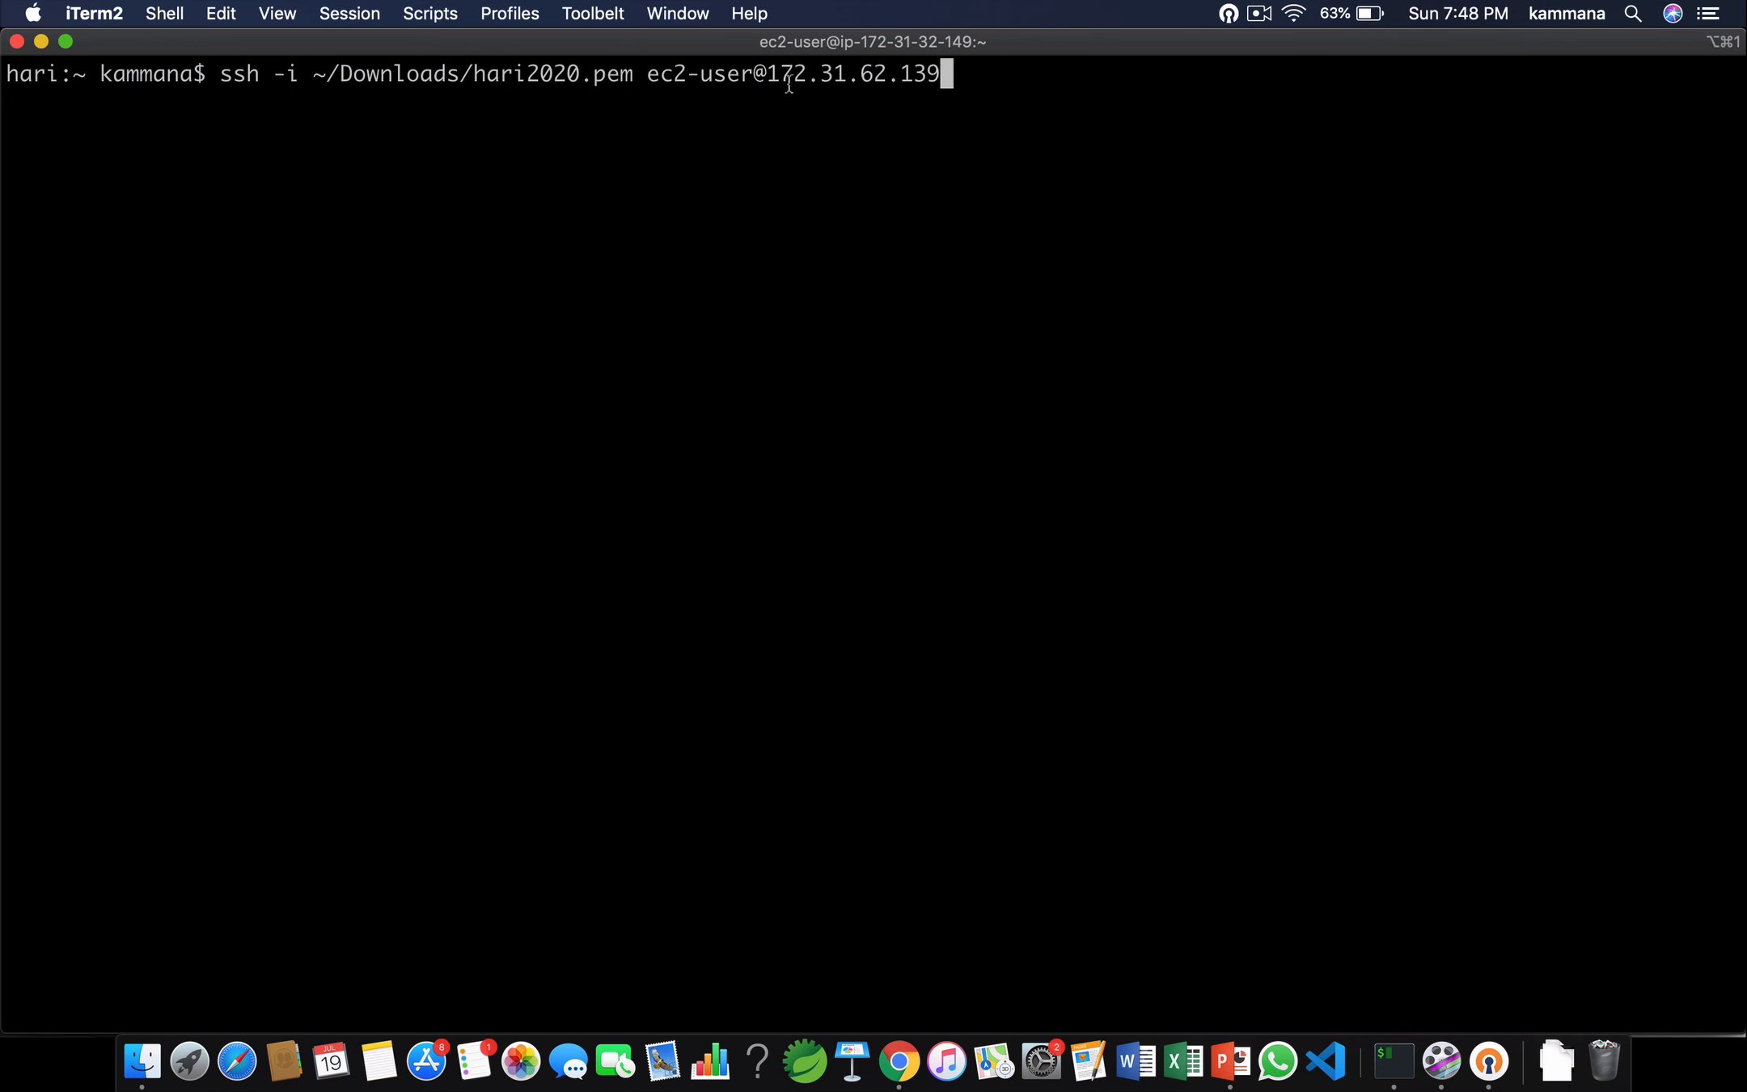
{"action": "left_click_drag", "start_coordinate": [769, 72], "coordinate": [929, 75]}
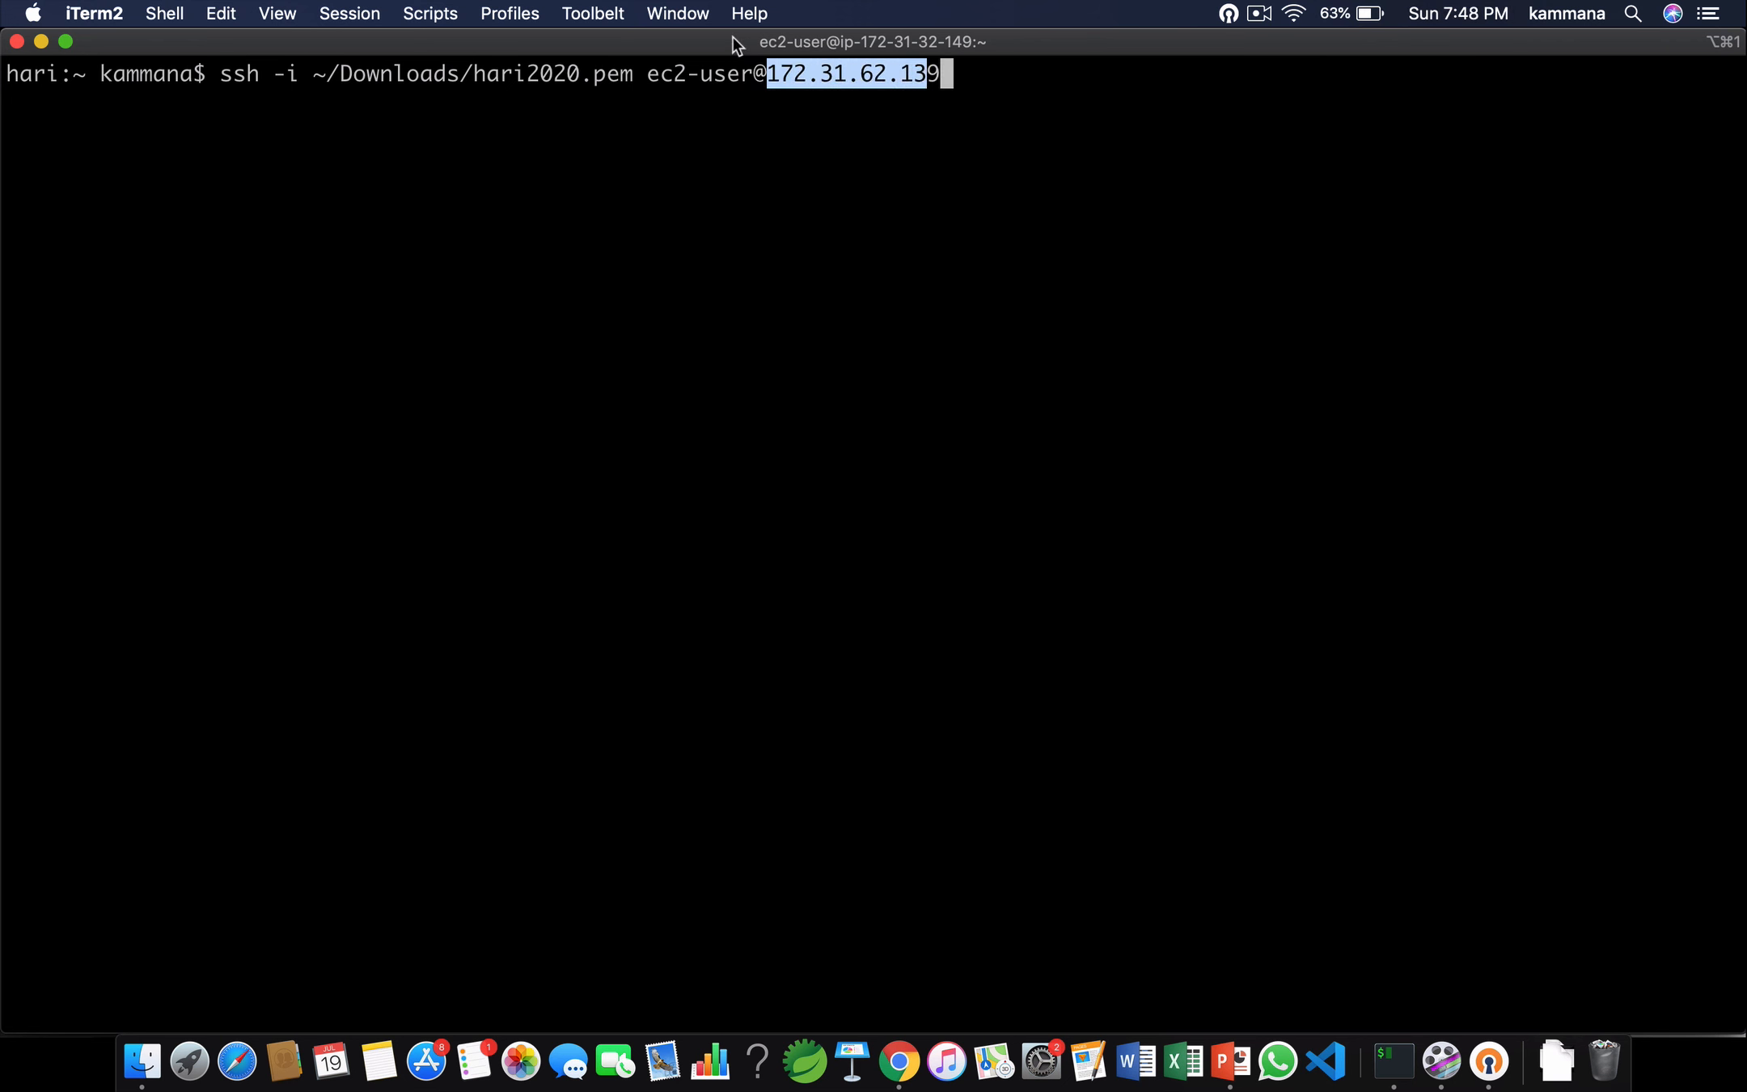